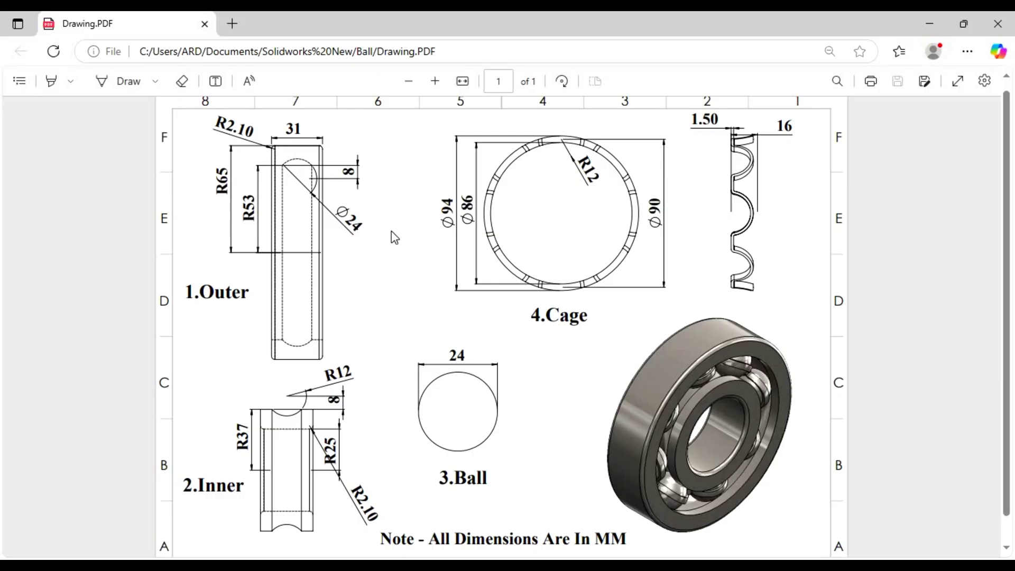
- Minimize the bearing drawing PDF in Edge to return to SOLIDWORKS
left_click(929, 24)
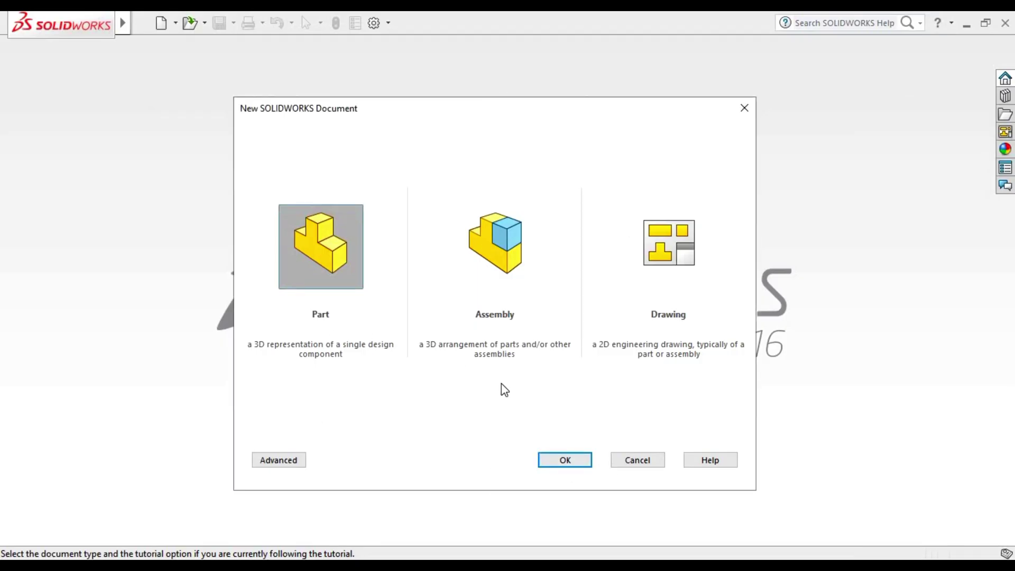
- Create a new part document, Part2, and begin a new sketch
left_click(565, 465)
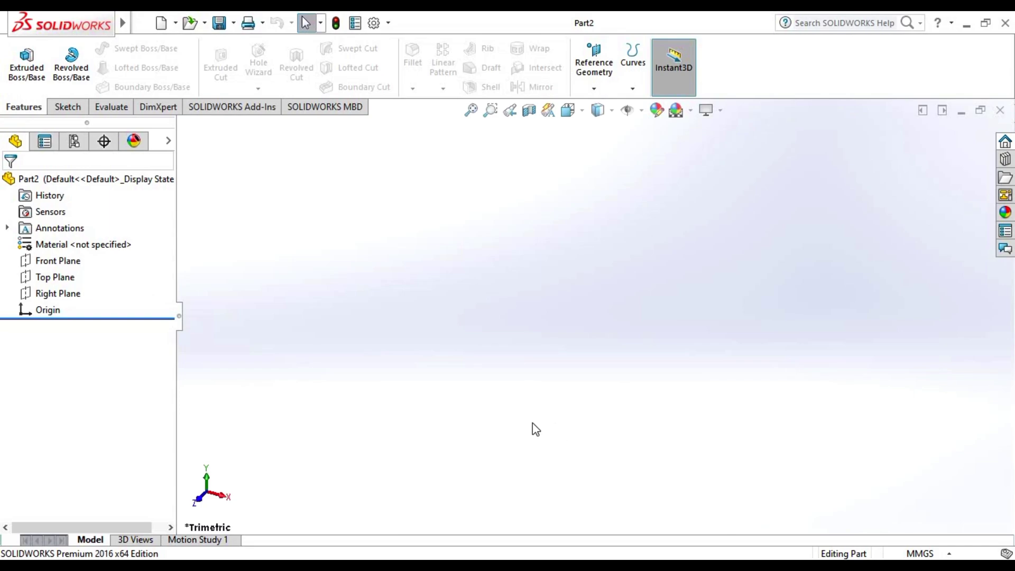
left_click(68, 108)
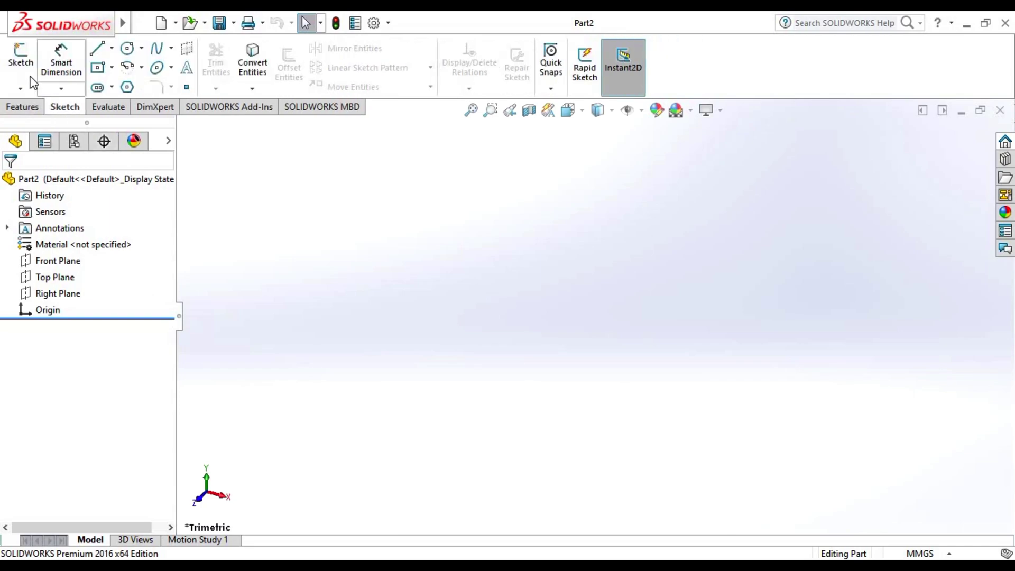
left_click(20, 56)
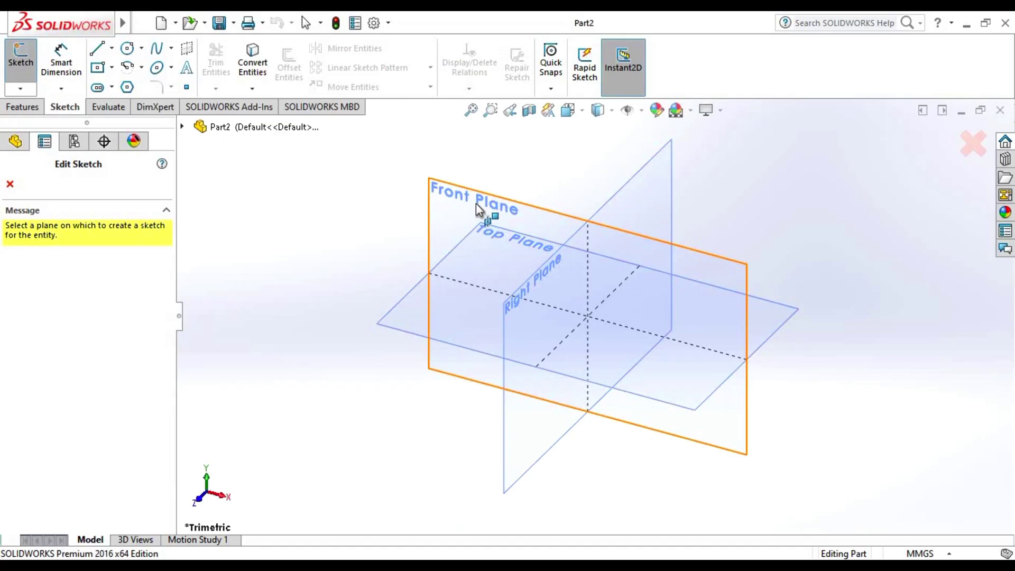
- On the Front Plane, draw a horizontal centerline running left from the origin
left_click(476, 203)
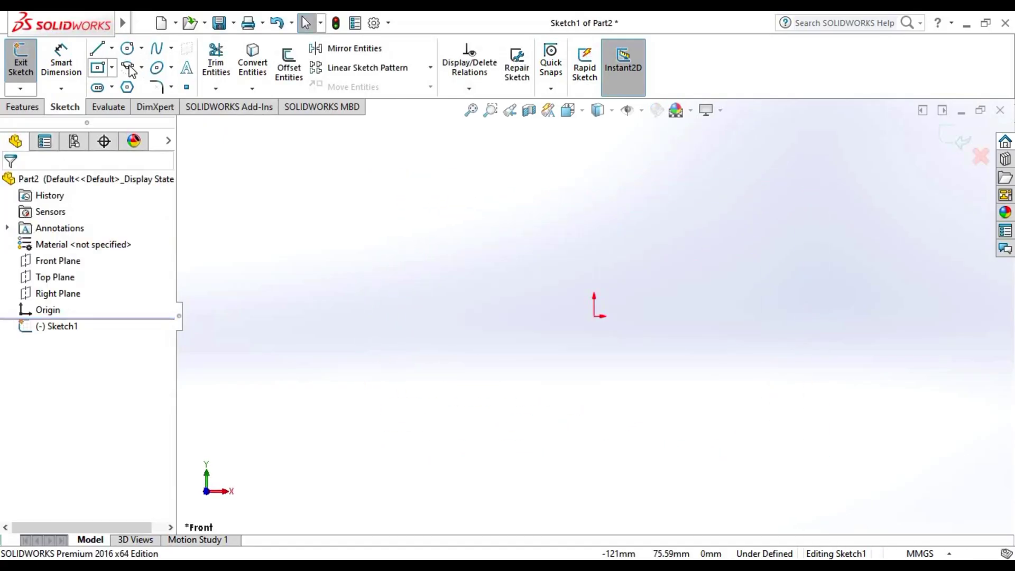
left_click(112, 48)
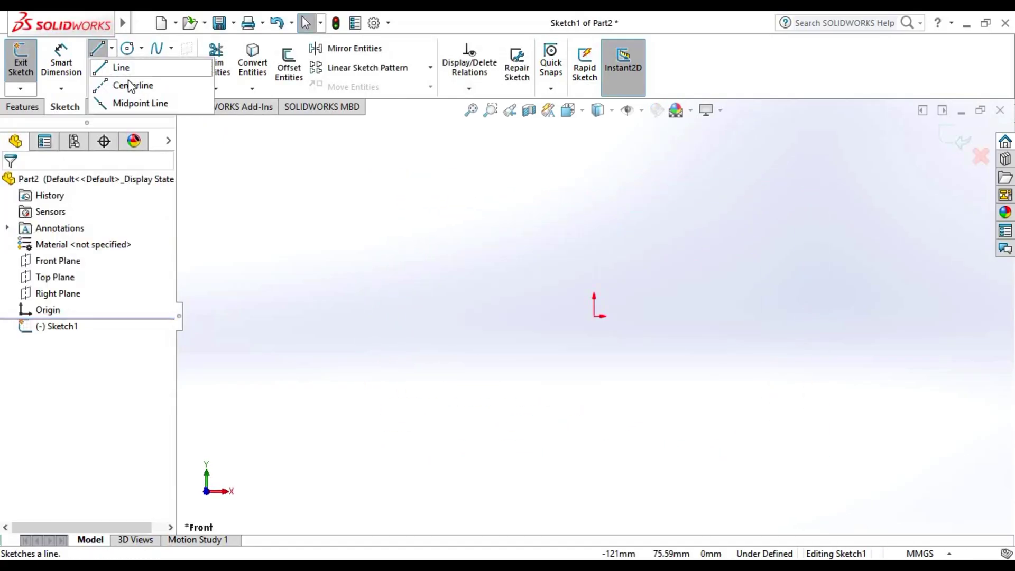
left_click(129, 83)
left_click(594, 316)
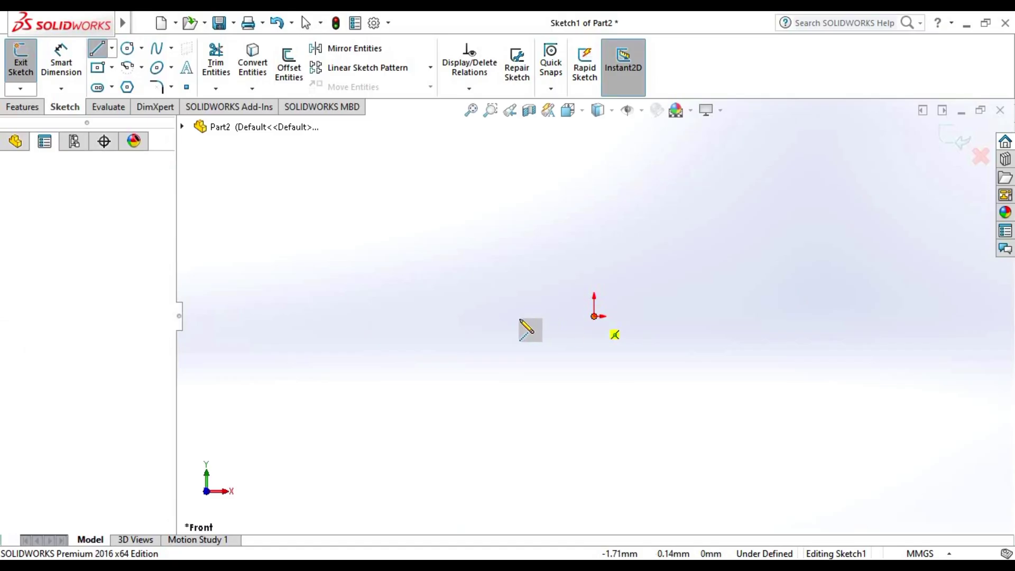
left_click(516, 316)
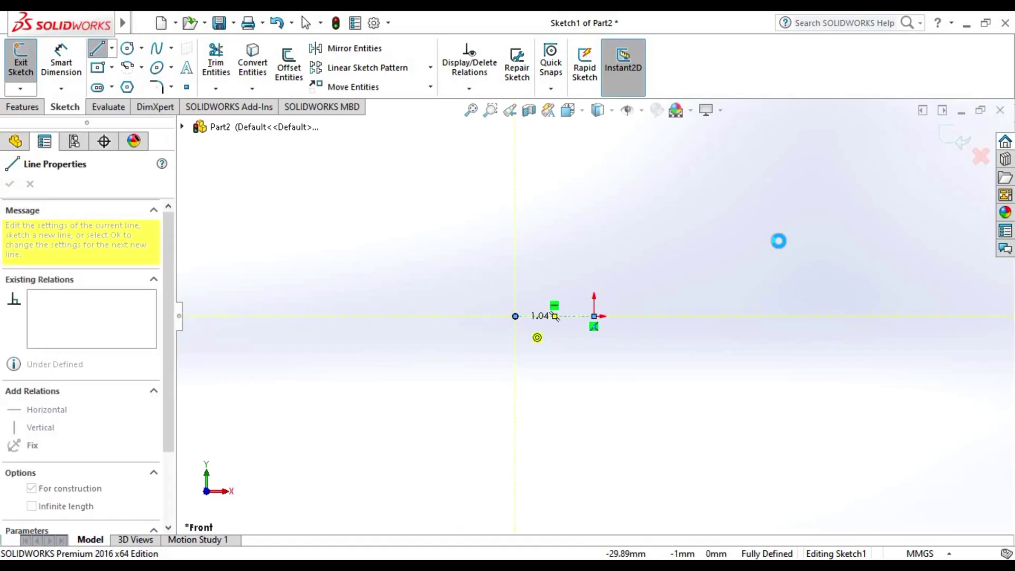
key("Escape")
- Add a vertical centerline running up from the origin
left_click(142, 23)
left_click(112, 49)
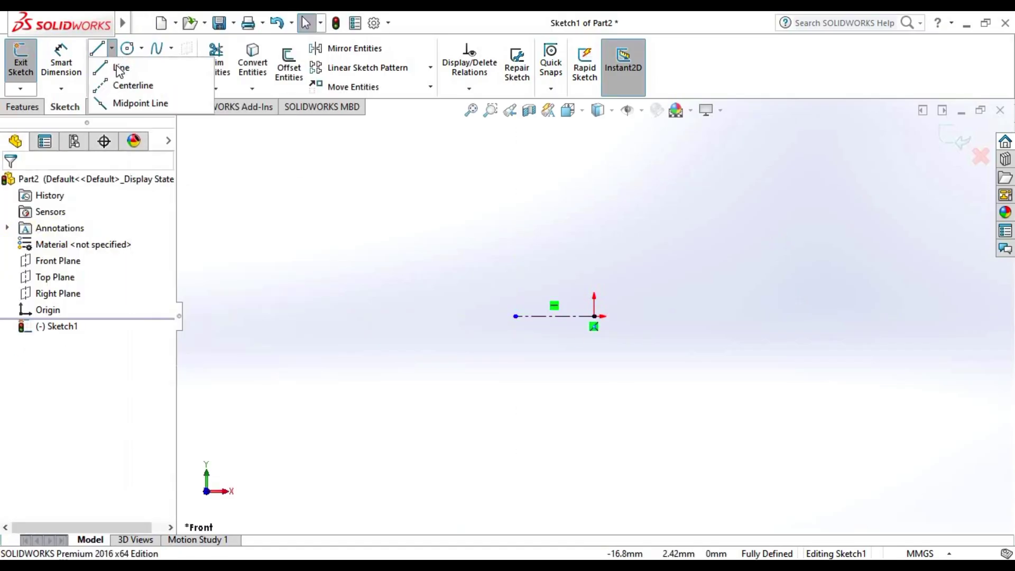
left_click(129, 84)
left_click(593, 316)
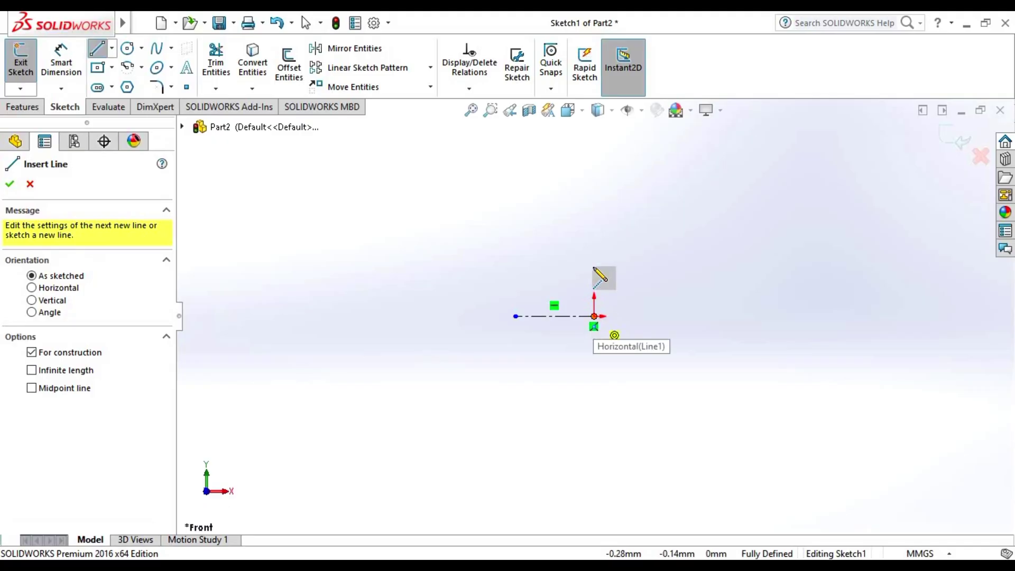
left_click(594, 169)
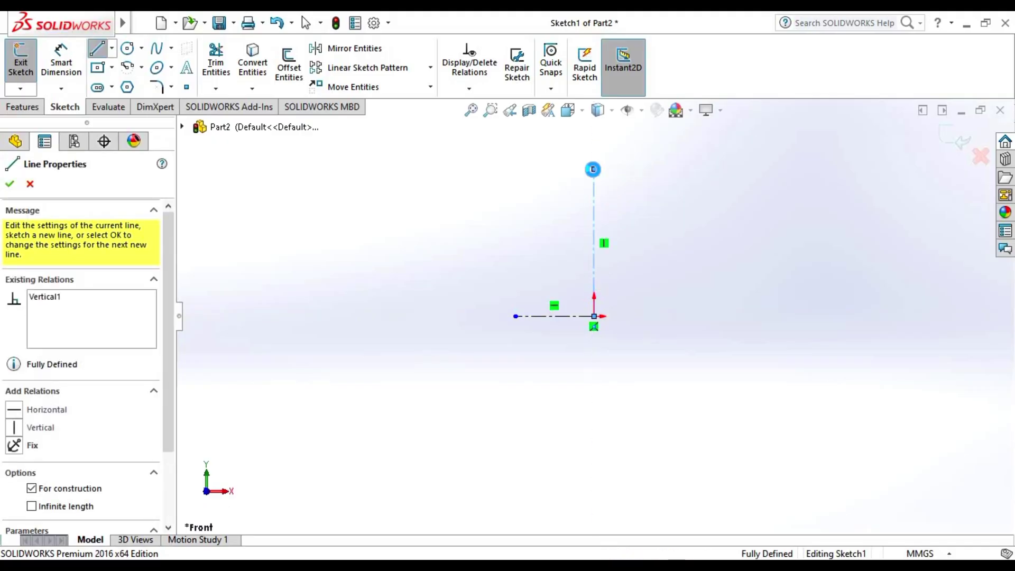
key("Escape")
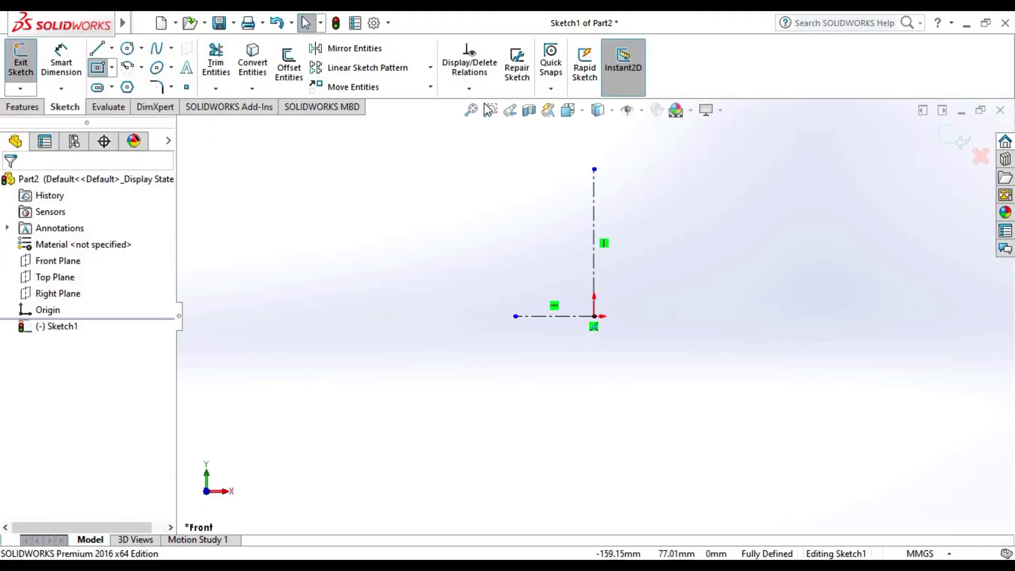
- Draw a center rectangle on the vertical centerline, its top edge 65 from the horizontal centerline
left_click(594, 202)
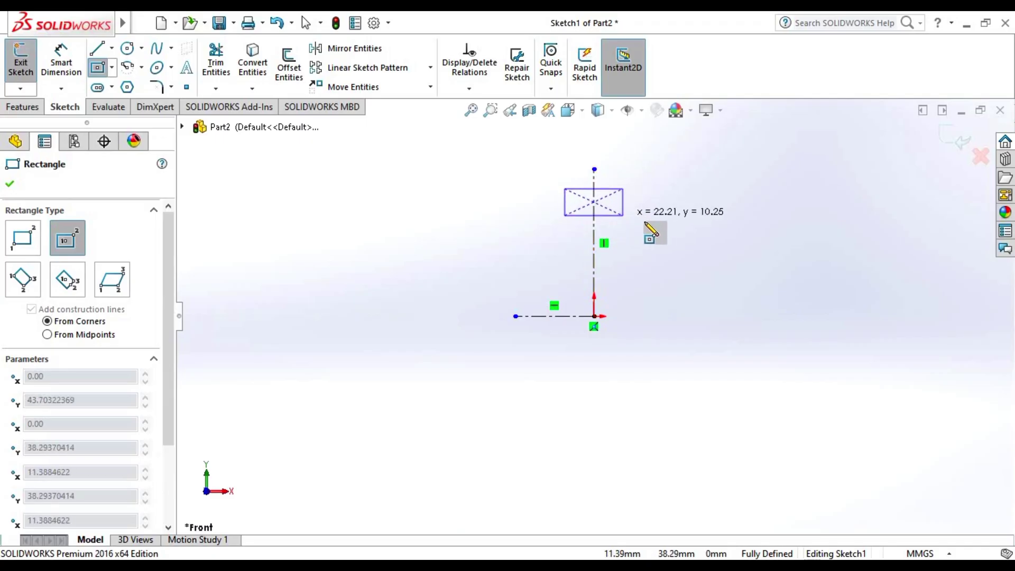
left_click(664, 227)
key("Escape")
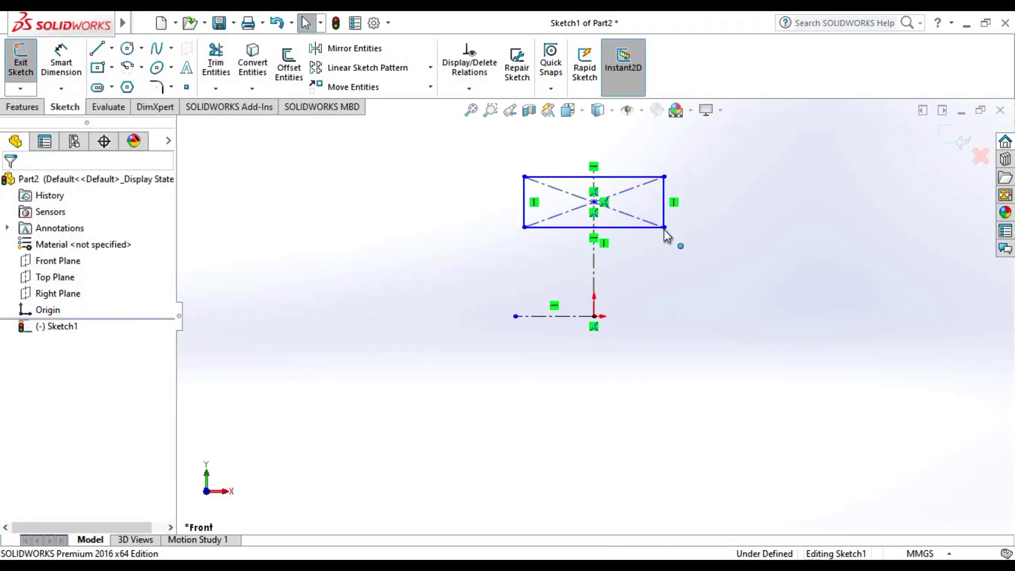
left_click(61, 63)
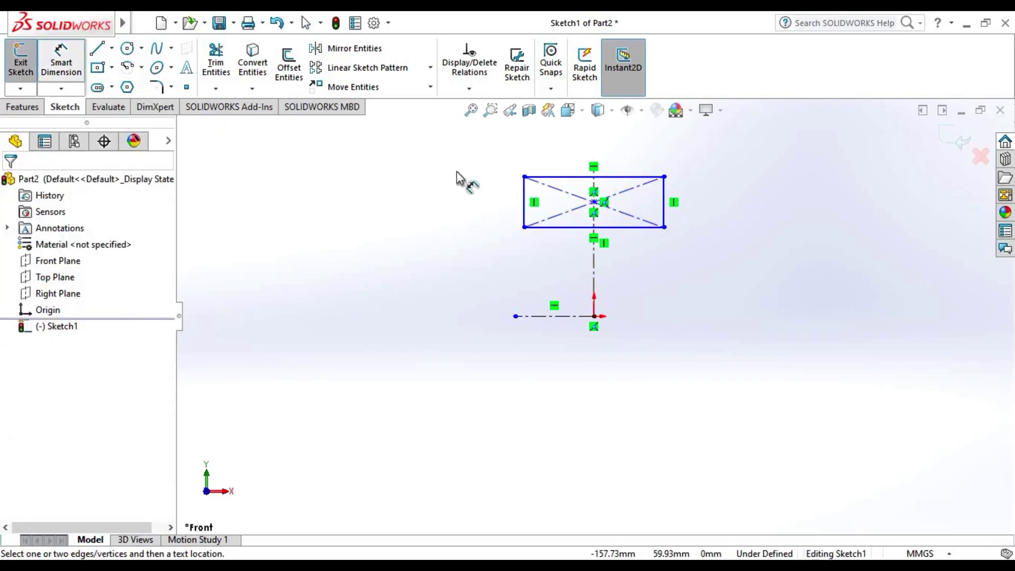
left_click(563, 320)
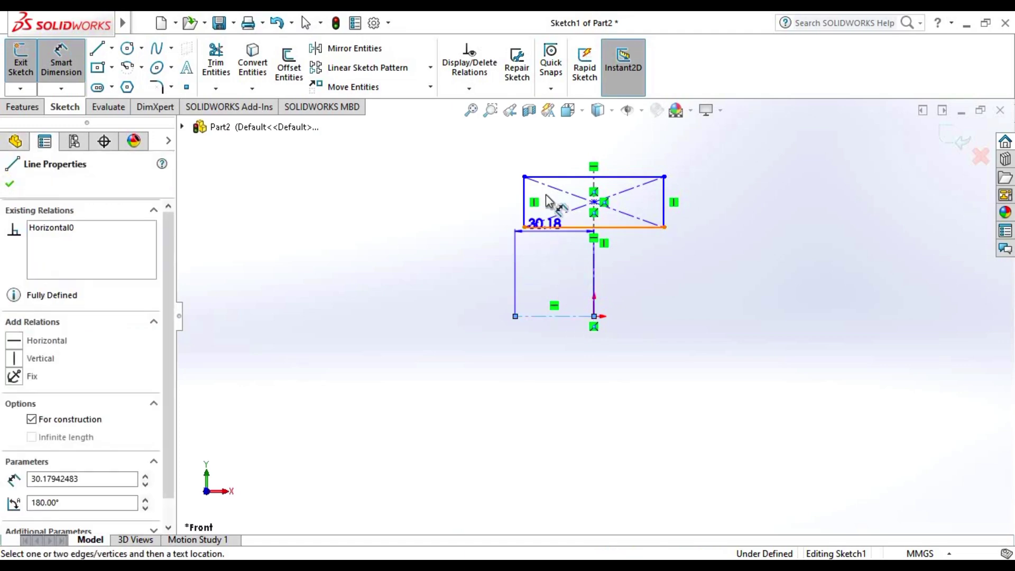
left_click(569, 177)
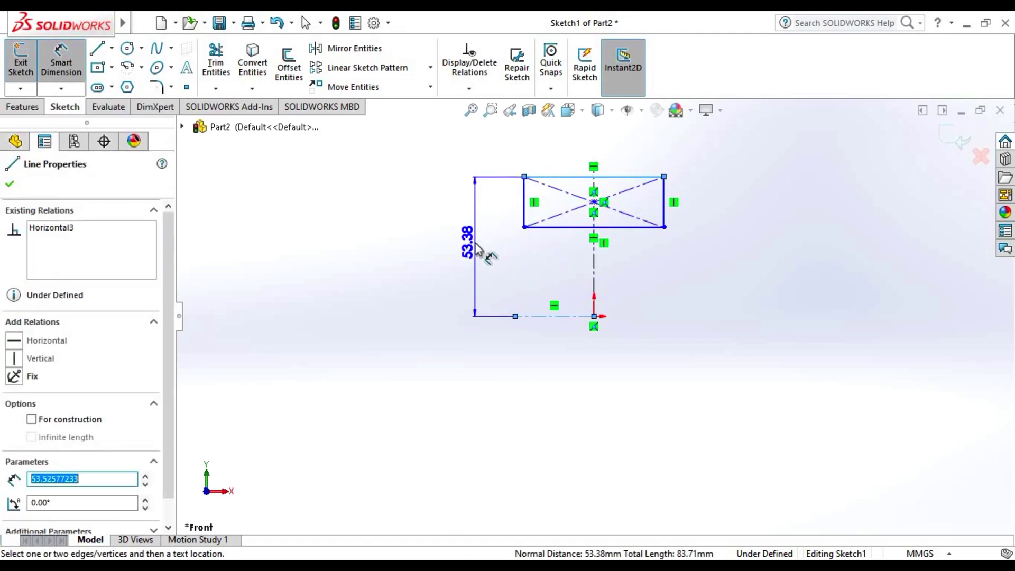
left_click(480, 249)
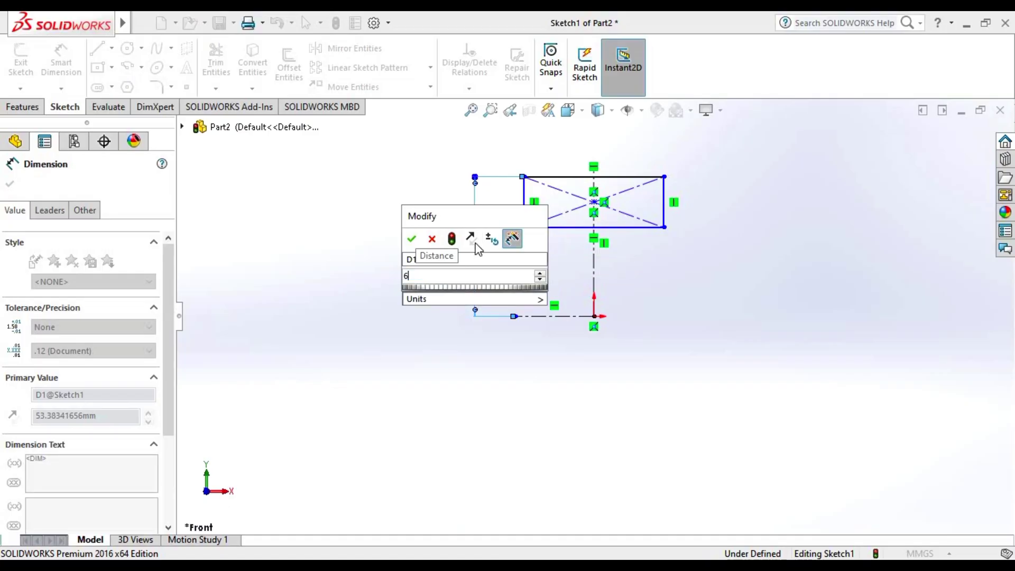
type("65")
key("Return")
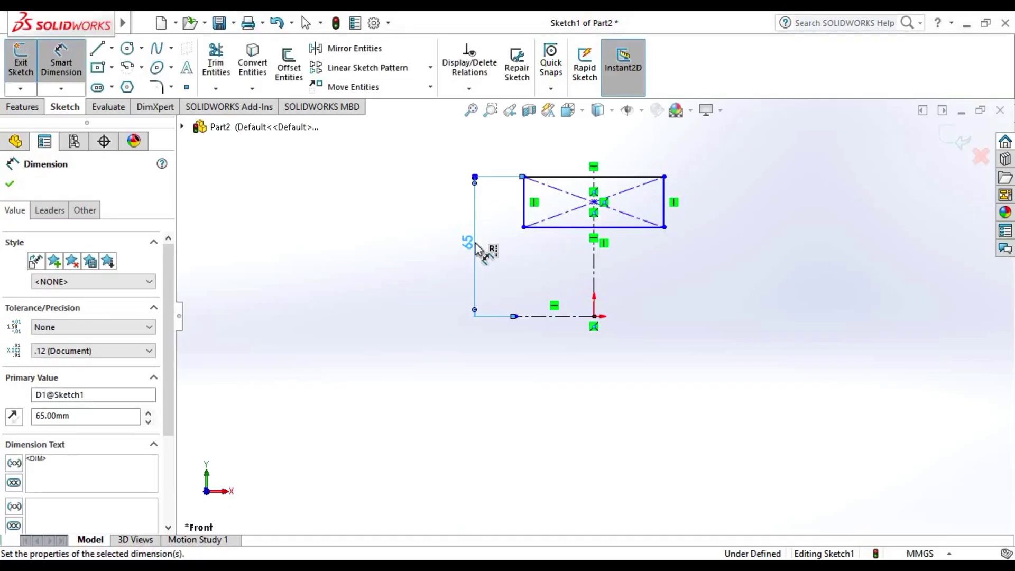
- Dimension the rectangle's bottom edge 53 above the horizontal centerline
left_click(636, 228)
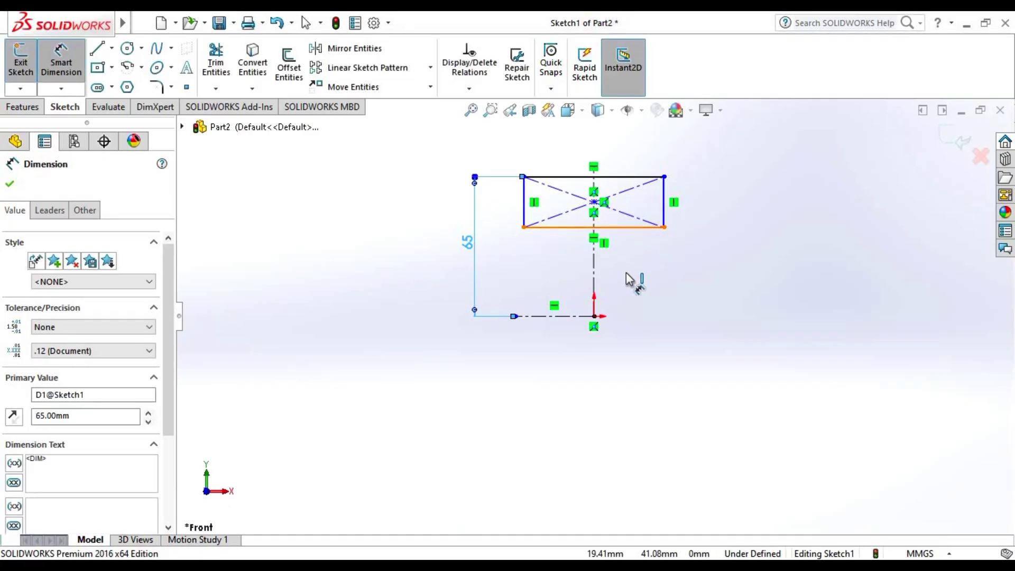
left_click(566, 316)
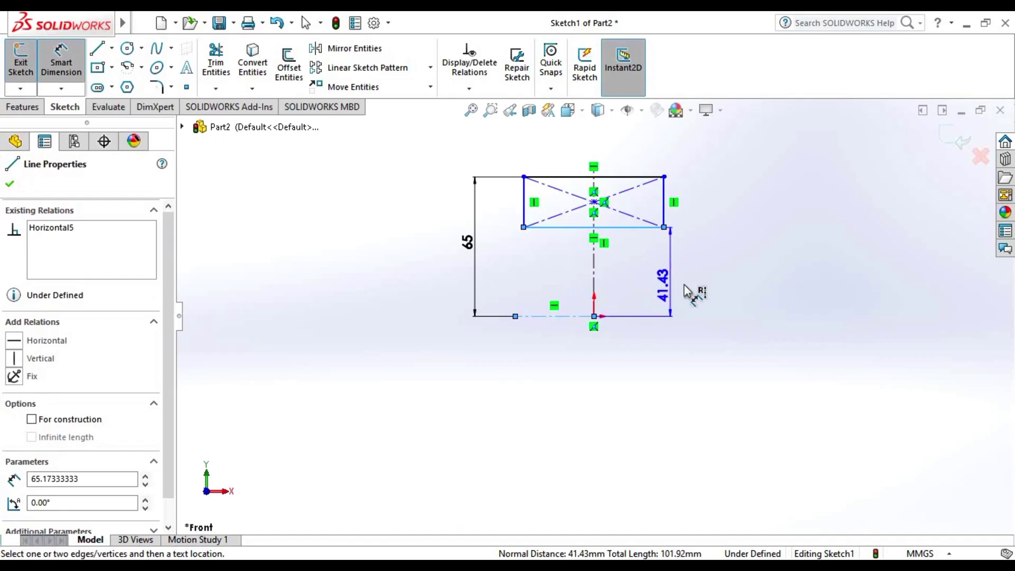
left_click(506, 283)
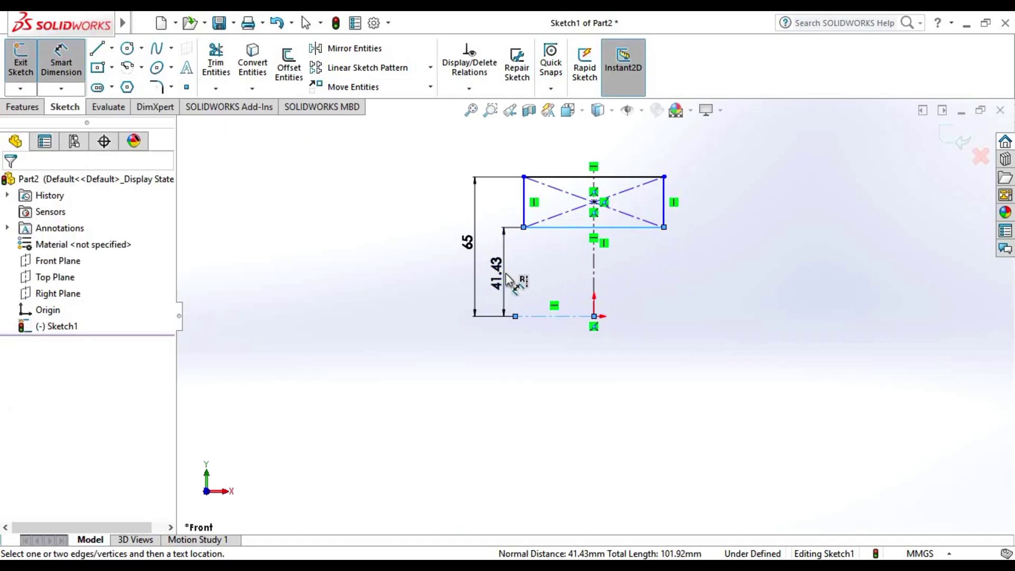
type("53")
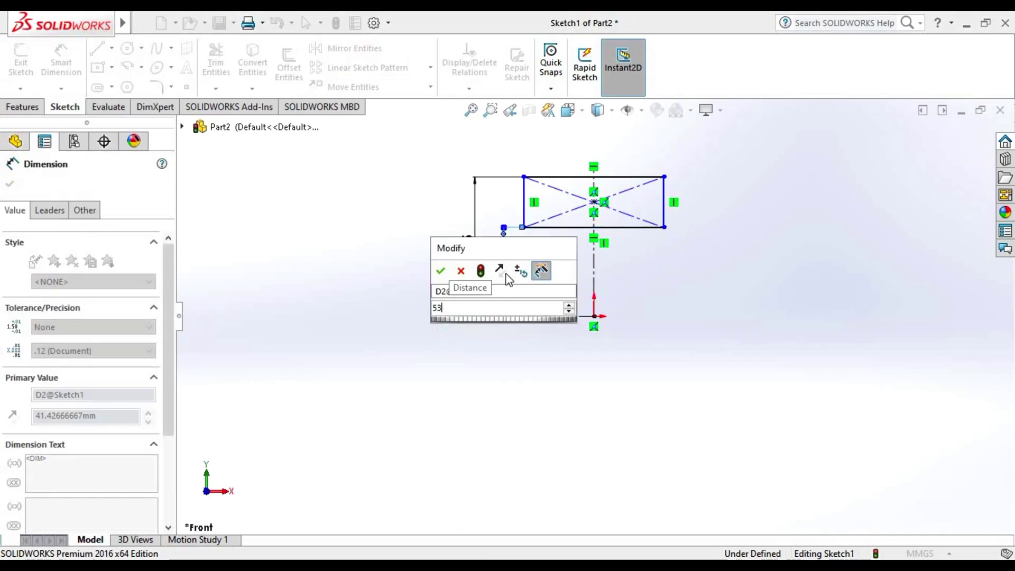
key("Return")
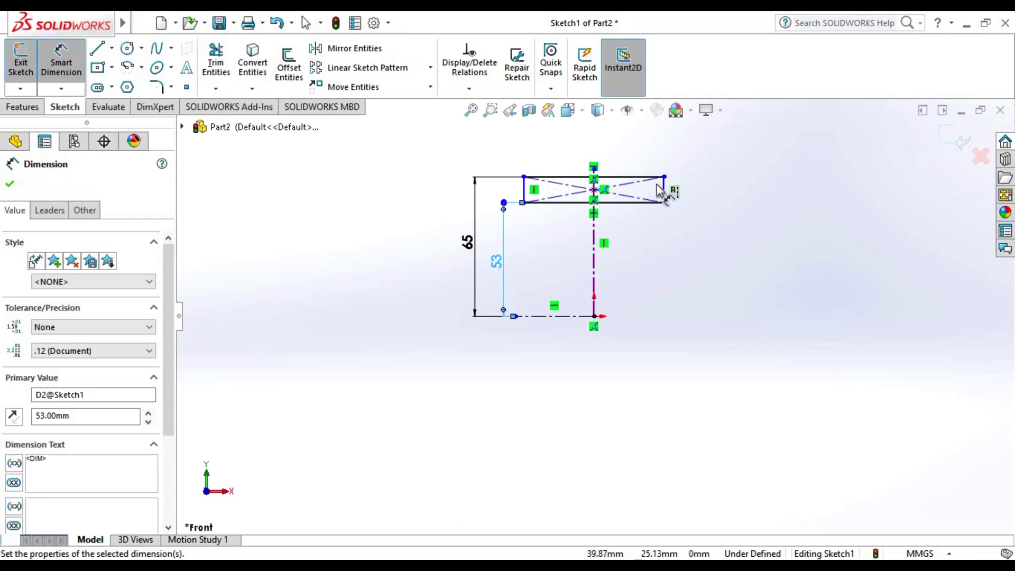
- Dimension the rectangle width to 31 and fit the sketch in view
left_click(633, 176)
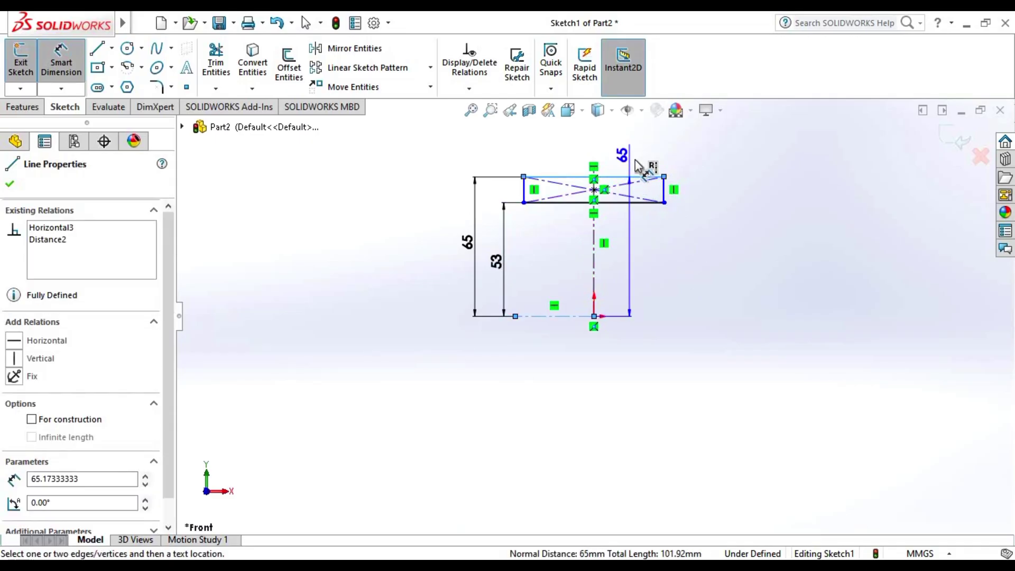
left_click(599, 149)
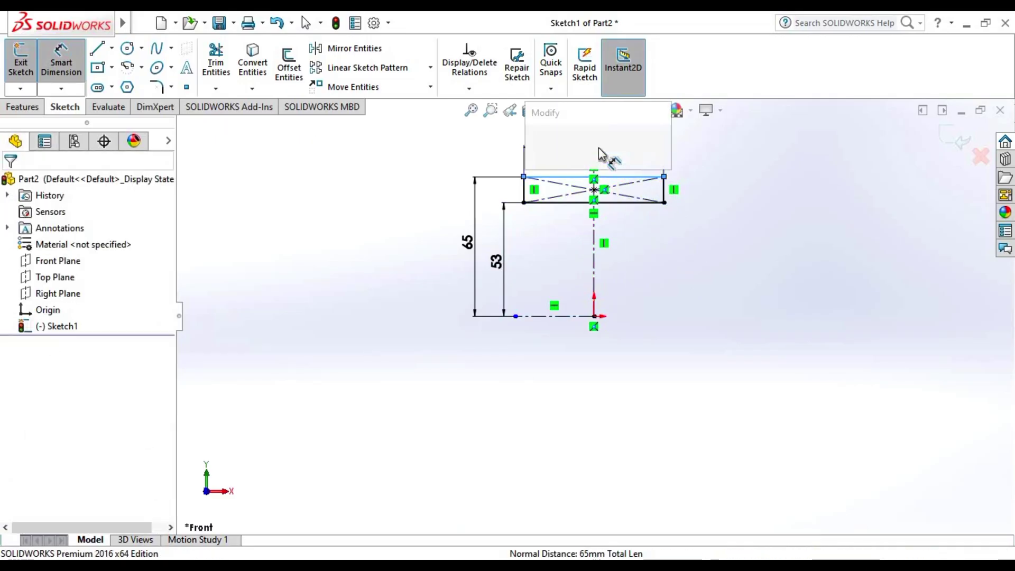
type("31")
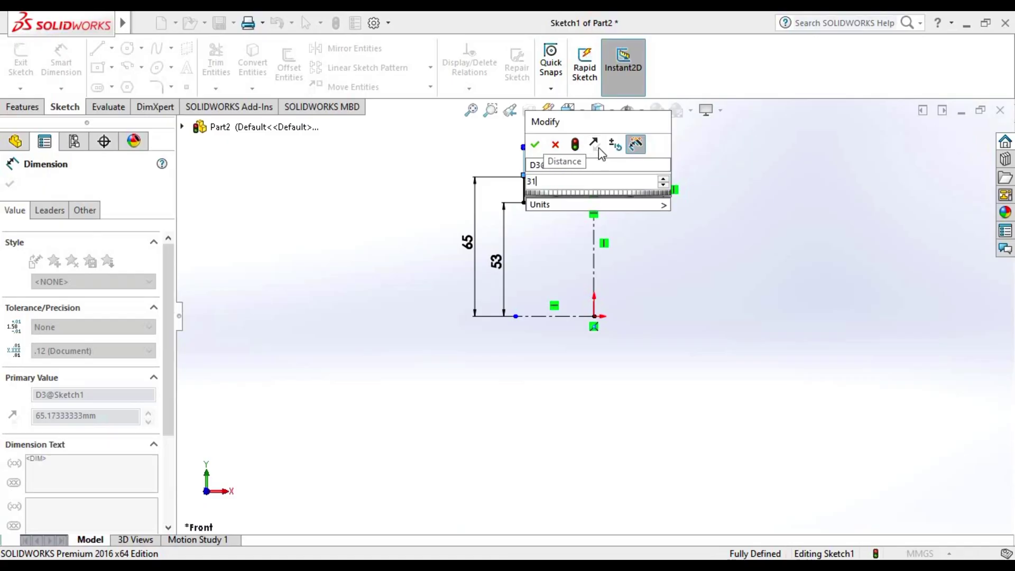
key("Return")
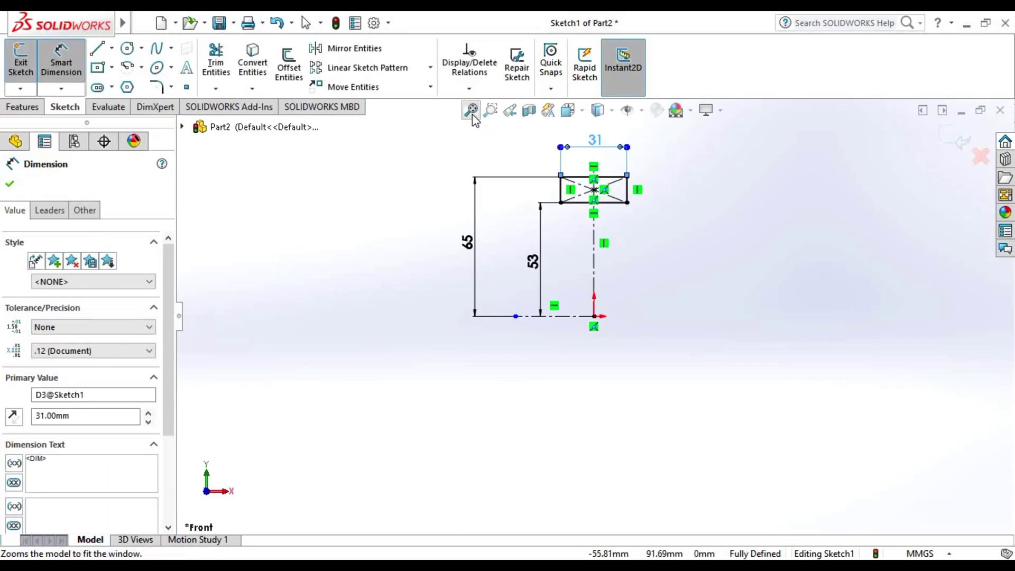
left_click(471, 113)
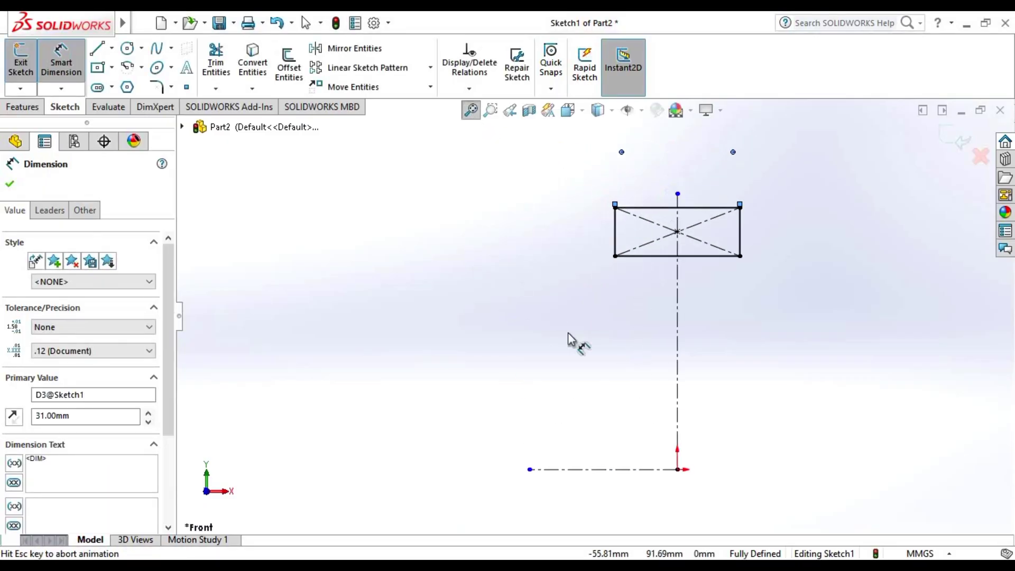
left_click(769, 384)
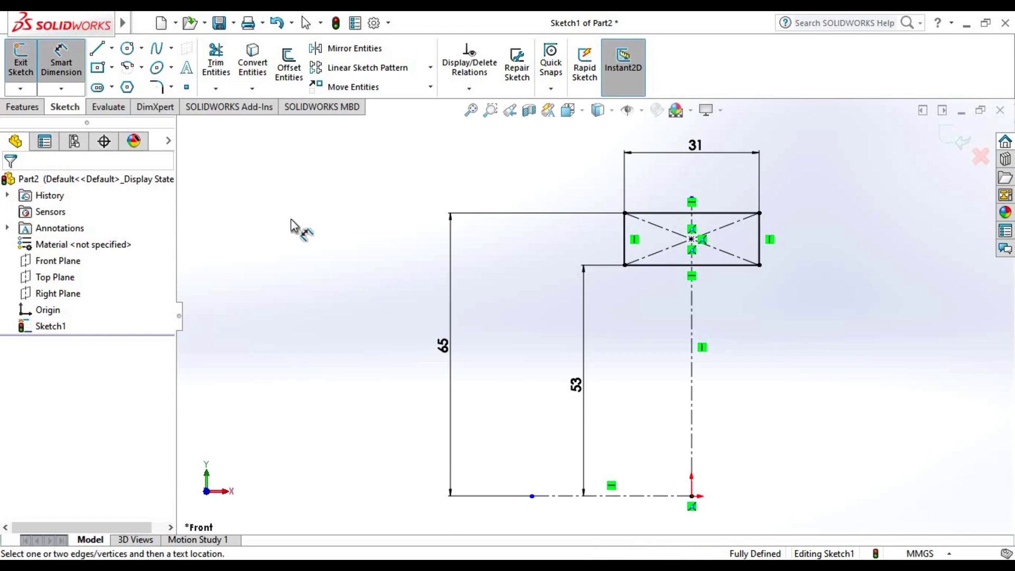
- Draw a centerpoint arc centred on the vertical centerline across the rectangle's bottom edge
key("Escape")
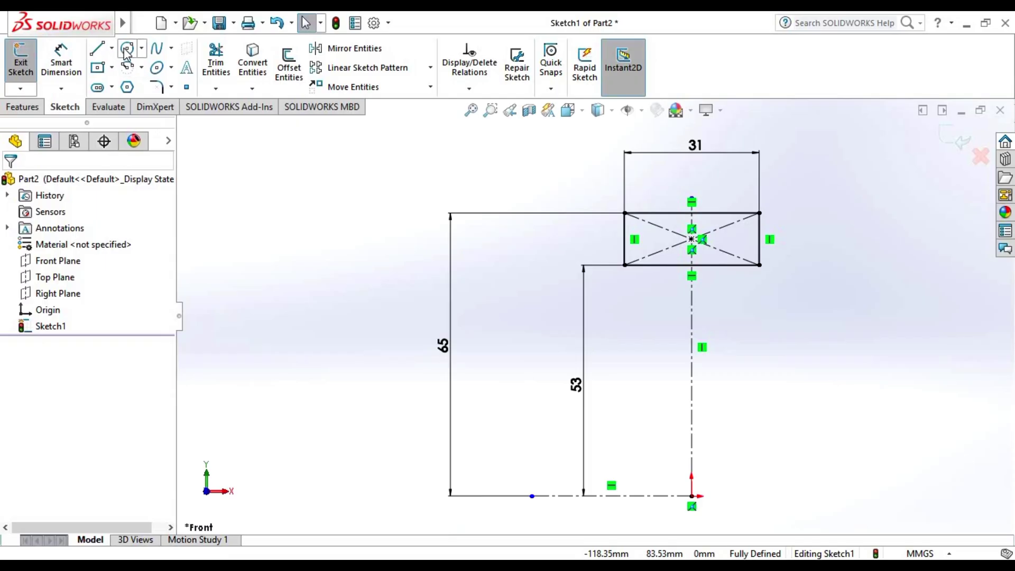
left_click(143, 68)
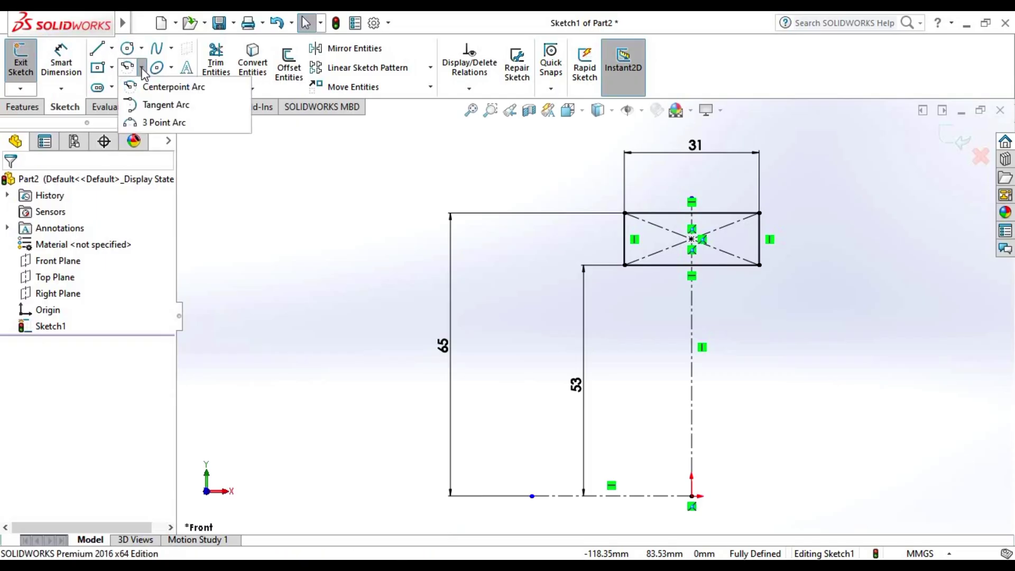
left_click(218, 91)
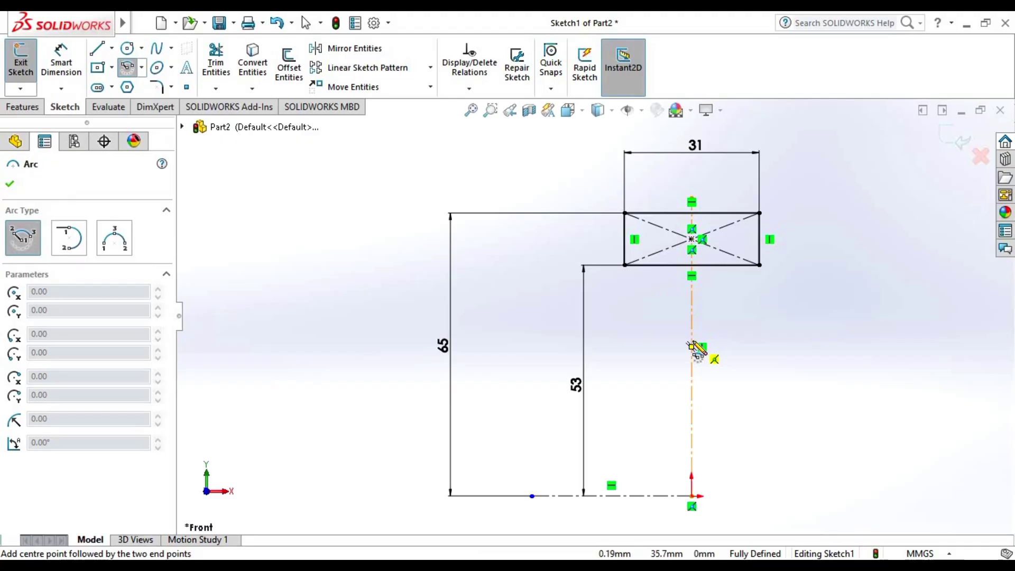
left_click(692, 340)
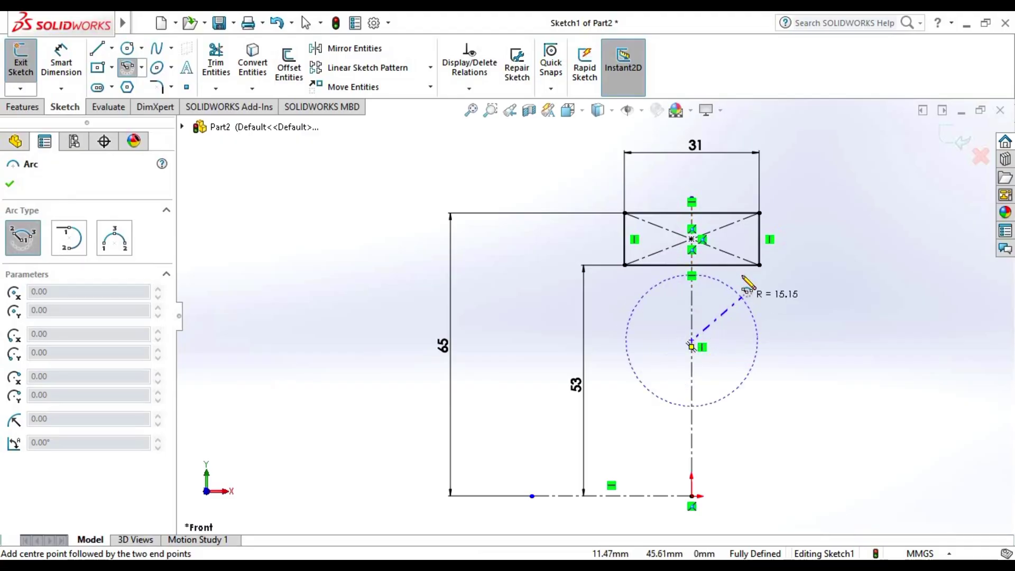
left_click(709, 256)
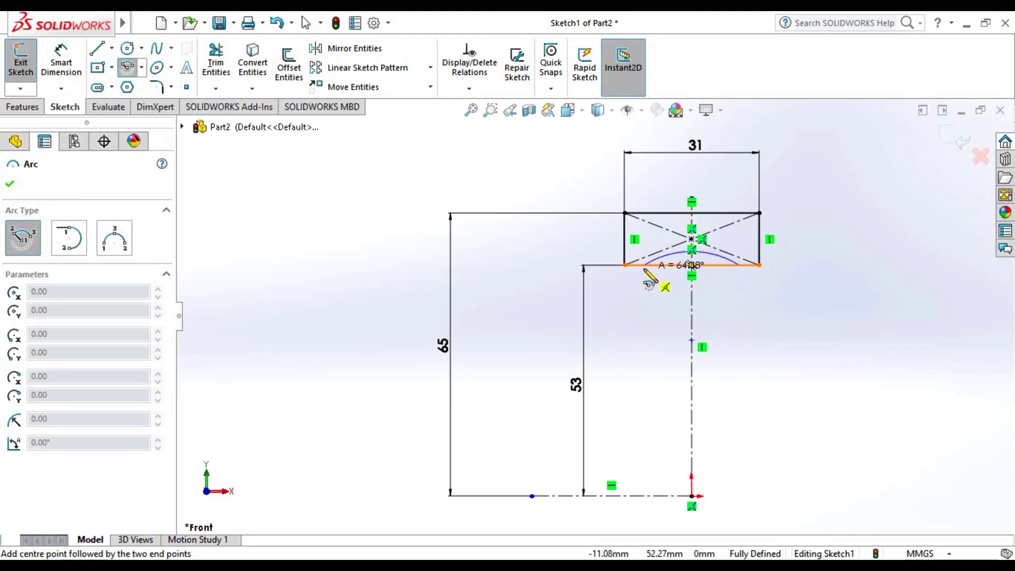
left_click(644, 266)
key("Escape")
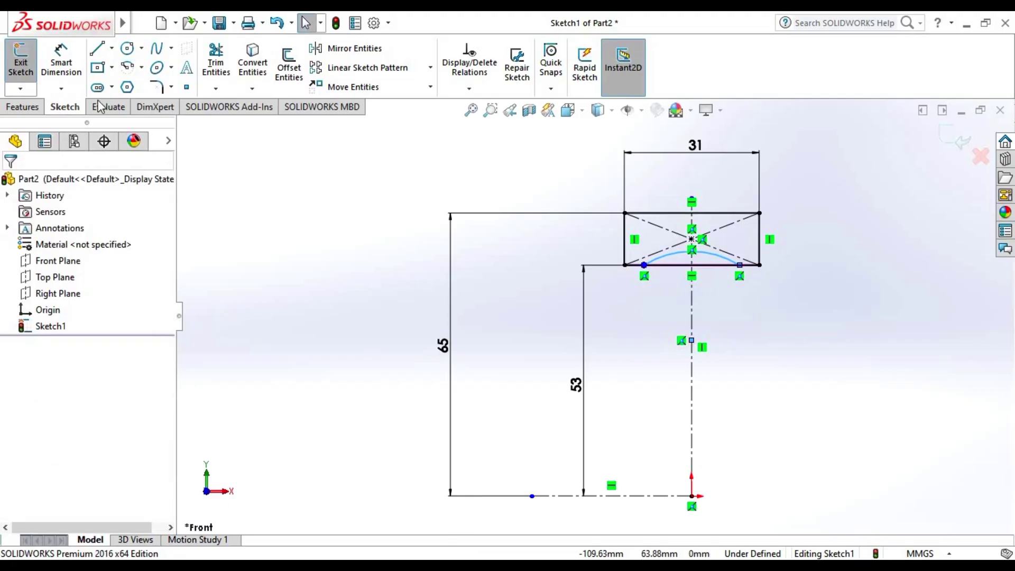
- Dimension the arc radius to 12 mm
left_click(61, 61)
left_click(709, 252)
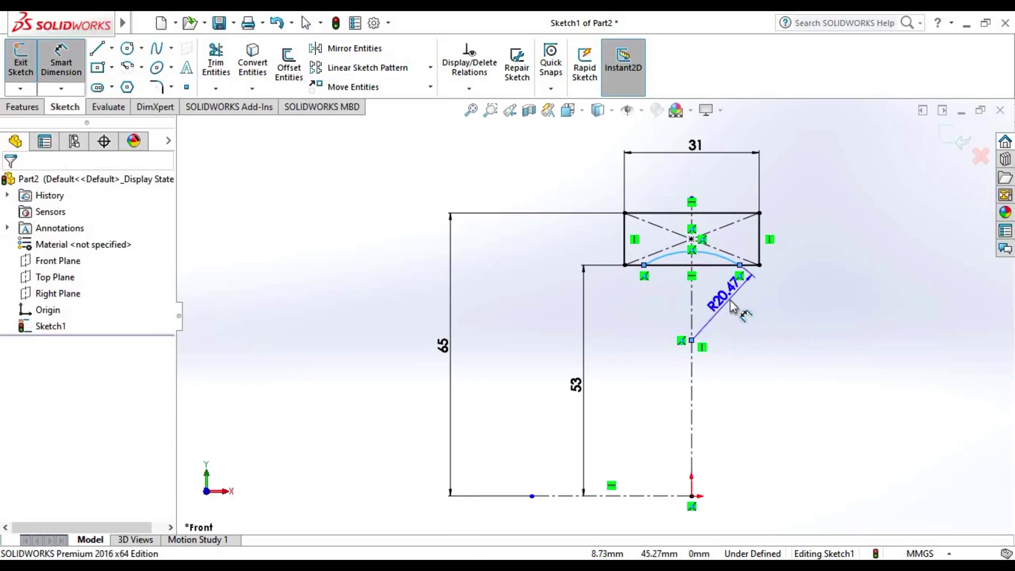
left_click(732, 317)
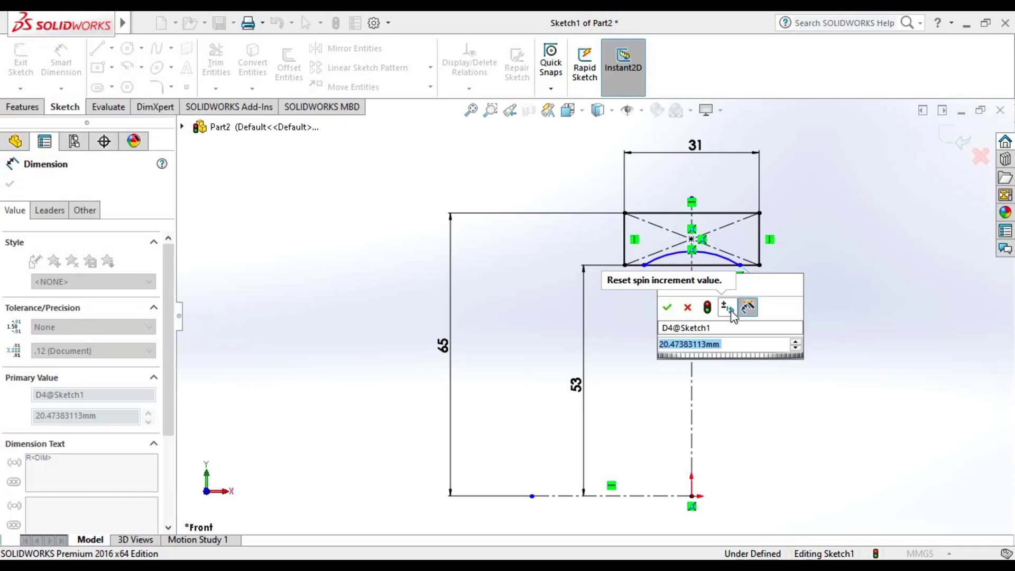
type("12")
key("Return")
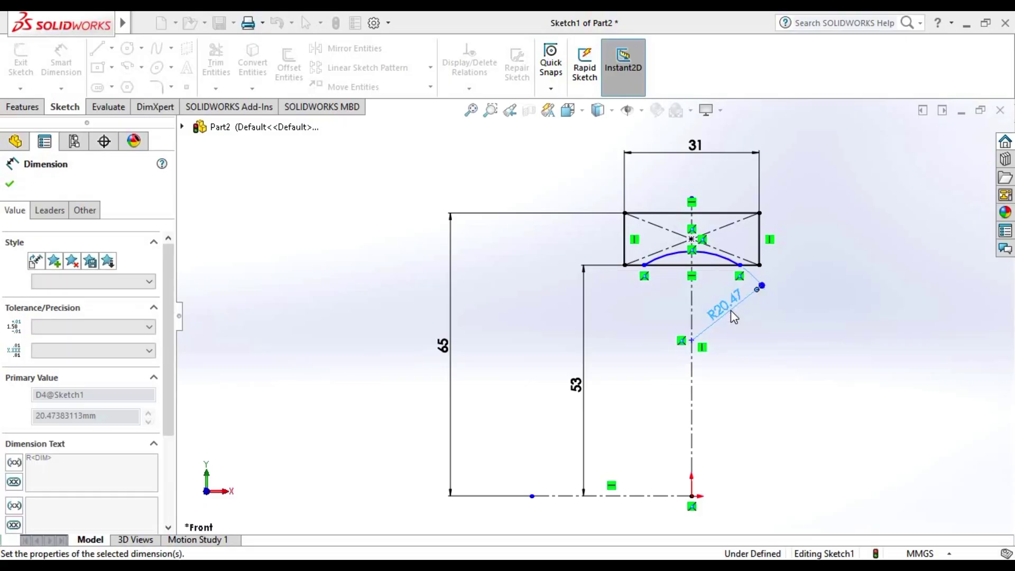
key("Escape")
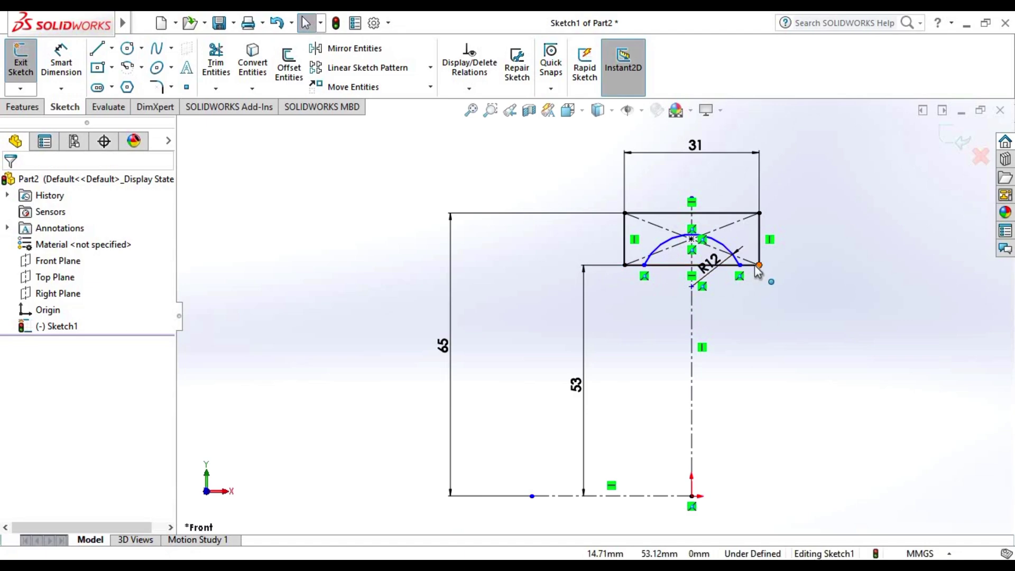
- Place the arc centre 8 mm below the rectangle's bottom edge
left_click(690, 287)
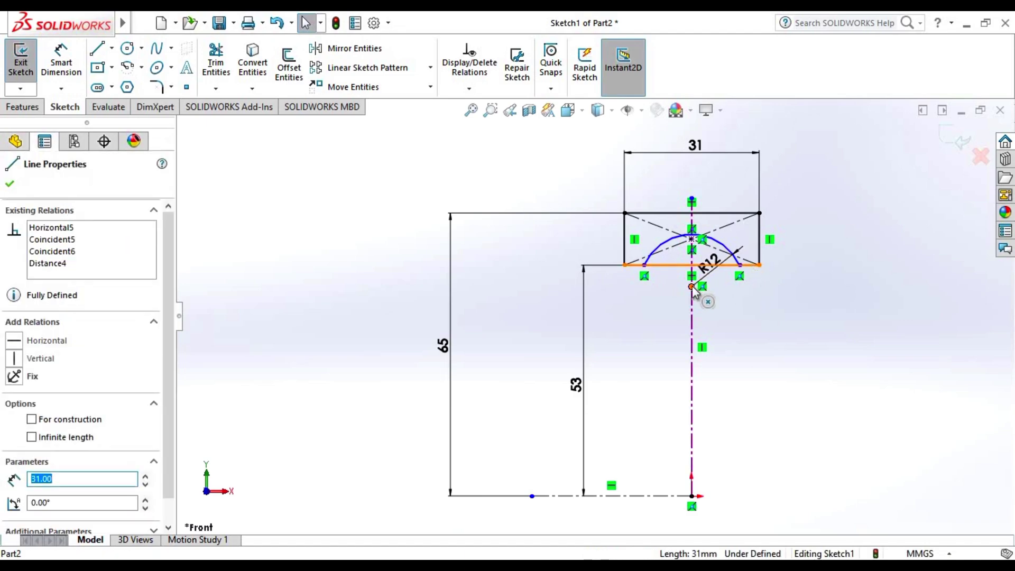
key("Escape")
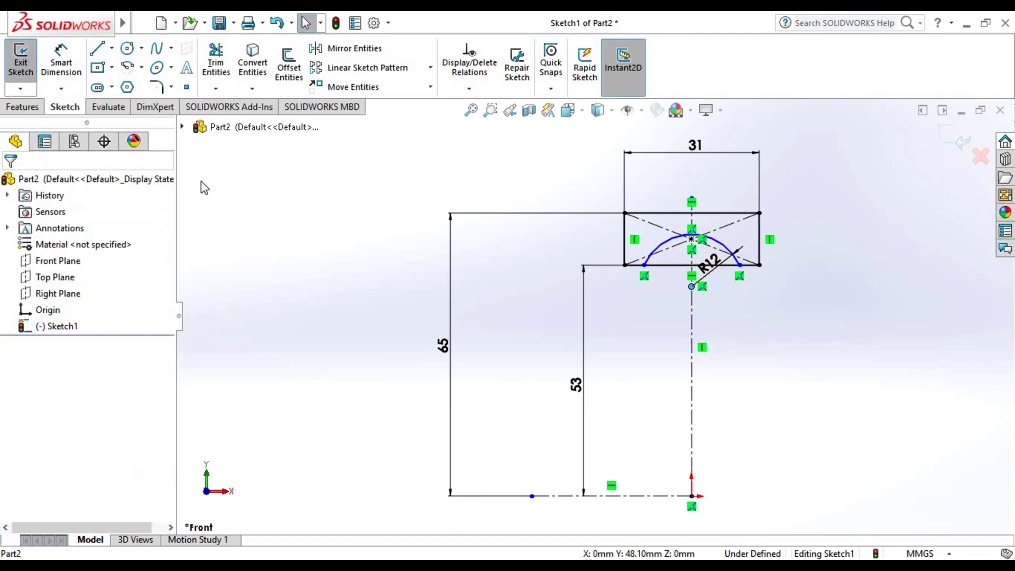
left_click(61, 62)
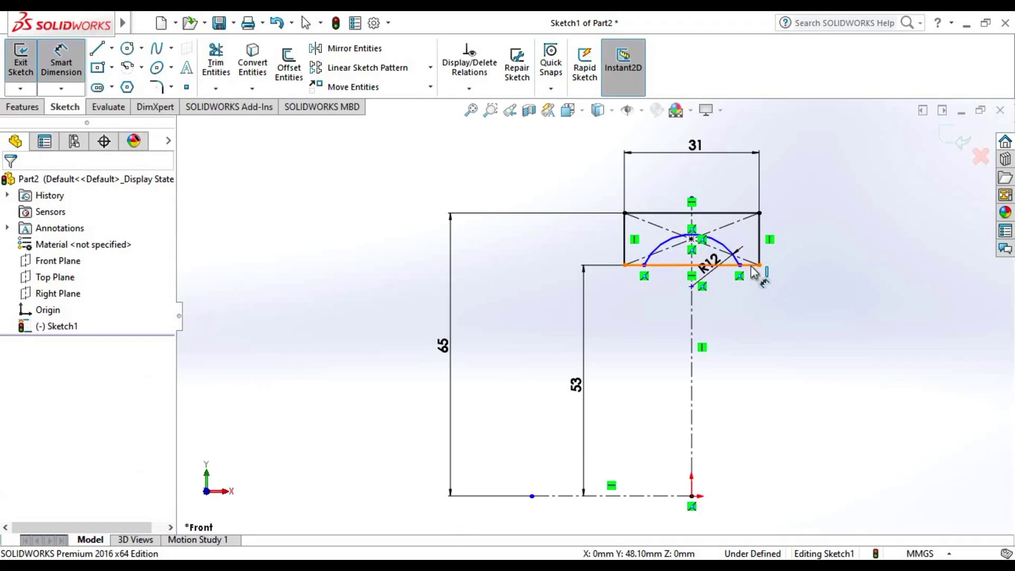
left_click(751, 266)
left_click(705, 287)
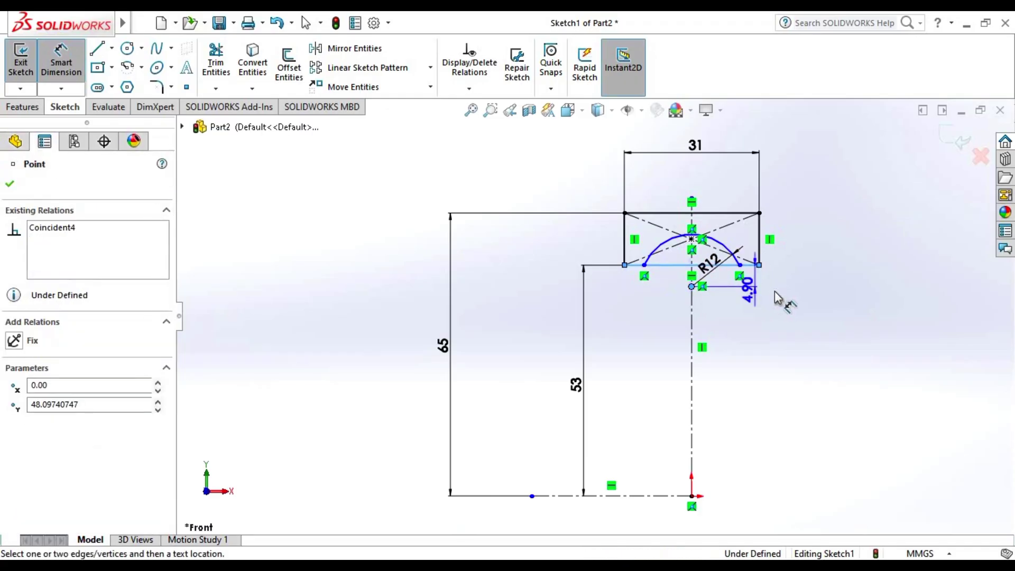
left_click(797, 283)
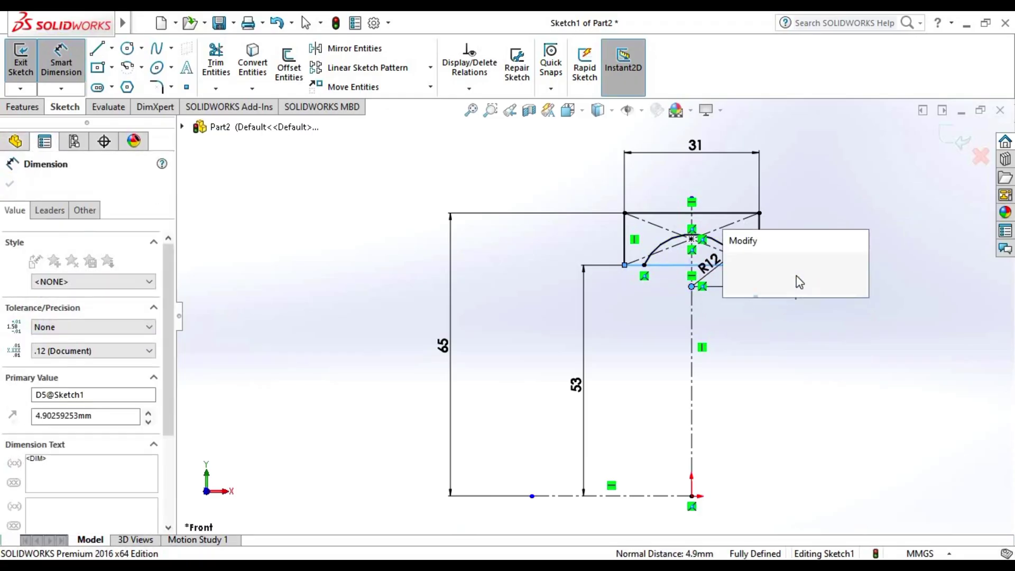
type("8")
key("Return")
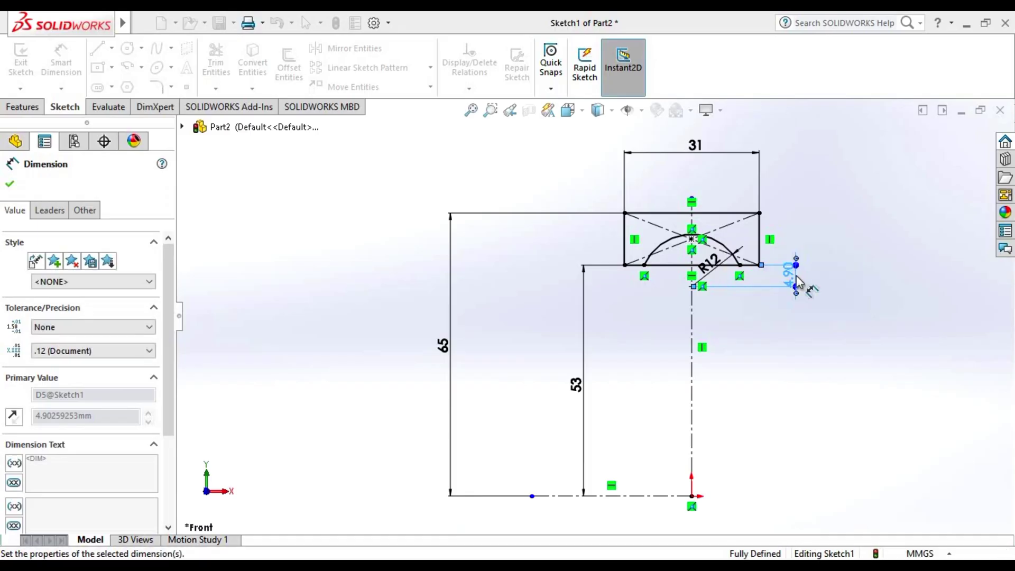
left_click(832, 312)
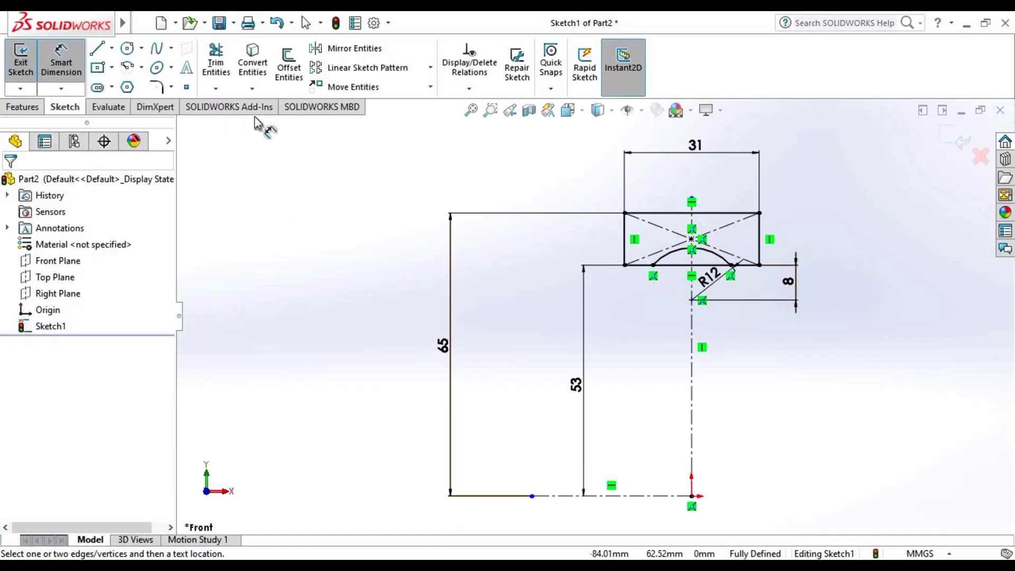
- Trim away the bottom-edge line segment beneath the R12 arc
left_click(216, 63)
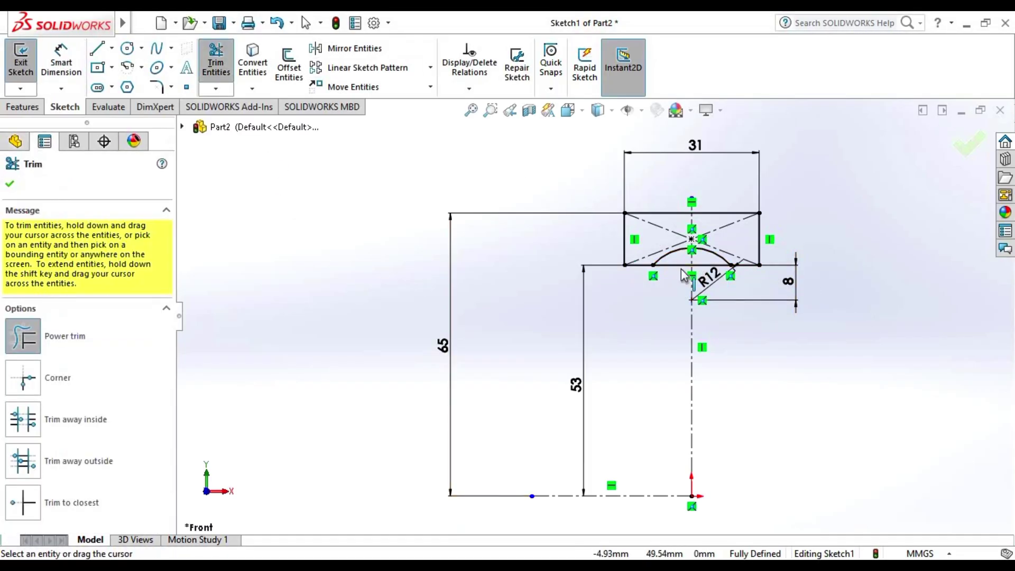
scroll(682, 270, "down", 3)
left_click_drag(659, 264, 685, 313)
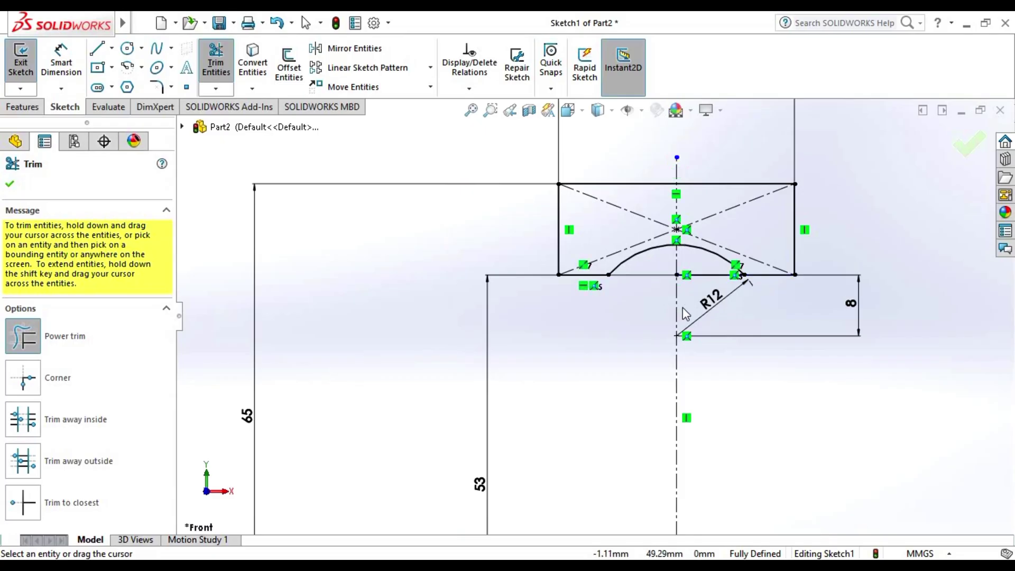
left_click_drag(702, 267, 731, 363)
key("Escape")
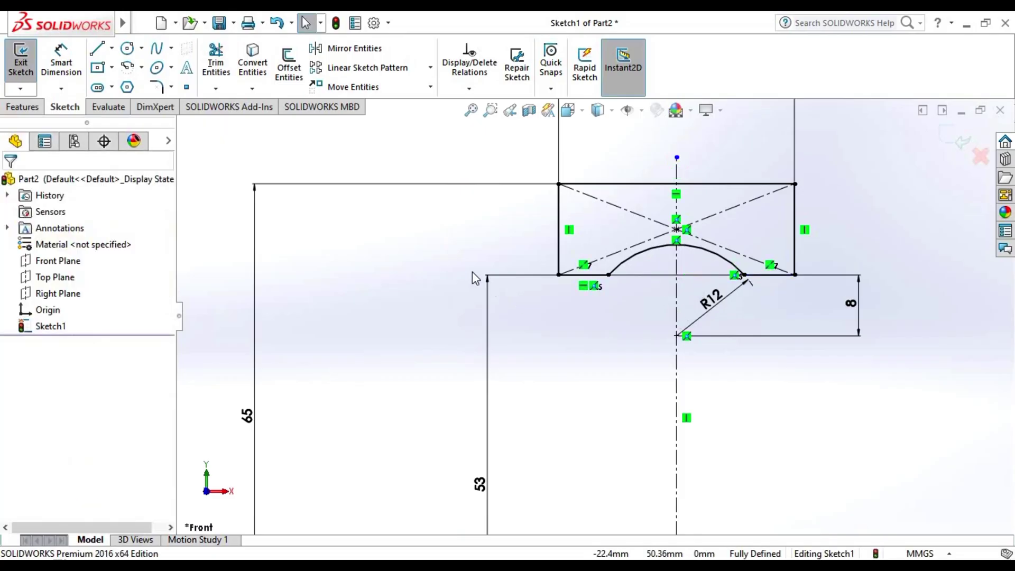
- Make the two bottom segments flanking the arc equal in length
left_click(595, 275)
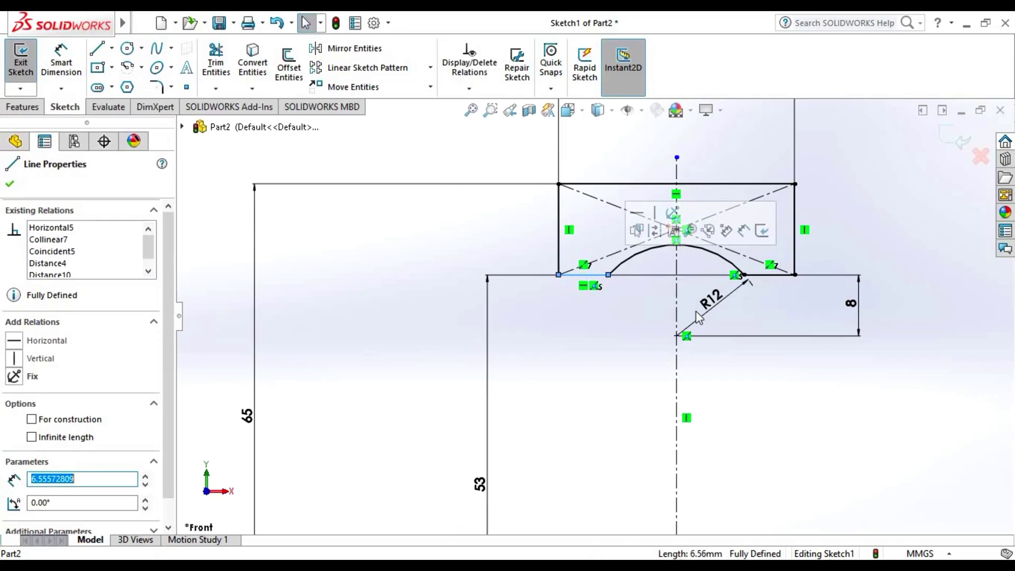
left_click(769, 275, "ctrl")
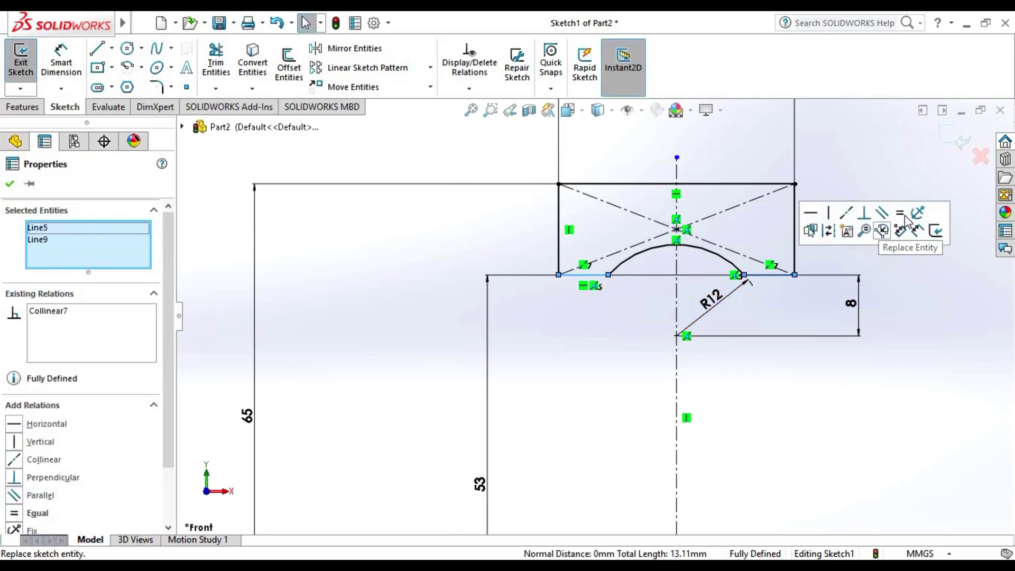
left_click(901, 214)
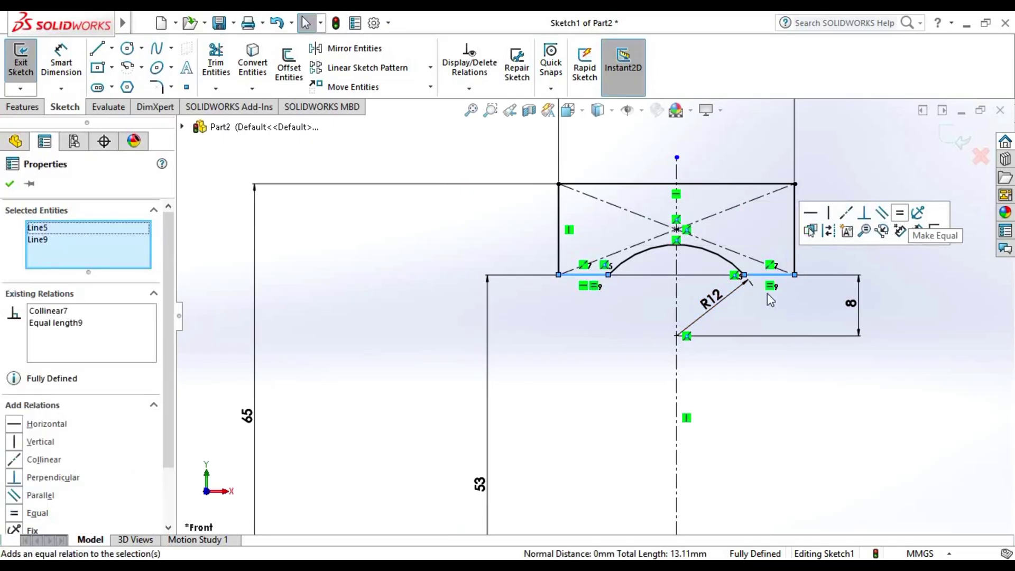
left_click(10, 184)
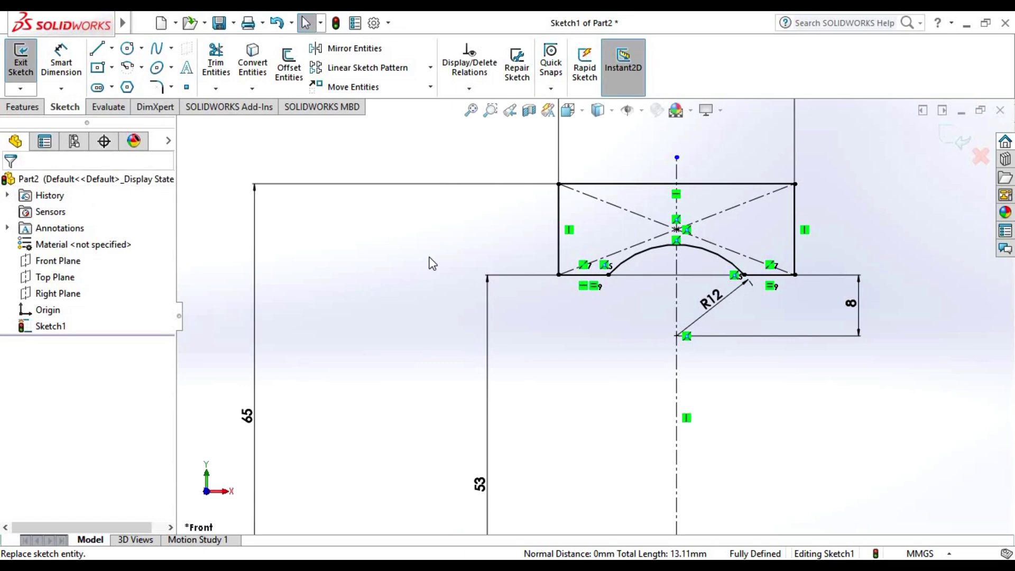
left_click(470, 110)
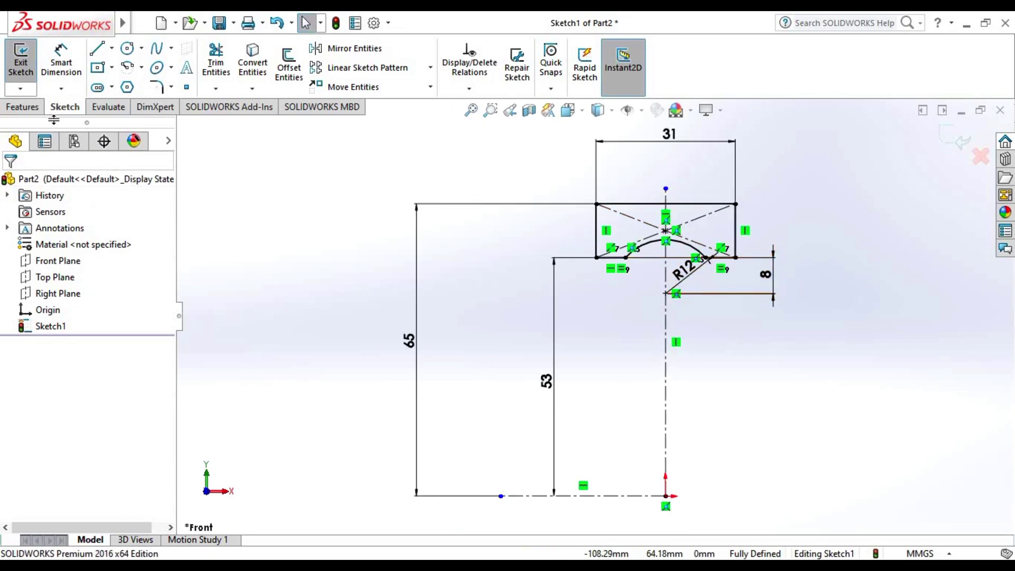
- Revolve Sketch1 360° about the bottom horizontal centerline to create the Revolve1 ring
left_click(22, 107)
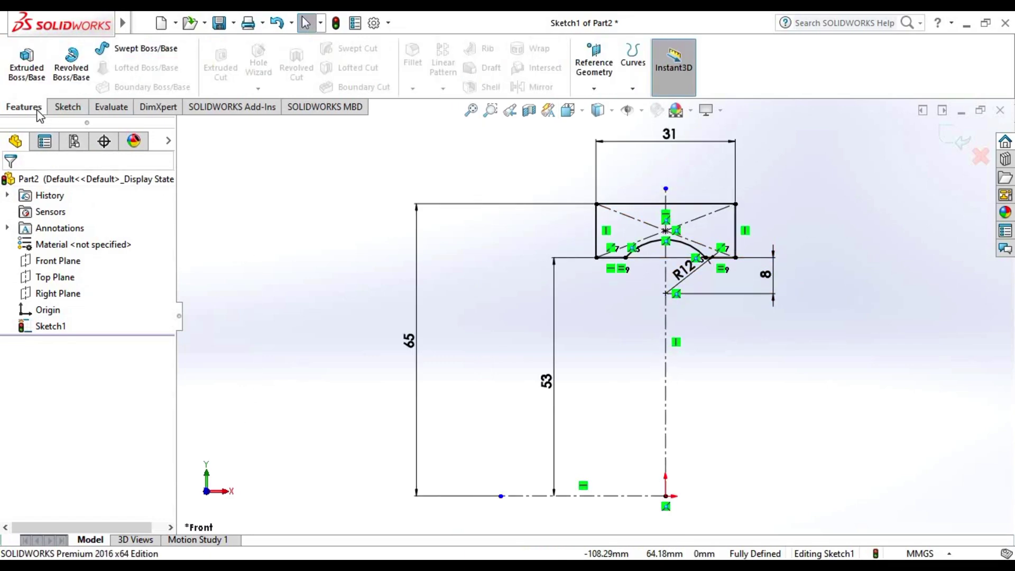
left_click(76, 71)
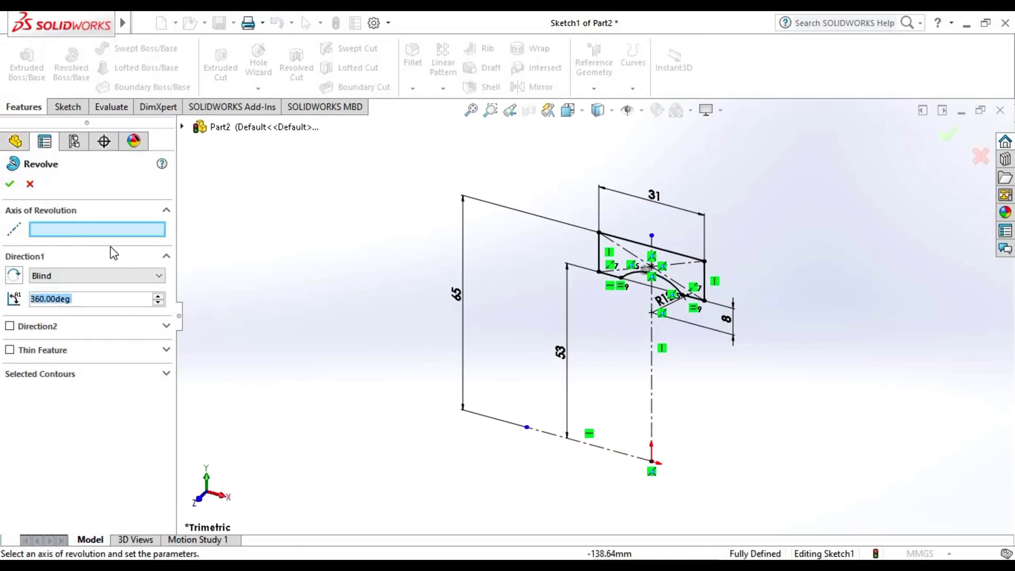
left_click(631, 450)
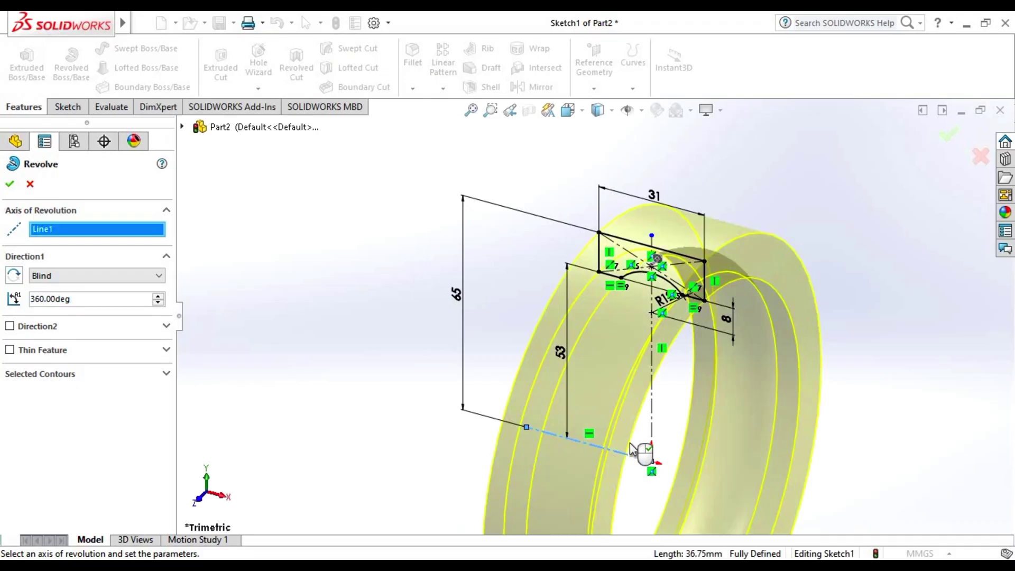
left_click(471, 110)
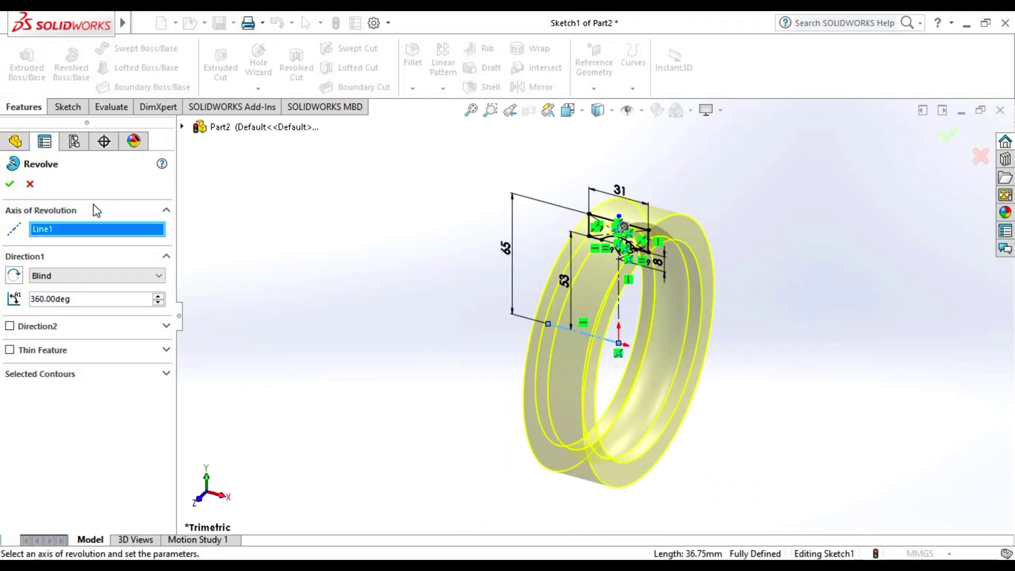
left_click(14, 183)
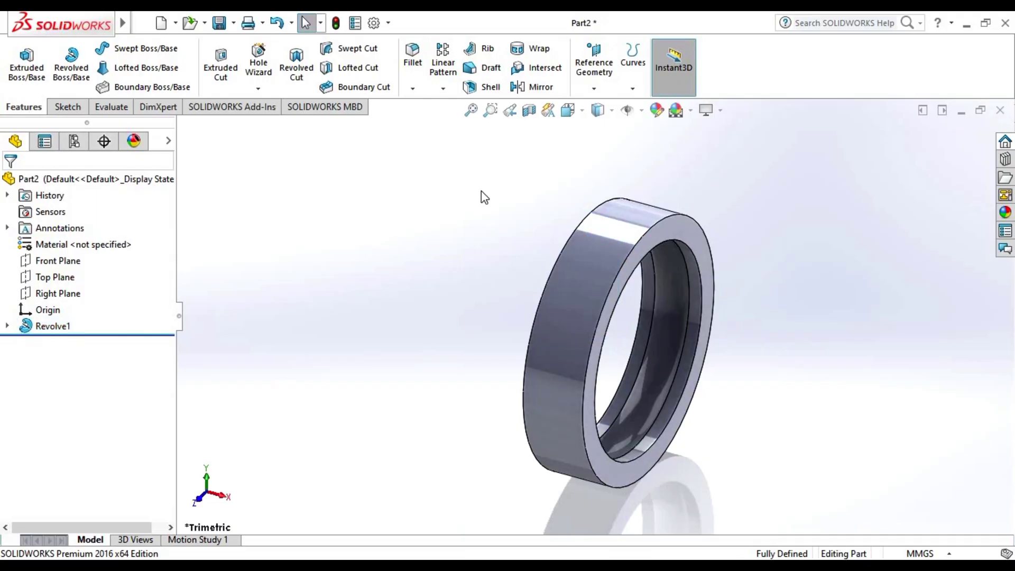
- Round two circular edges of the ring with a 2.1 mm fillet
left_click(707, 130)
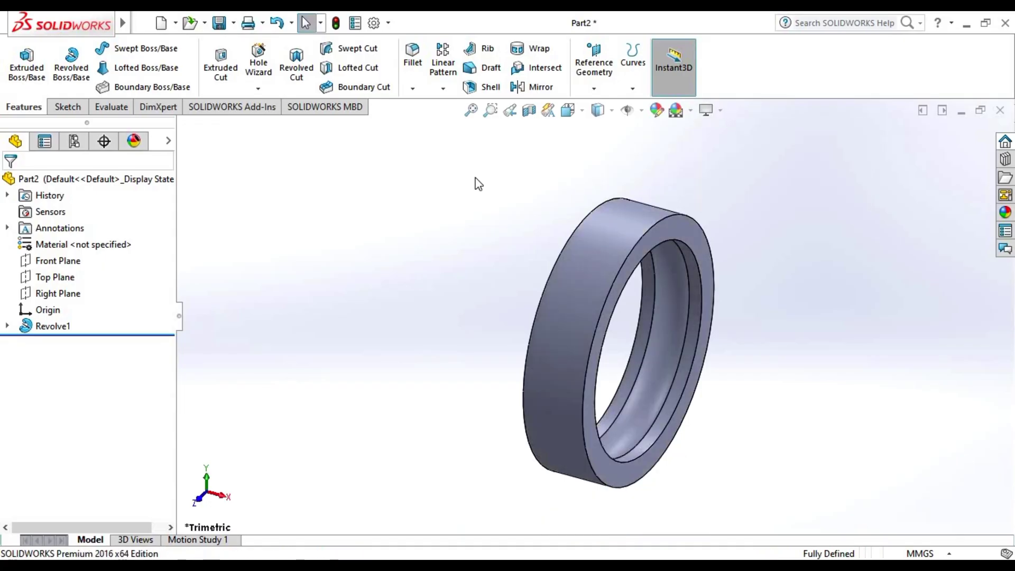
left_click(413, 58)
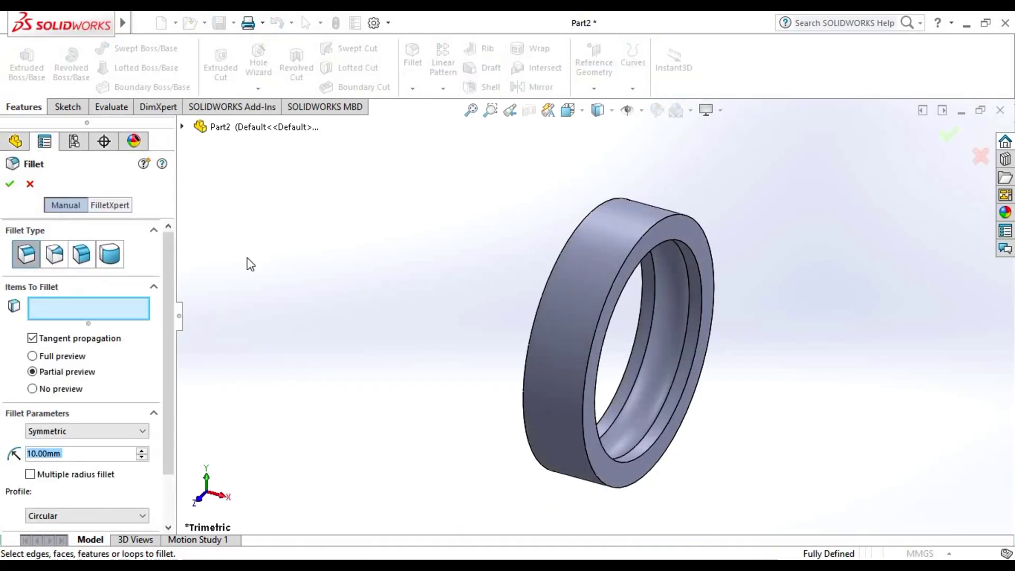
type("2.1")
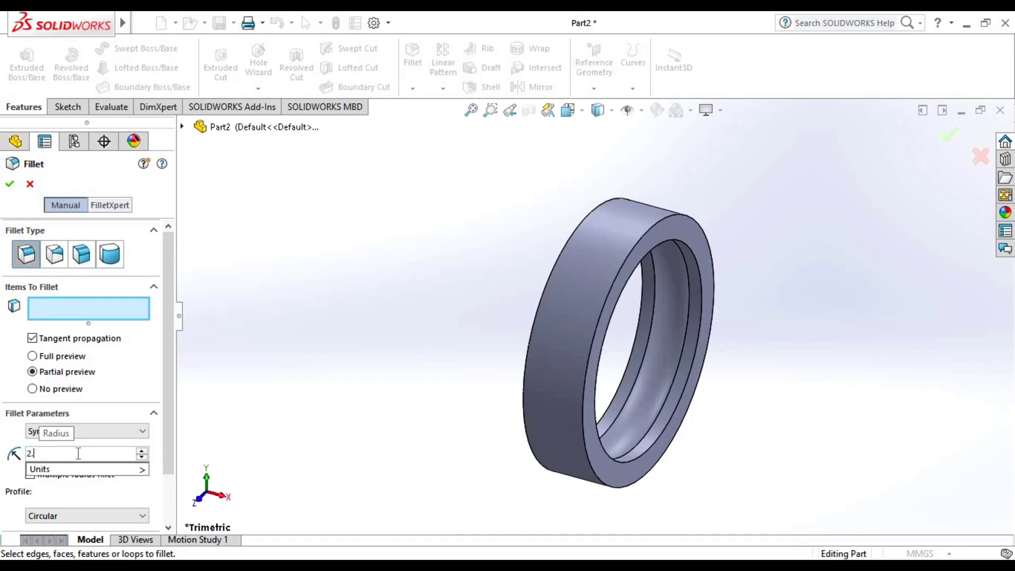
key("Return")
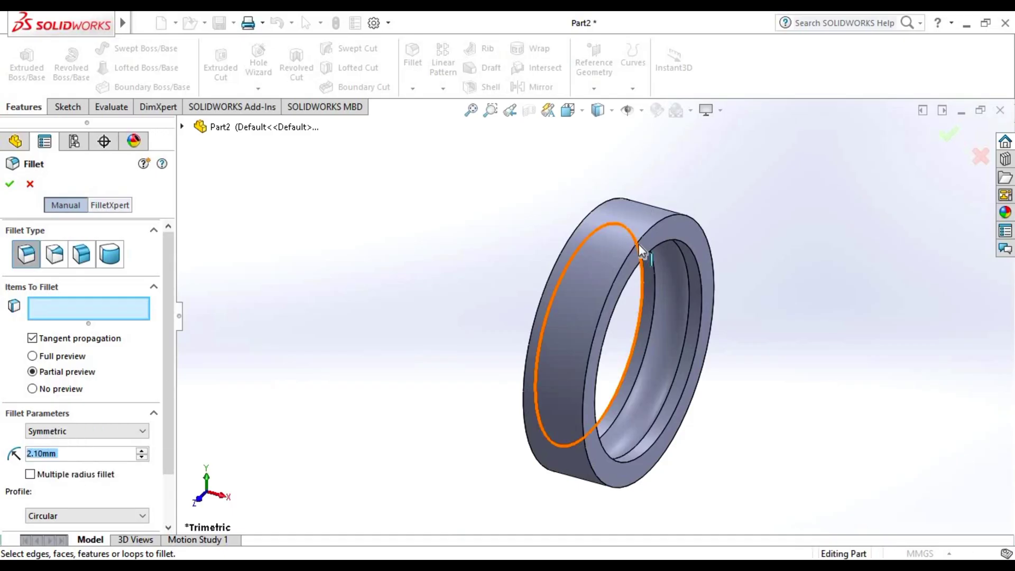
left_click(639, 243)
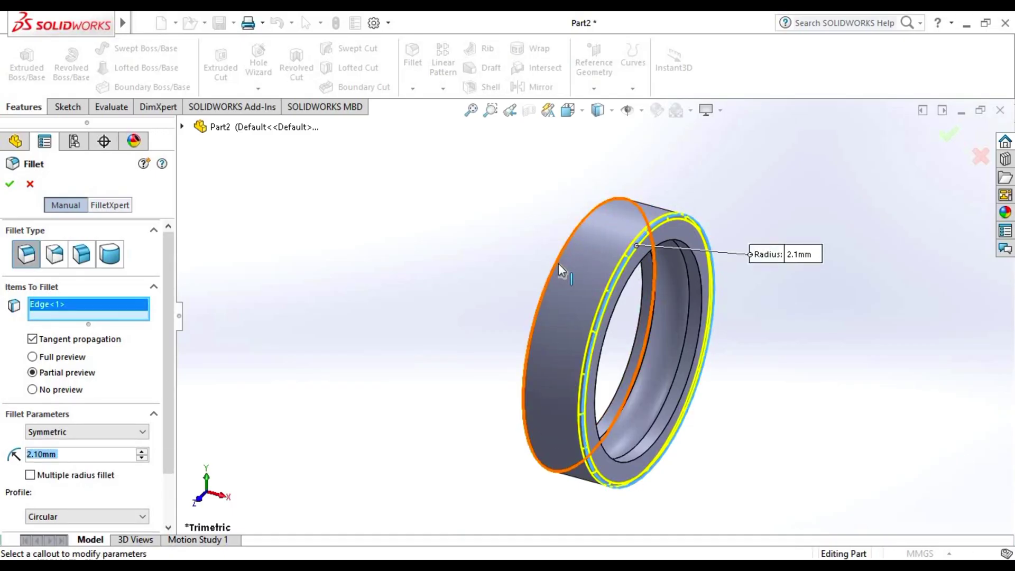
left_click(559, 263)
middle_click_drag(524, 302, 560, 296)
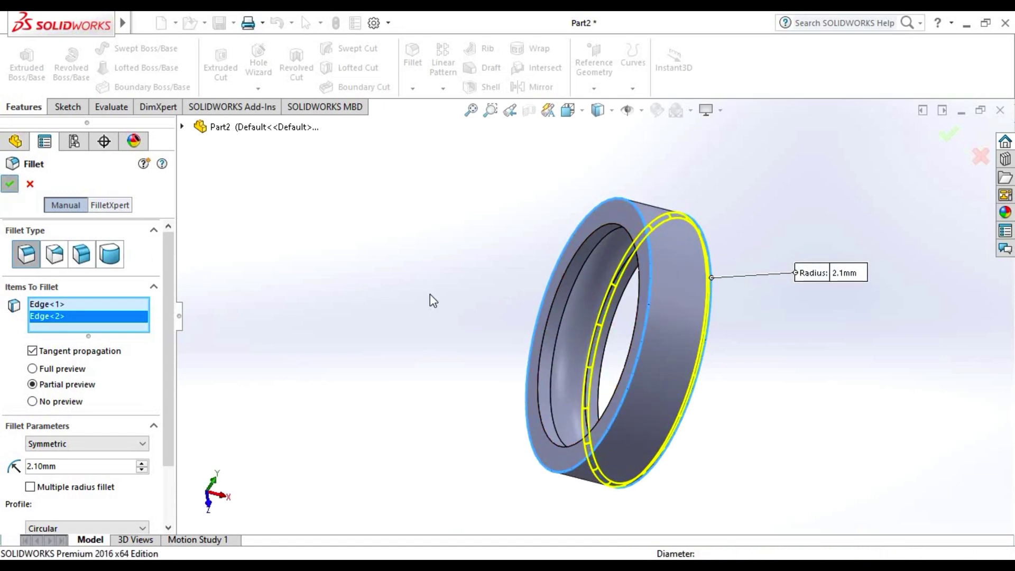
key("Return")
mouse_move(838, 300)
middle_mouse_down()
mouse_move(859, 327)
mouse_move(732, 317)
middle_mouse_up()
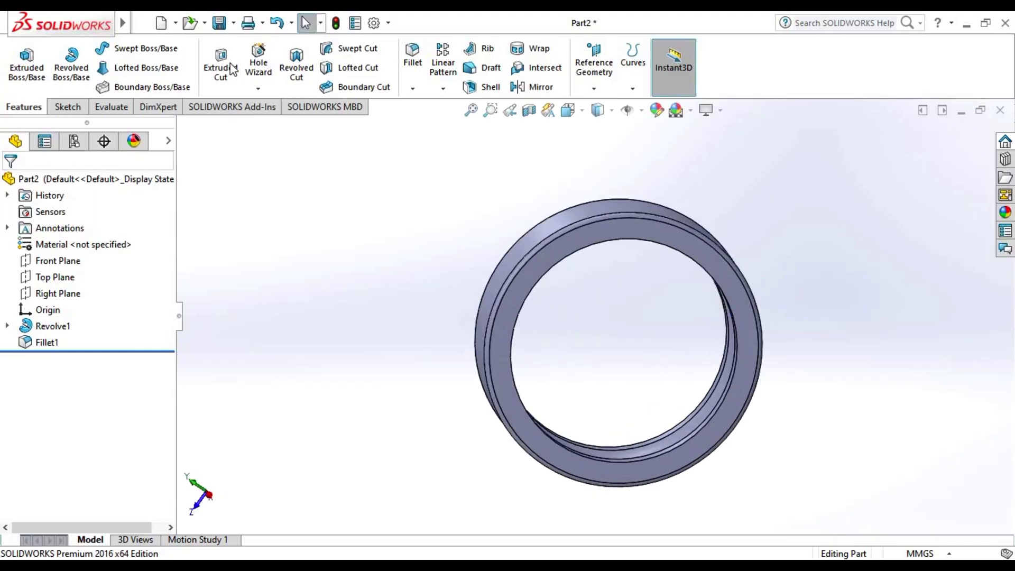
- Save the ring part
left_click(219, 27)
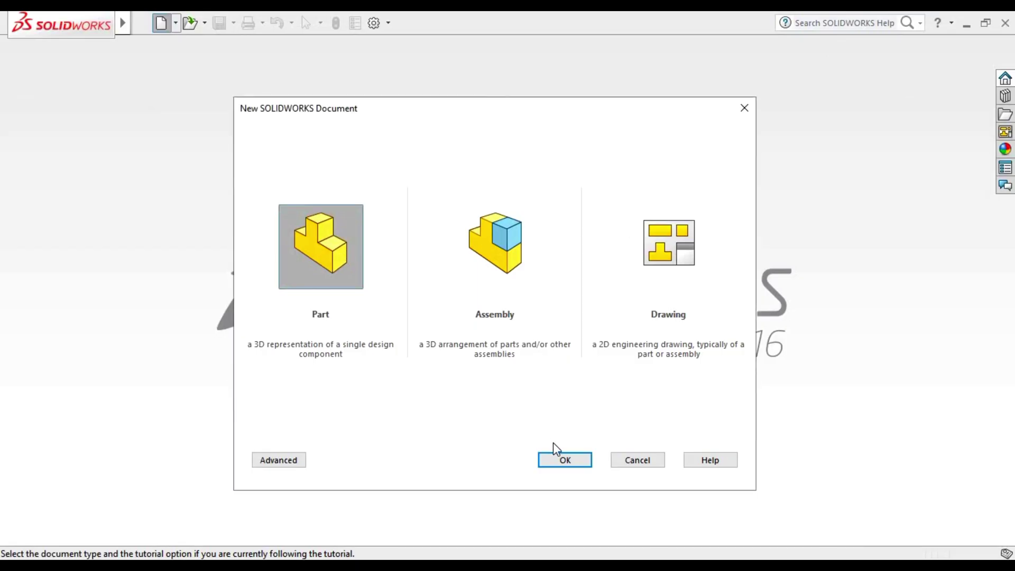
- Create a new part and sketch a vertical centerline up from the origin on the Front Plane
left_click(556, 458)
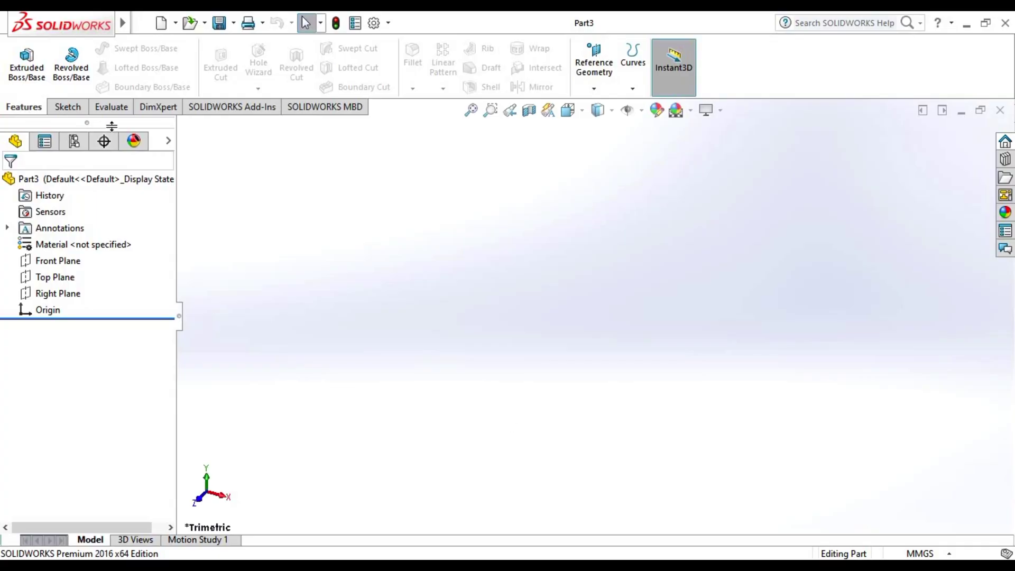
left_click(68, 107)
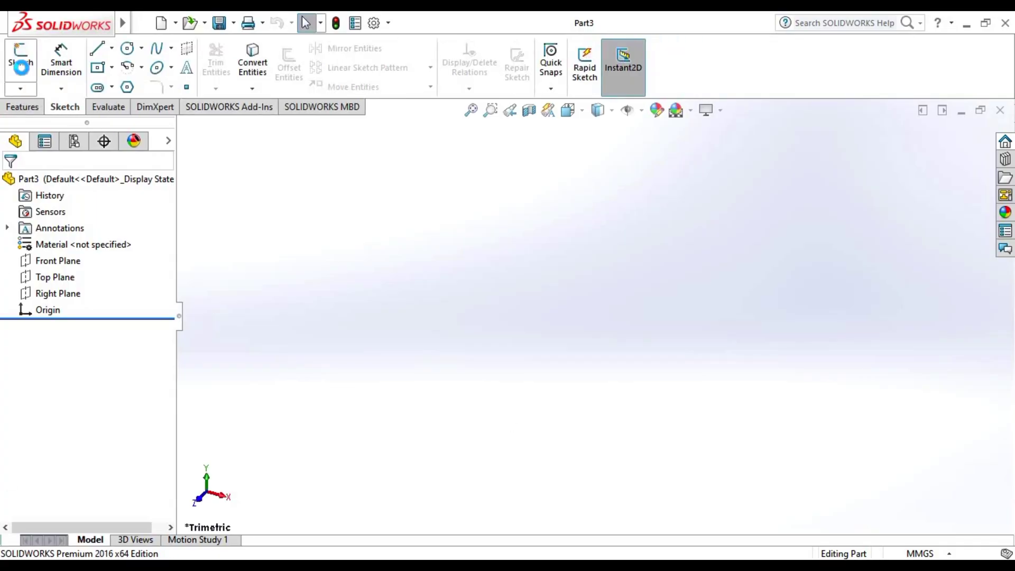
left_click(448, 201)
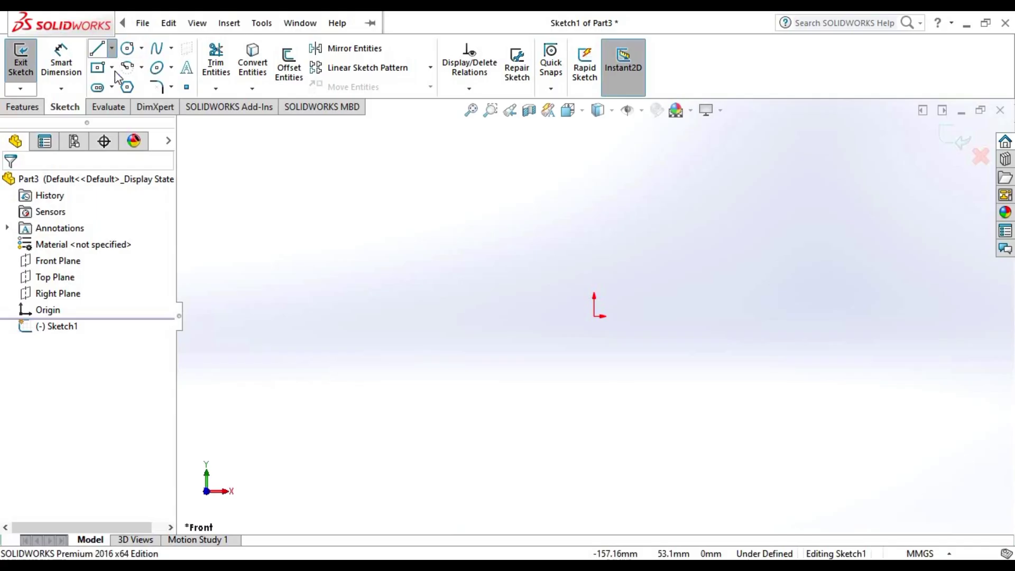
left_click(112, 48)
left_click(127, 84)
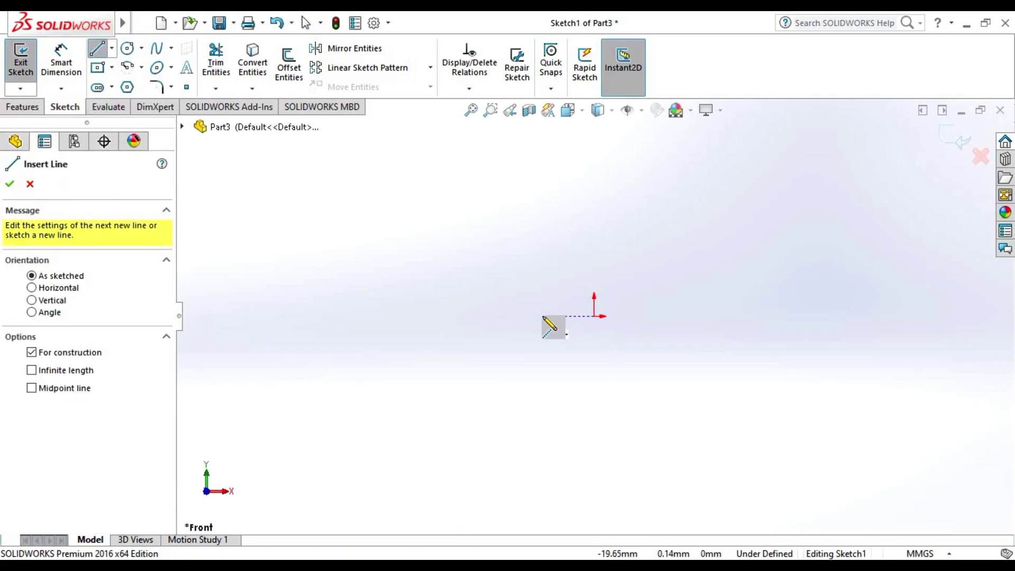
left_click(594, 316)
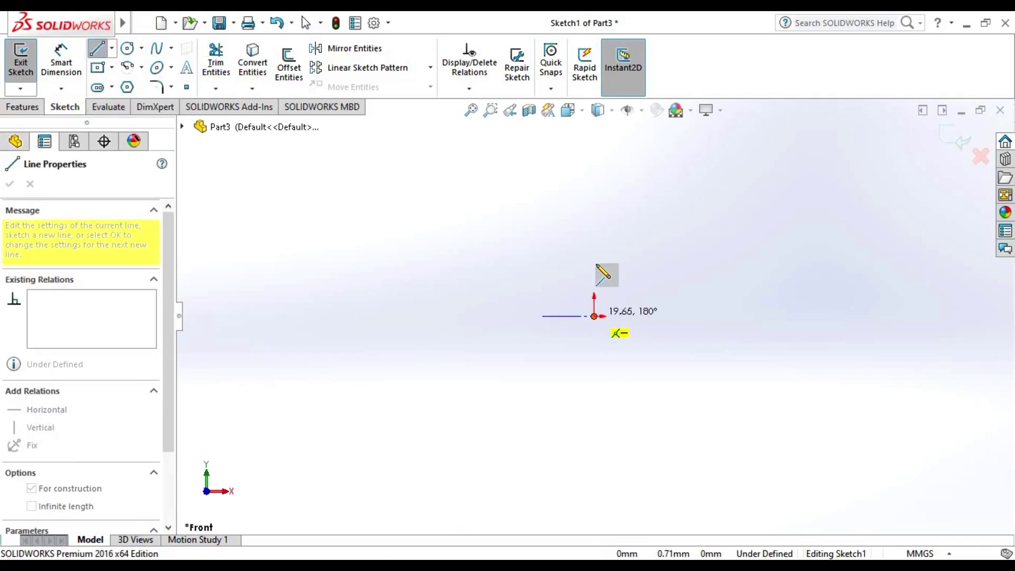
left_click(594, 187)
key("Escape")
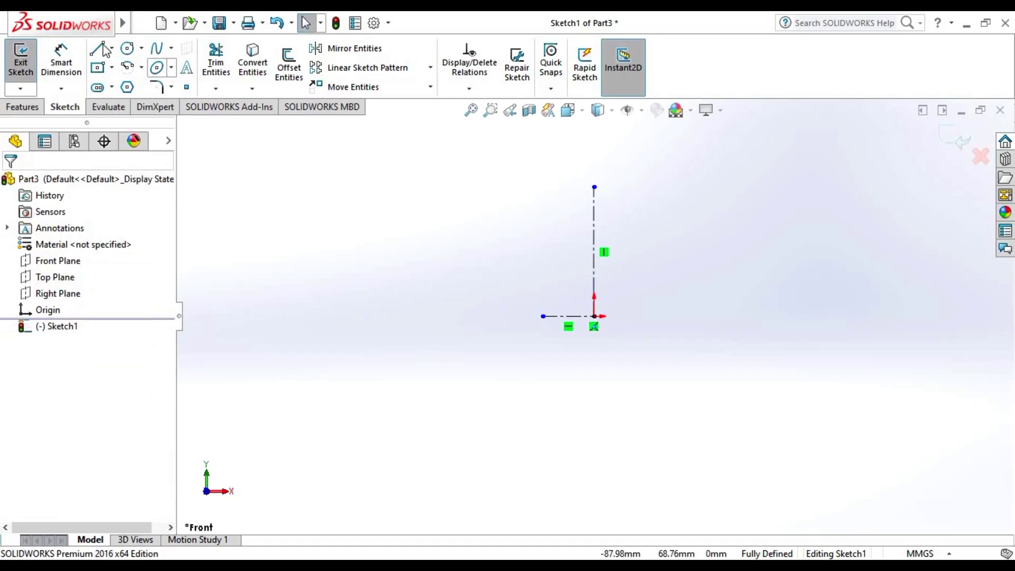
- Draw a centre rectangle sitting on the vertical centerline
left_click(101, 70)
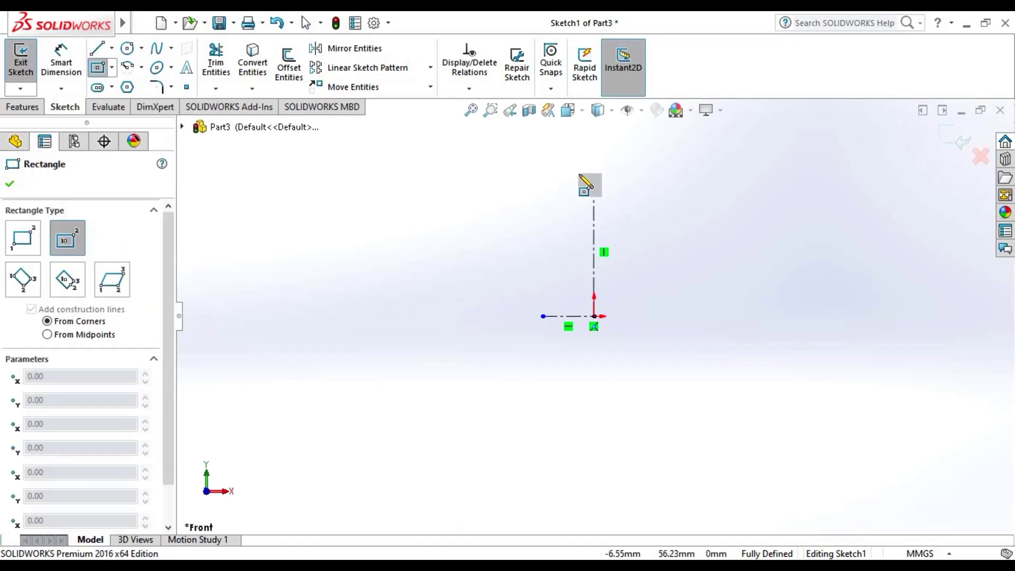
left_click(594, 215)
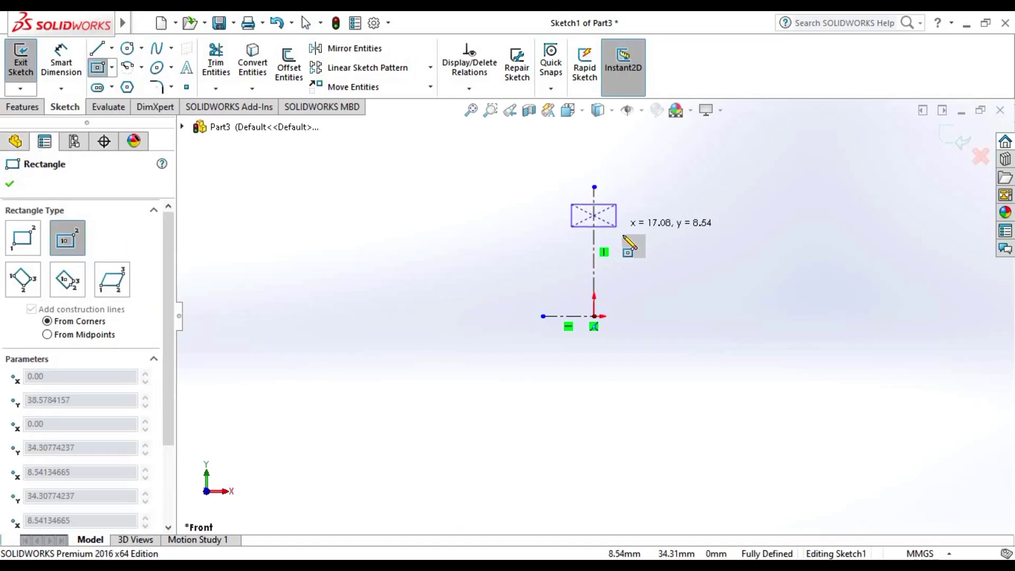
left_click(628, 229)
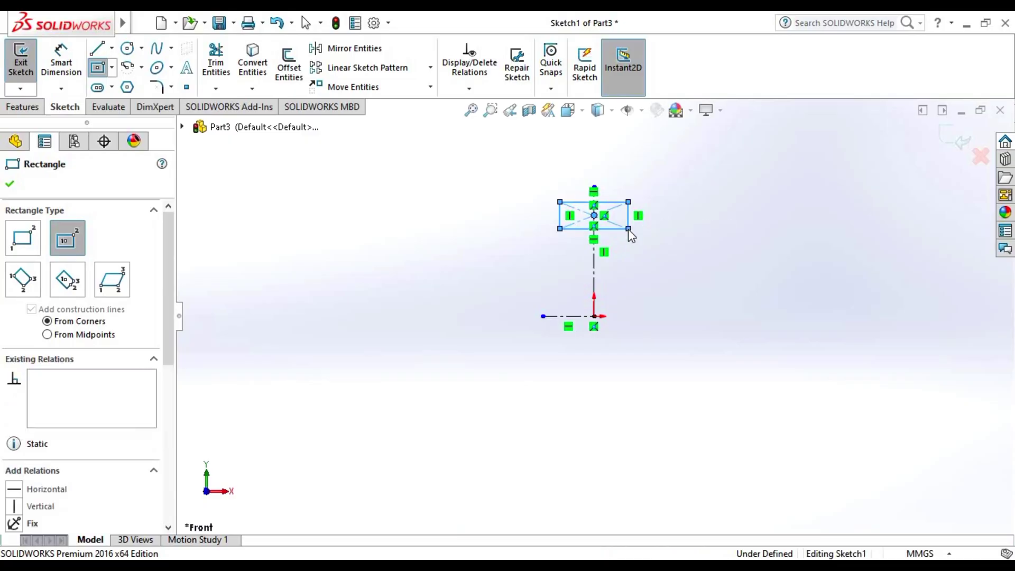
key("Escape")
left_click(61, 61)
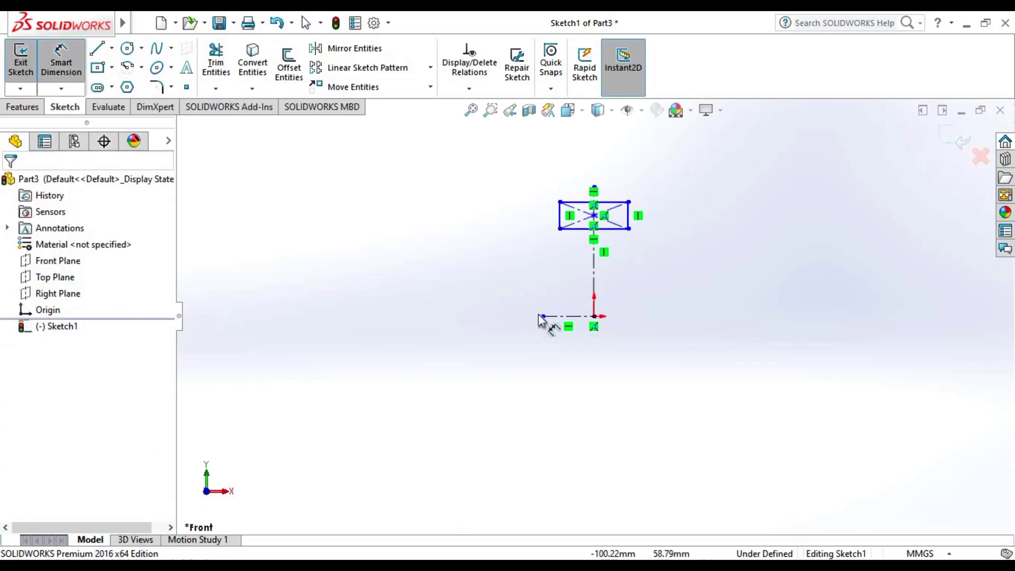
- Dimension the rectangle's top edge 37 mm and bottom edge 25 mm above the centerline
left_click(579, 317)
left_click(559, 202)
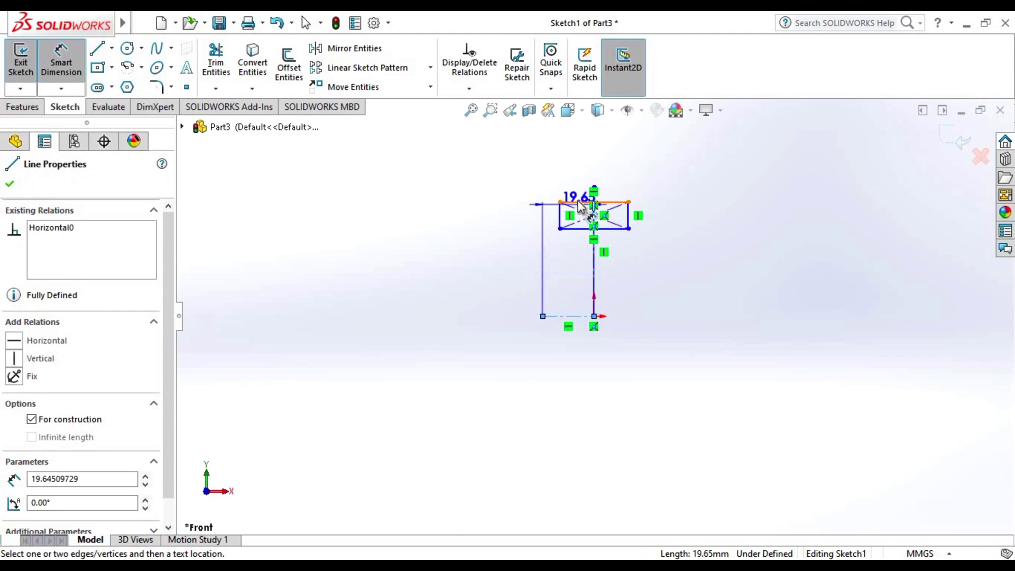
left_click(527, 249)
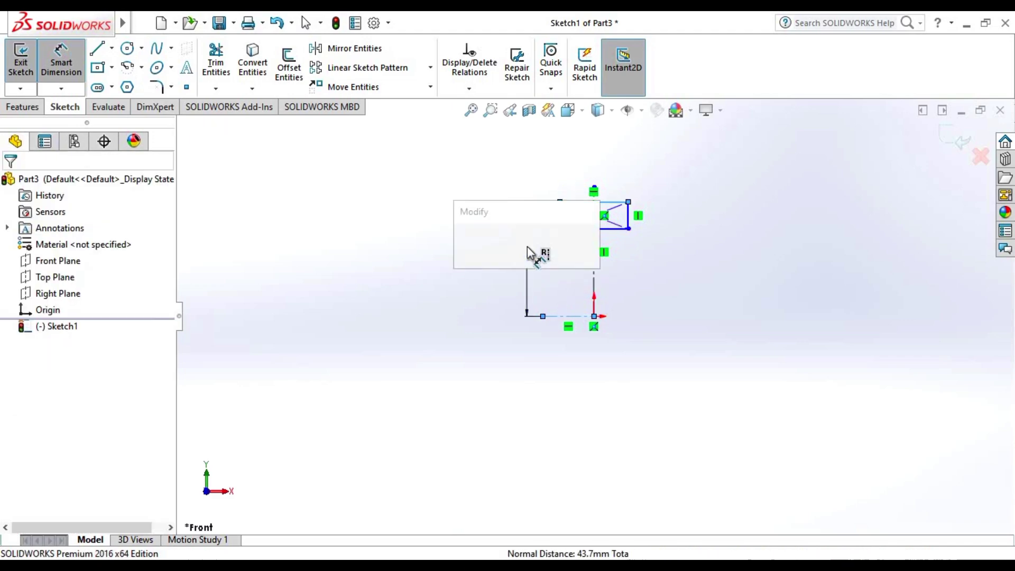
type("37")
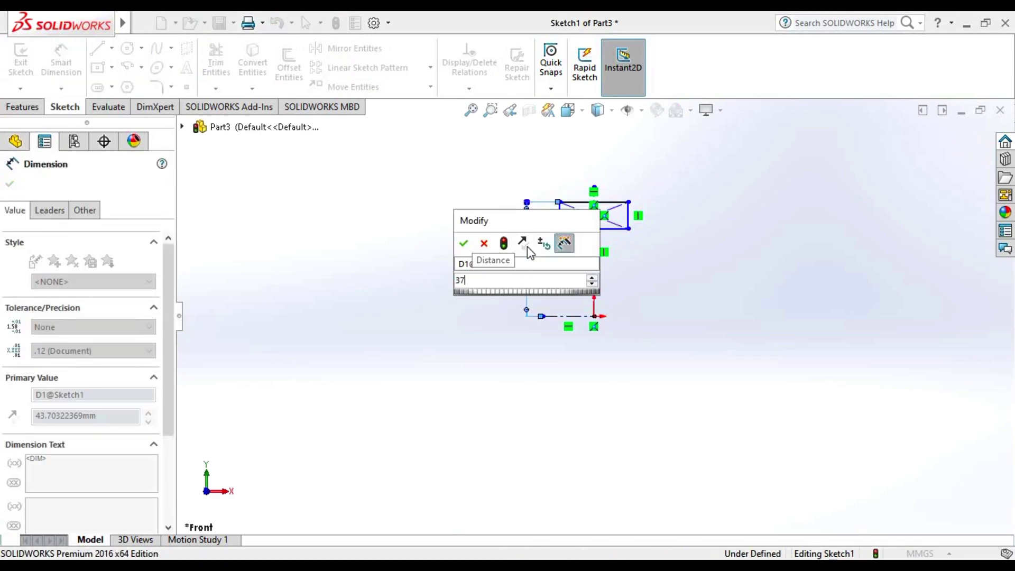
key("Return")
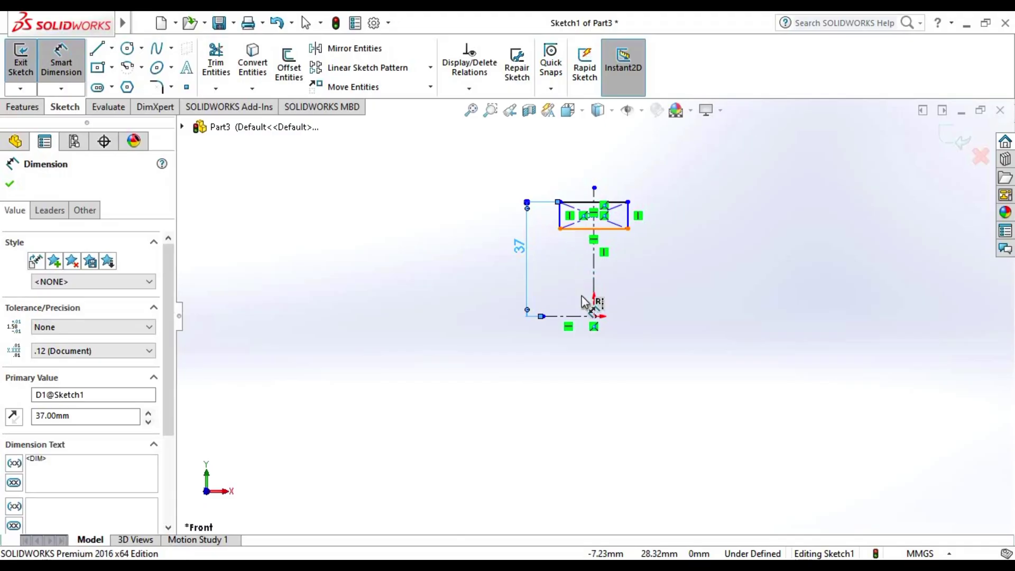
left_click(585, 316)
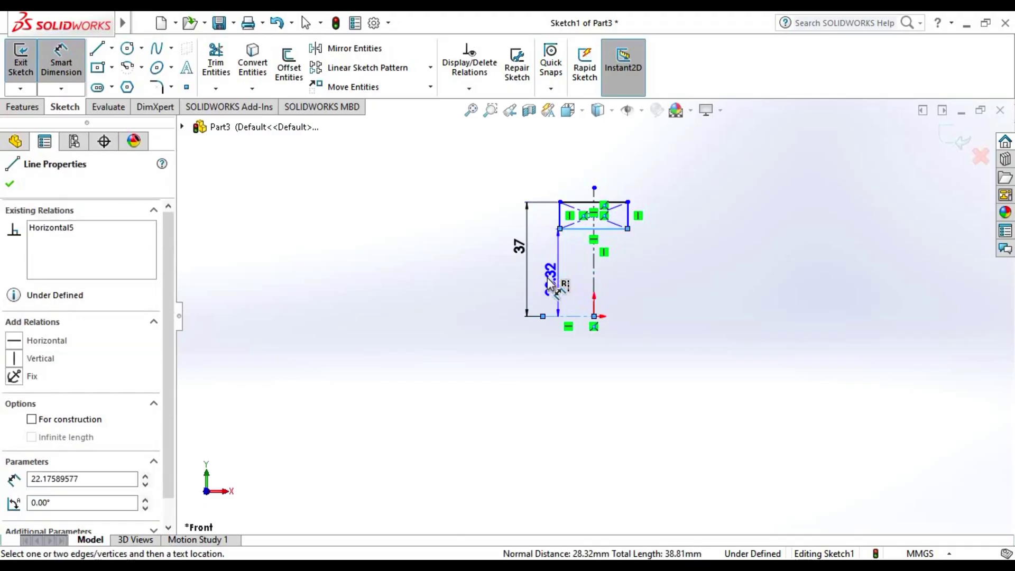
left_click(548, 280)
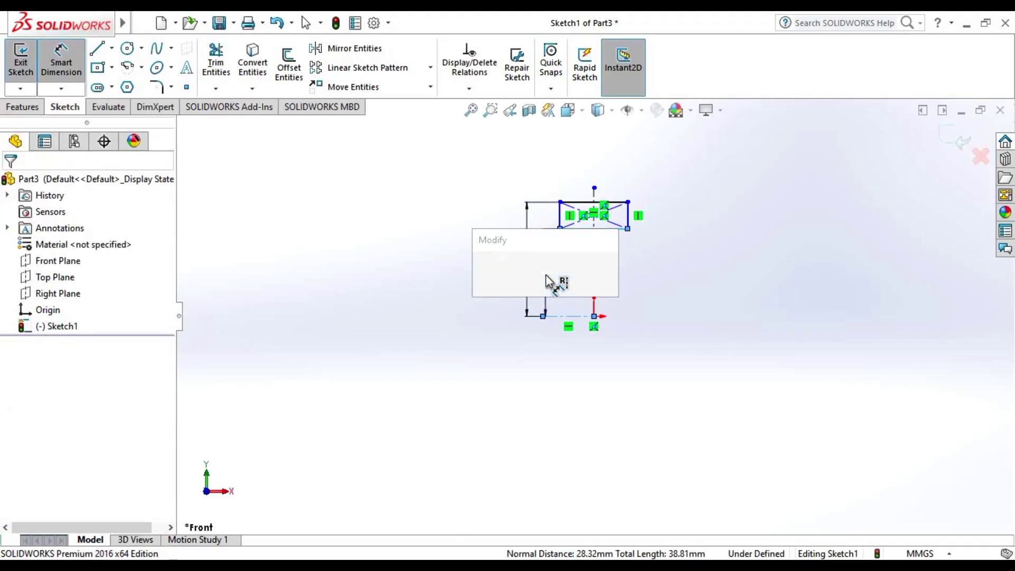
key("BackSpace")
type("2")
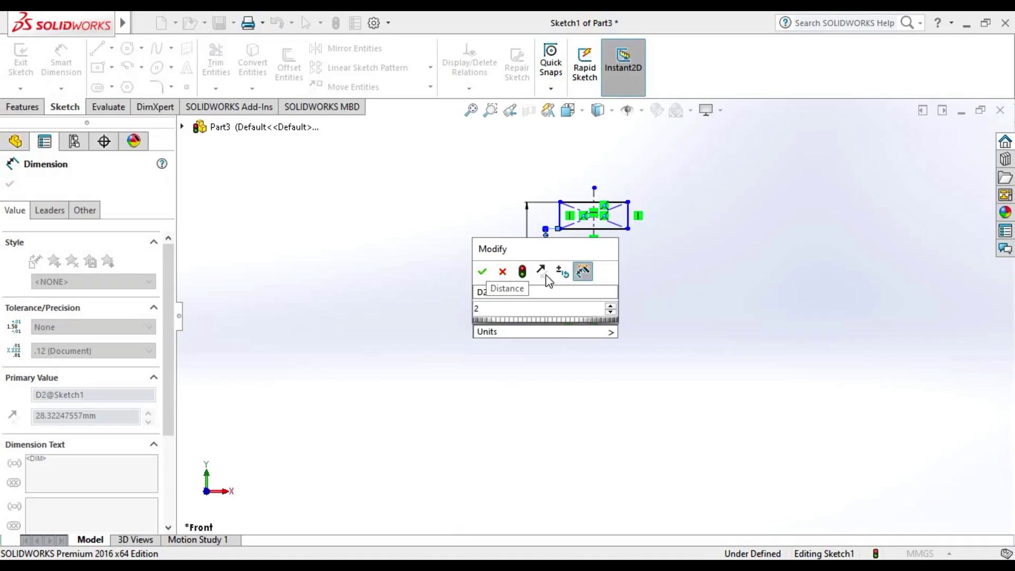
type("3")
key("Escape")
key("Return")
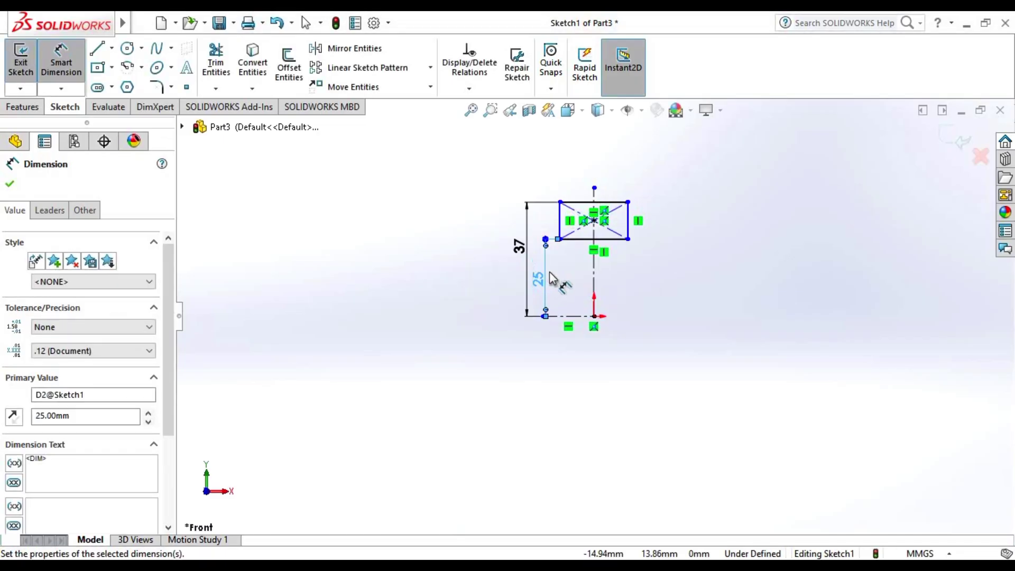
- Set the rectangle's width to 31 mm and zoom to fit the sketch
left_click(578, 206)
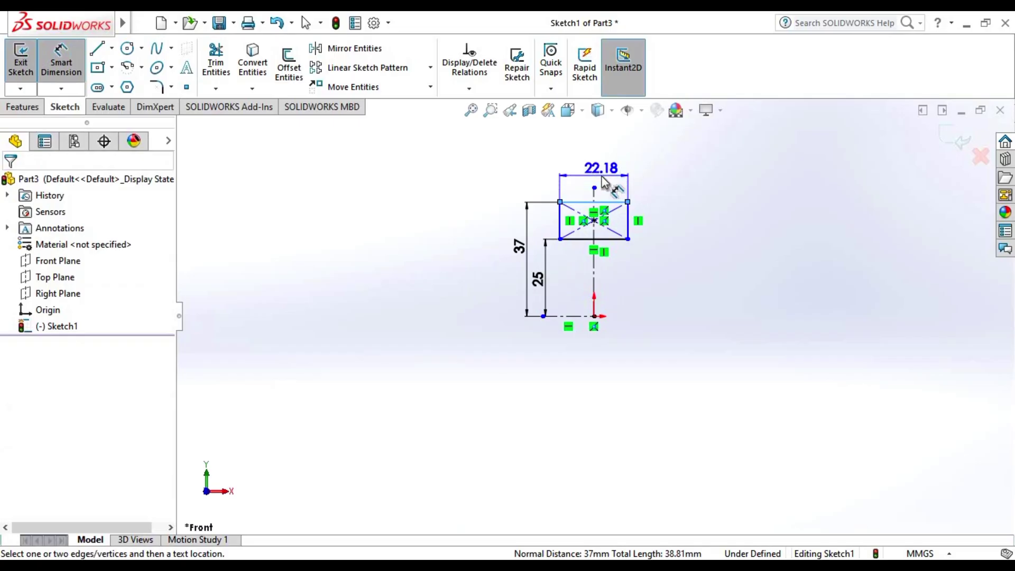
left_click(602, 177)
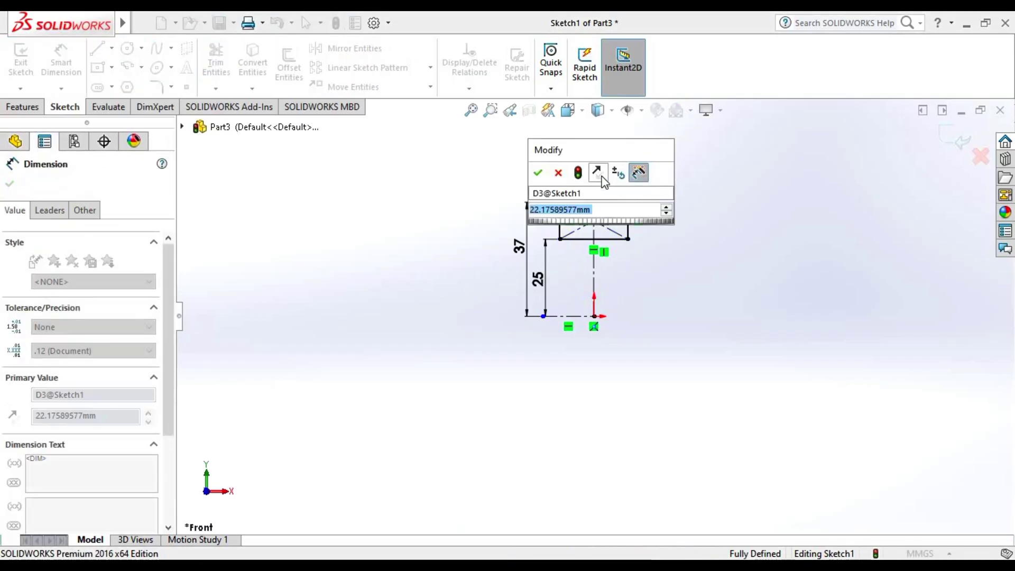
key("Escape")
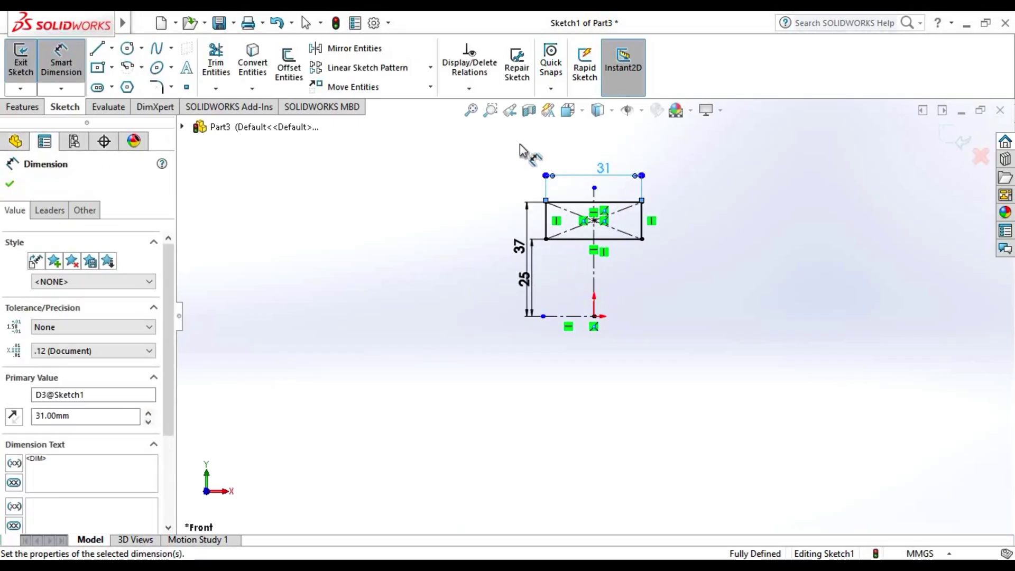
left_click(470, 110)
left_click(849, 286)
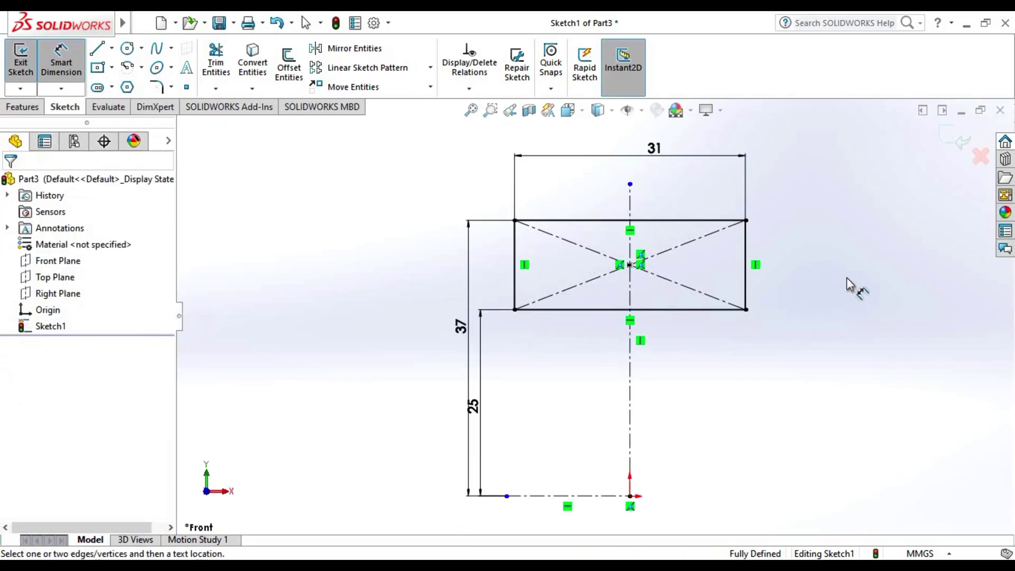
key("Escape")
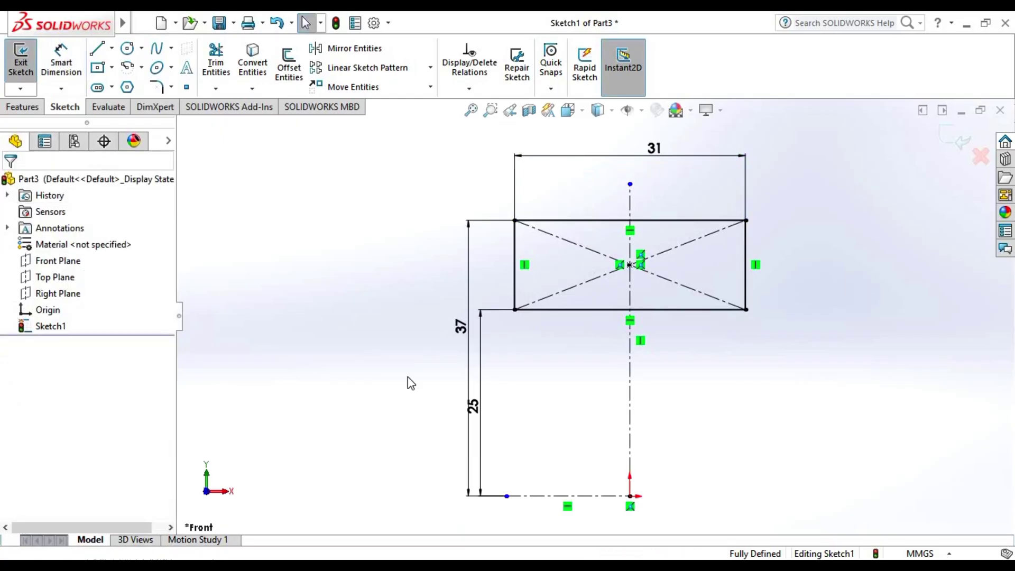
- Draw a centrepoint arc centred above the rectangle, with both ends on its top edge
left_click(141, 67)
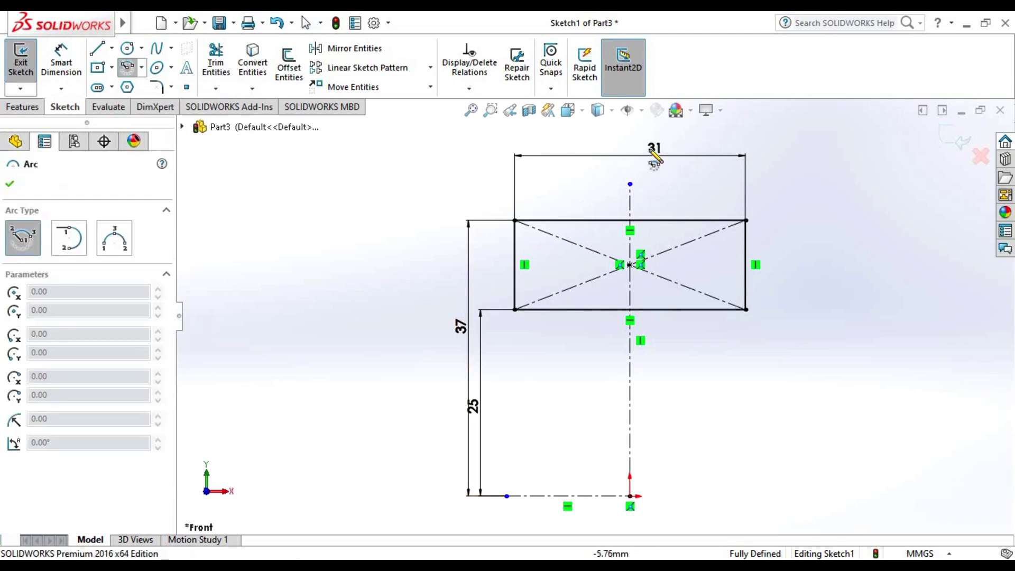
left_click(630, 136)
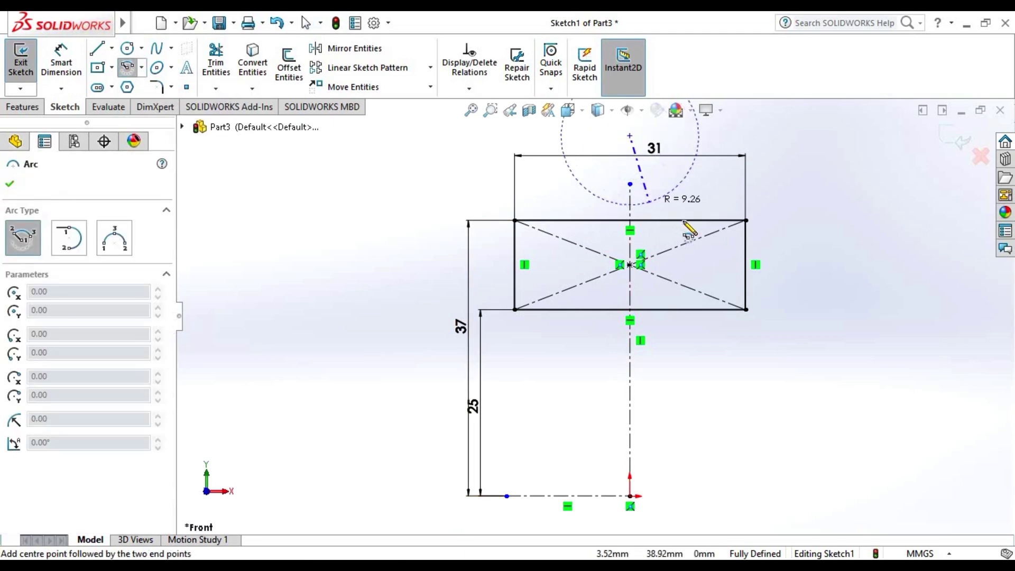
left_click(702, 220)
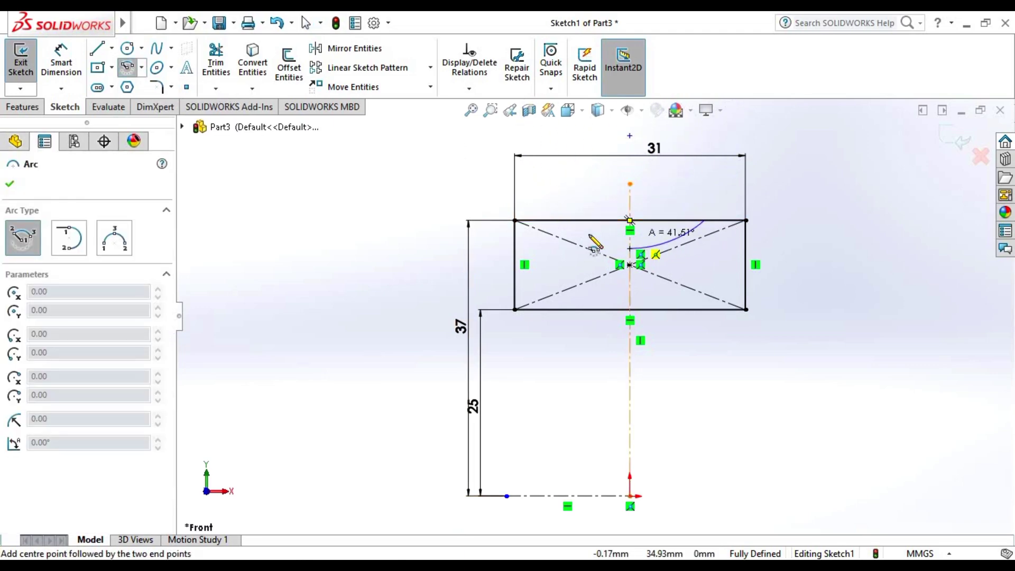
left_click(556, 220)
key("Escape")
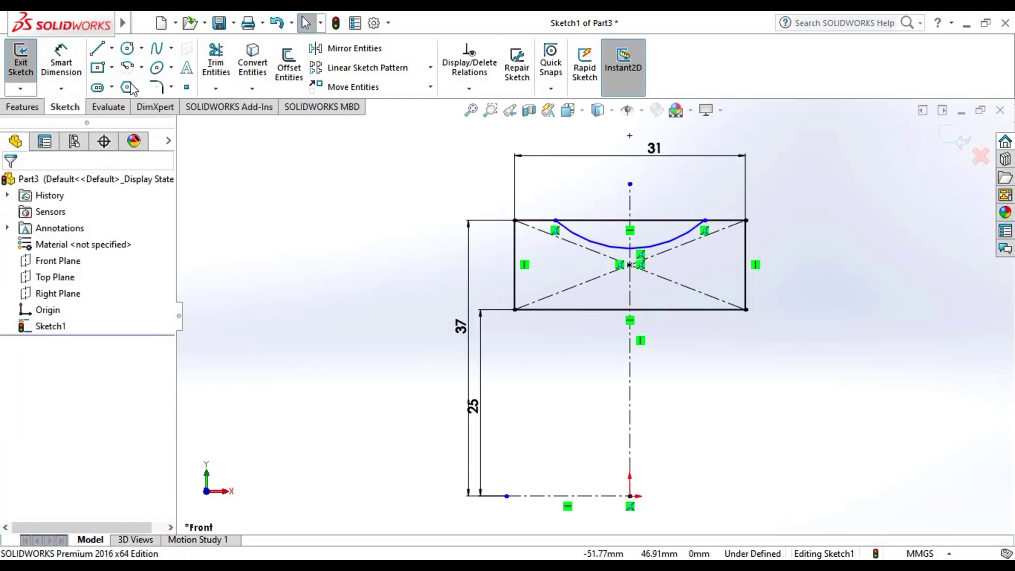
- Dimension the arc's centre point 8 mm above the rectangle's top edge
left_click(61, 58)
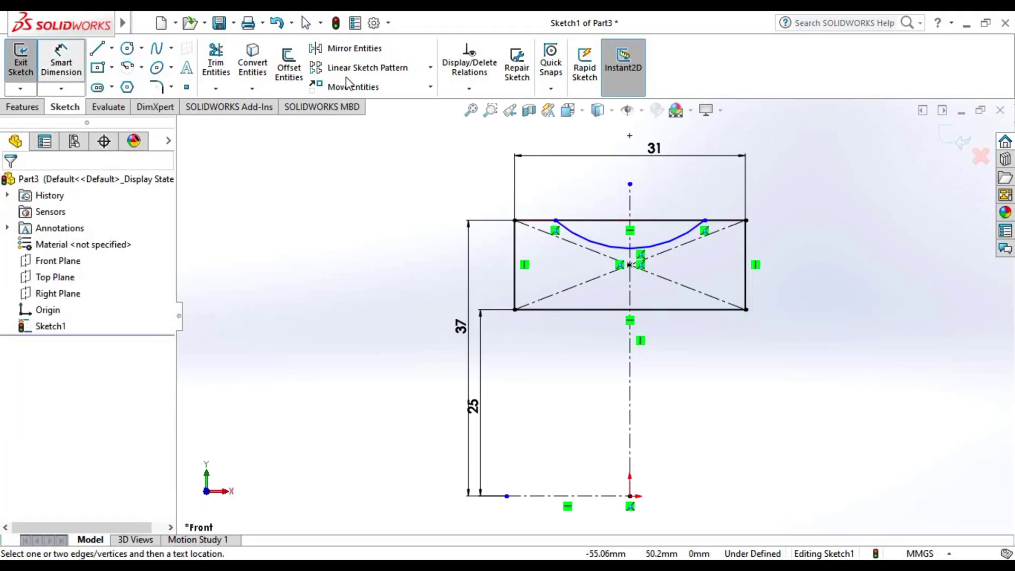
left_click(630, 137)
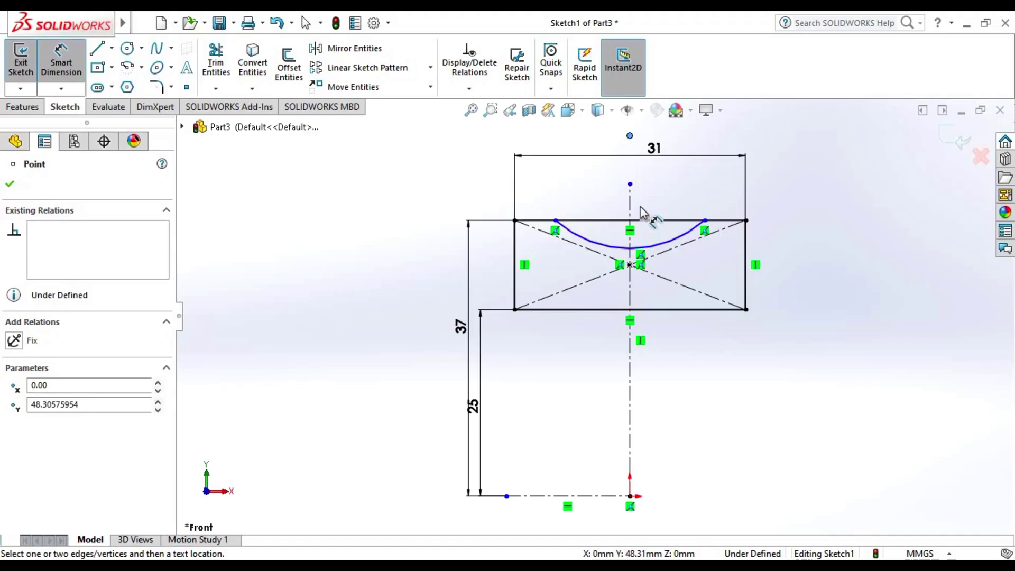
left_click(671, 221)
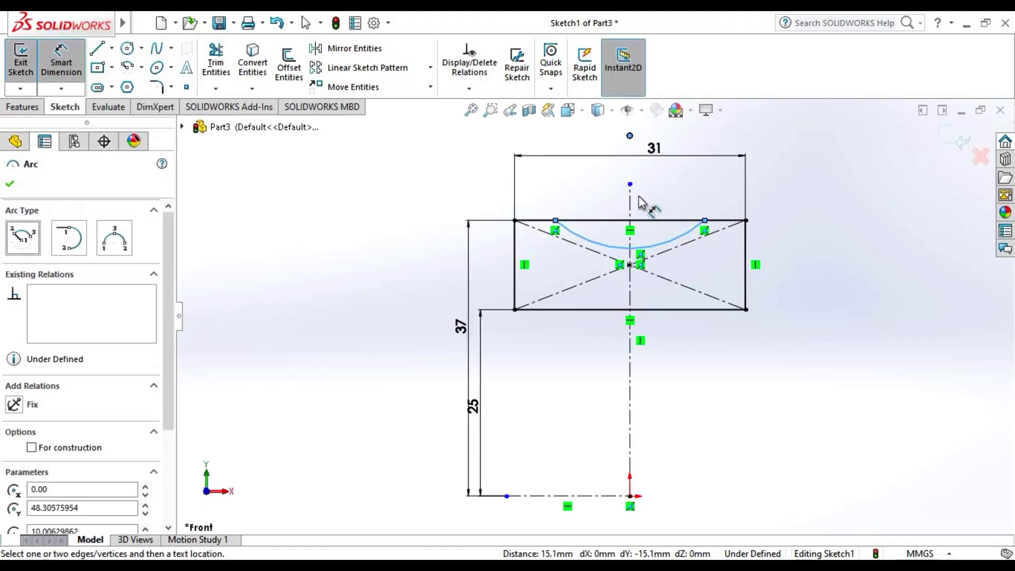
key("Escape")
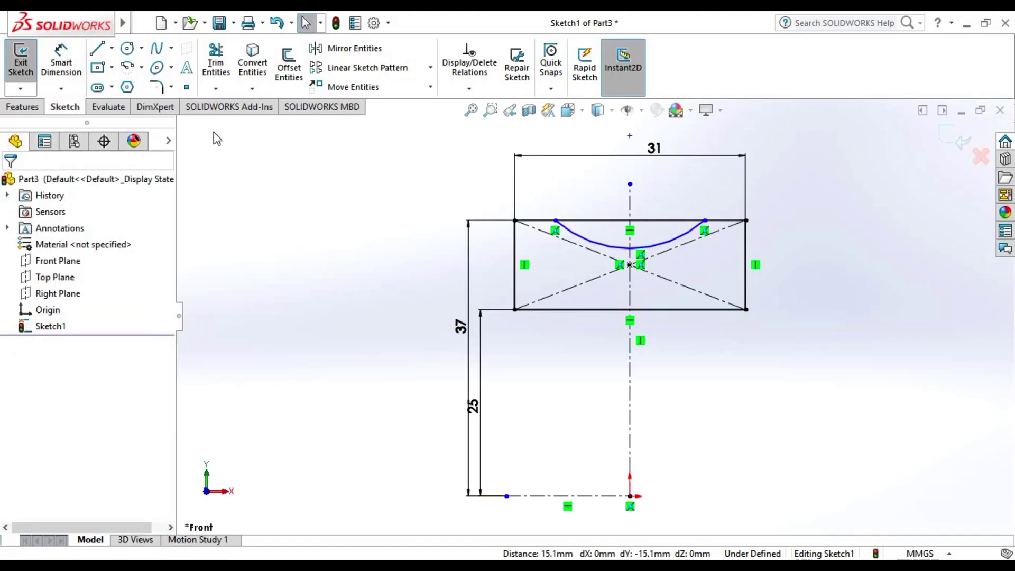
left_click(61, 68)
left_click(550, 220)
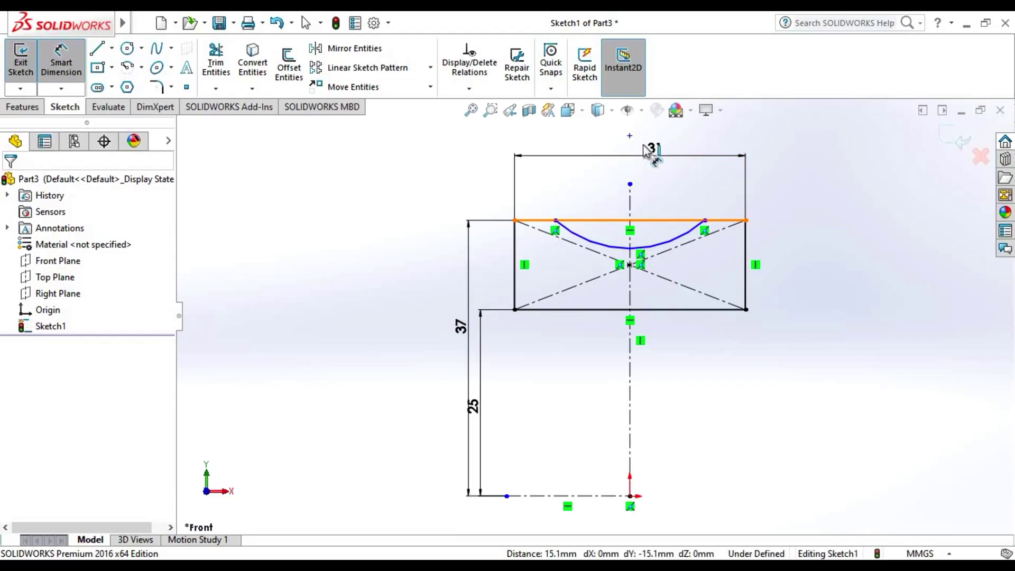
left_click(629, 136)
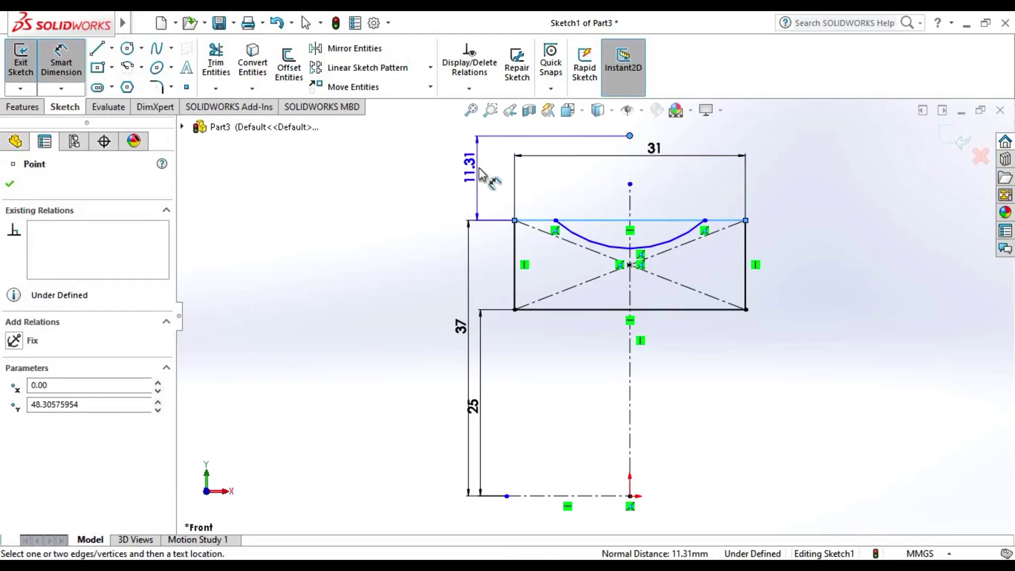
left_click(490, 169)
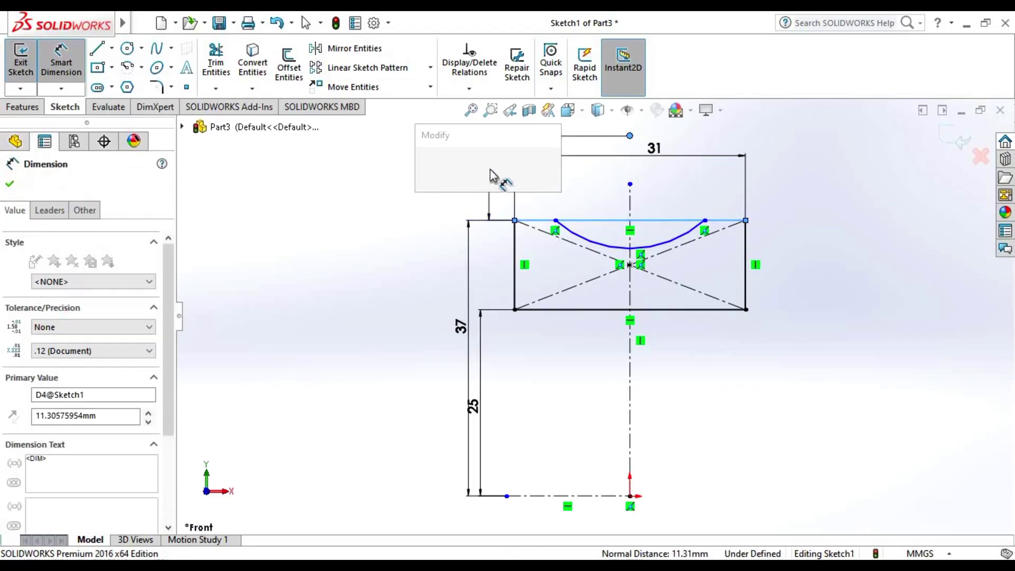
type("8")
key("Return")
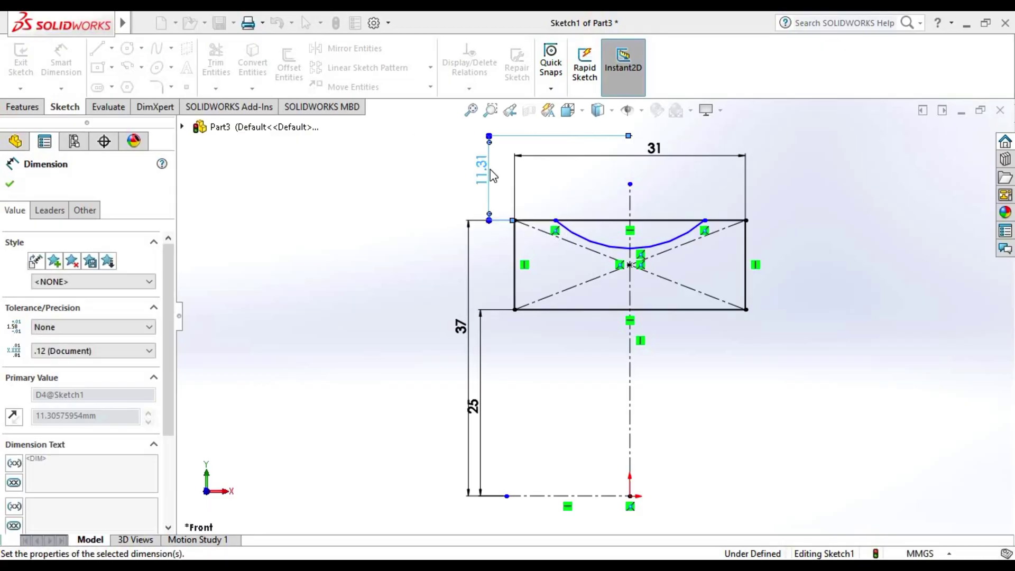
key("Escape")
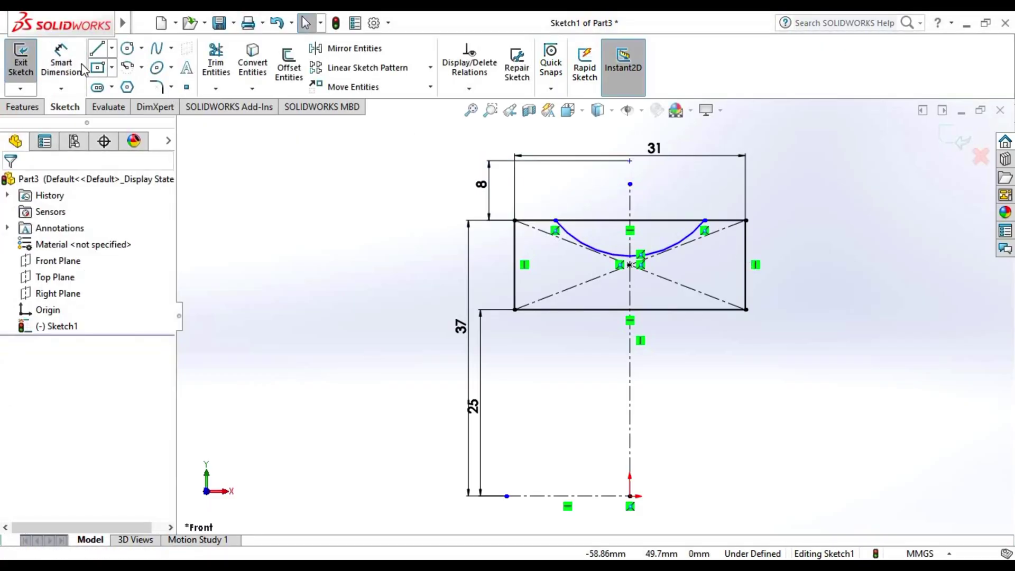
- Set the pocket arc's radius to 12 mm
left_click(61, 61)
left_click(587, 244)
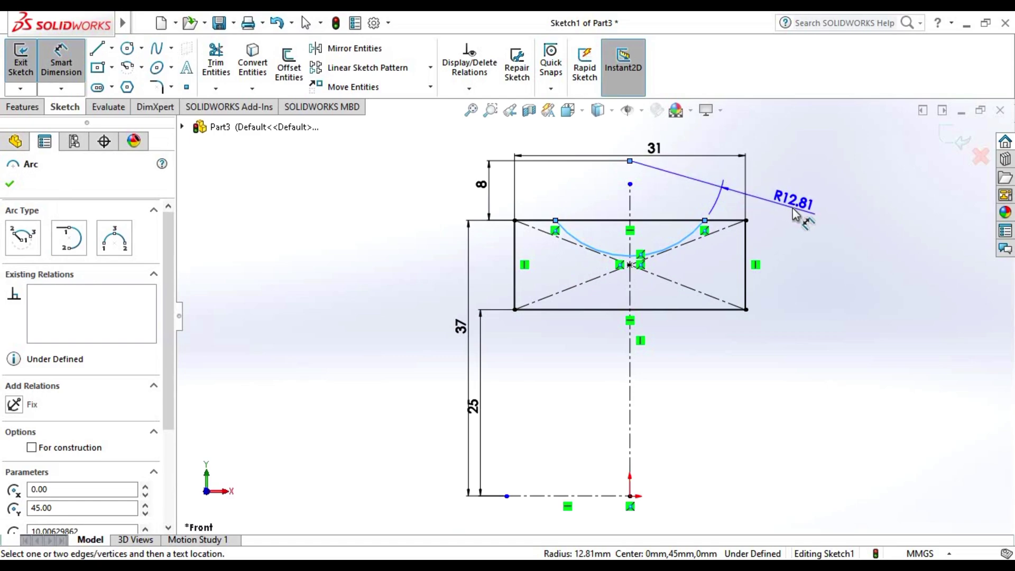
left_click(793, 215)
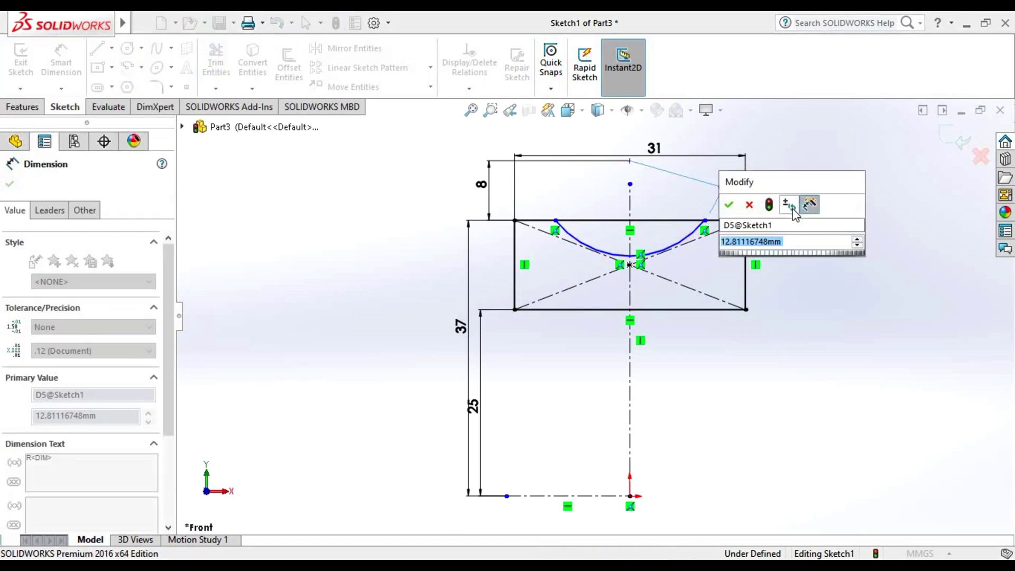
type("12")
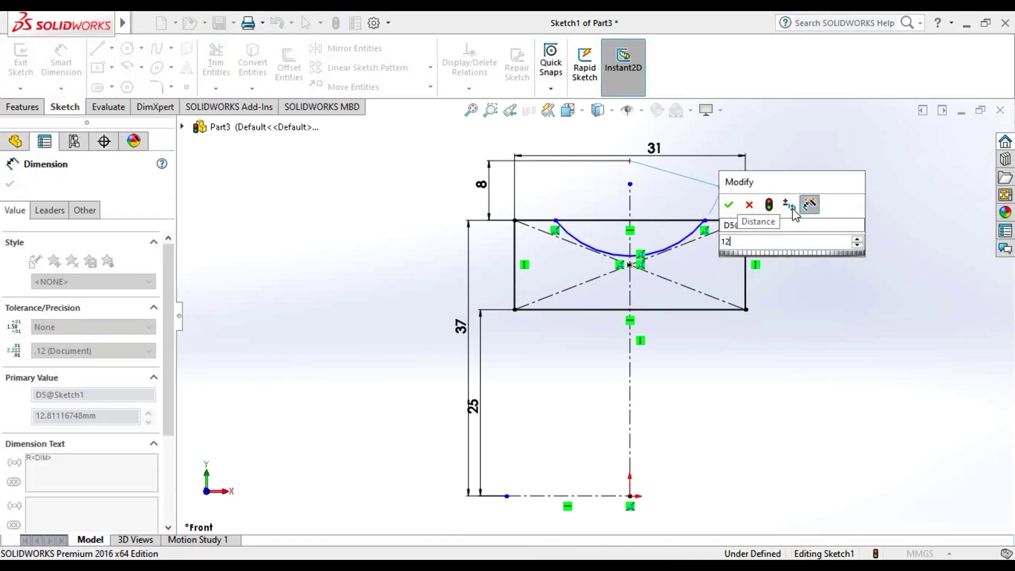
key("Return")
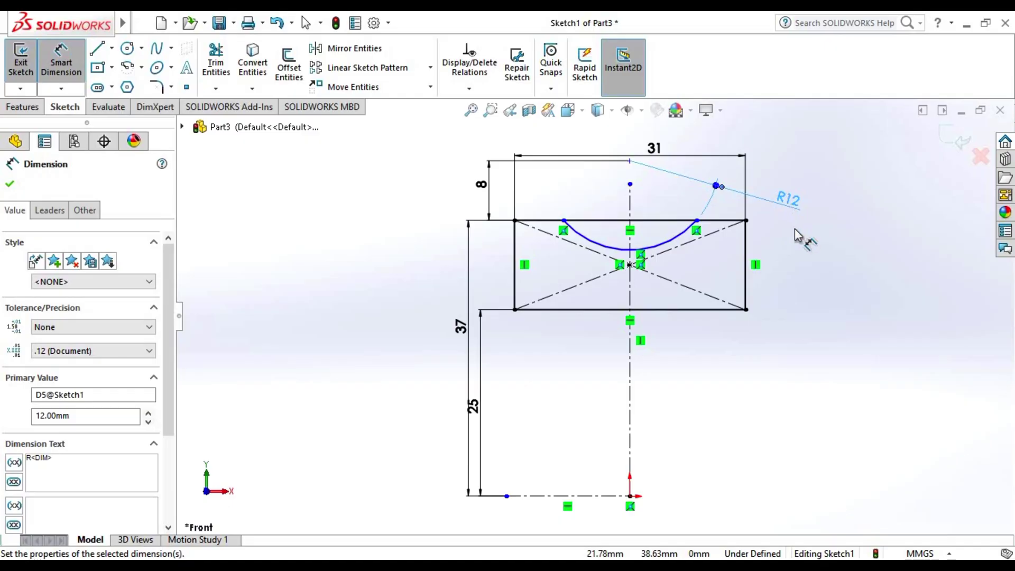
- Trim away the top edge between the R12 arc's ends
left_click(801, 248)
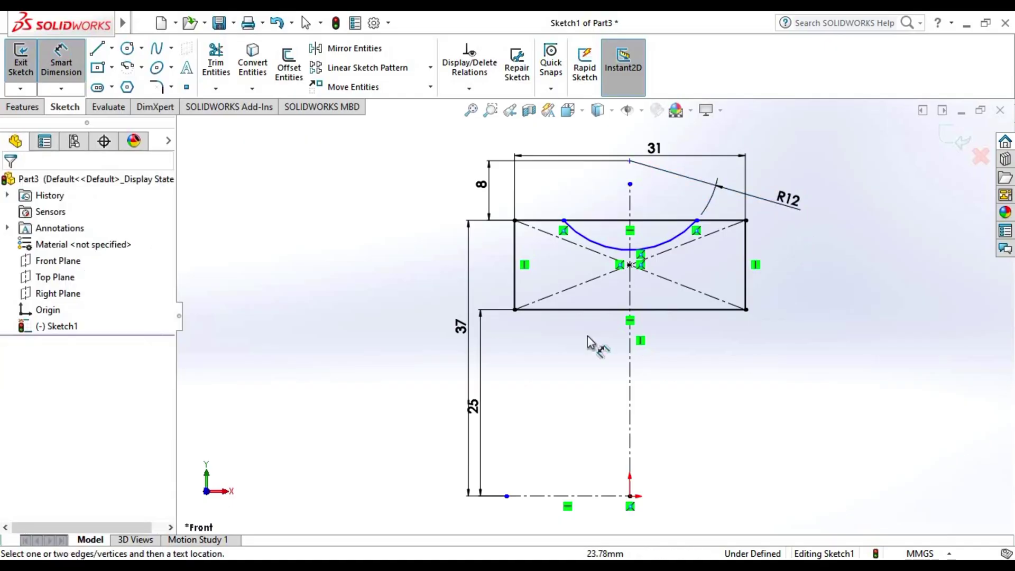
left_click(217, 67)
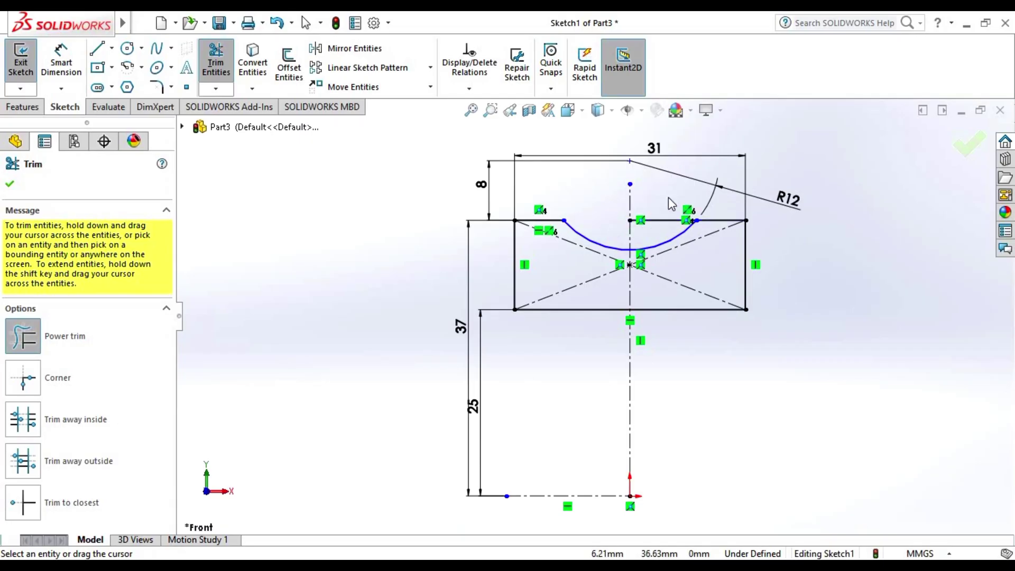
left_click_drag(667, 228, 374, 290)
key("Escape")
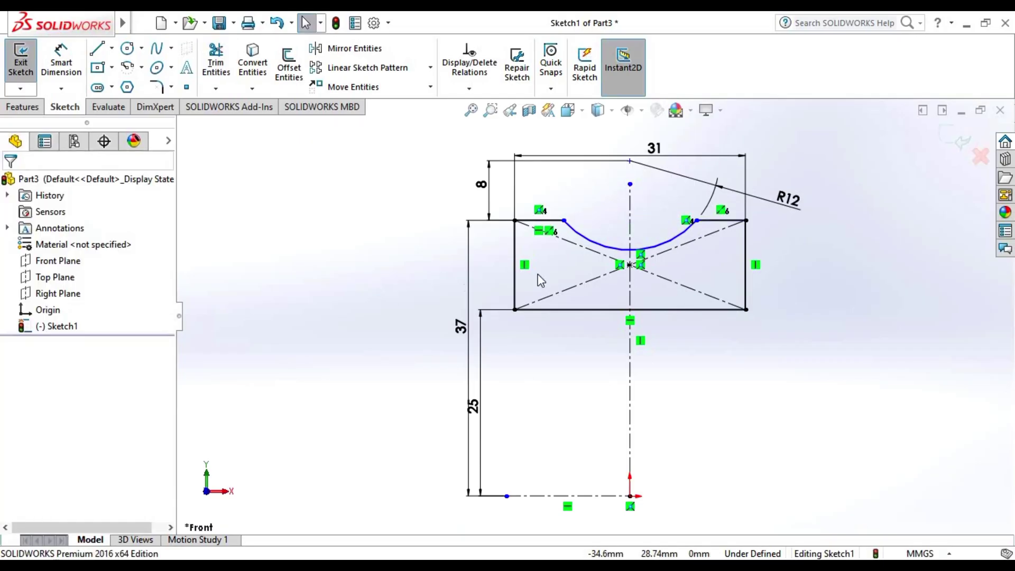
- Make the two remaining top-edge segments equal in length
left_click(544, 220)
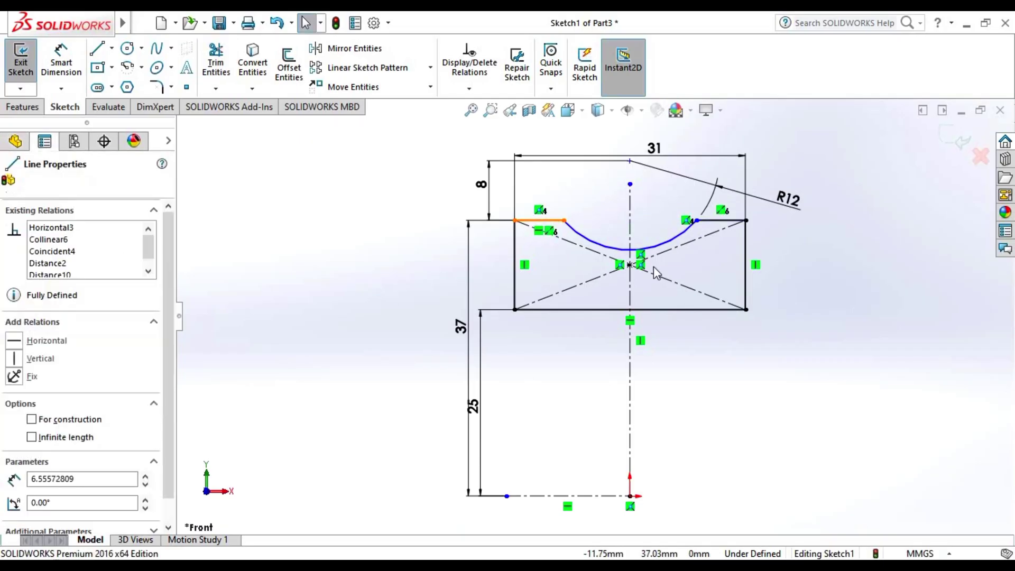
left_click(720, 220, "ctrl")
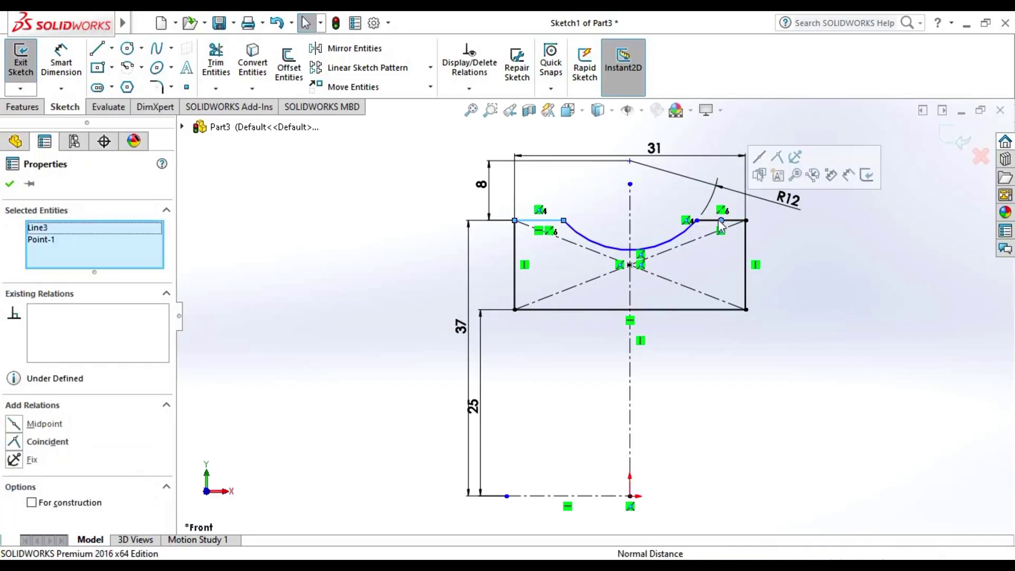
left_click(805, 291)
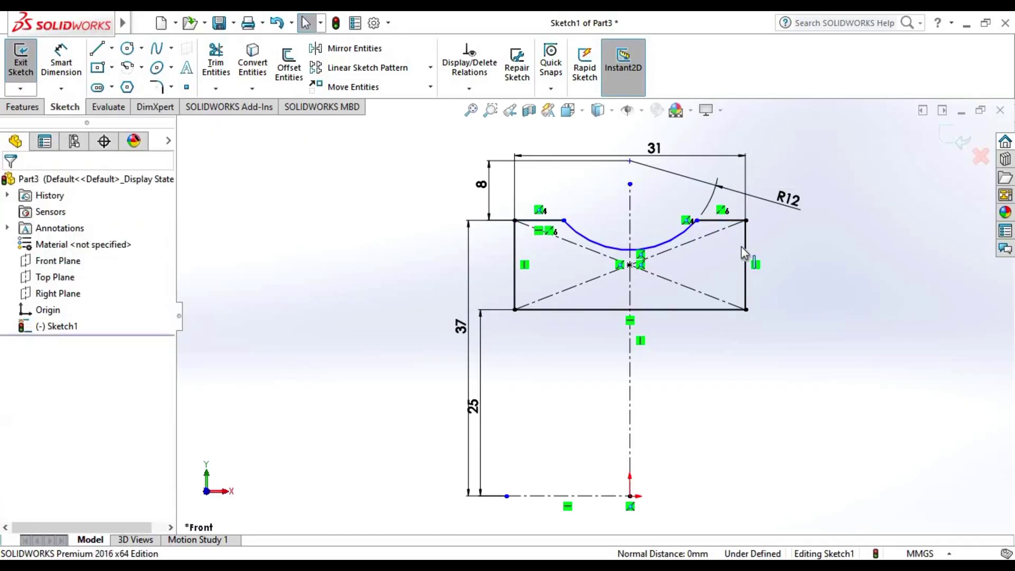
left_click(715, 223)
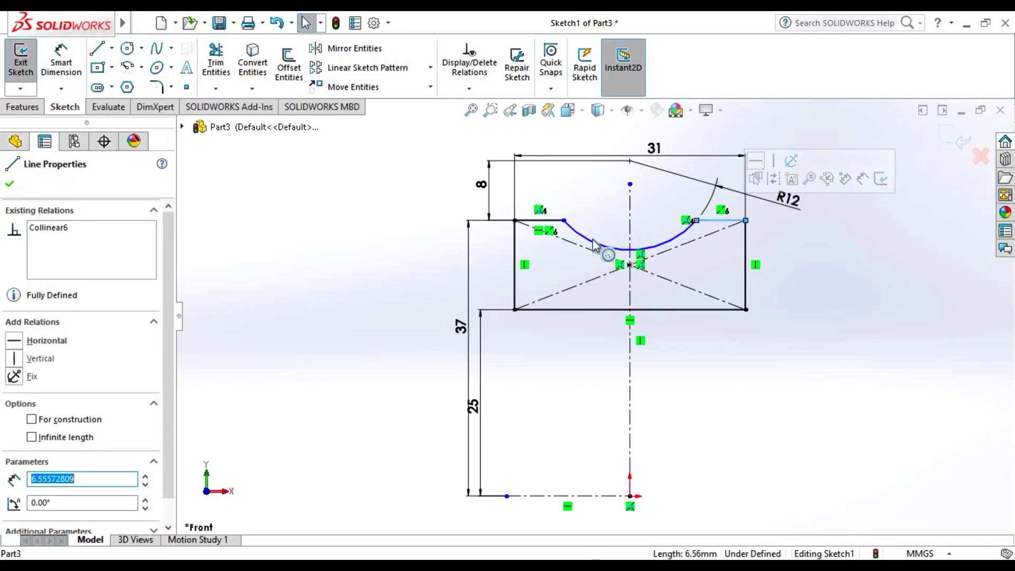
left_click(551, 223, "ctrl")
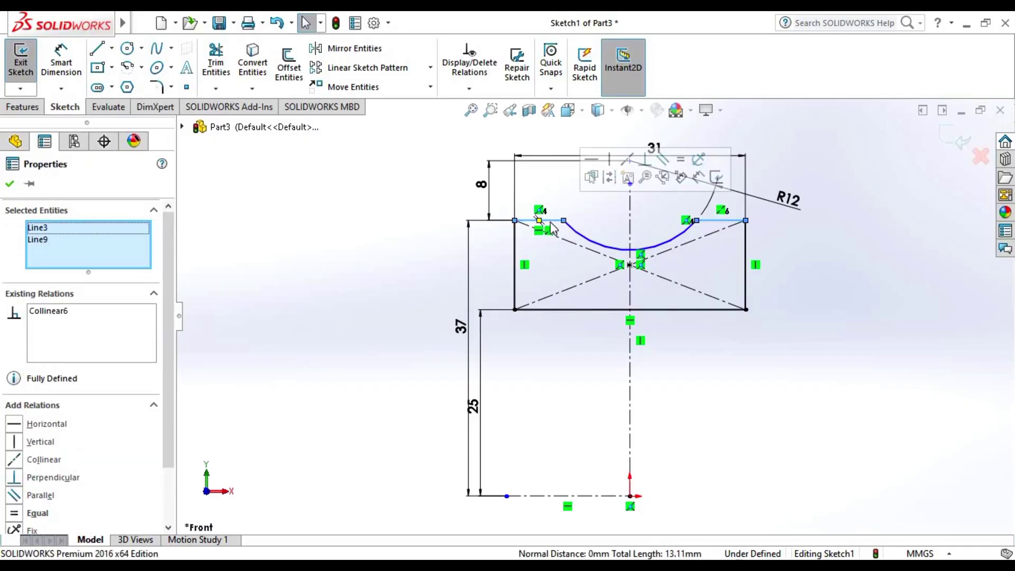
left_click(681, 160)
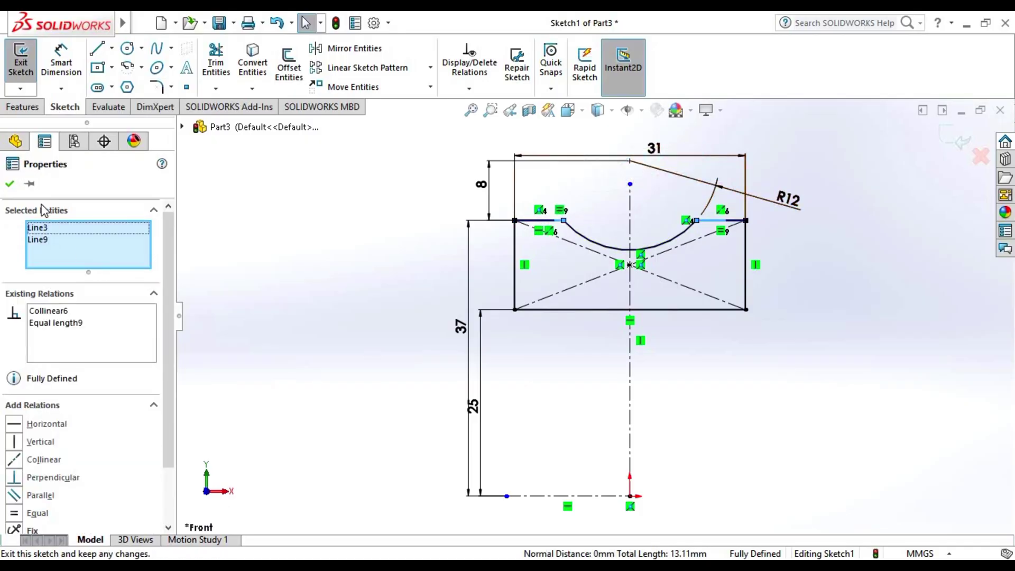
left_click(9, 185)
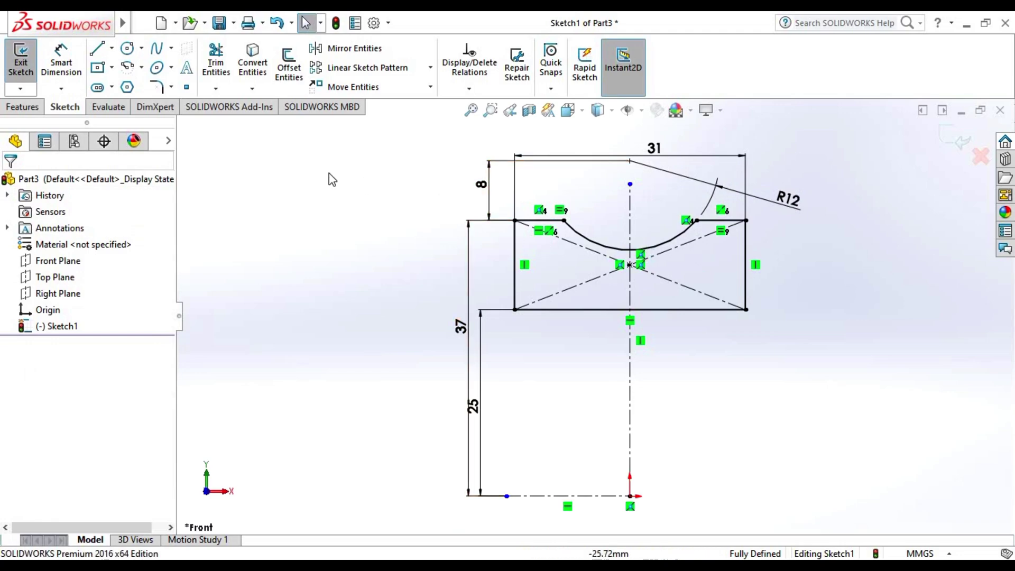
- Add 2.10 mm sketch fillets to the rectangle's bottom-left and bottom-right corners
left_click(157, 88)
type("2.1")
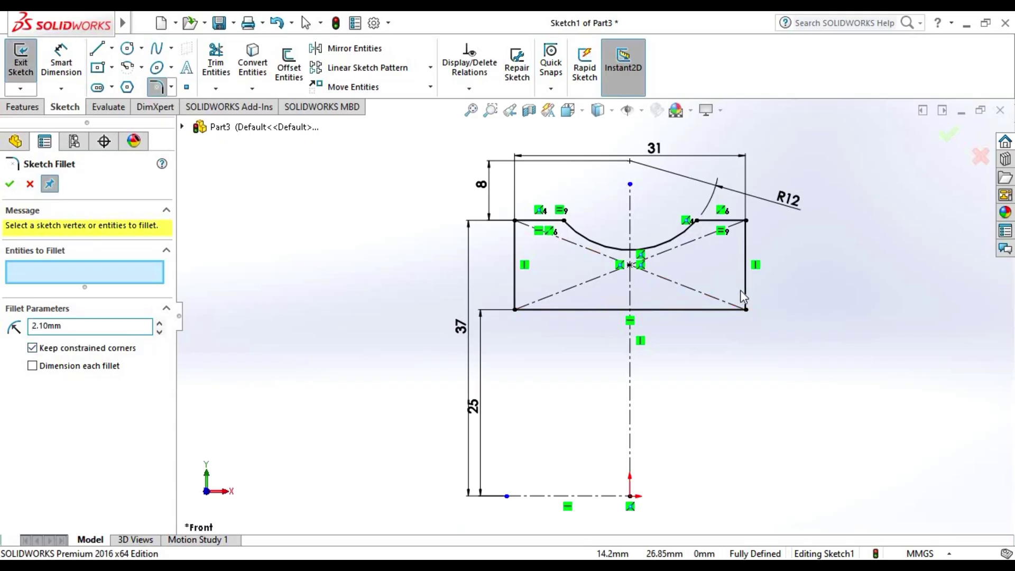
left_click(744, 288)
left_click(713, 307)
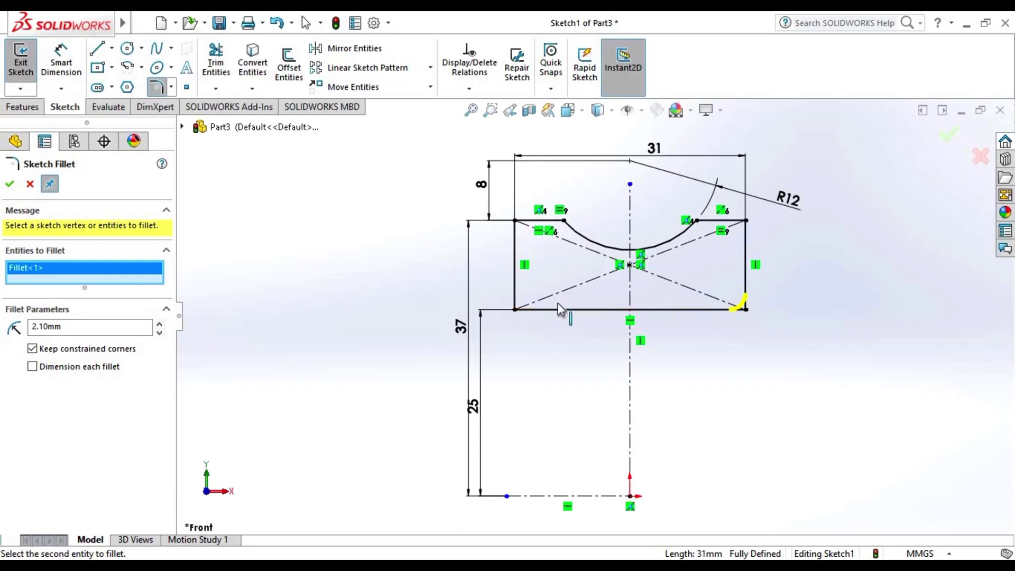
left_click(525, 310)
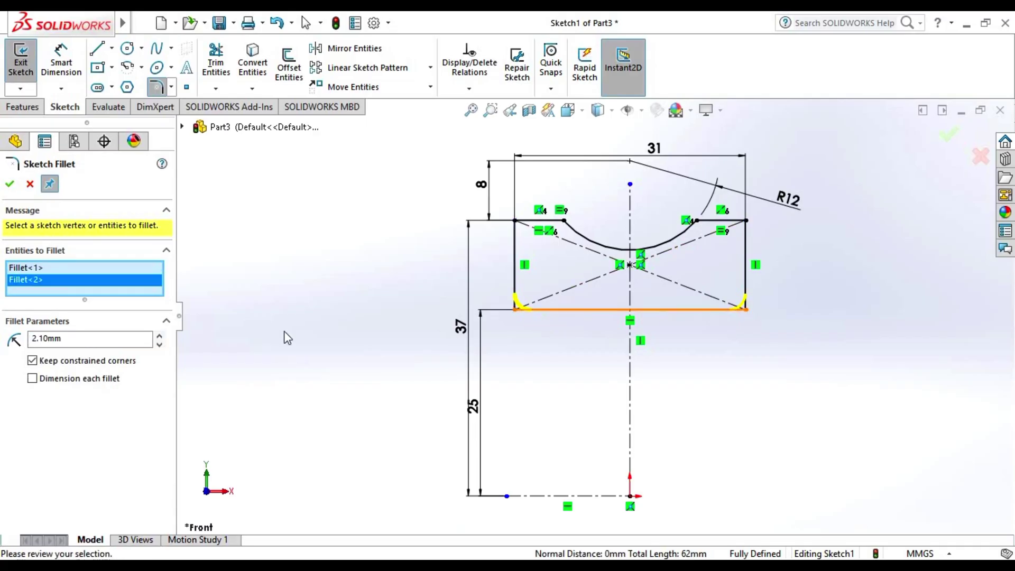
left_click(10, 184)
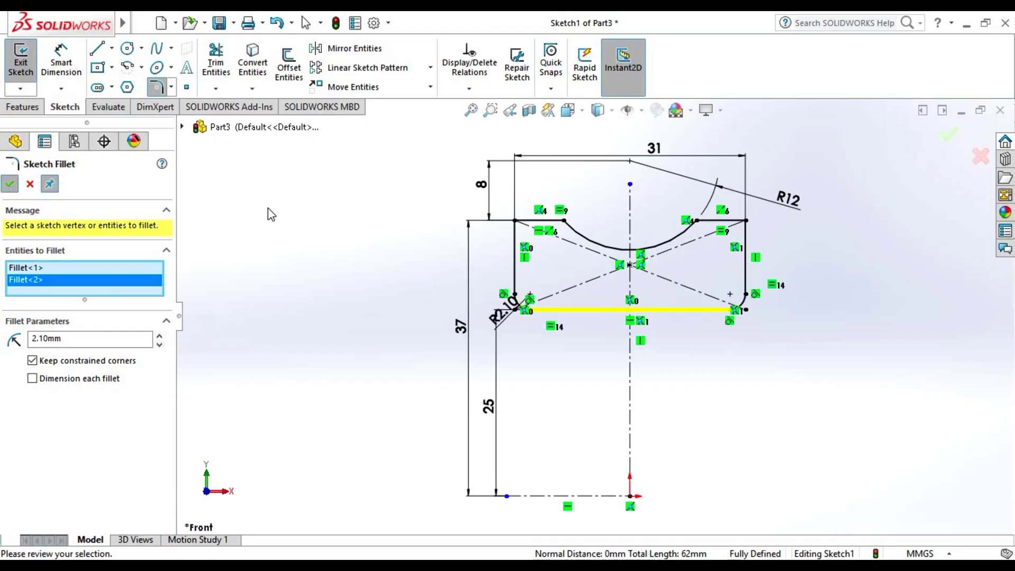
left_click(29, 185)
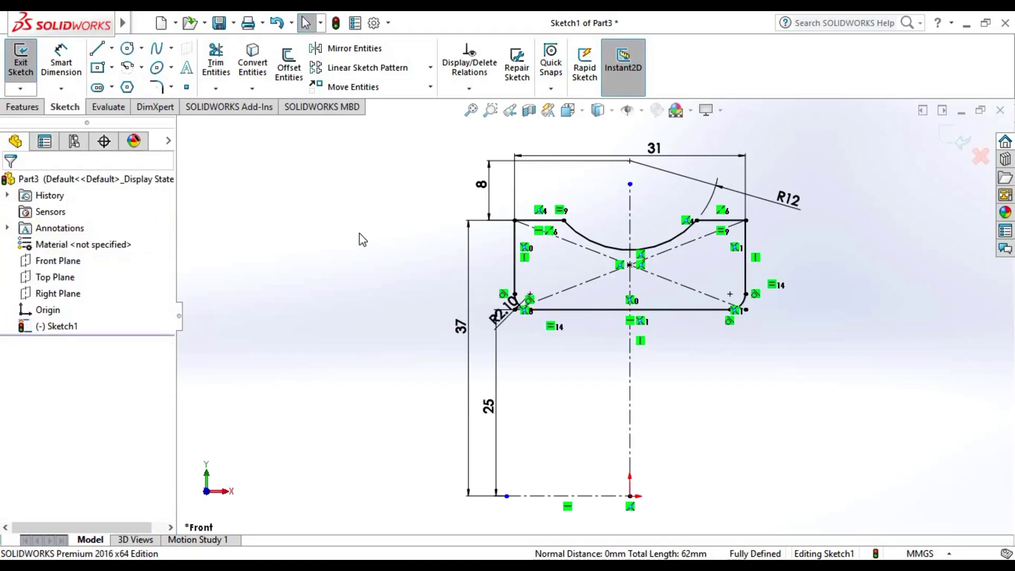
- Revolve the sketch 360° about the centreline into a ring and save it as Inner
left_click(29, 108)
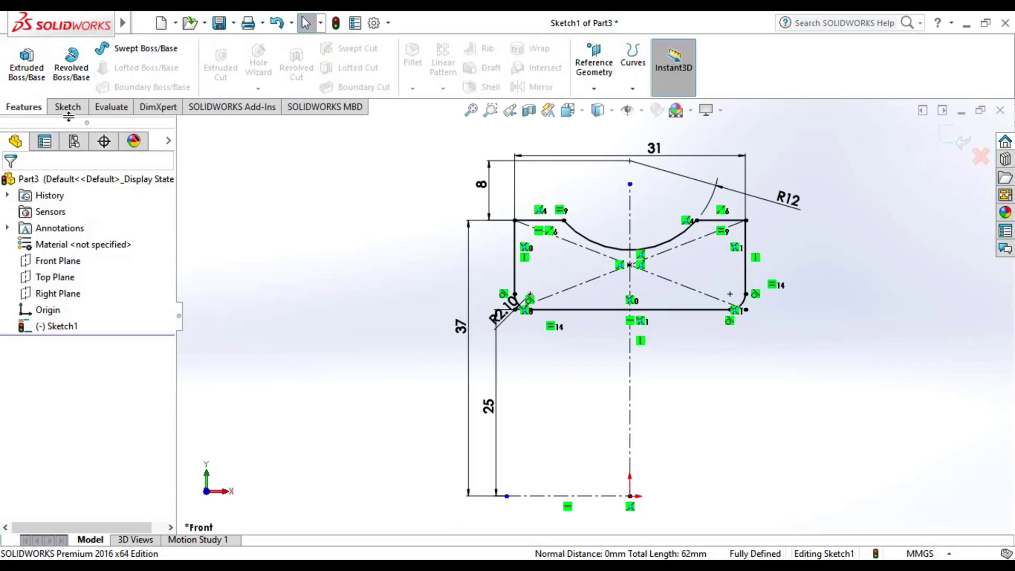
left_click(85, 79)
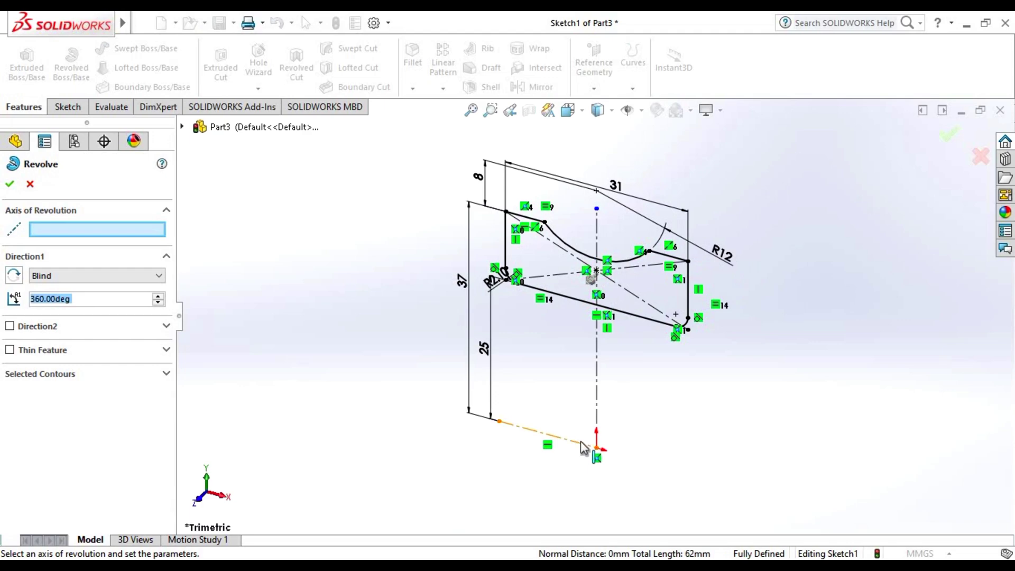
left_click(582, 442)
left_click(470, 110)
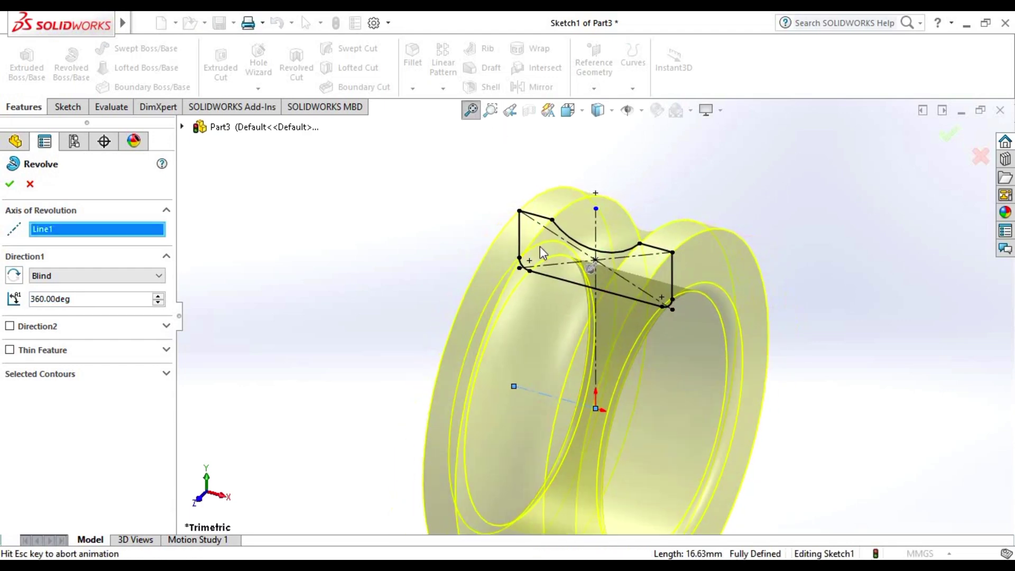
left_click(9, 184)
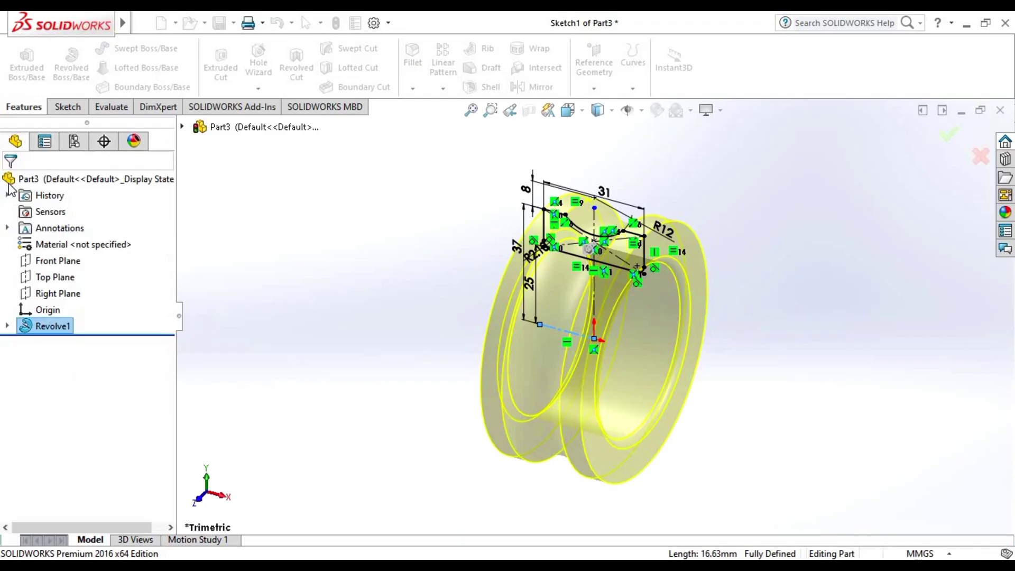
left_click(344, 275)
mouse_move(889, 254)
middle_mouse_down()
mouse_move(782, 231)
mouse_move(696, 284)
mouse_move(780, 365)
mouse_move(886, 388)
mouse_move(902, 444)
mouse_move(896, 338)
mouse_move(908, 242)
mouse_move(879, 276)
mouse_move(766, 318)
mouse_move(800, 376)
mouse_move(879, 394)
middle_mouse_up()
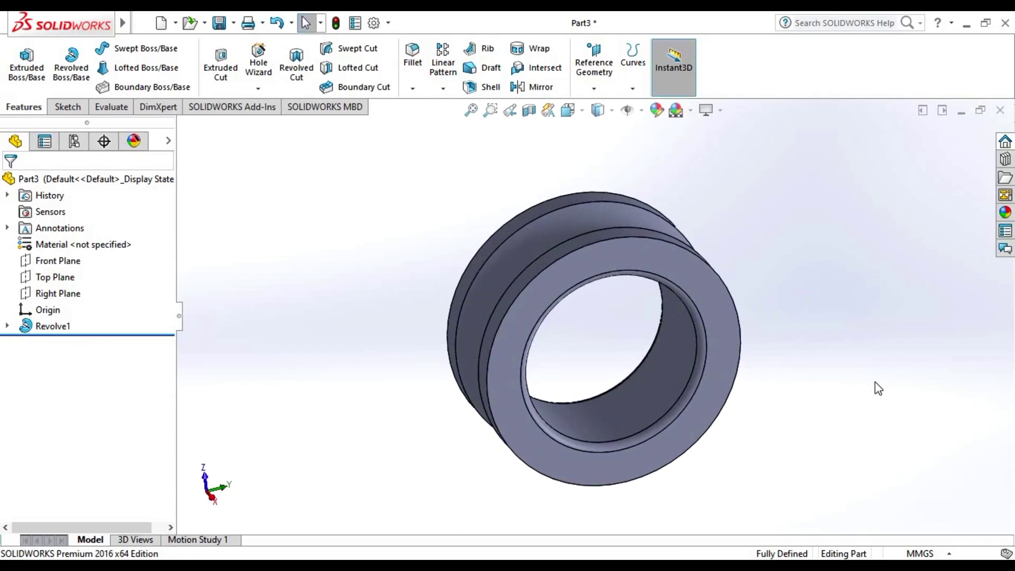
left_click(219, 23)
type("Inner")
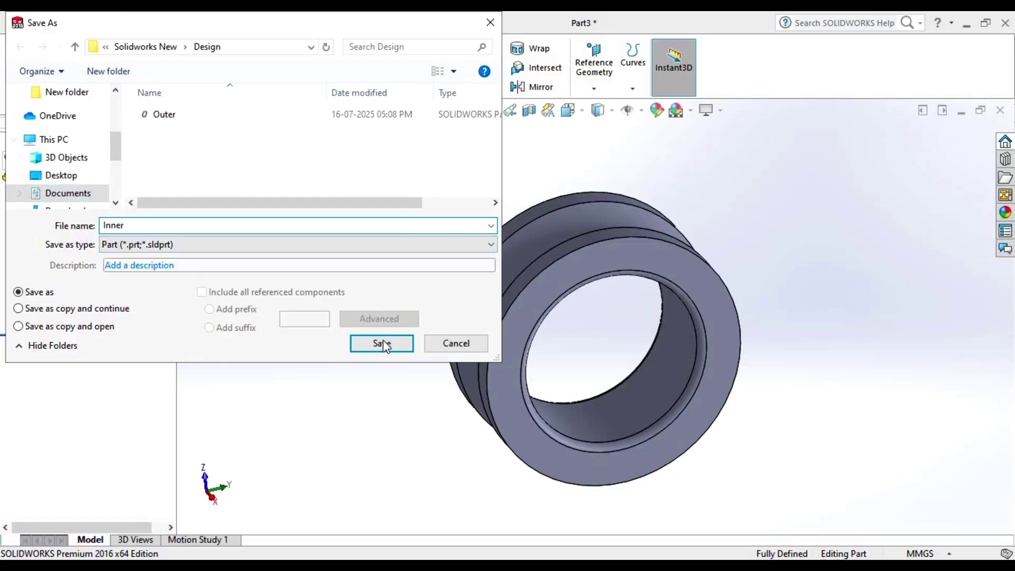
left_click(382, 344)
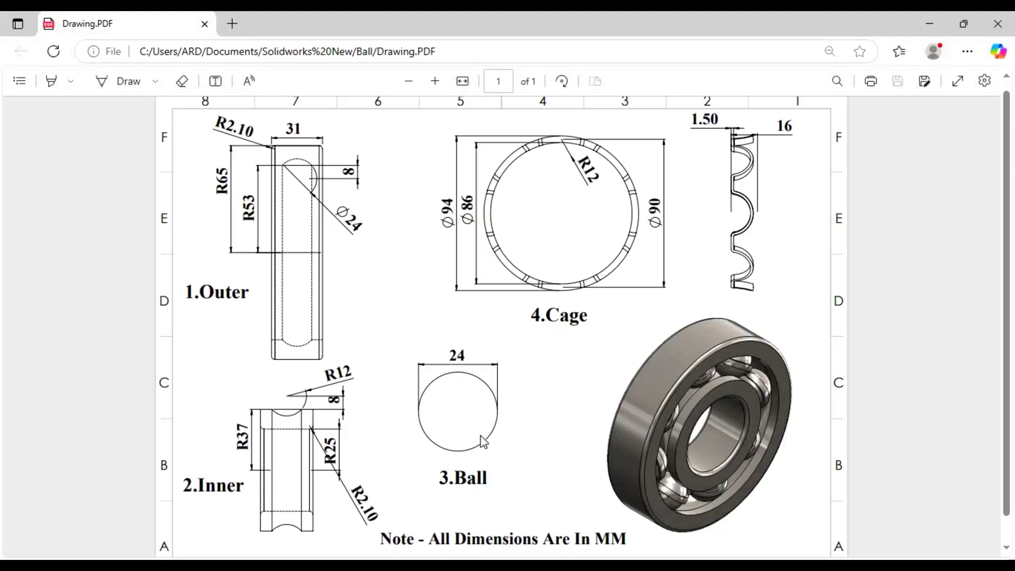
- Minimize the Edge window showing the bearing drawing to return to SOLIDWORKS
left_click(928, 15)
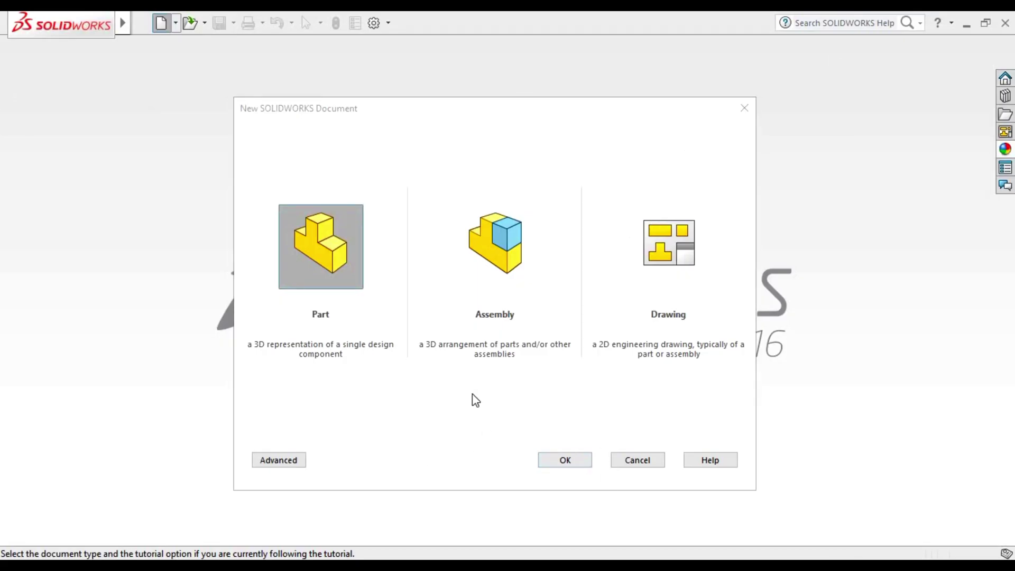
- Start a new part and draw a horizontal line through the origin on the Front Plane
left_click(582, 459)
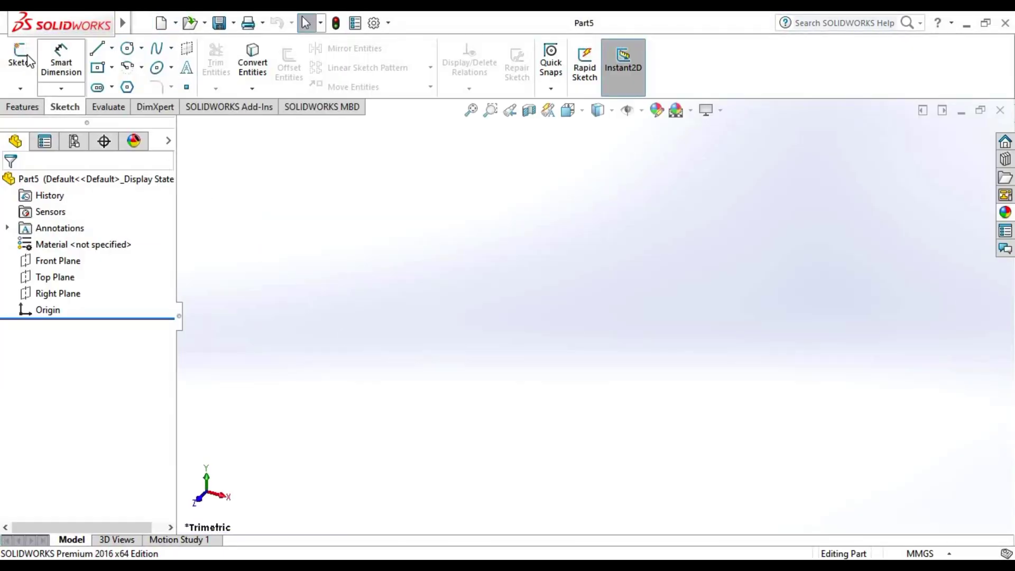
left_click(27, 62)
left_click(474, 220)
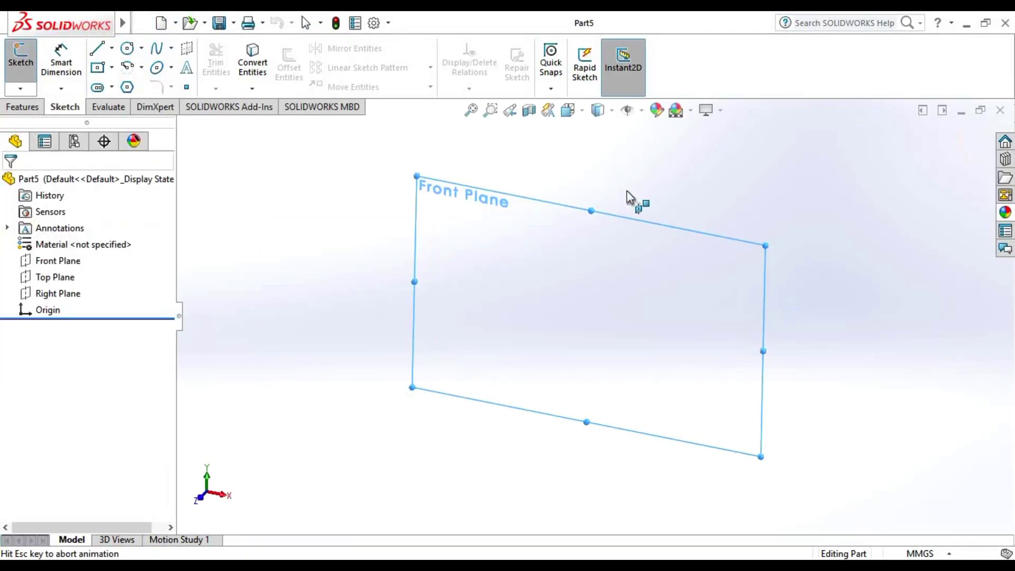
left_click(111, 48)
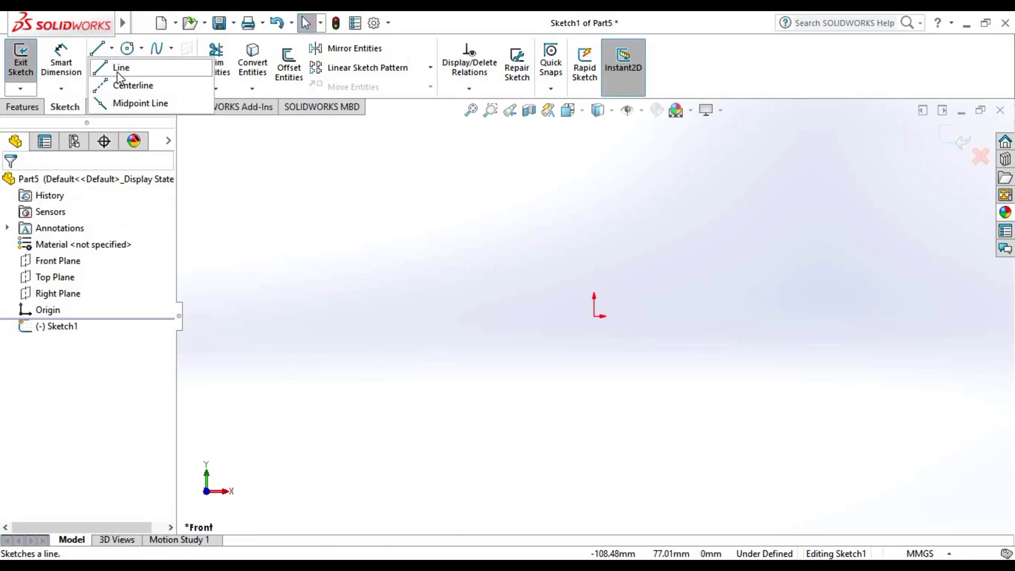
left_click(117, 71)
left_click(542, 315)
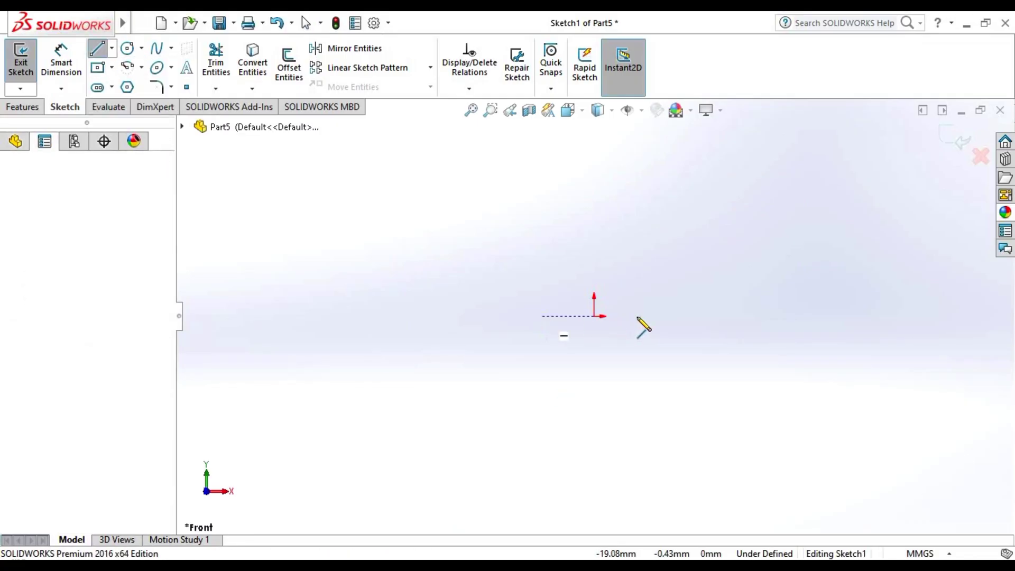
left_click(651, 316)
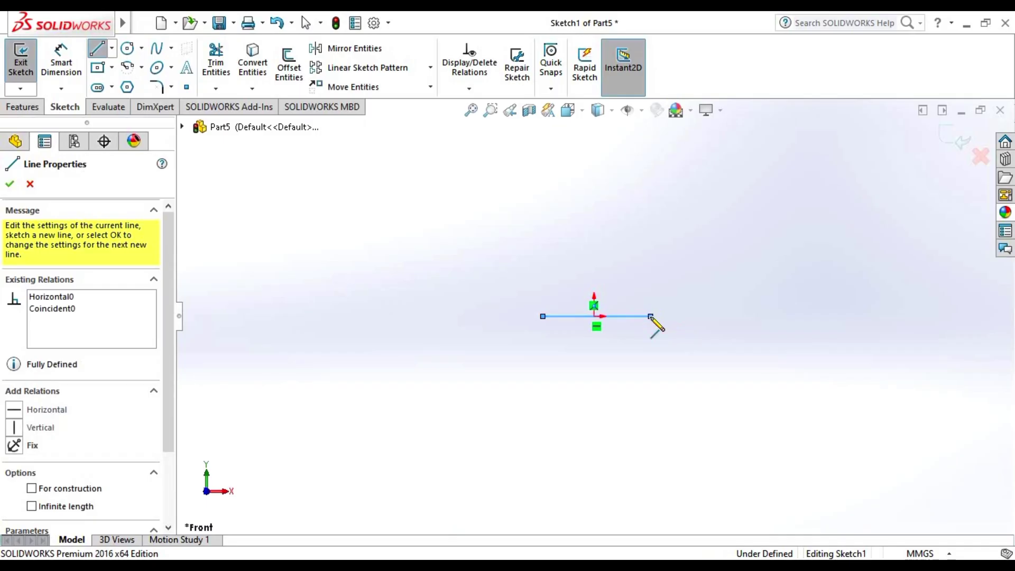
key("Escape")
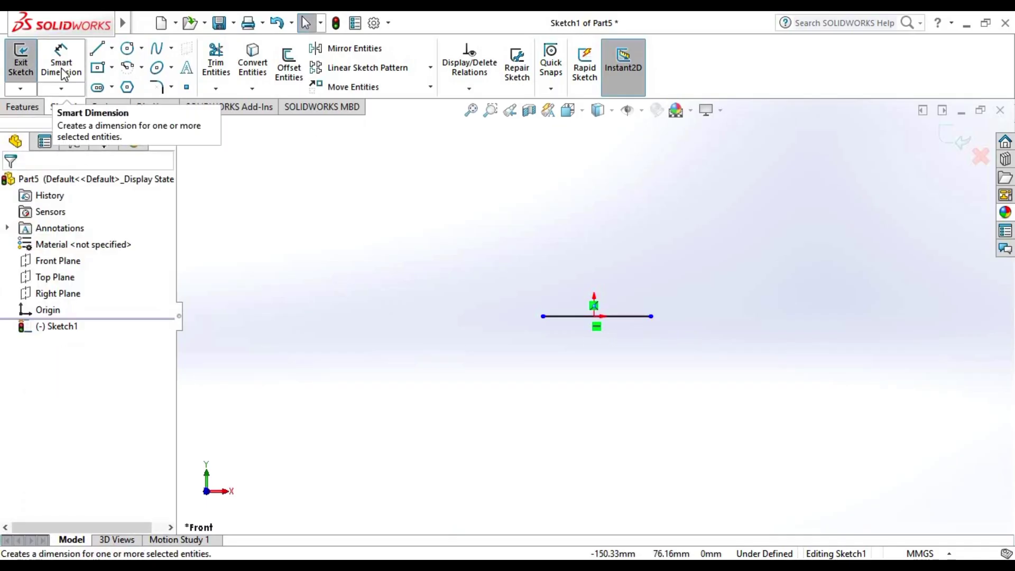
- Draw an origin-centred circle and extend the line past both sides of it
left_click(127, 49)
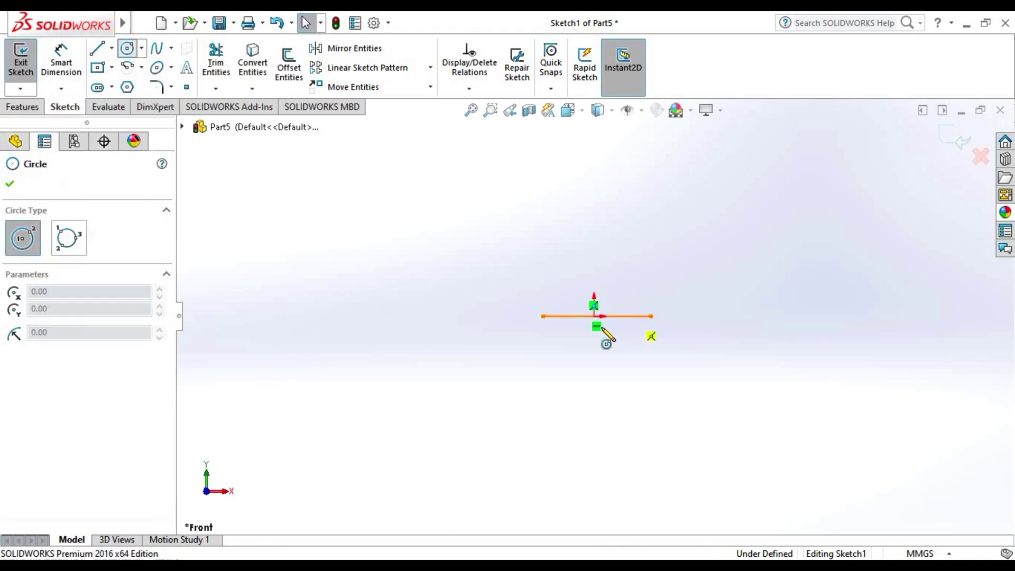
left_click(594, 316)
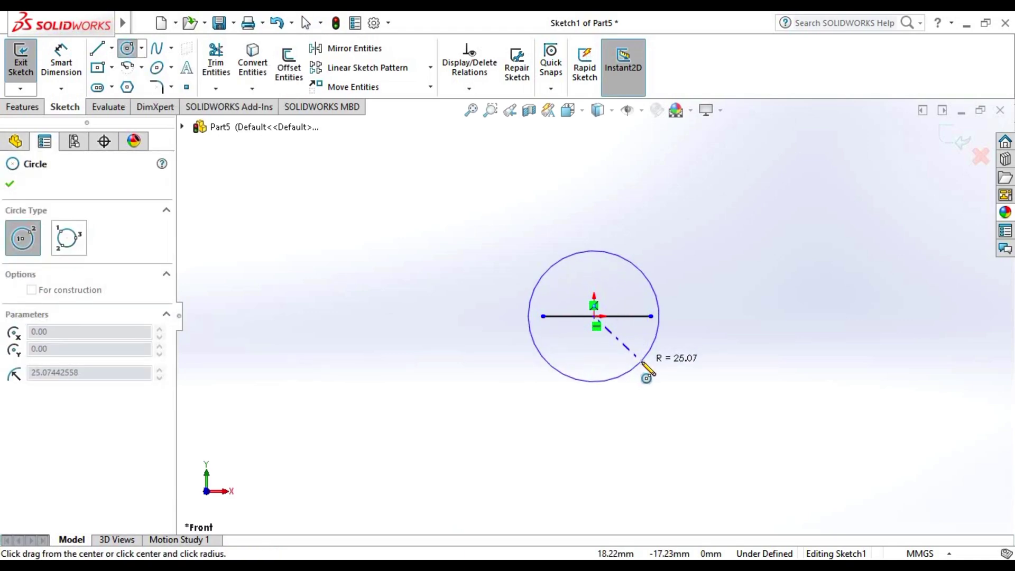
left_click(642, 364)
key("Escape")
left_click(731, 413)
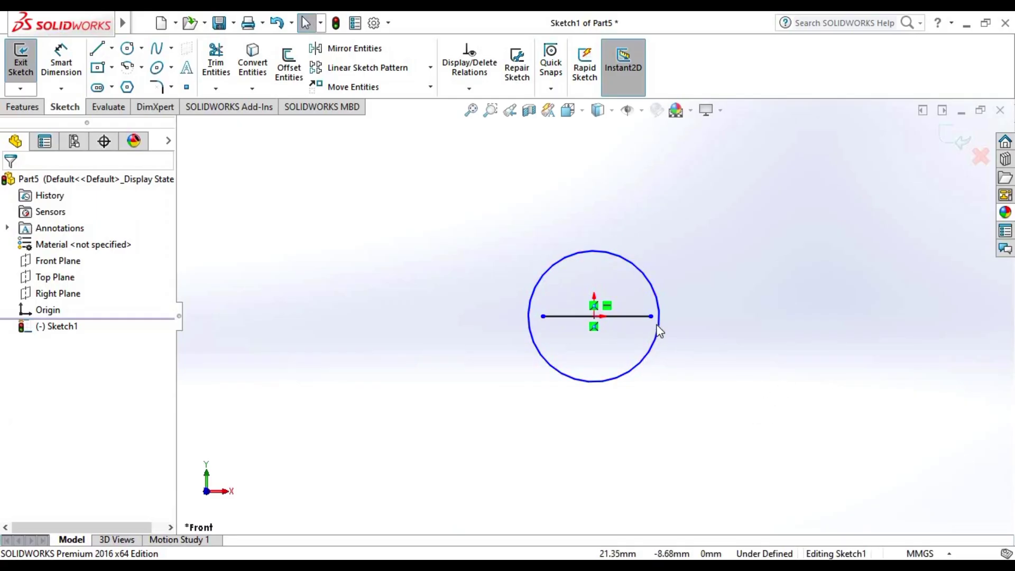
left_click_drag(652, 316, 687, 316)
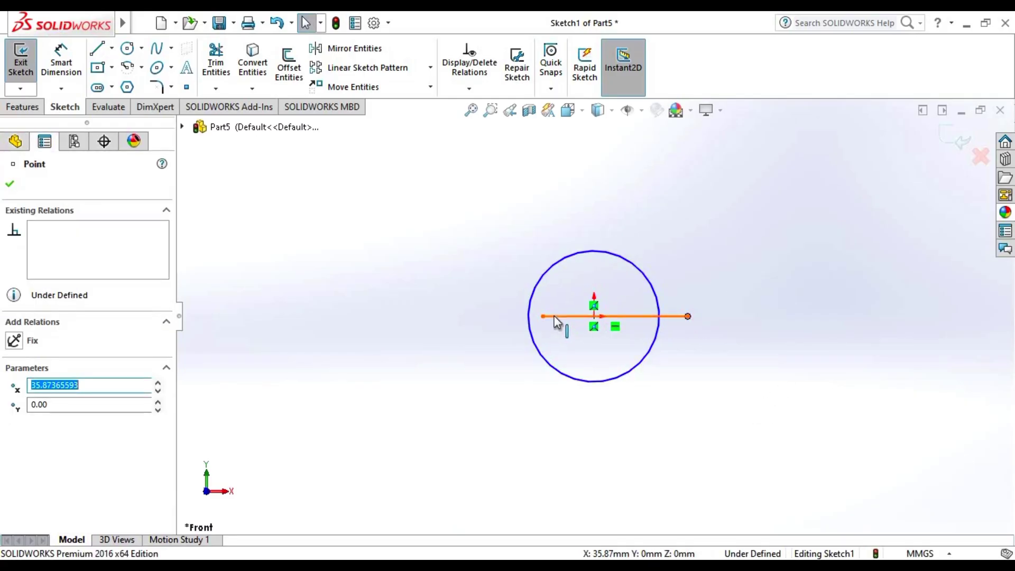
left_click_drag(544, 317, 487, 316)
left_click(184, 188)
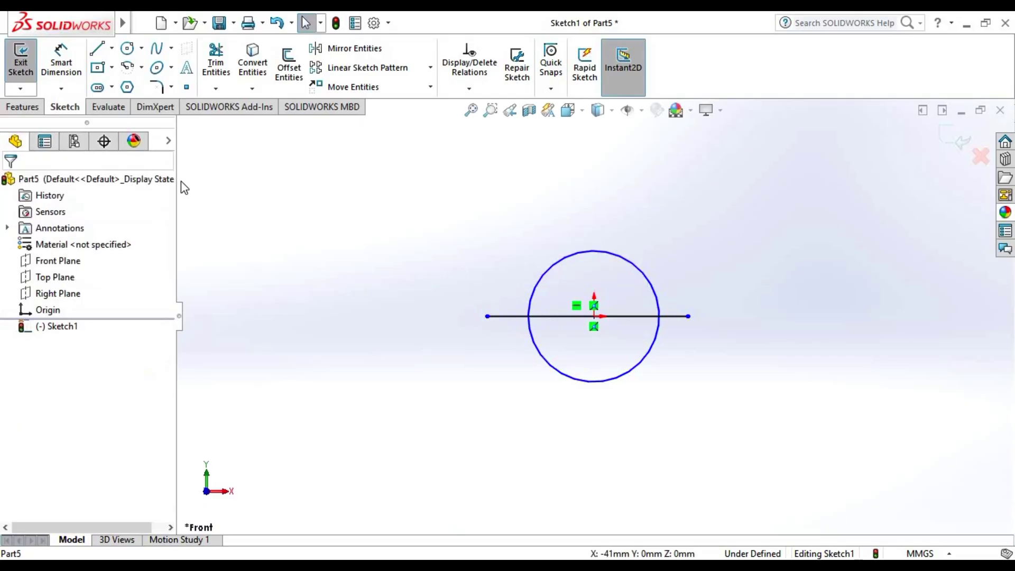
- Trim the circle's upper half and the line's overhangs, leaving a closed semicircle
left_click(216, 62)
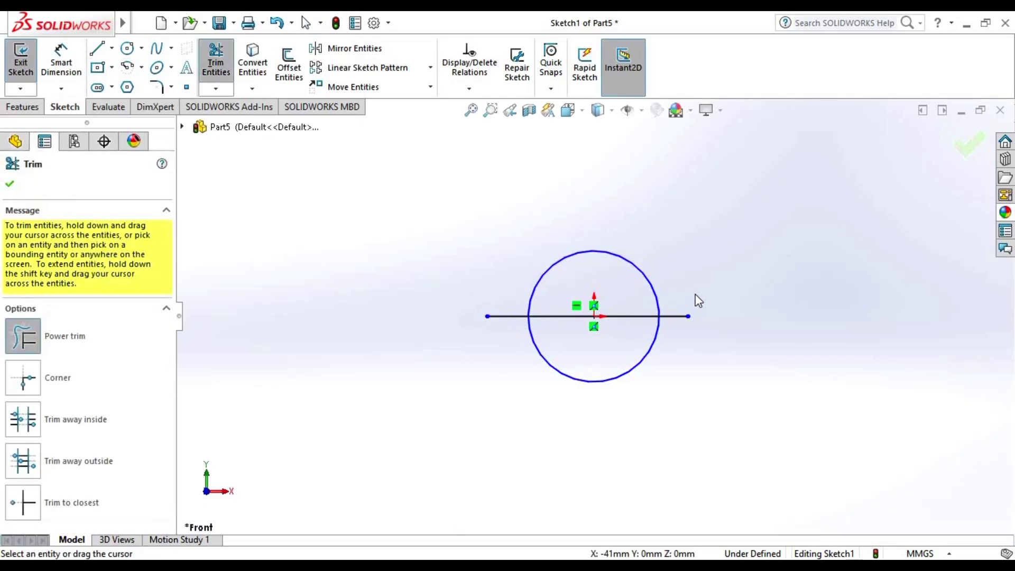
left_click_drag(692, 292, 465, 295)
key("Escape")
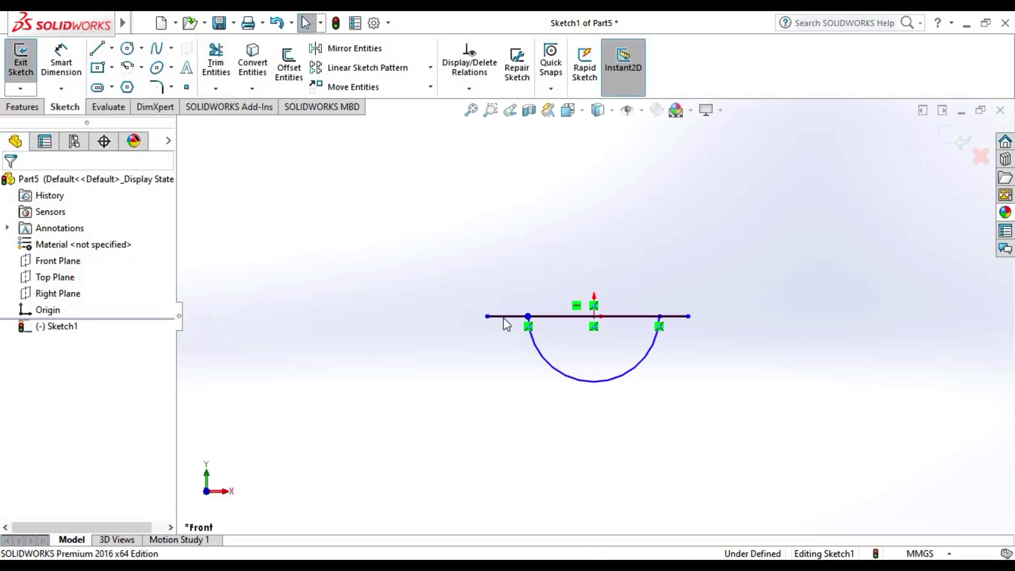
left_click(503, 316)
left_click(302, 264)
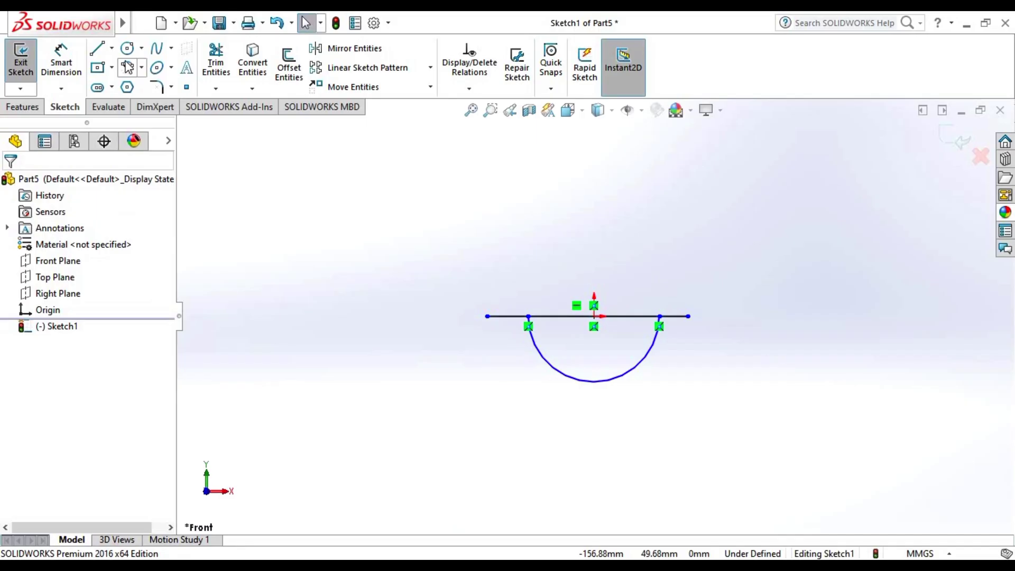
left_click(215, 66)
left_click_drag(497, 353, 508, 304)
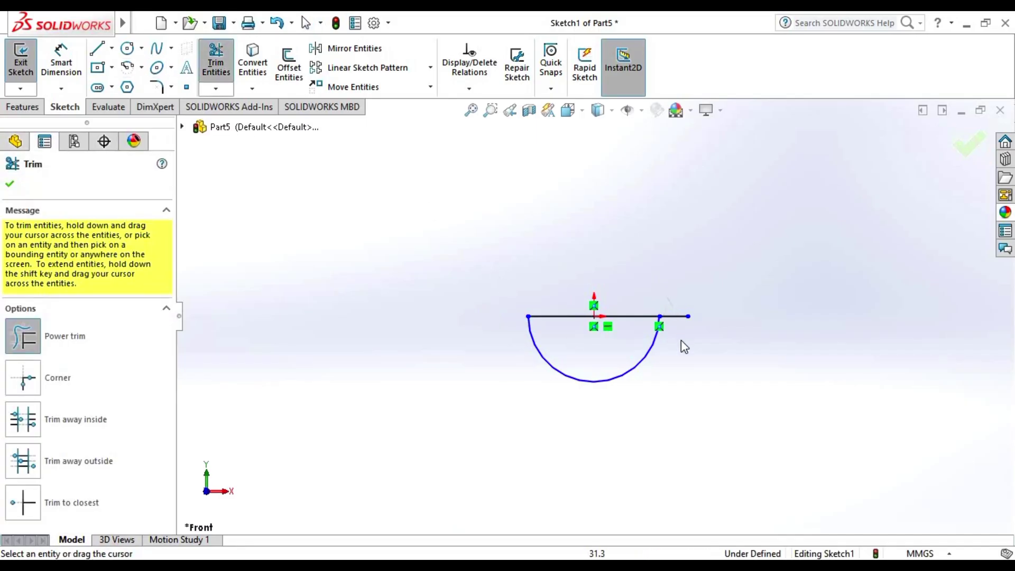
left_click_drag(684, 346, 672, 307)
key("Escape")
scroll(599, 321, "down", 5)
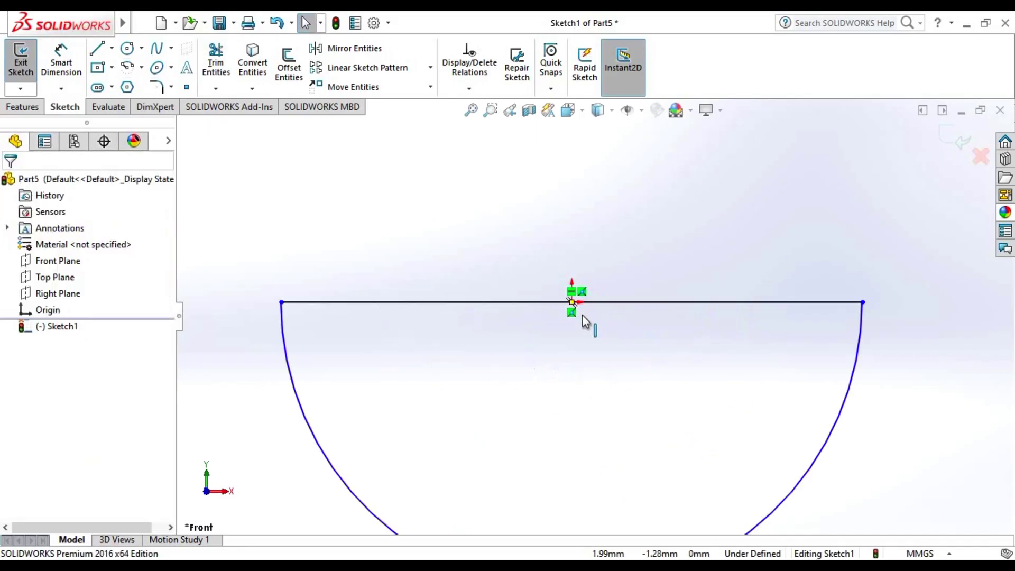
scroll(594, 316, "up", 3)
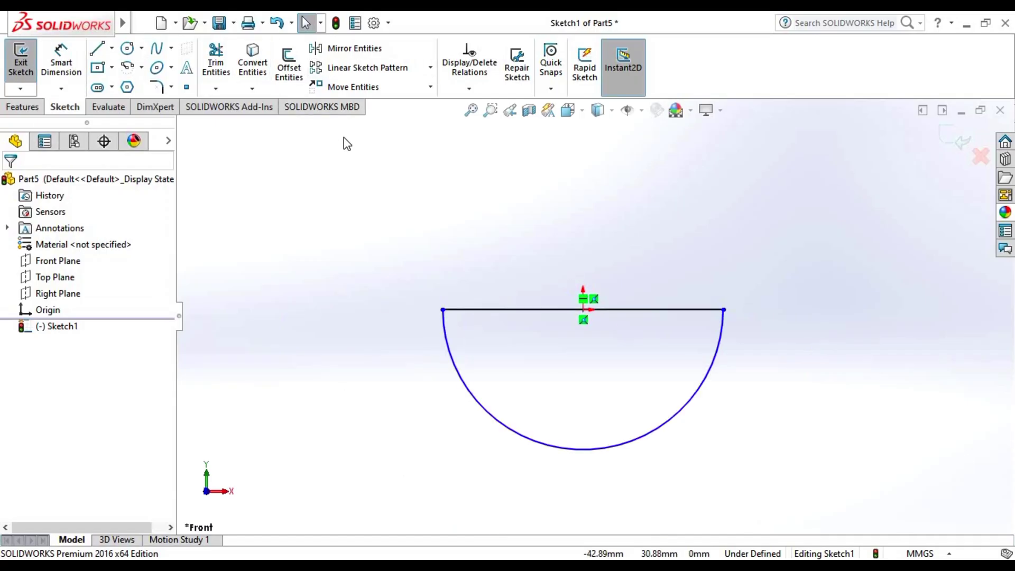
- Dimension the semicircle's diameter line to 24 mm
left_click(61, 62)
left_click(548, 281)
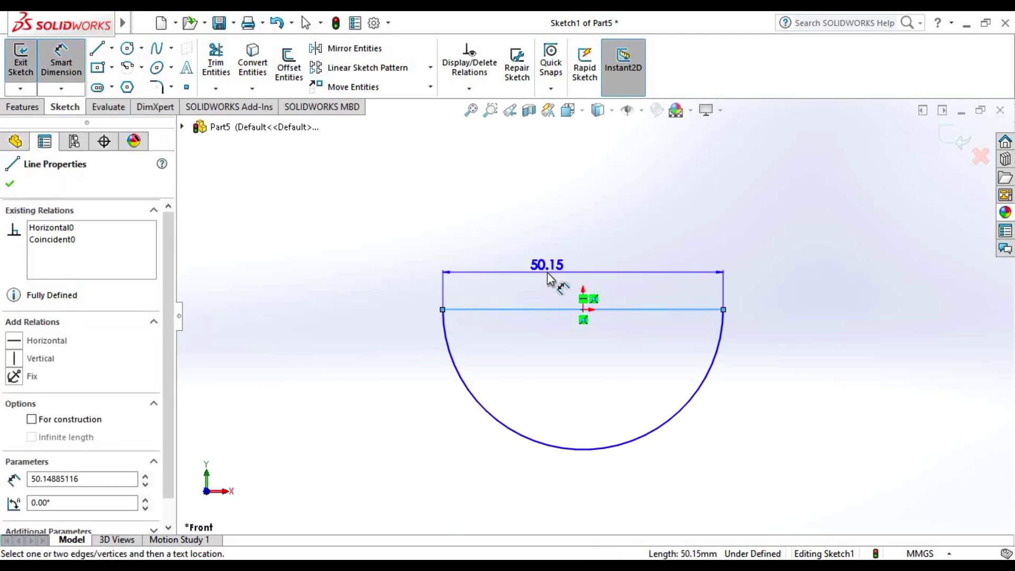
type("24")
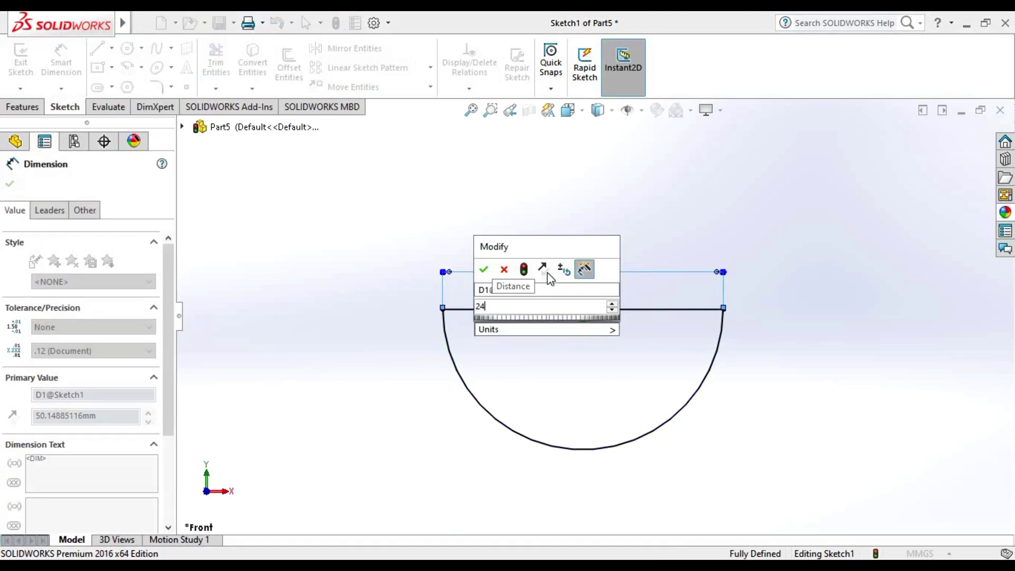
key("Return")
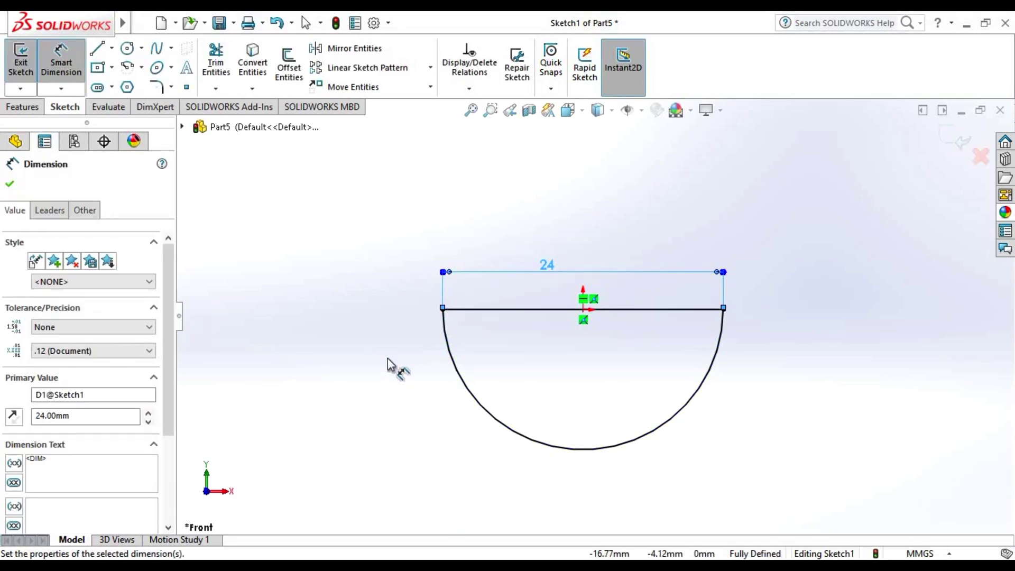
key("Escape")
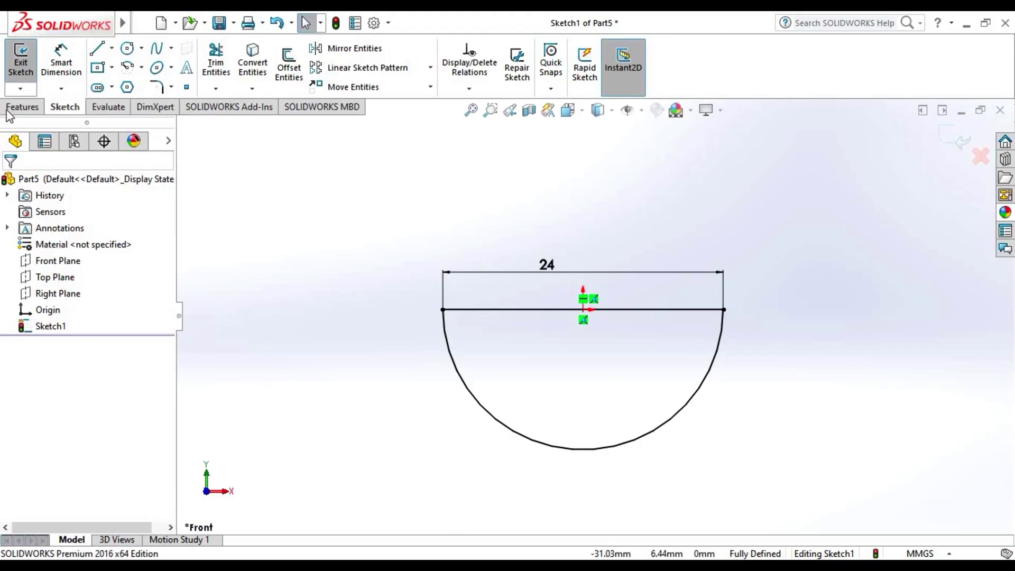
- Revolve the half-circle 360° about its diameter line into a solid ball
left_click(22, 109)
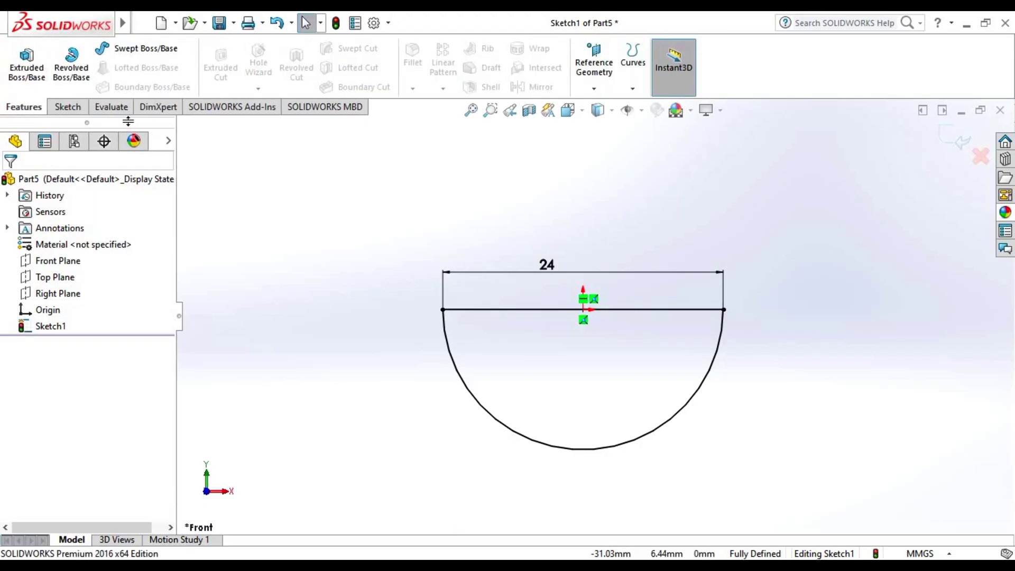
left_click(74, 77)
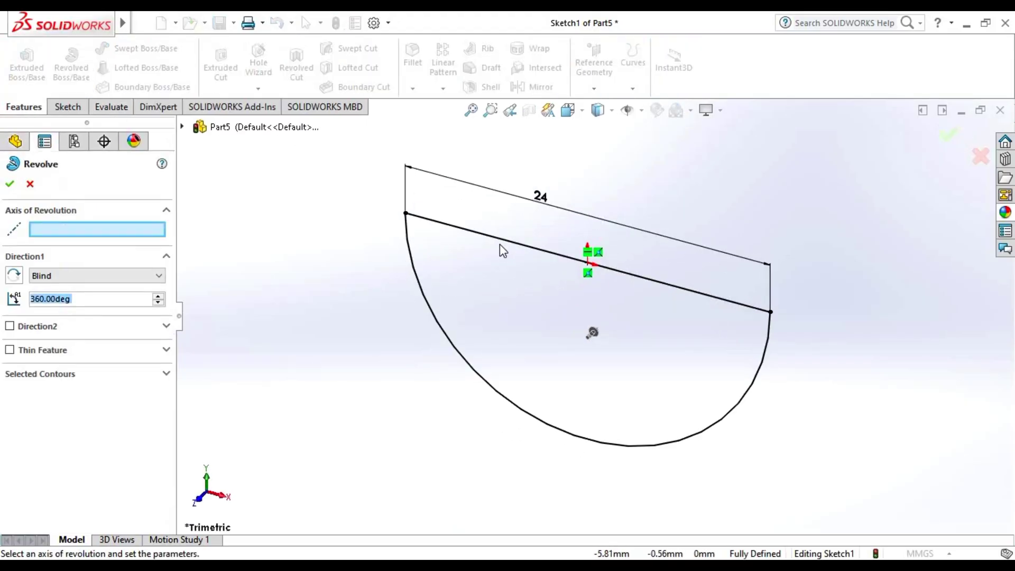
left_click(500, 240)
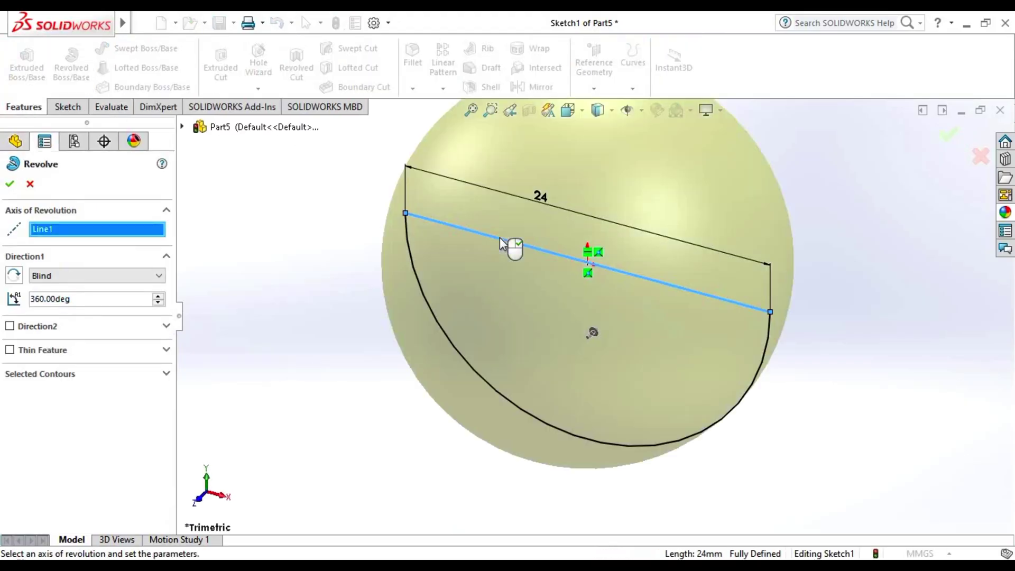
left_click(470, 110)
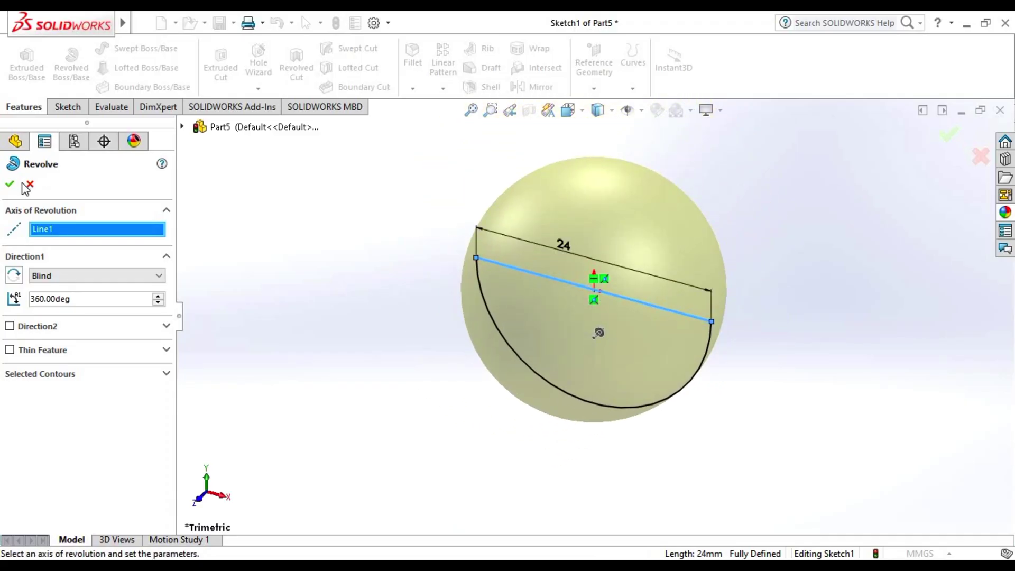
left_click(11, 182)
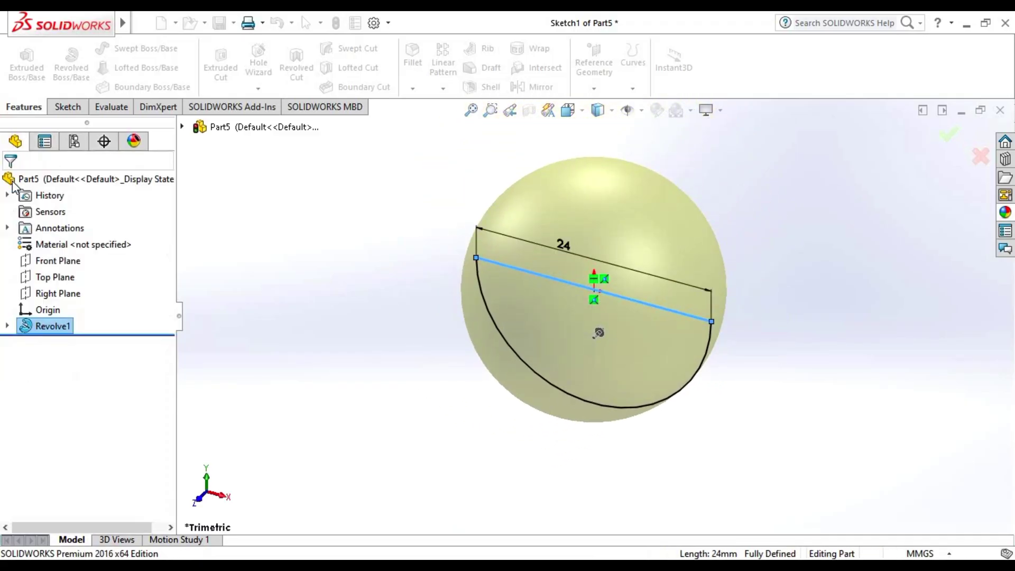
left_click(355, 248)
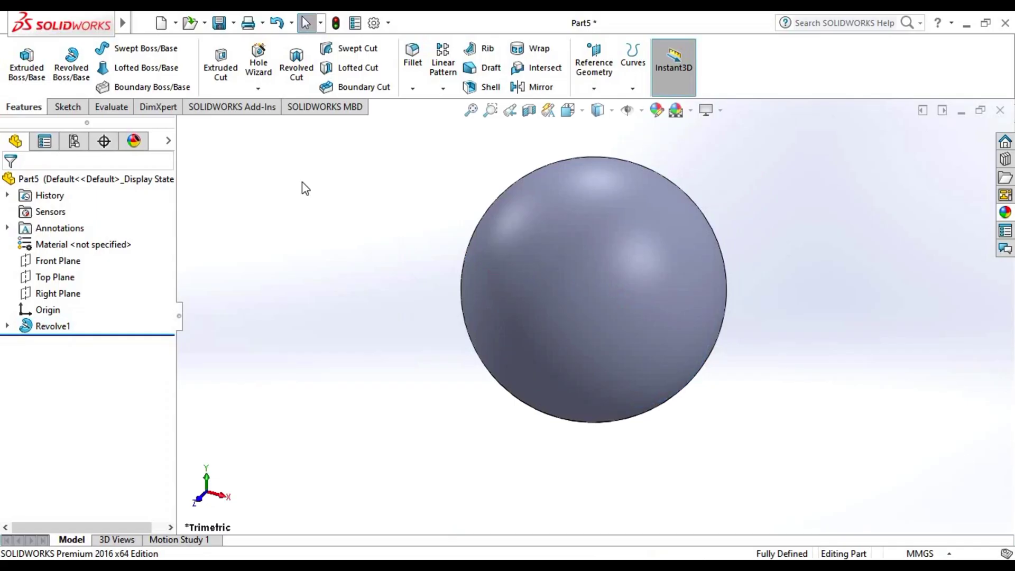
- Save the sphere part with the file name Ball
left_click(220, 24)
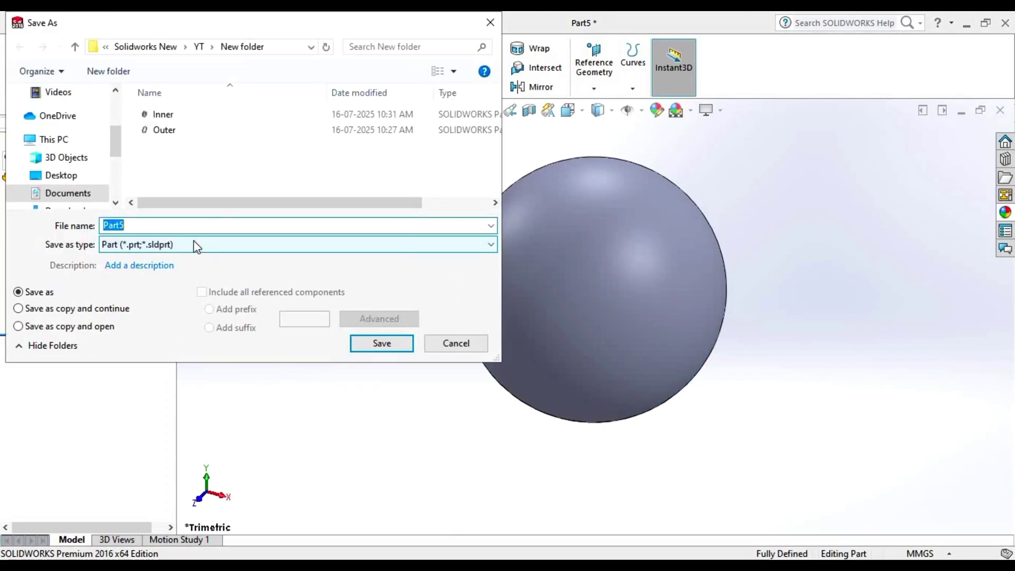
type("Ba")
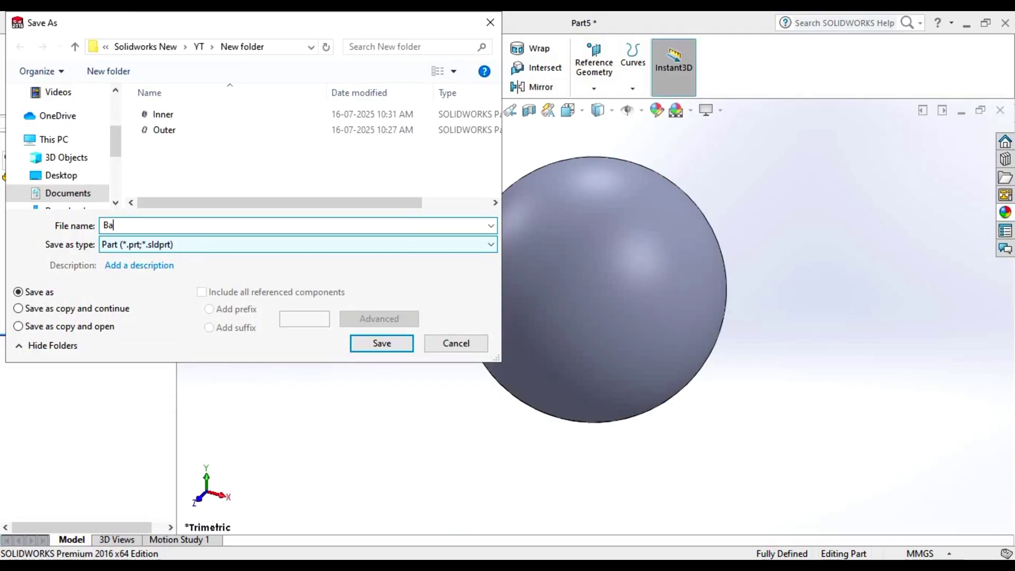
type("ll")
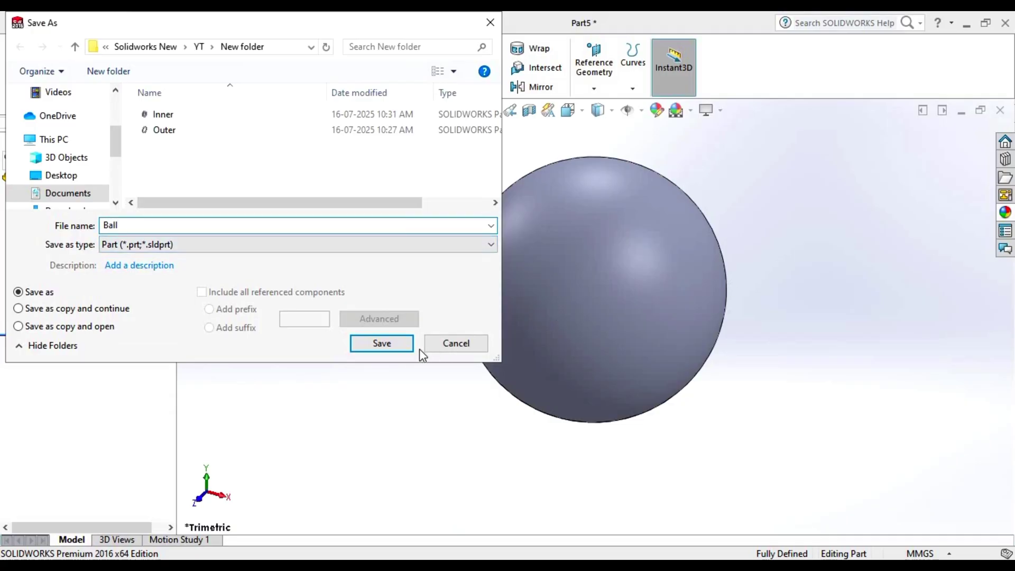
left_click(393, 352)
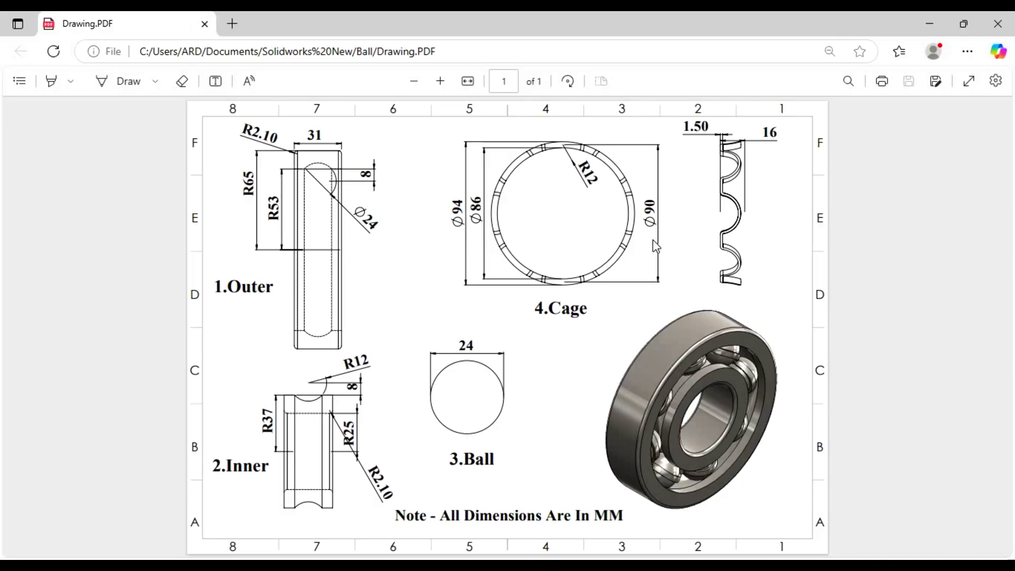
- Fit the drawing PDF to width and zoom in one step to read the Cage dimensions
left_click(458, 79)
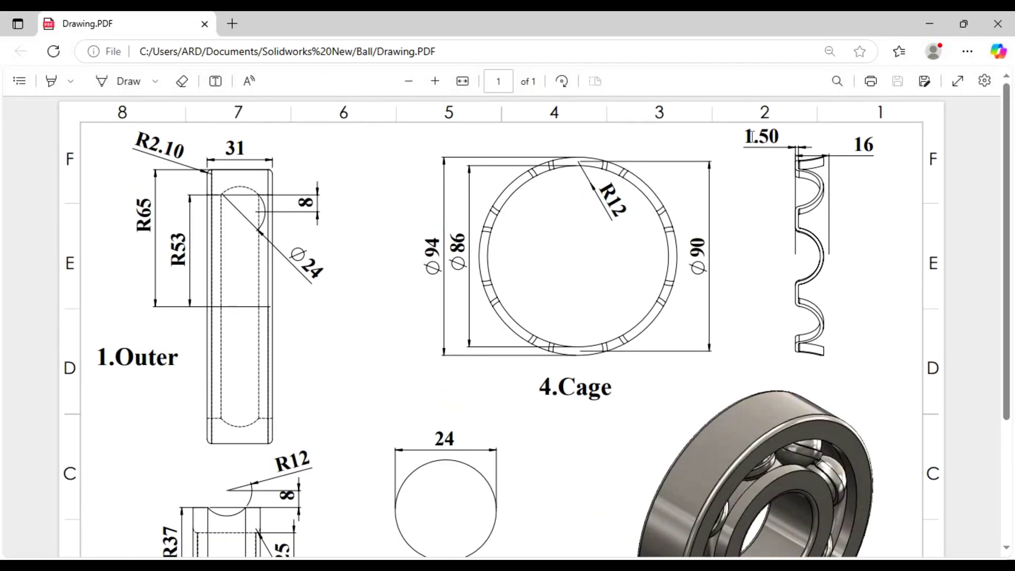
left_click(443, 87)
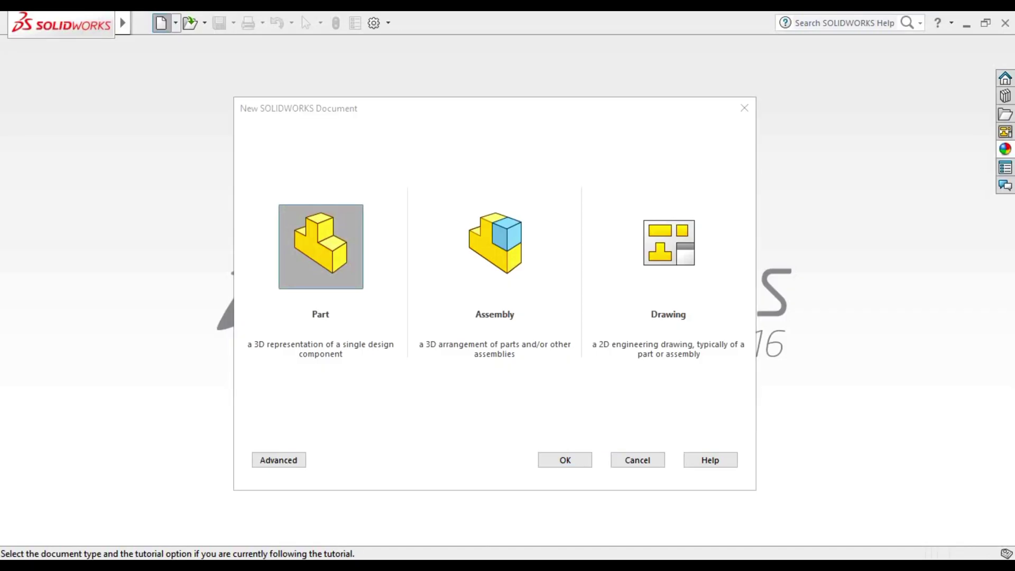
- Create a new part and draw two concentric circles at the origin on the Front Plane
left_click(565, 461)
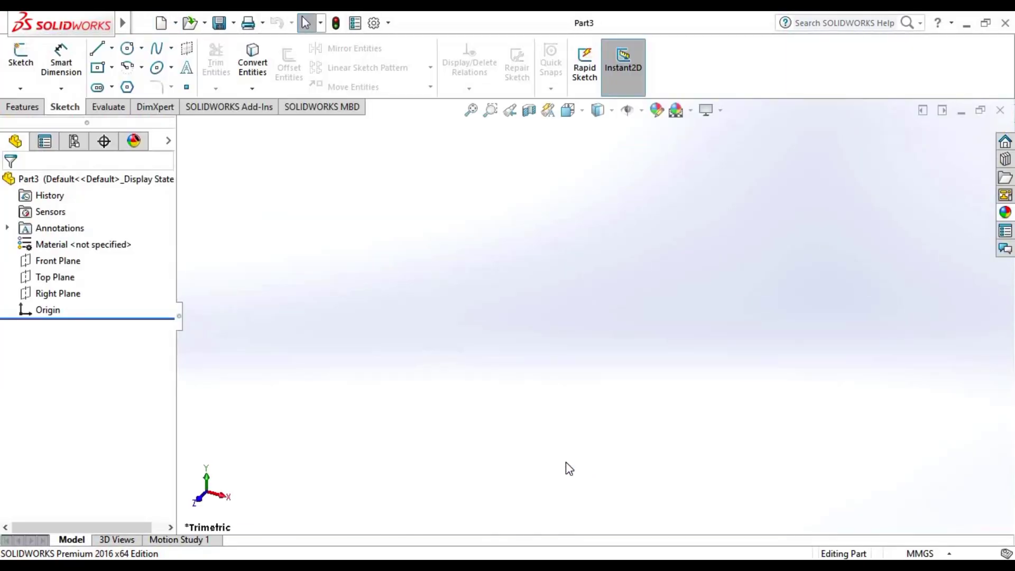
left_click(21, 58)
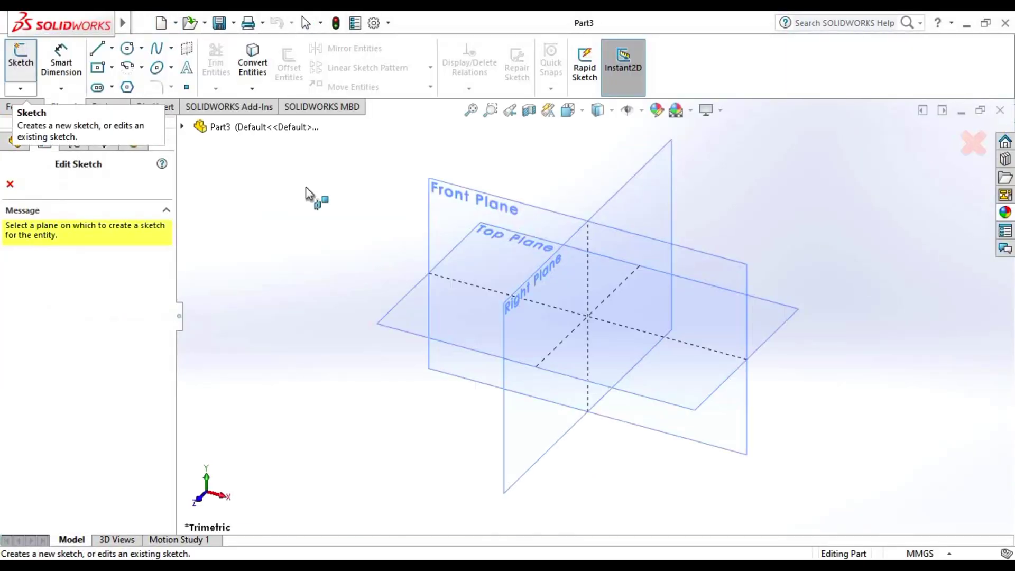
left_click(456, 204)
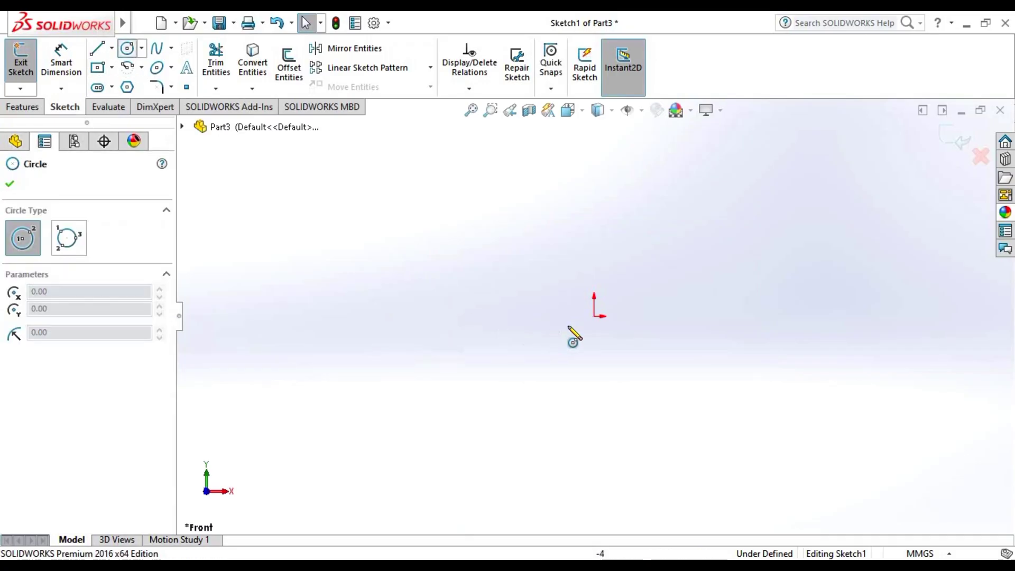
left_click(594, 316)
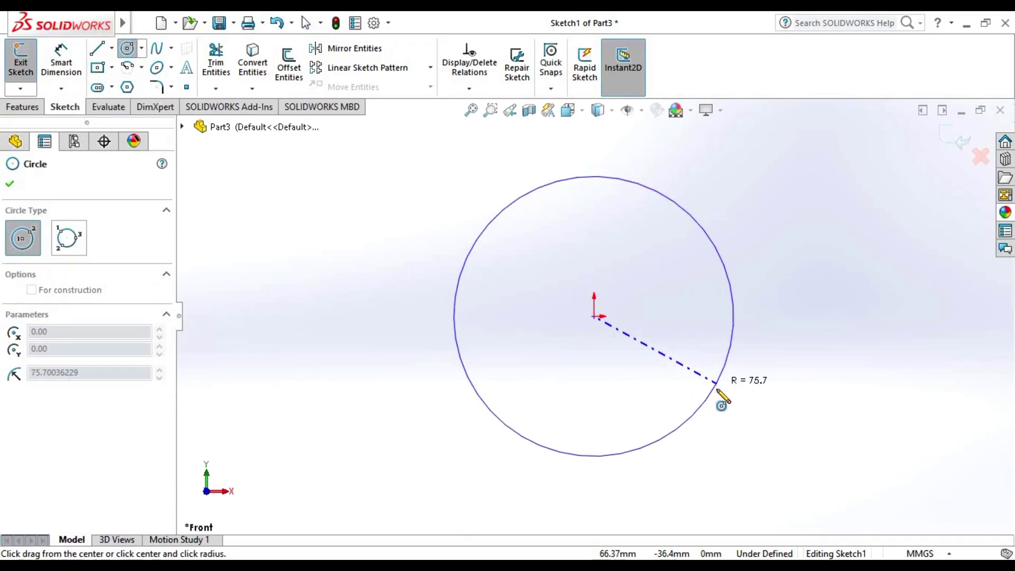
left_click(709, 394)
left_click(594, 316)
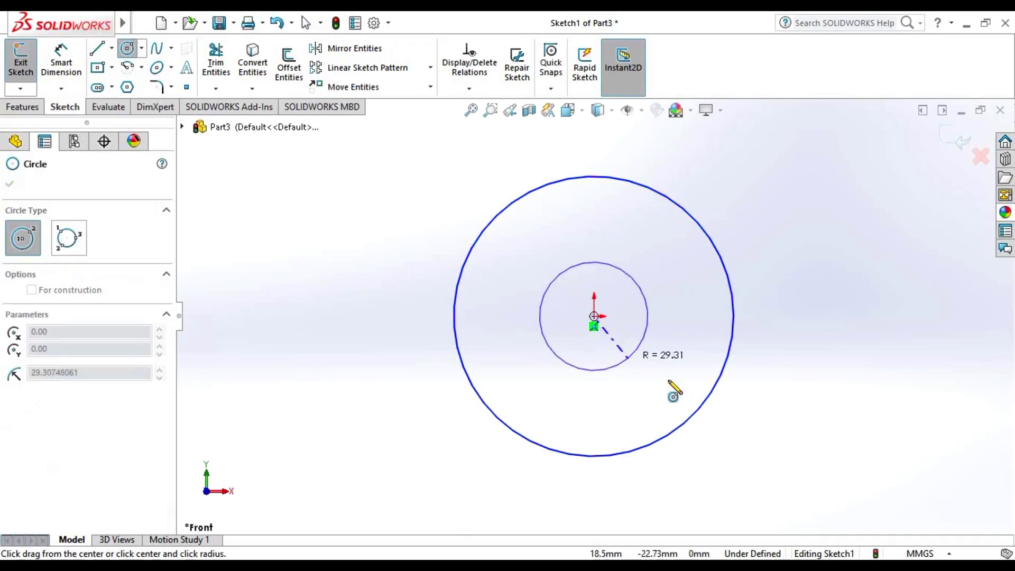
left_click(664, 386)
key("Escape")
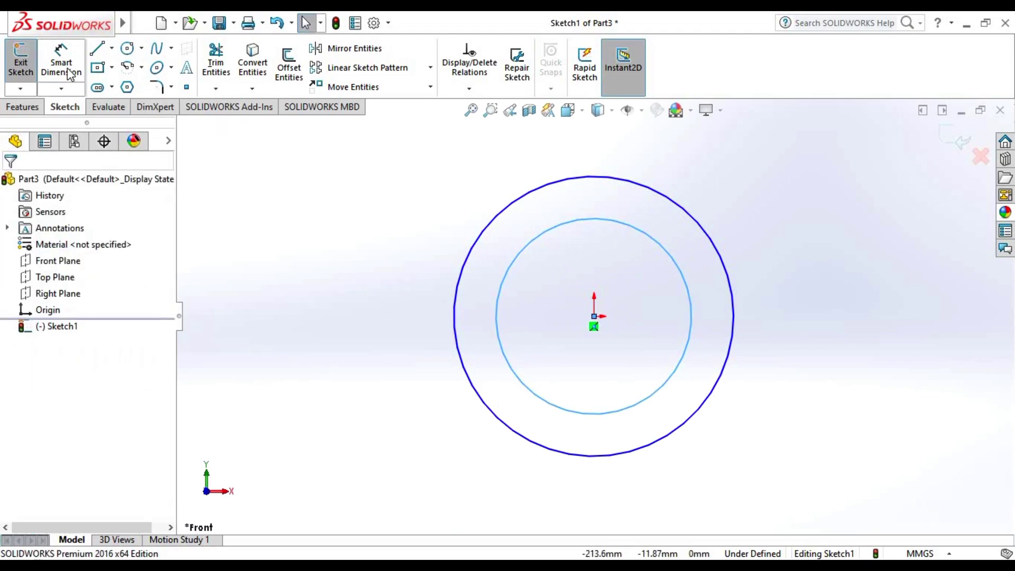
- Dimension the inner circle to Ø86 mm and the outer circle to Ø94 mm
left_click(62, 63)
left_click(498, 296)
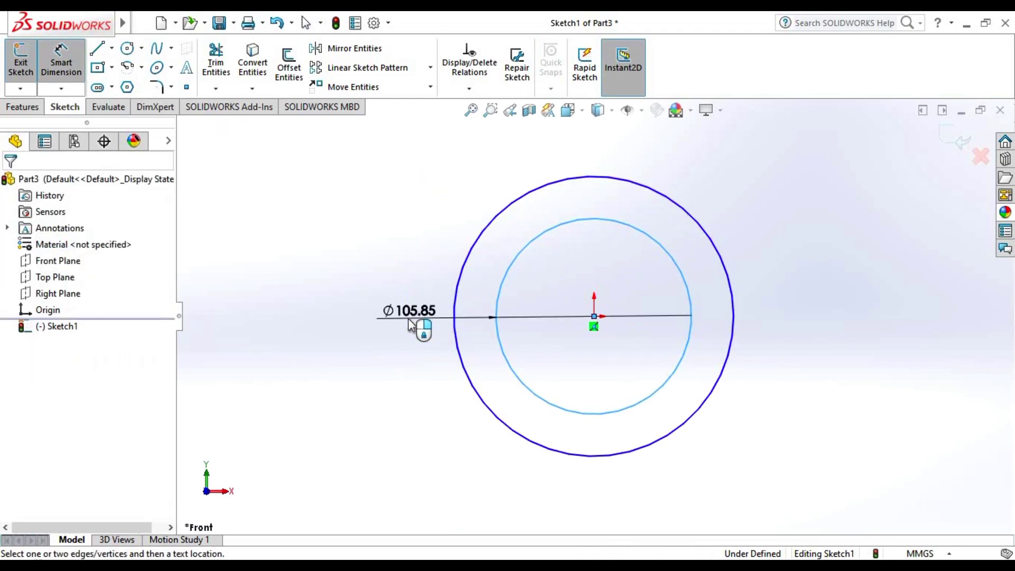
left_click(413, 324)
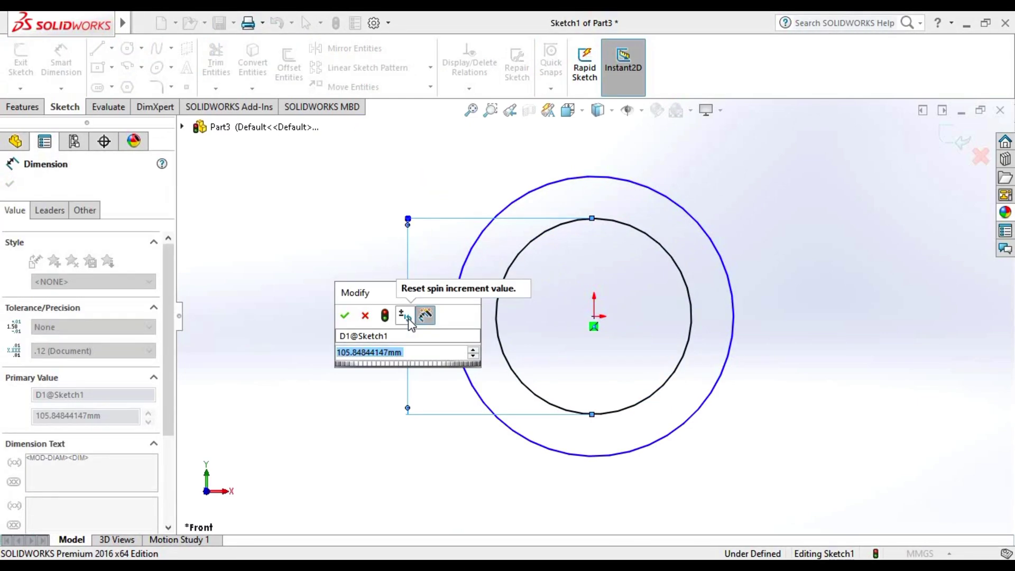
type("86")
key("Return")
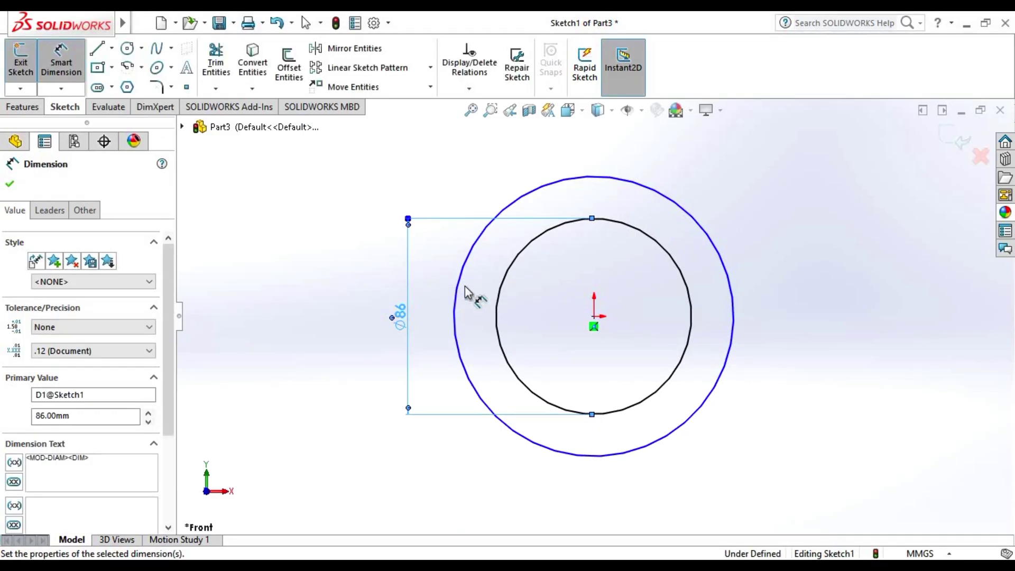
left_click(456, 279)
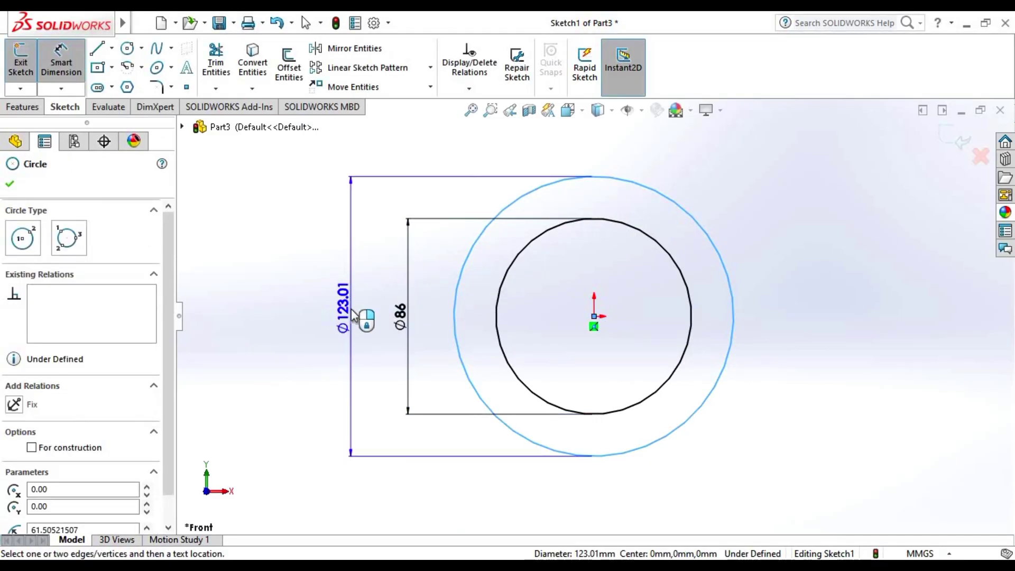
left_click(350, 312)
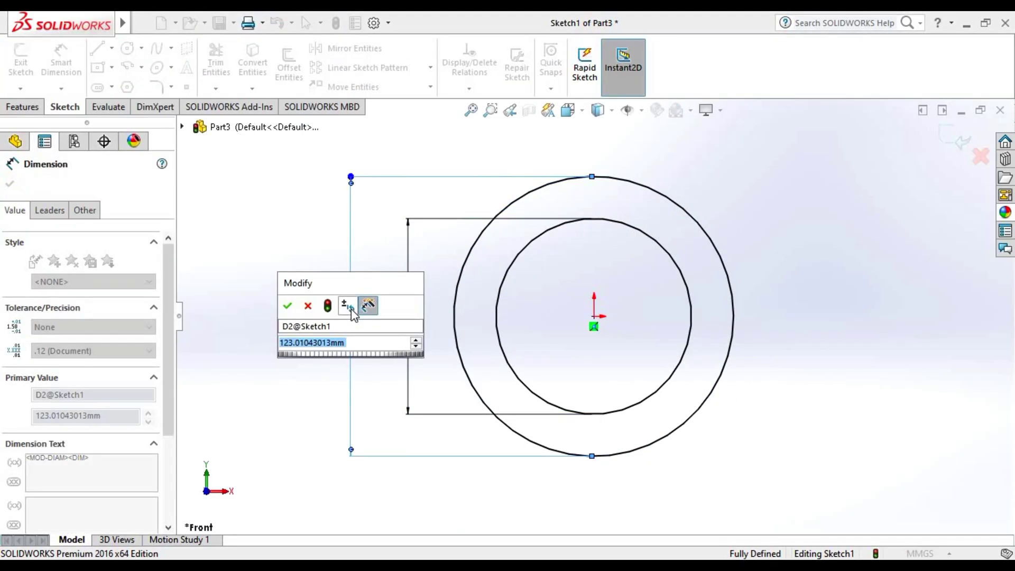
type("94")
key("Return")
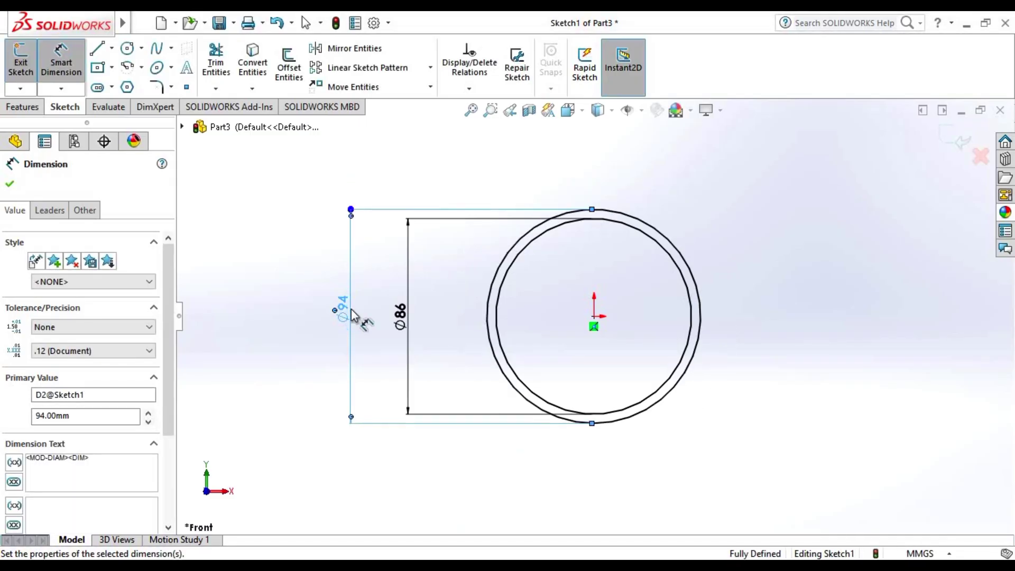
key("Escape")
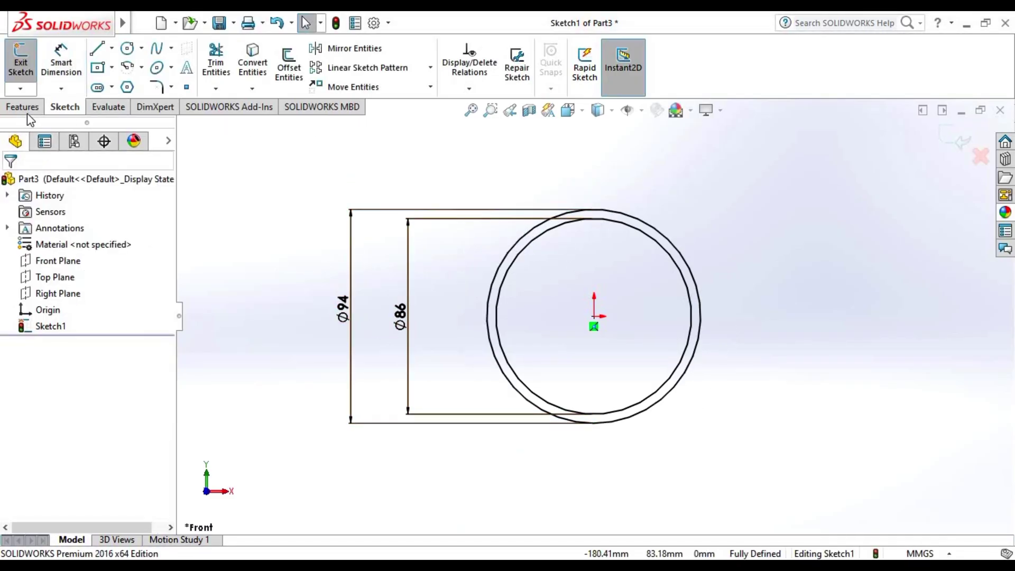
left_click(41, 108)
- Extrude the Ø86/Ø94 circle sketch 16 mm into the ring Boss-Extrude1
left_click(35, 77)
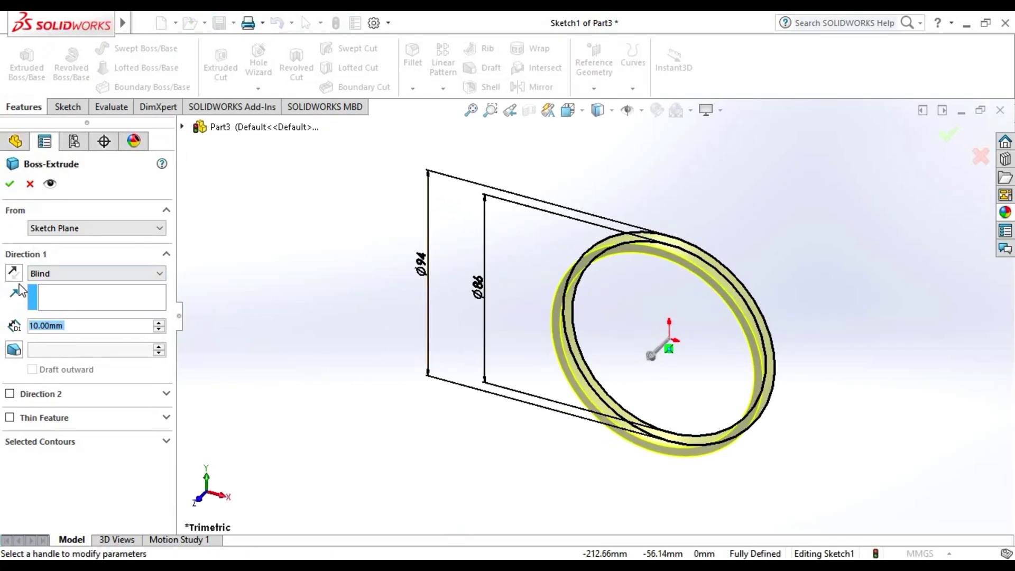
left_click(15, 274)
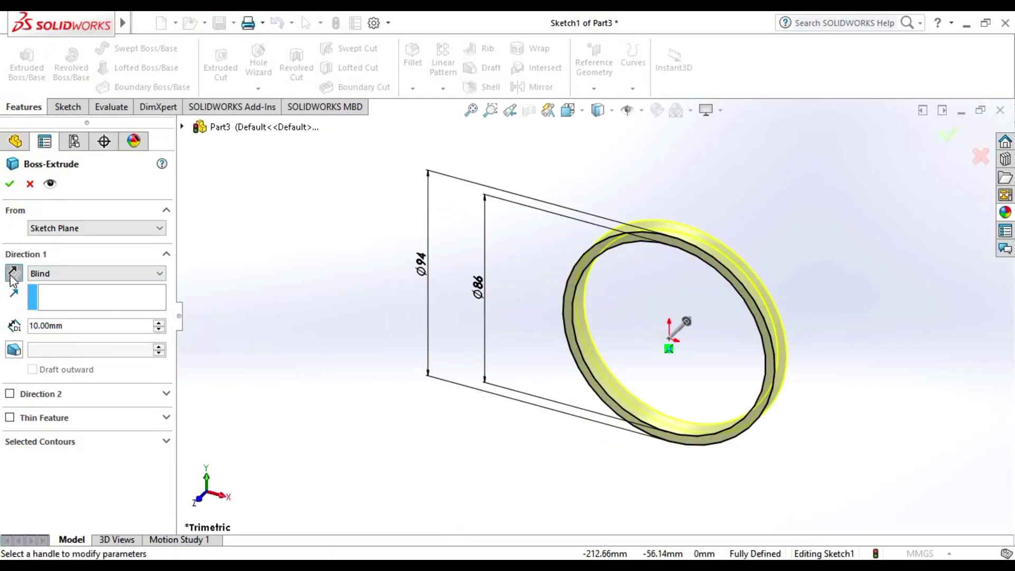
left_click(14, 275)
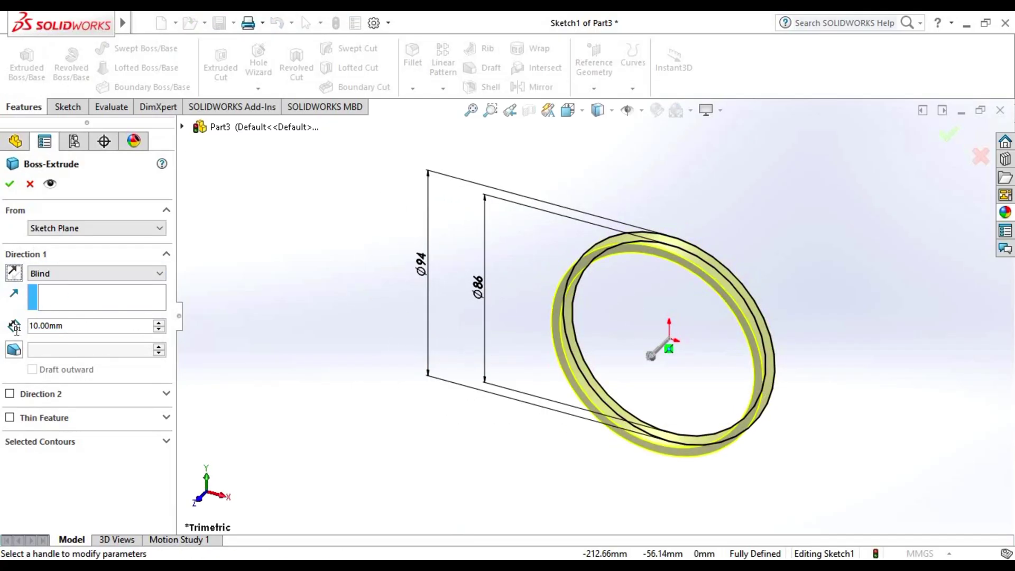
type("16")
key("Return")
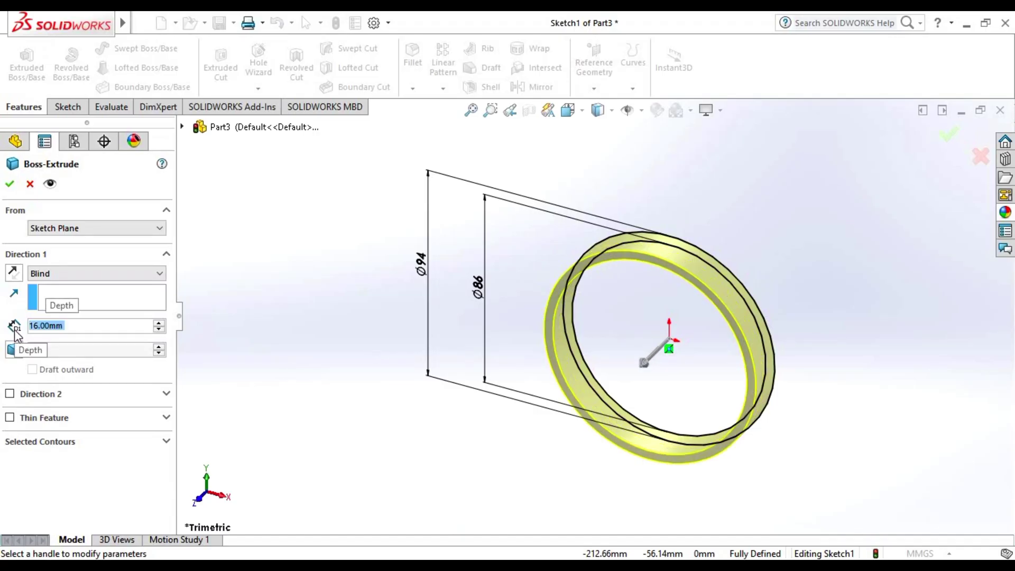
key("Return")
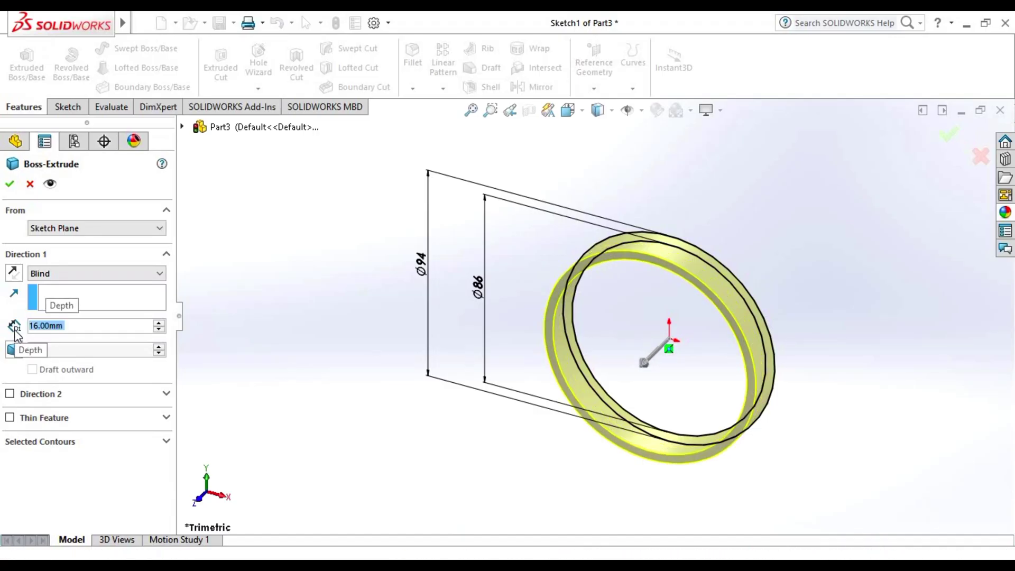
left_click(510, 150)
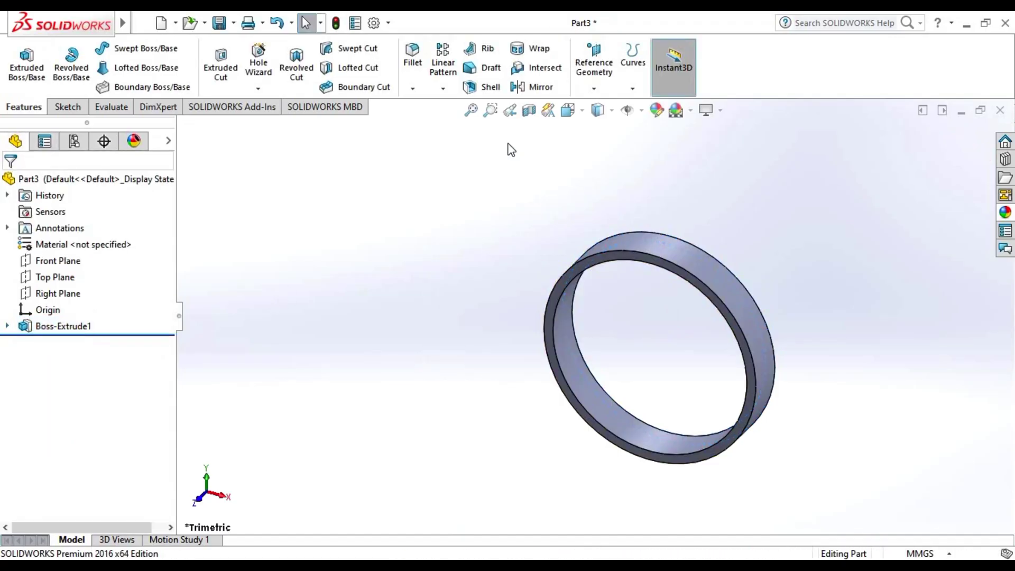
- Start a sketch on the ring's front face, viewed face-on, with a vertical centerline from the origin
left_click(471, 110)
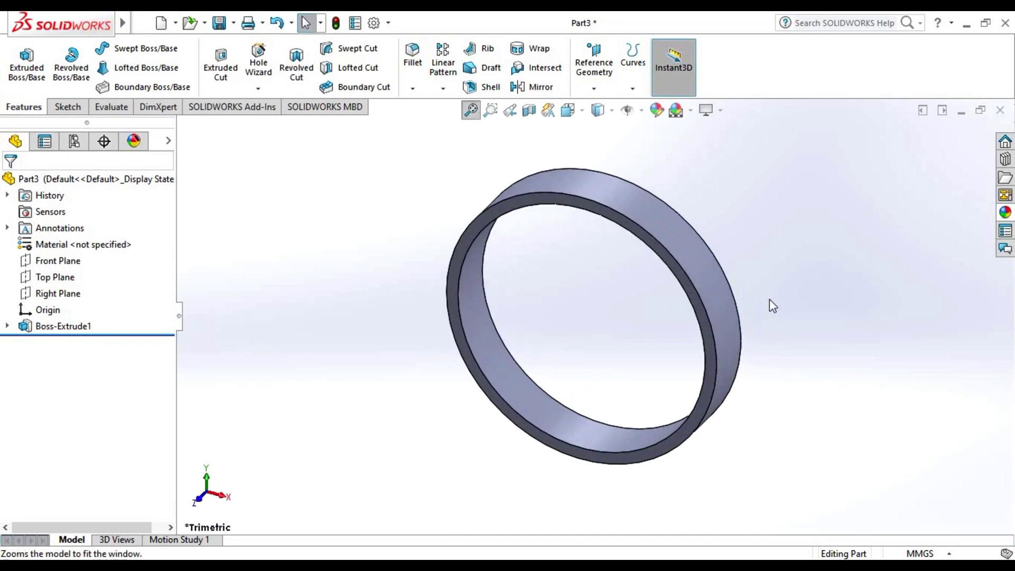
left_click(660, 252)
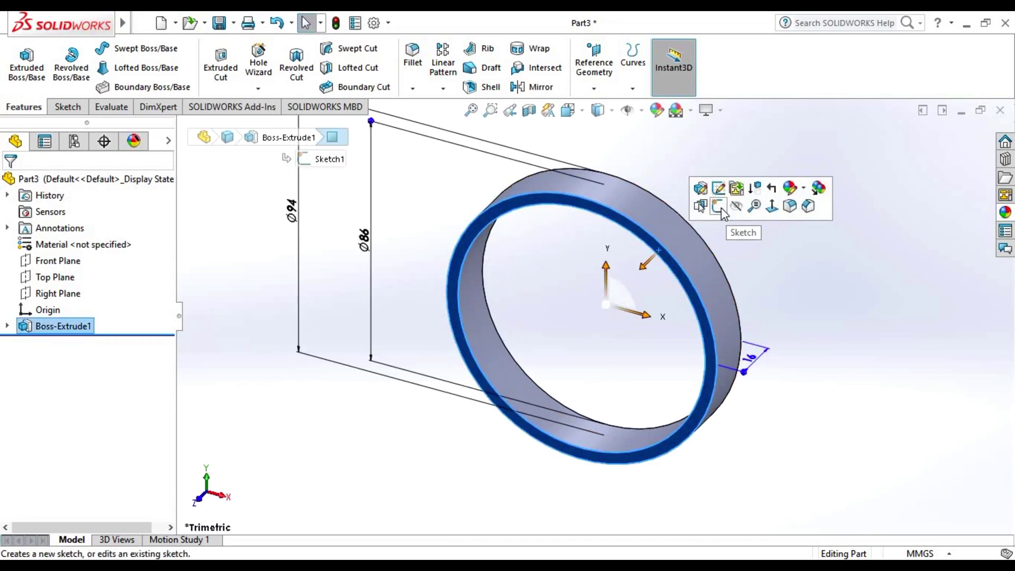
left_click(718, 206)
left_click(568, 110)
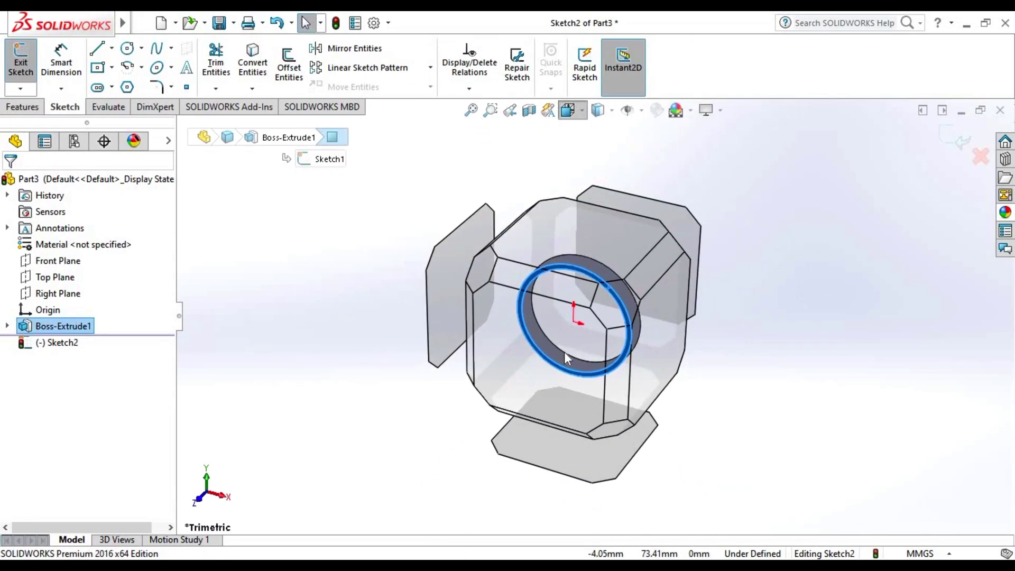
left_click(564, 357)
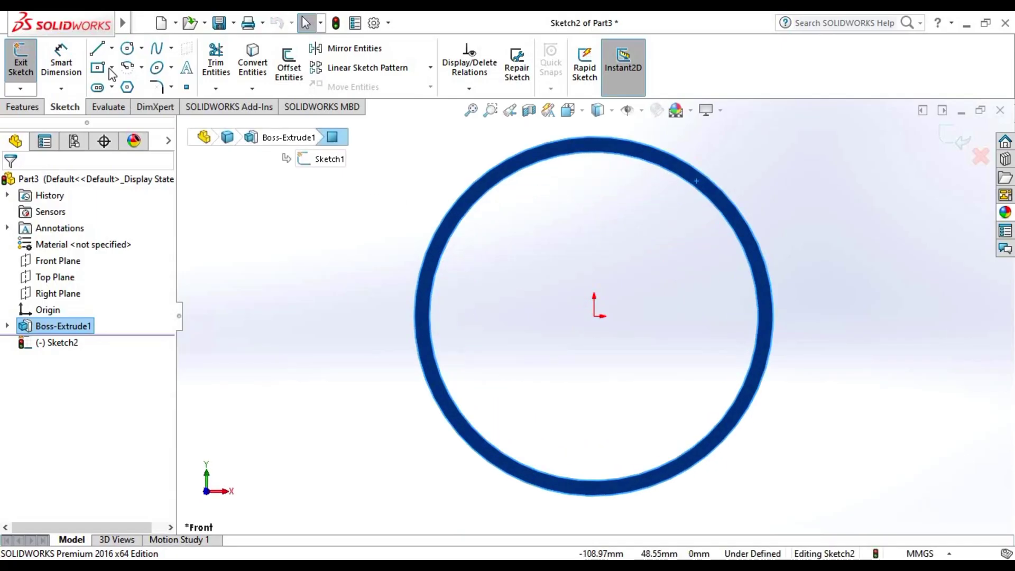
left_click(113, 48)
left_click(126, 83)
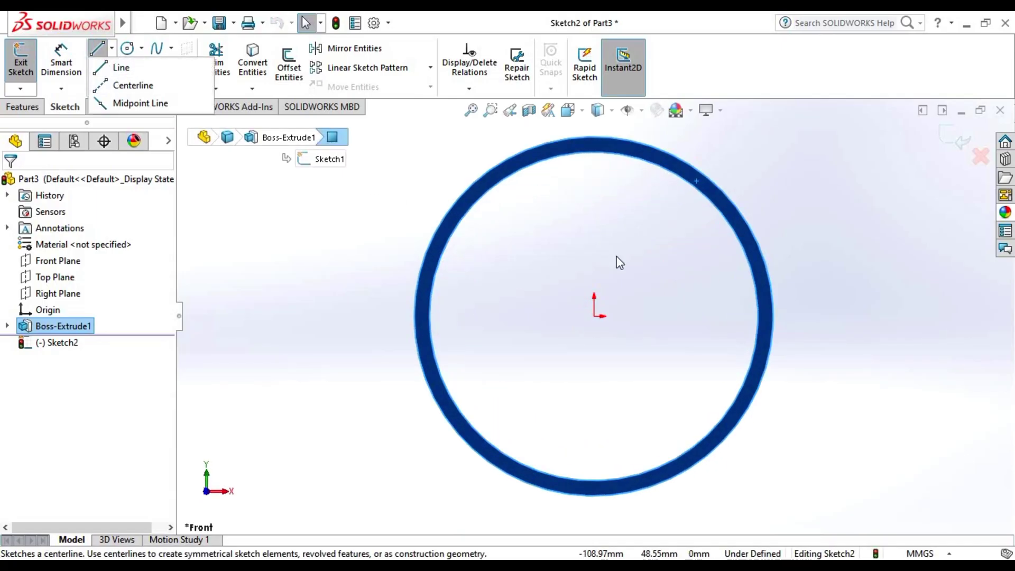
left_click(594, 316)
left_click(594, 139)
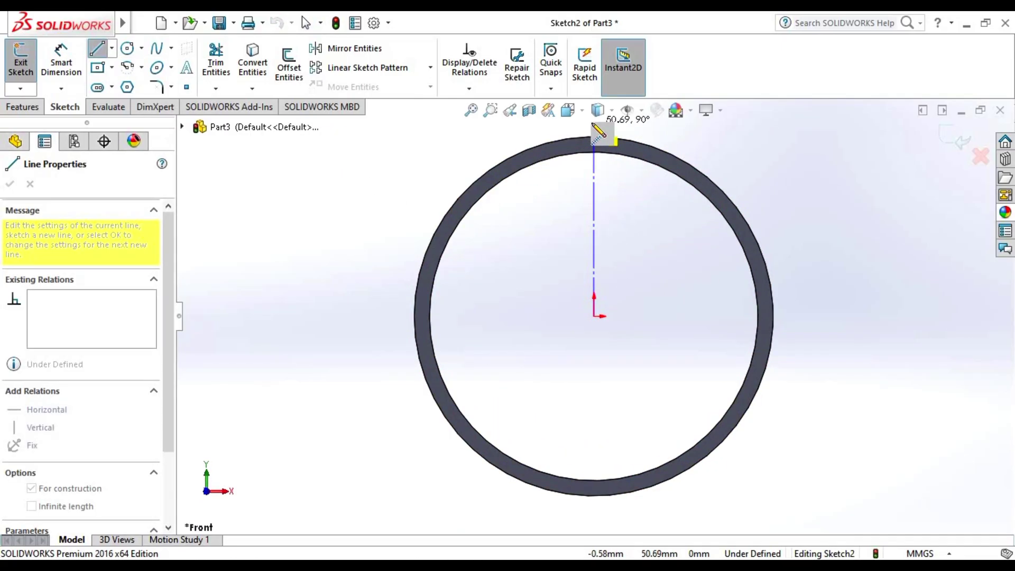
key("Escape")
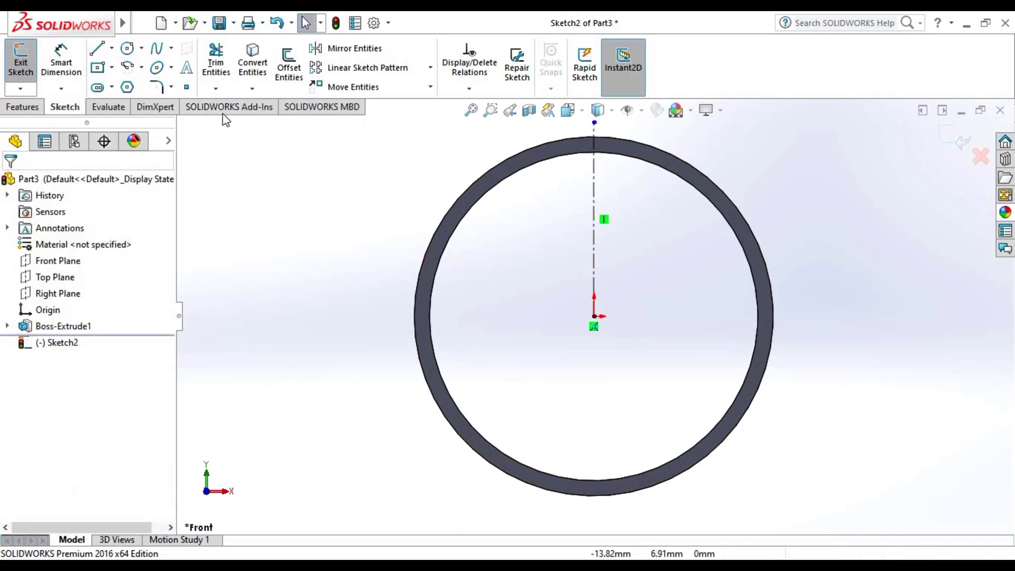
- Draw a circle centred on the origin and dimension it Ø90 mm
left_click(129, 50)
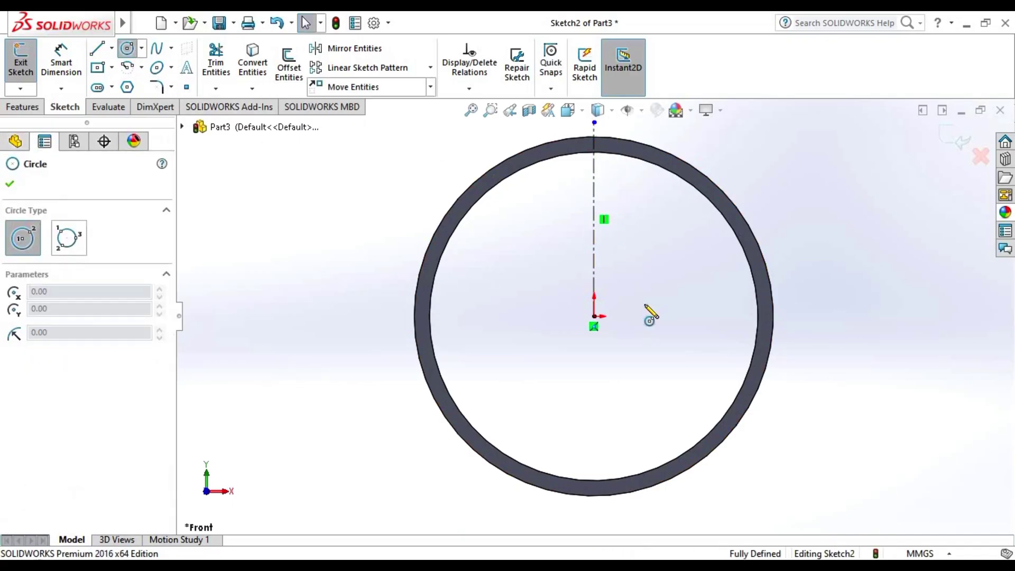
left_click(594, 316)
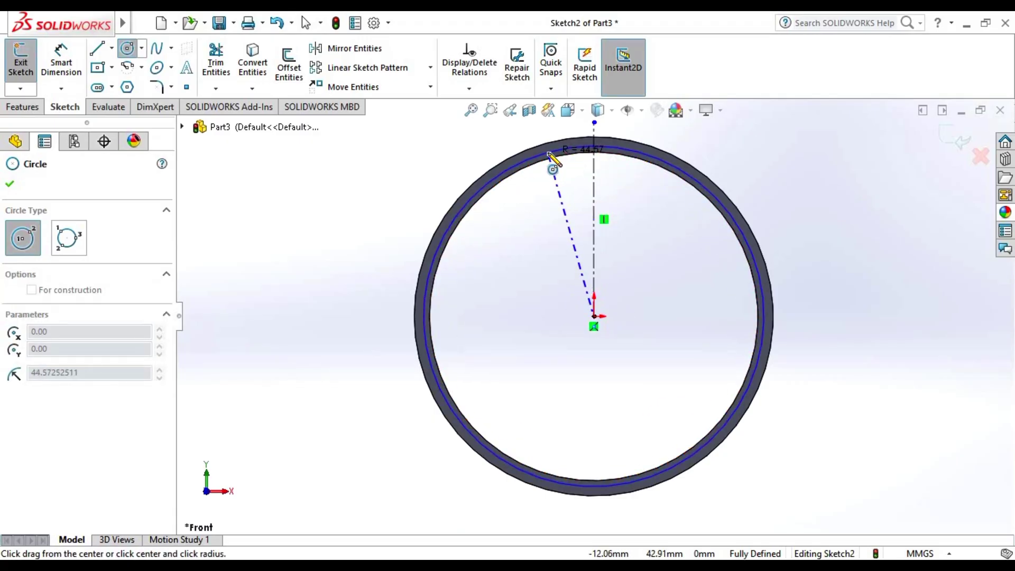
left_click(459, 216)
key("Escape")
left_click(61, 63)
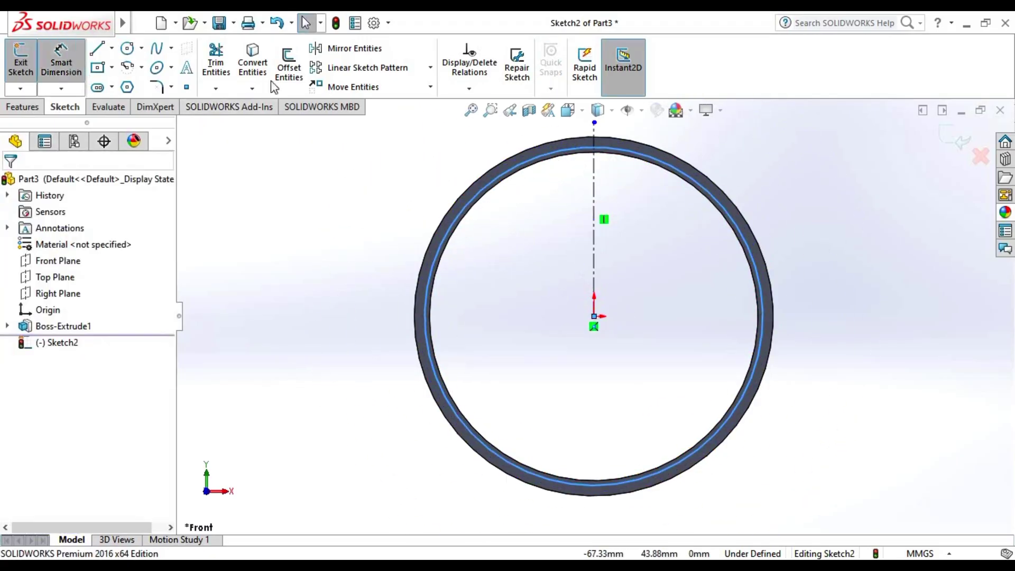
left_click(416, 323)
left_click(389, 318)
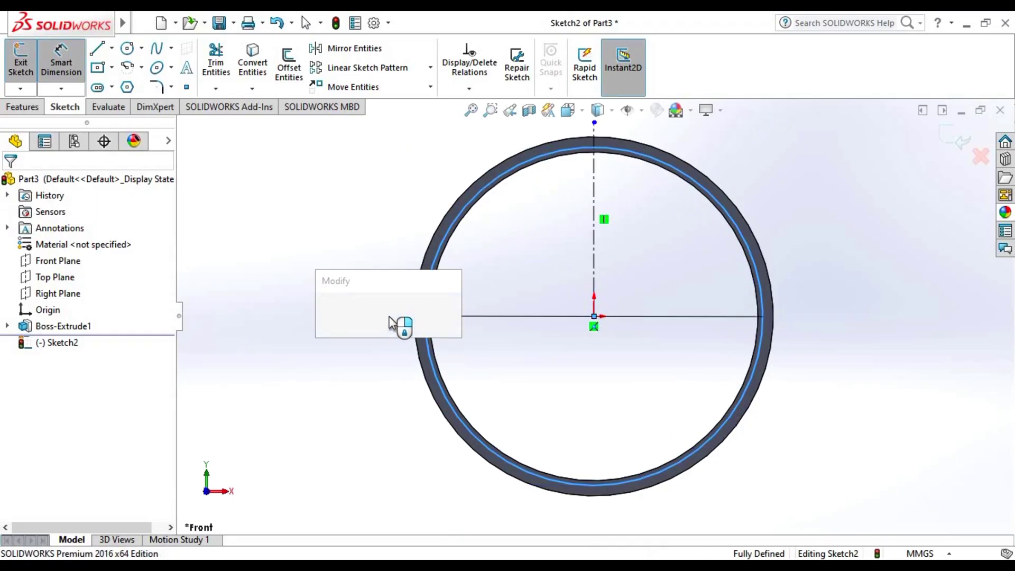
type("90")
key("Return")
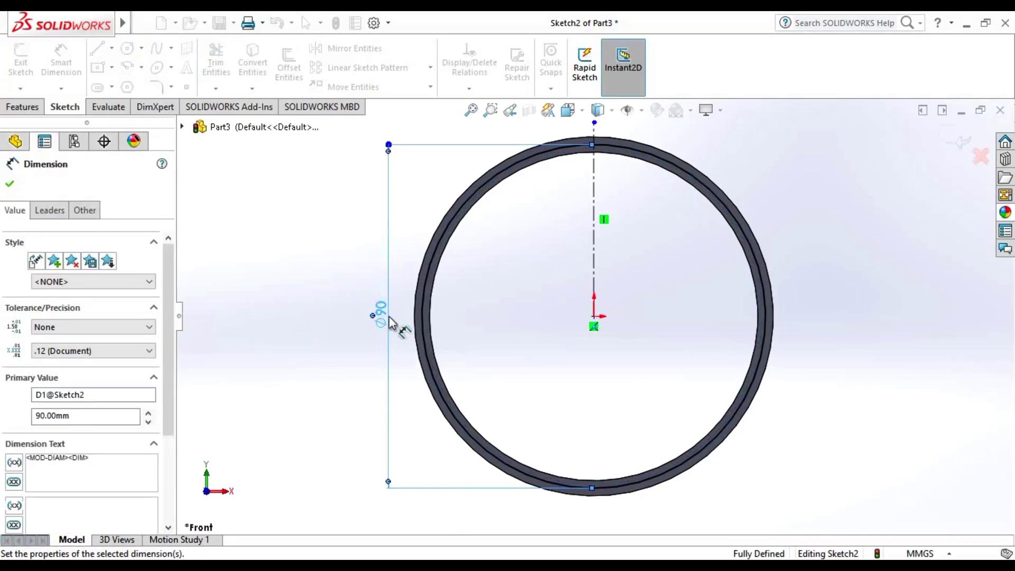
key("Escape")
key("Escape")
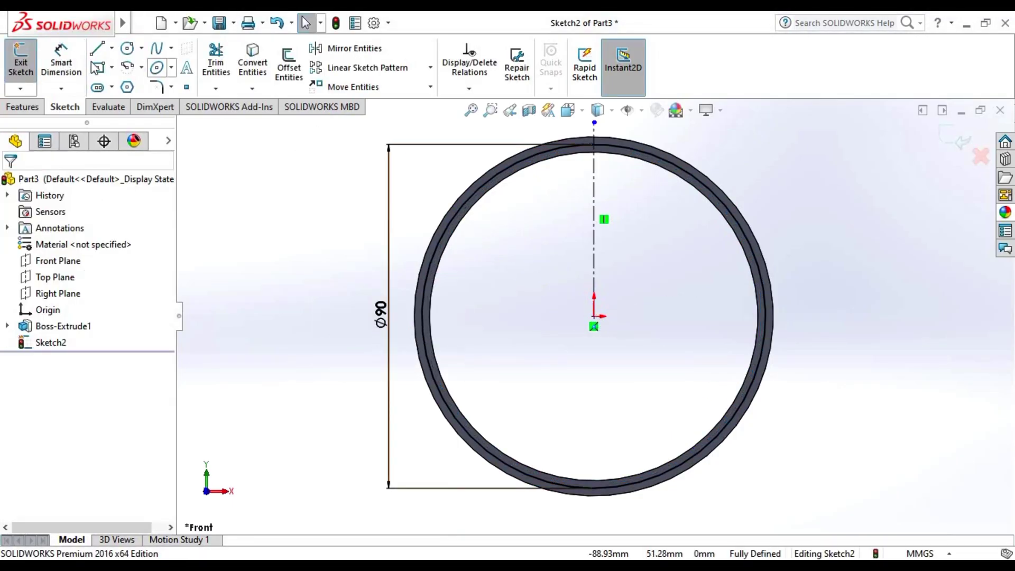
- Convert the Ø90 circle into construction geometry
left_click(464, 202)
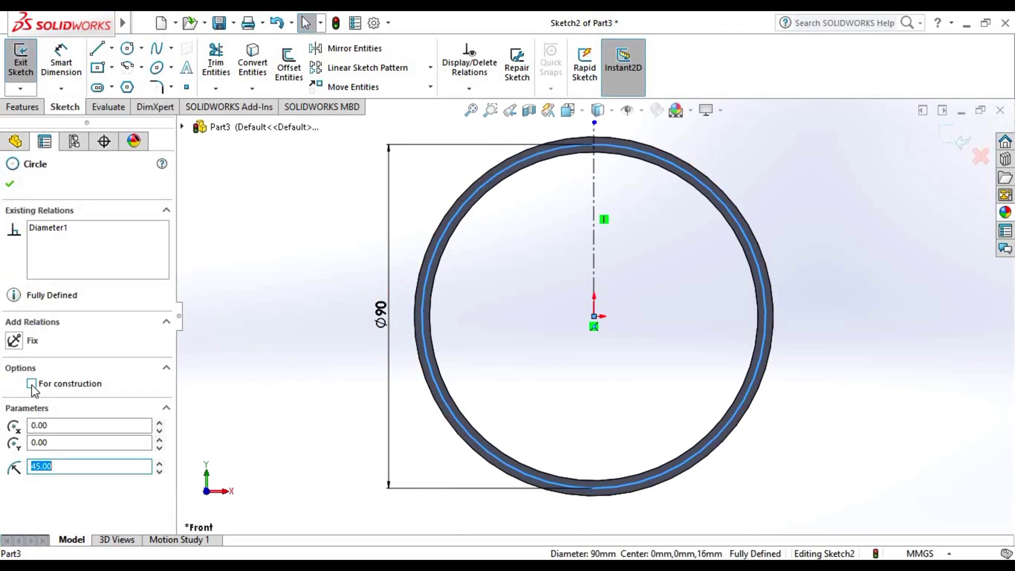
left_click(32, 384)
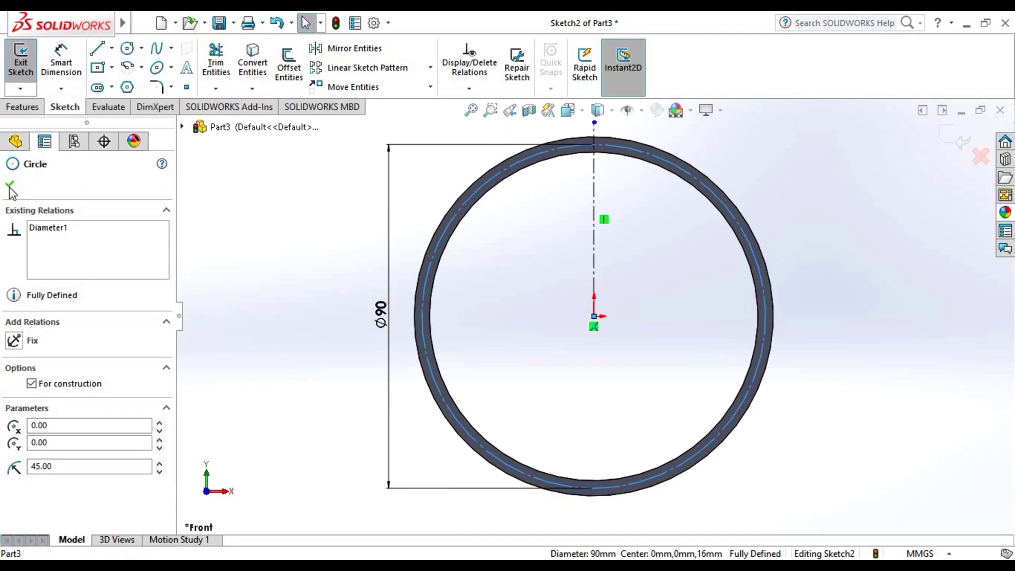
left_click(10, 187)
left_click(876, 231)
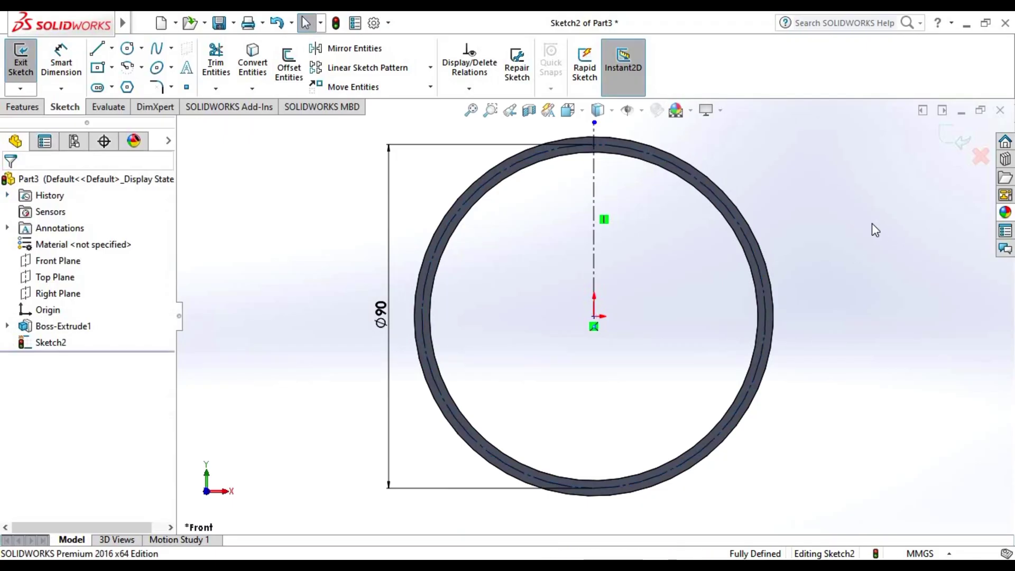
- Draw a small circle on the construction circle's top and trim away its left half
left_click(126, 53)
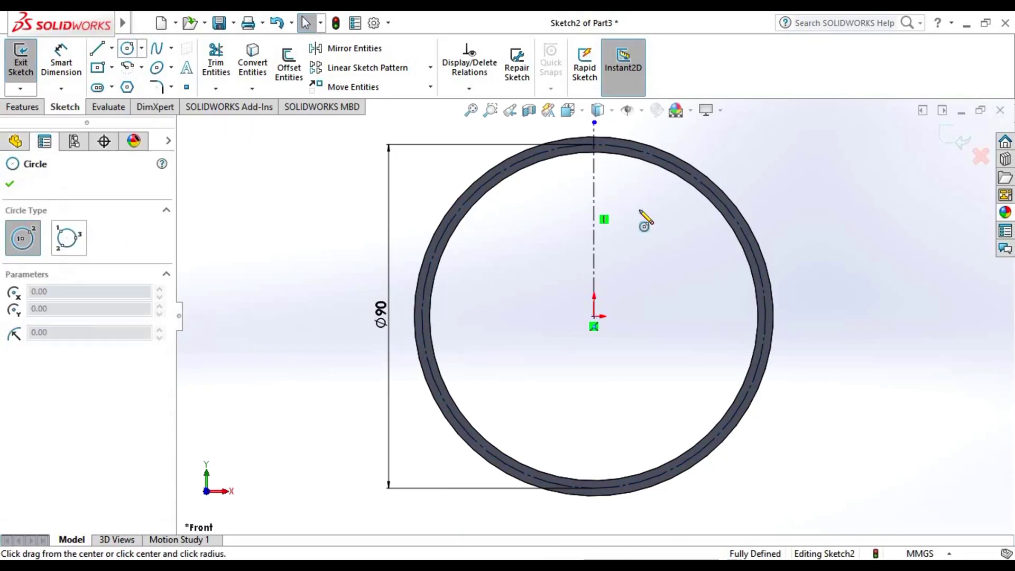
scroll(608, 156, "down", 5)
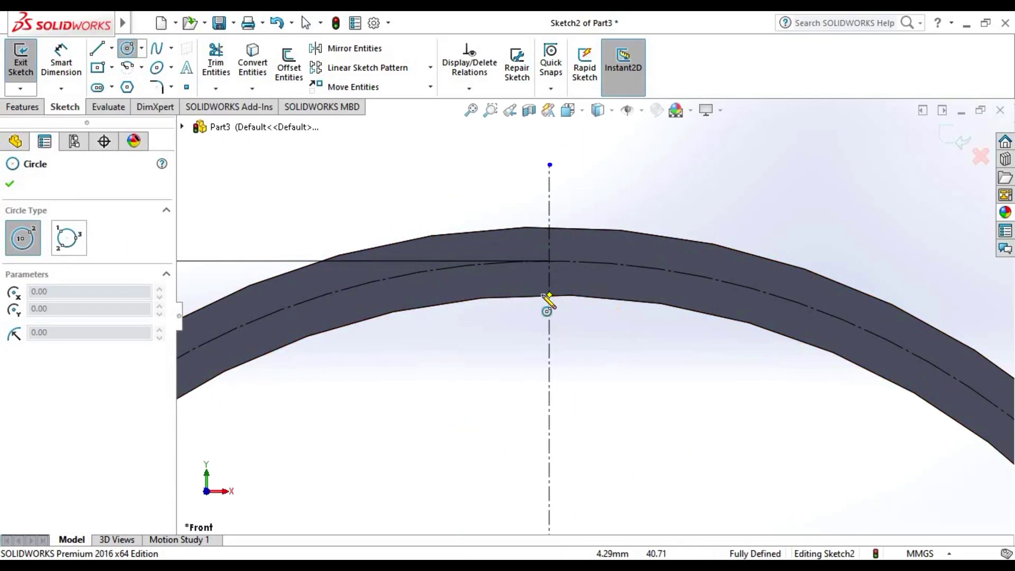
left_click(550, 261)
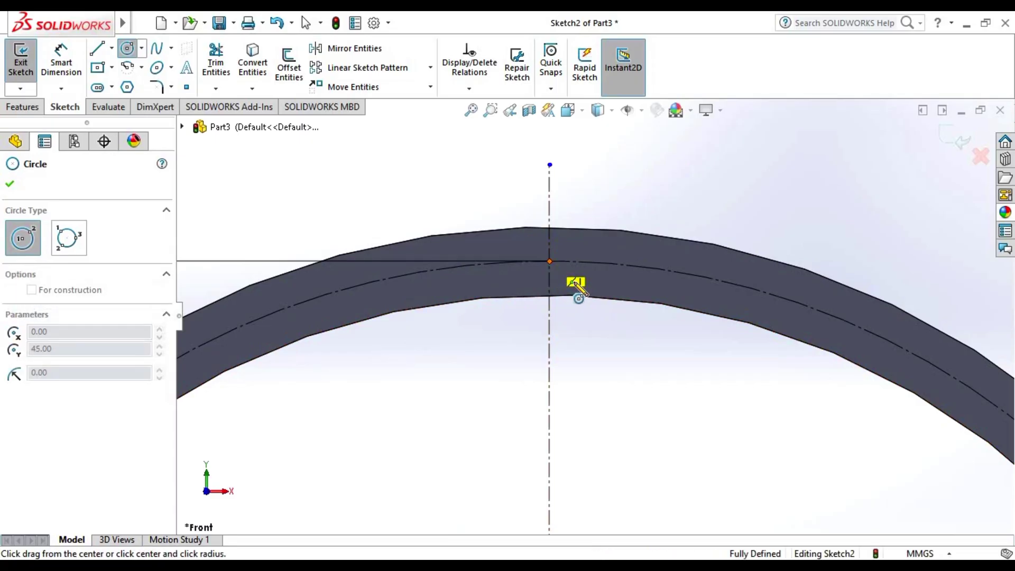
left_click(602, 312)
key("Escape")
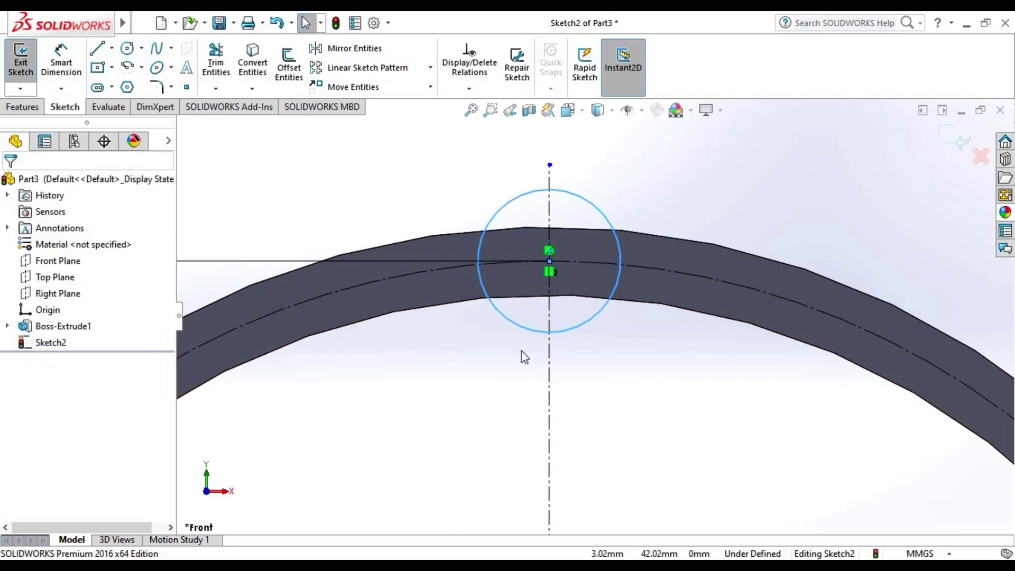
key("Escape")
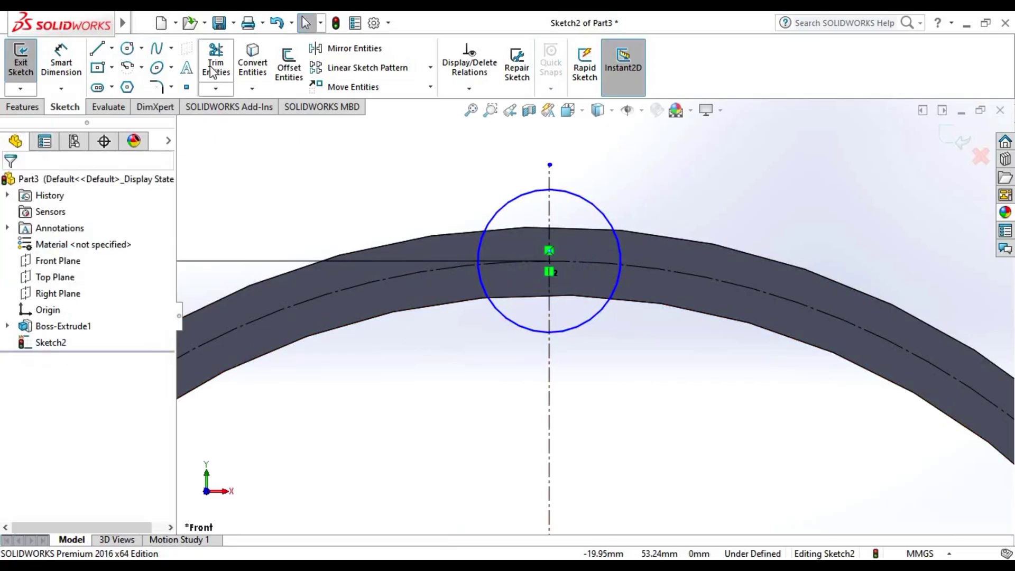
left_click(213, 72)
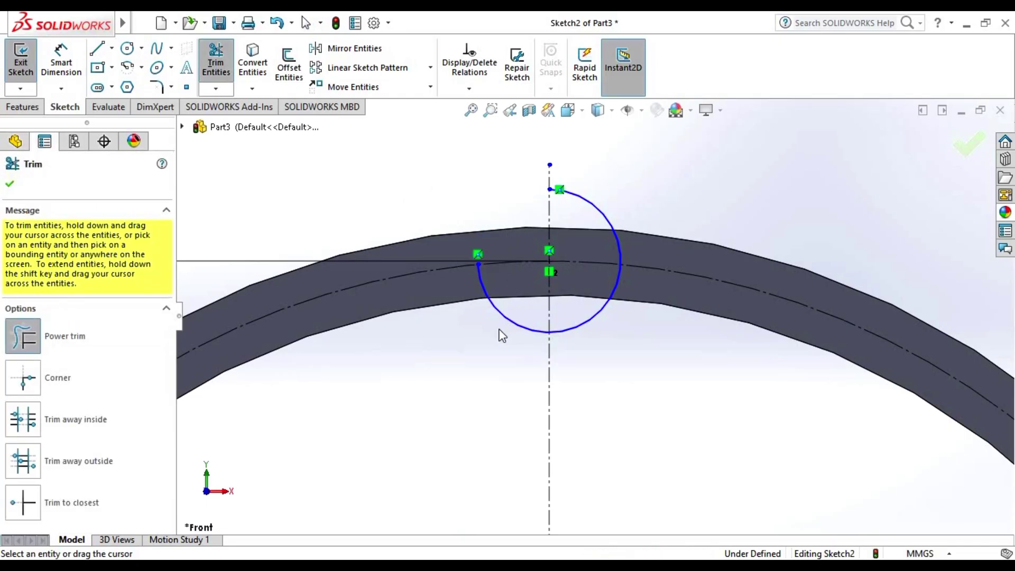
left_click_drag(510, 275, 501, 335)
left_click(10, 185)
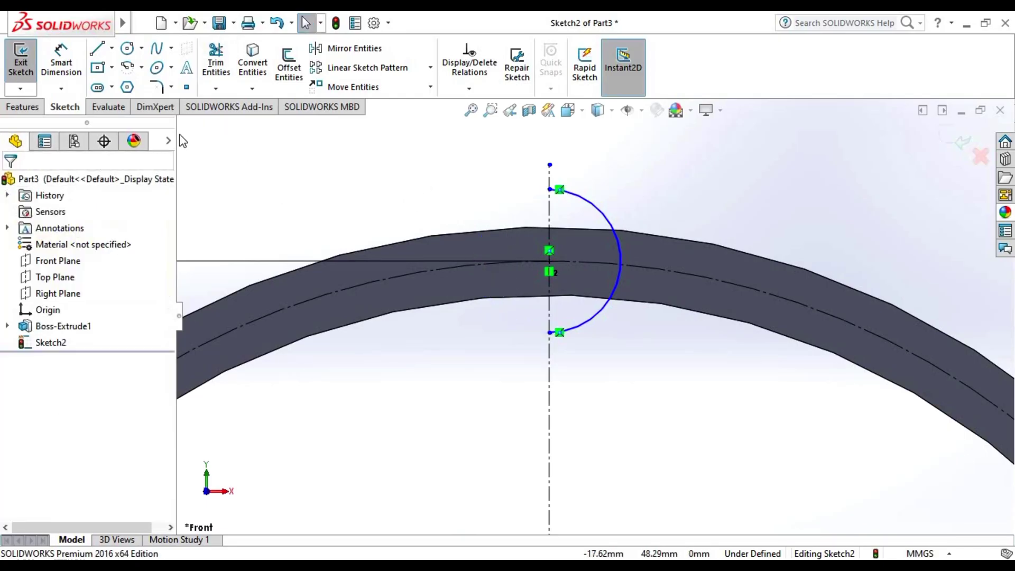
- Dimension the remaining half arc to R12 mm
left_click(66, 66)
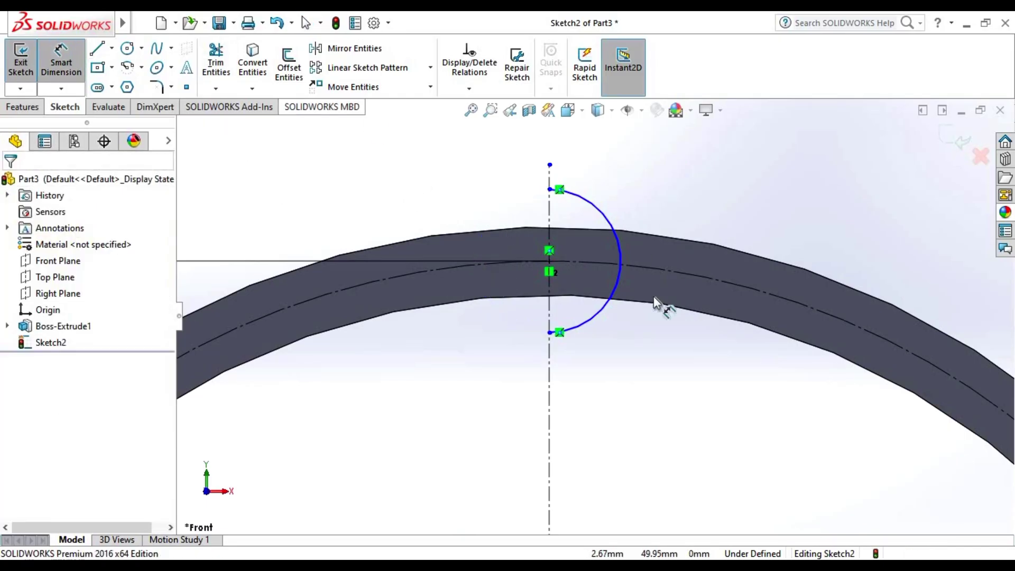
left_click(608, 312)
left_click(690, 381)
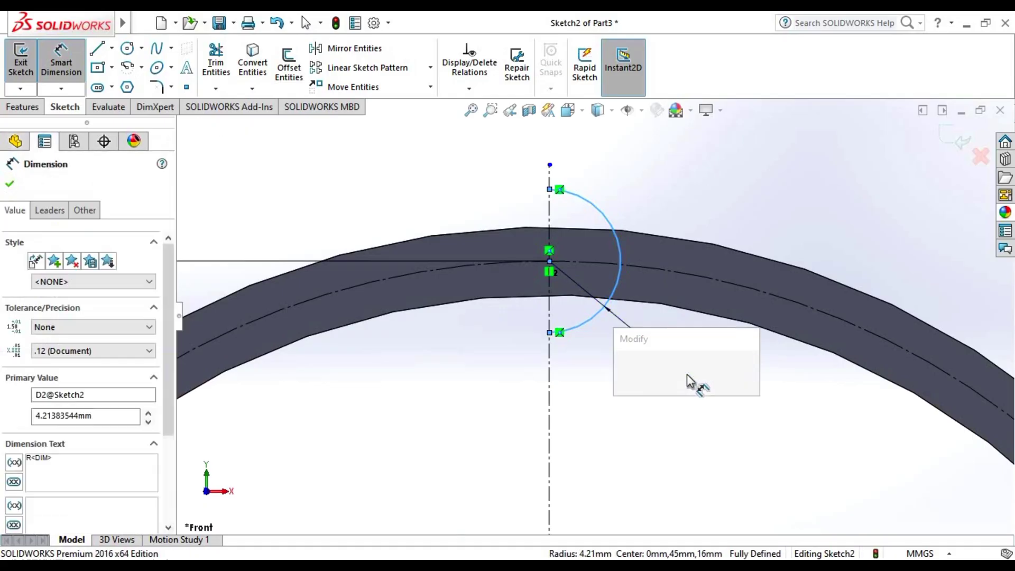
type("12")
key("Return")
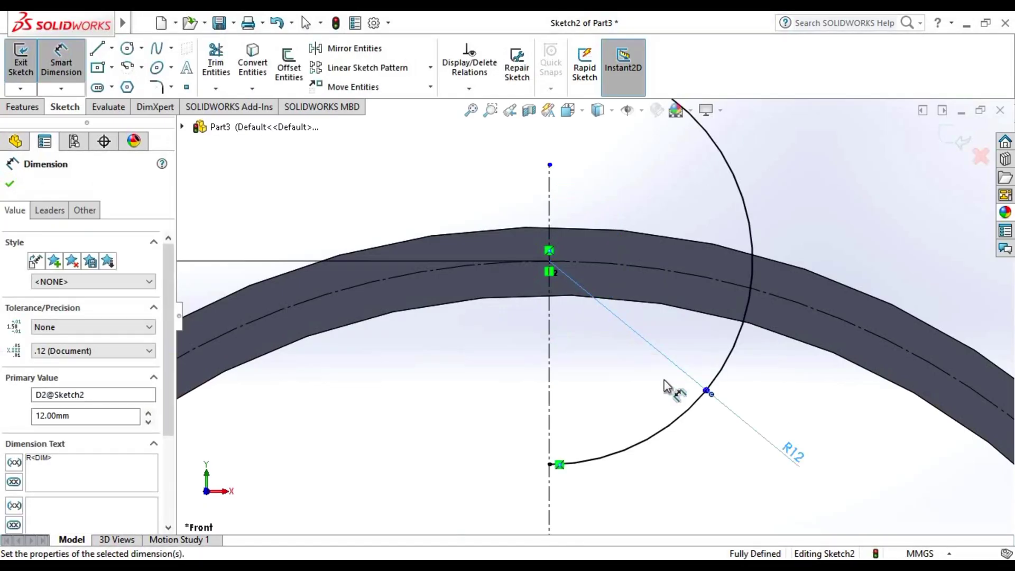
key("Escape")
key("Escape")
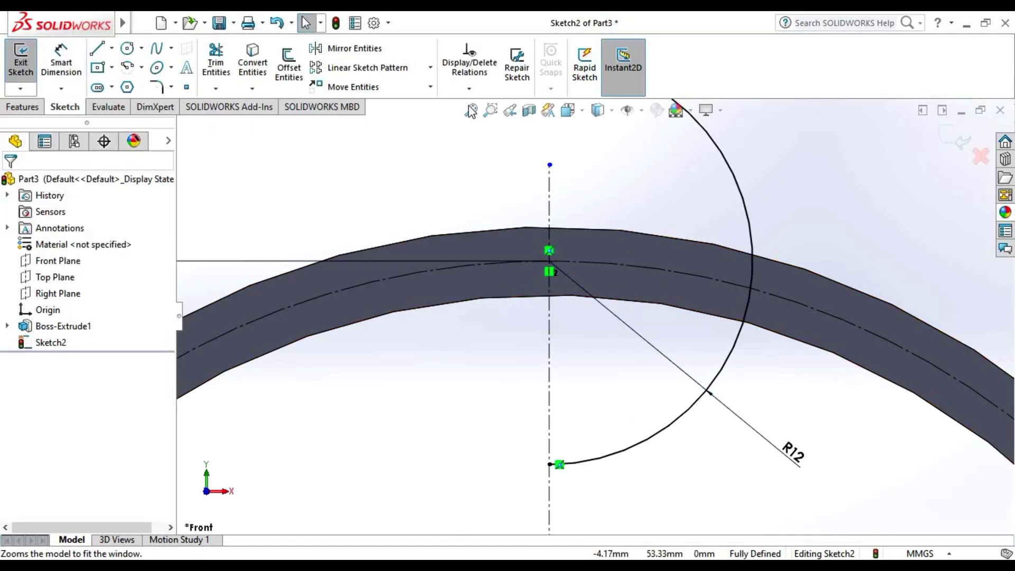
- Drag the arc's top end up the centreline and begin a revolved cut
left_click(471, 109)
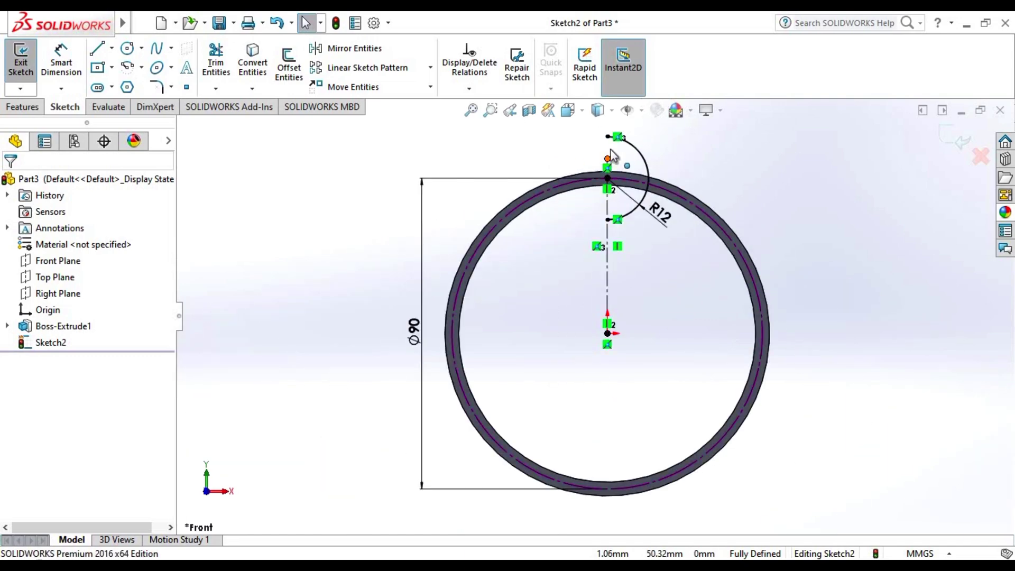
left_click_drag(608, 159, 607, 125)
key("Escape")
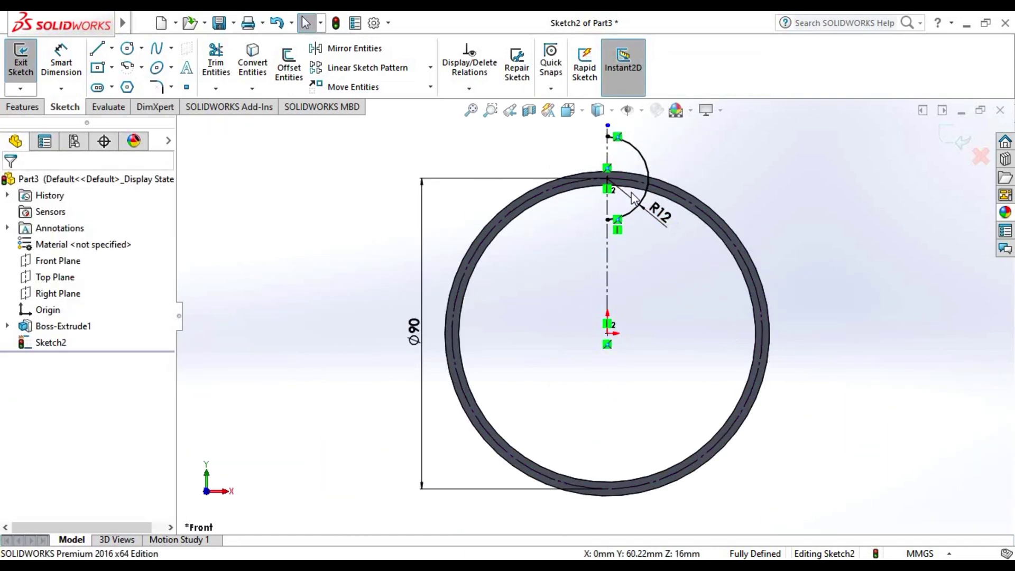
scroll(626, 165, "down", 2)
scroll(630, 230, "down", 2)
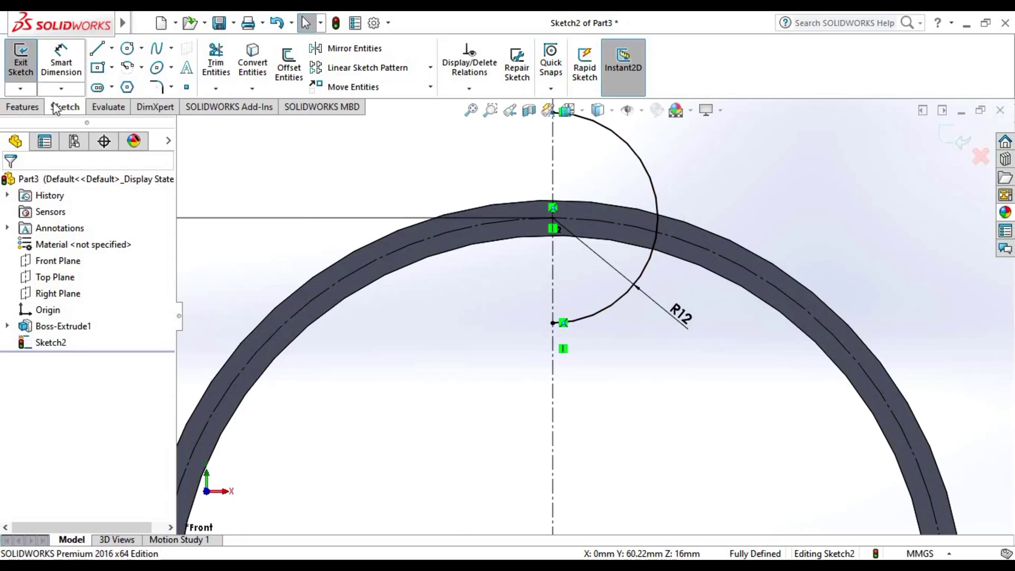
left_click(22, 106)
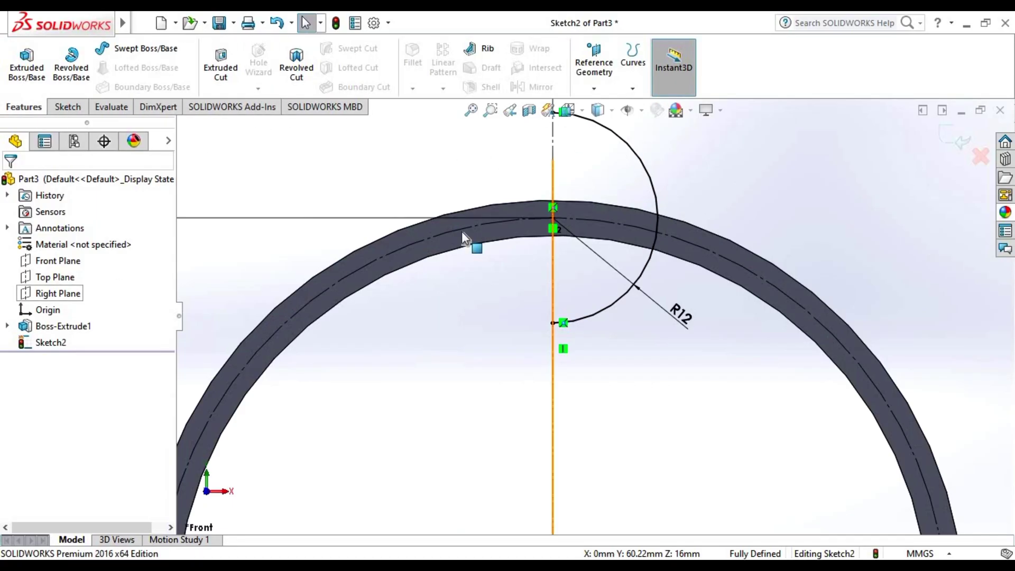
left_click(300, 65)
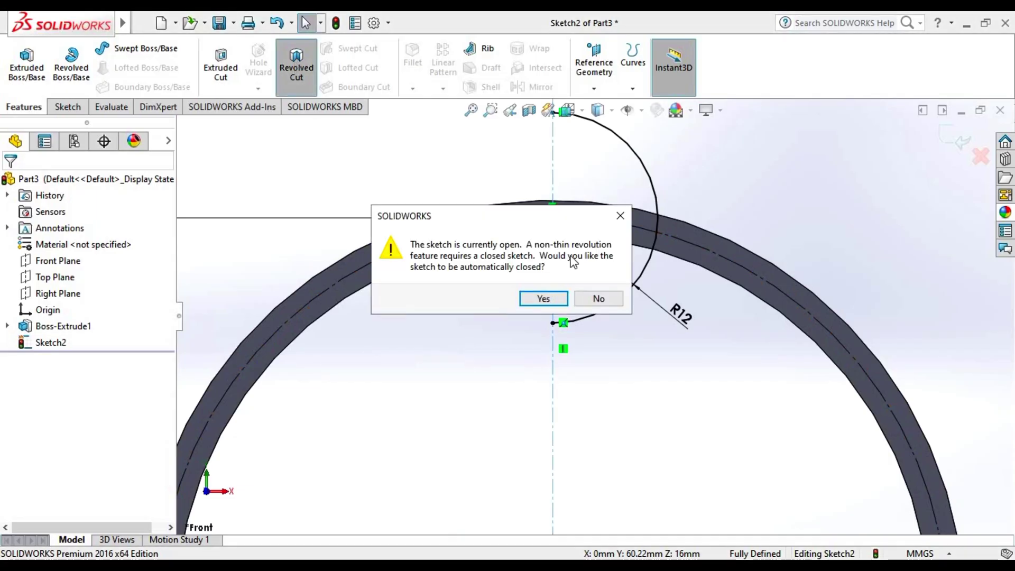
- Auto-close the sketch and revolve-cut the R12 pocket 360° as Cut-Revolve1
left_click(537, 298)
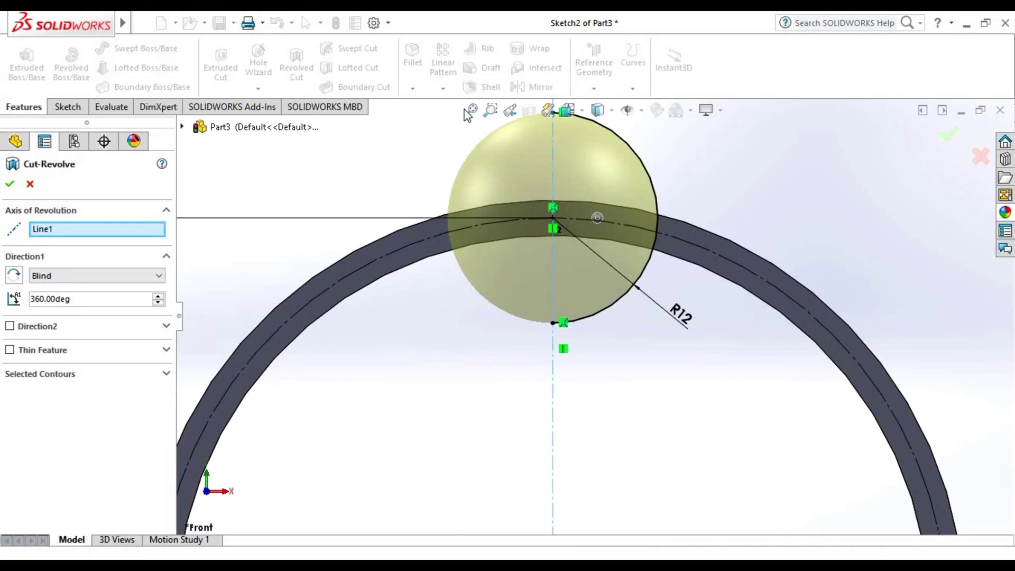
left_click(471, 109)
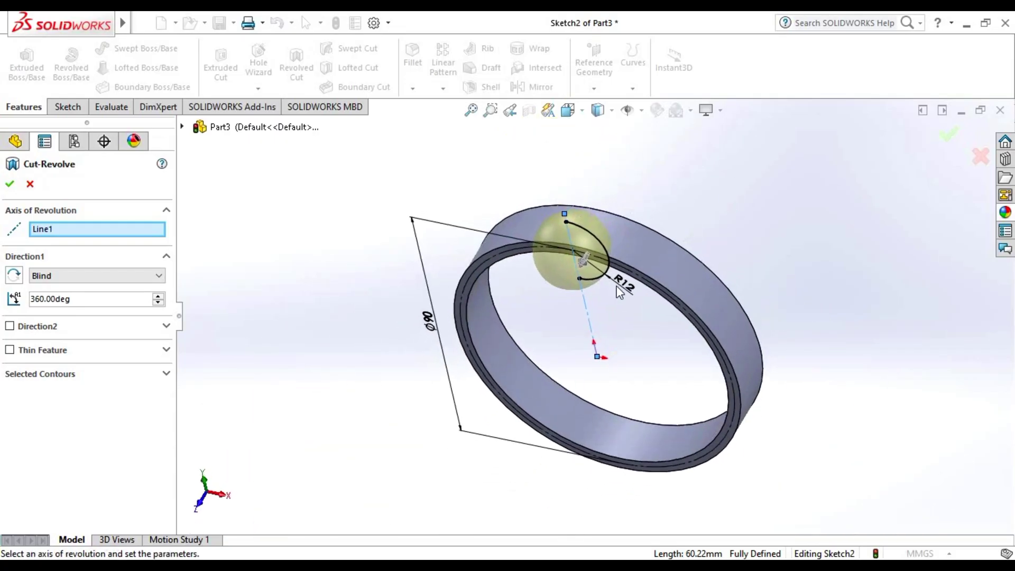
left_click(14, 184)
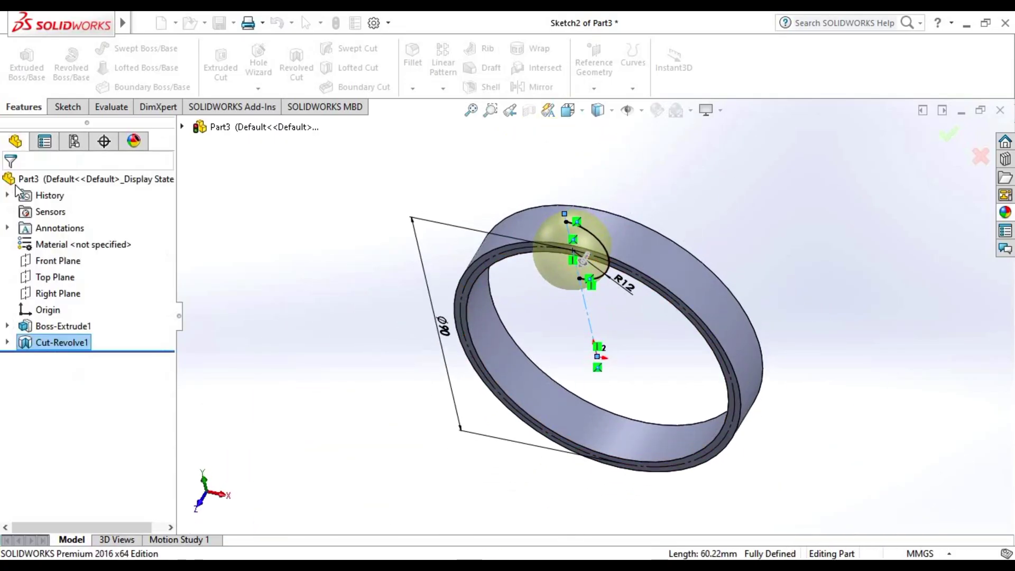
left_click(467, 207)
middle_click_drag(670, 275, 775, 220)
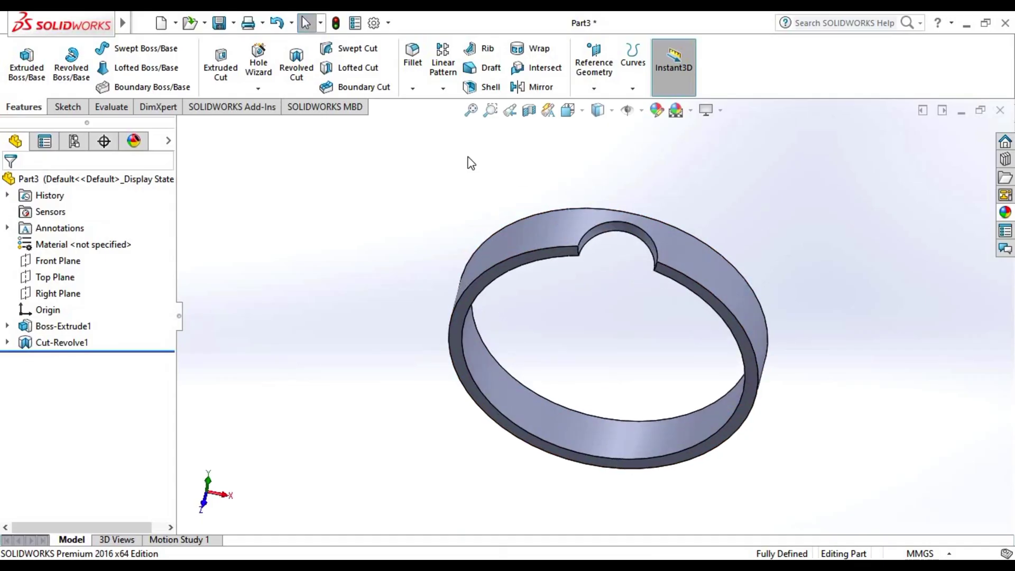
- Fillet the pocket edge and inner ring edge at 2.1 mm, then show temporary axes
left_click(418, 62)
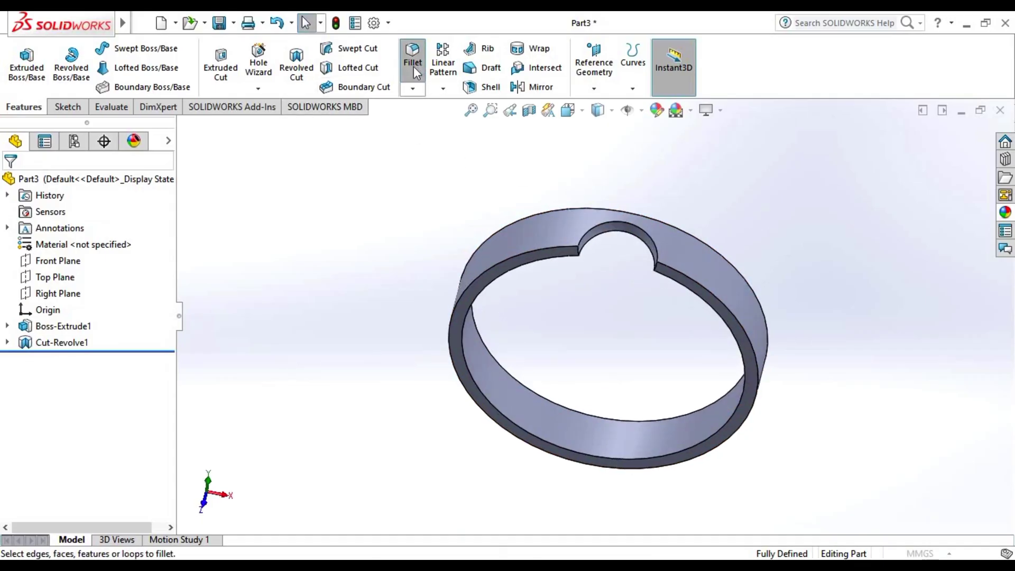
type("2")
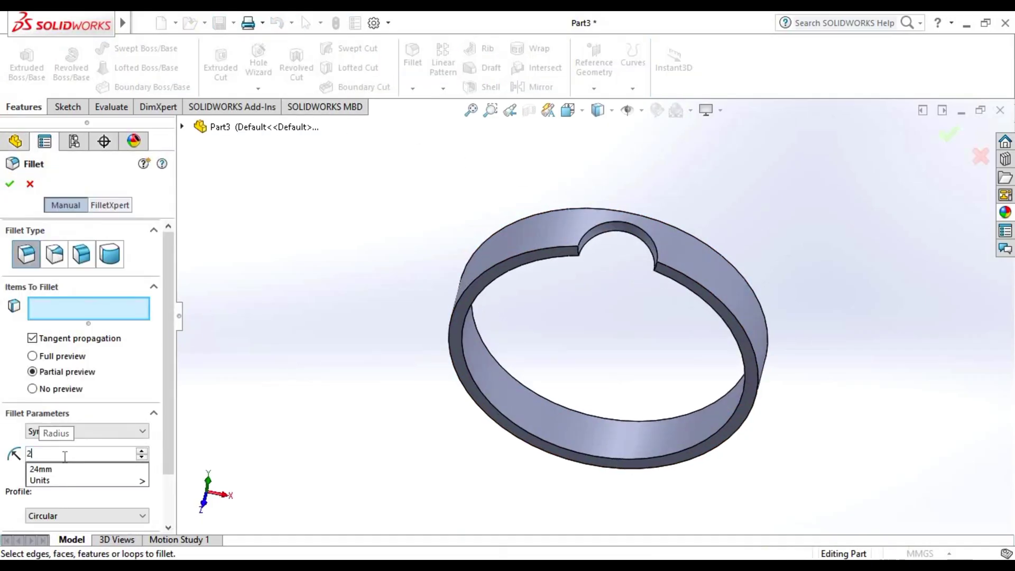
type(".1")
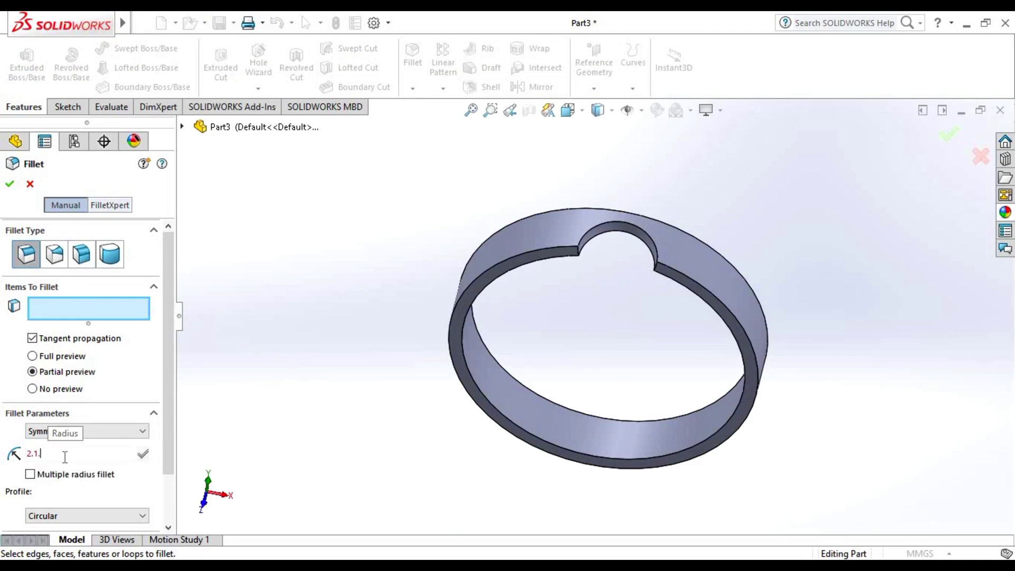
key("BackSpace")
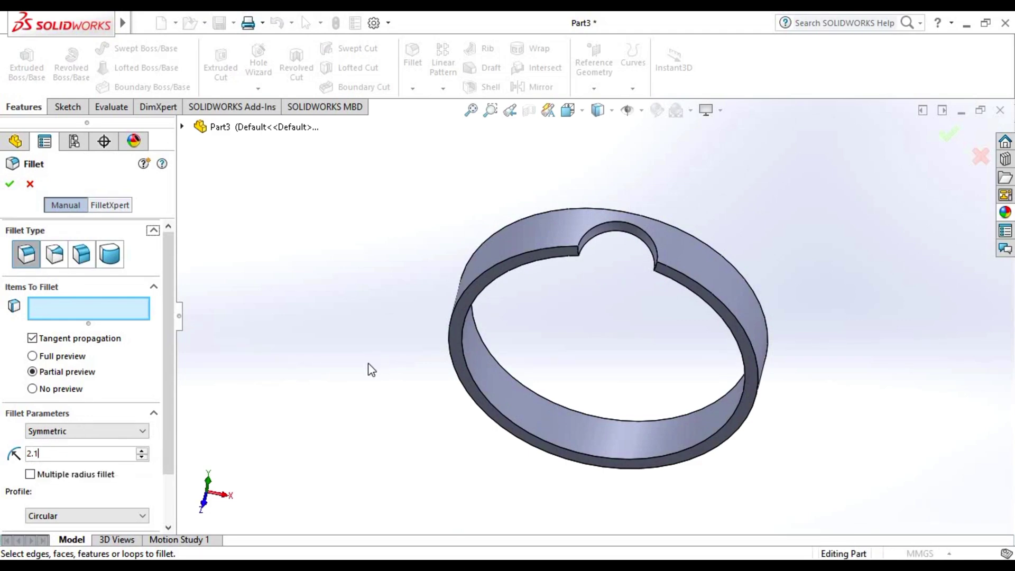
left_click(580, 256)
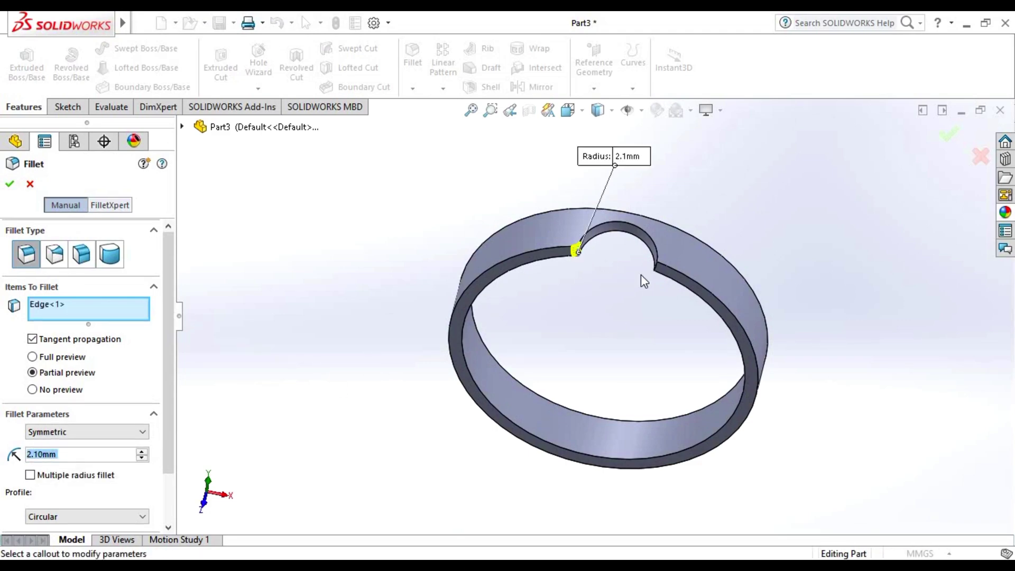
left_click(657, 272)
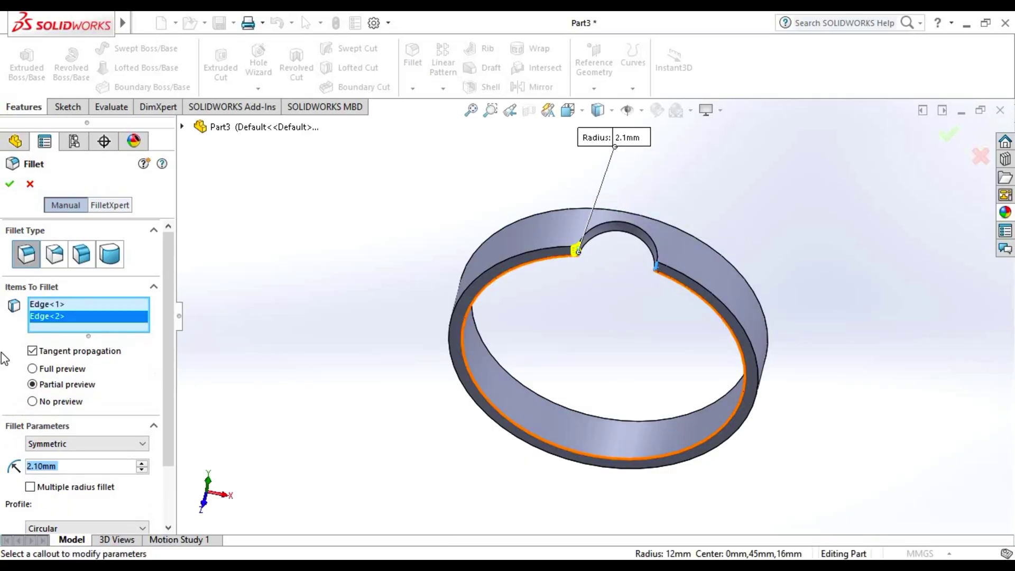
left_click(7, 185)
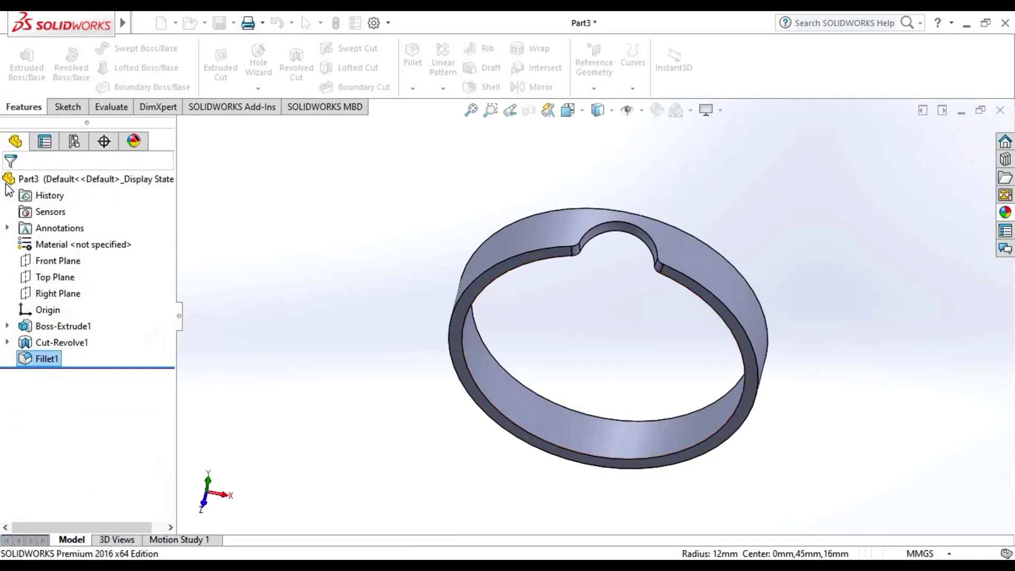
left_click(642, 111)
left_click(653, 155)
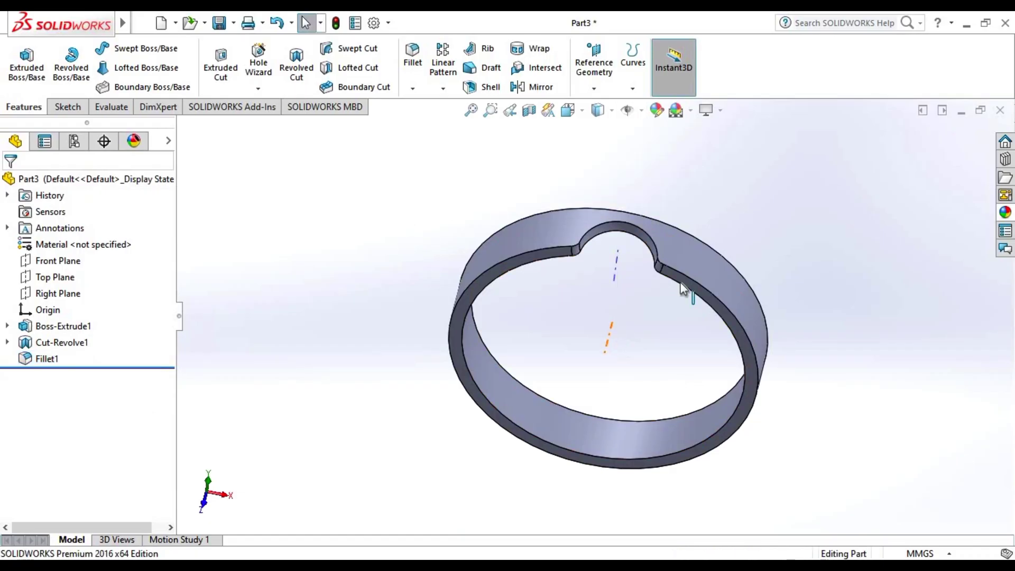
- Circular-pattern Cut-Revolve1 and Fillet1 8 times over 360° around the ring's central axis
left_click(442, 92)
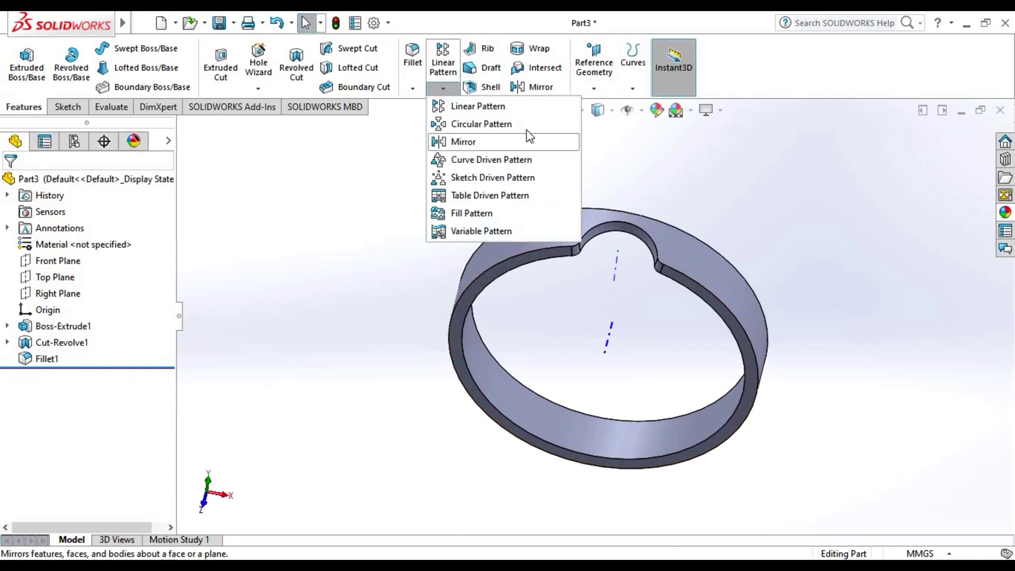
left_click(542, 127)
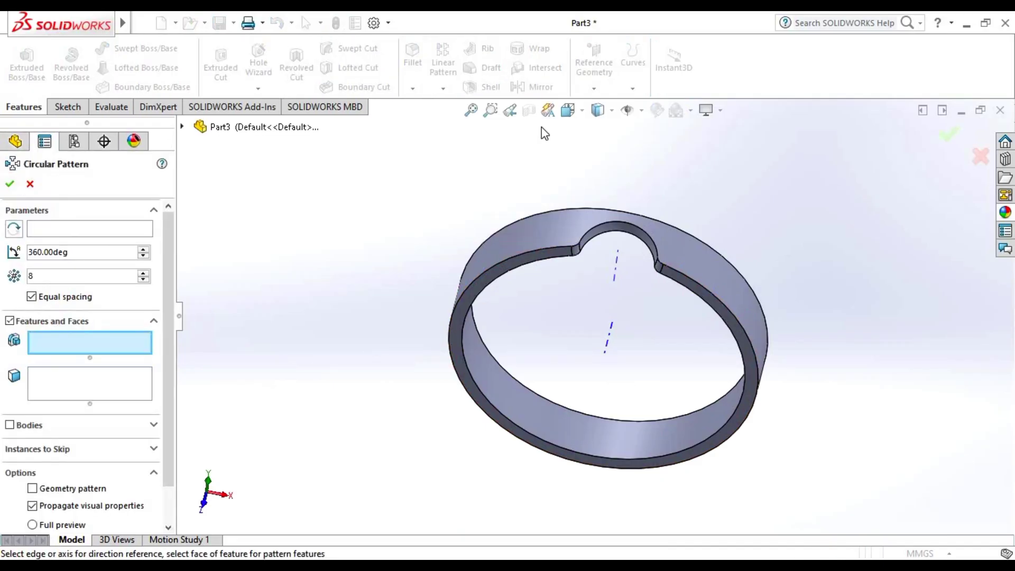
left_click(633, 233)
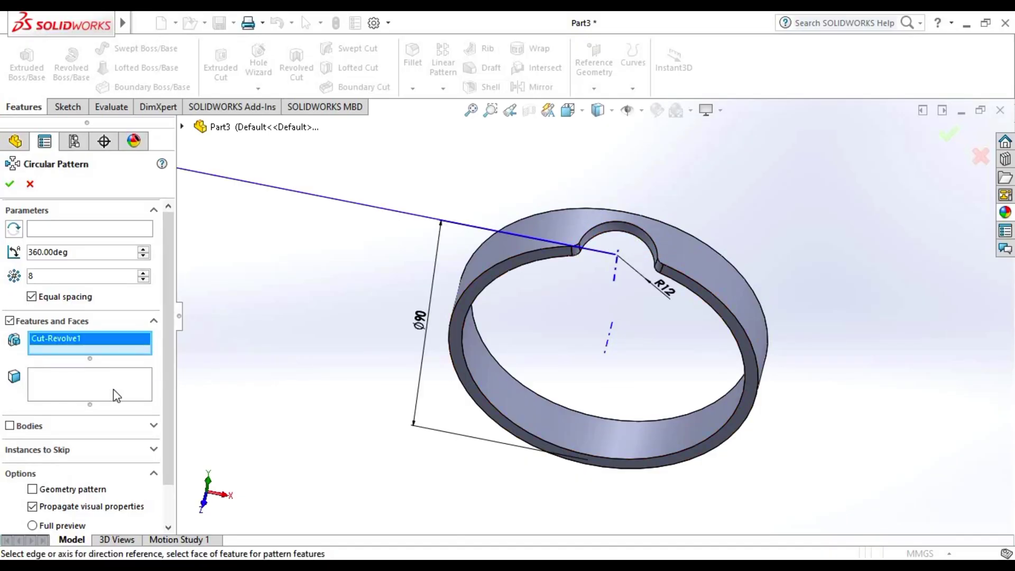
left_click(73, 230)
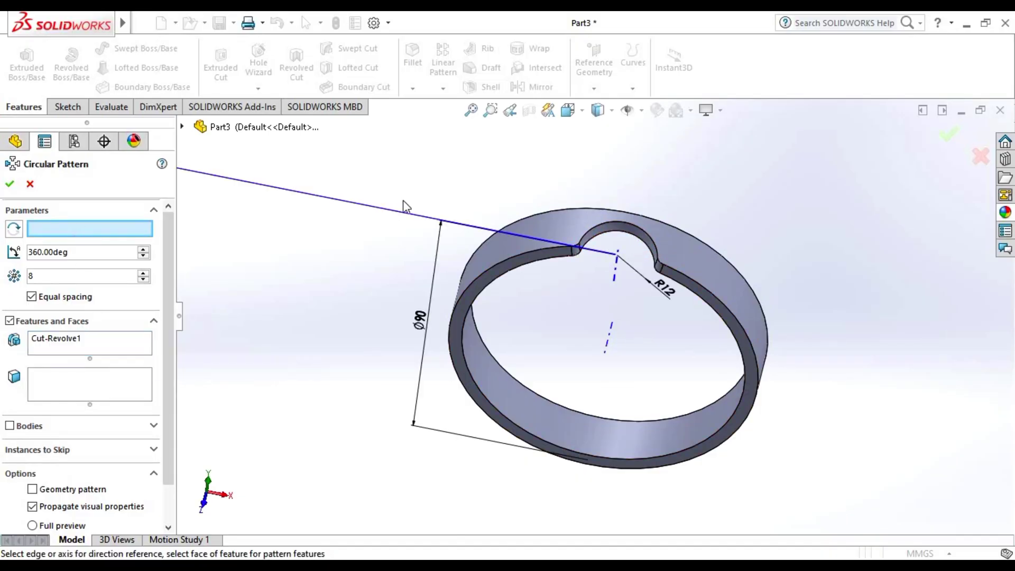
left_click(611, 343)
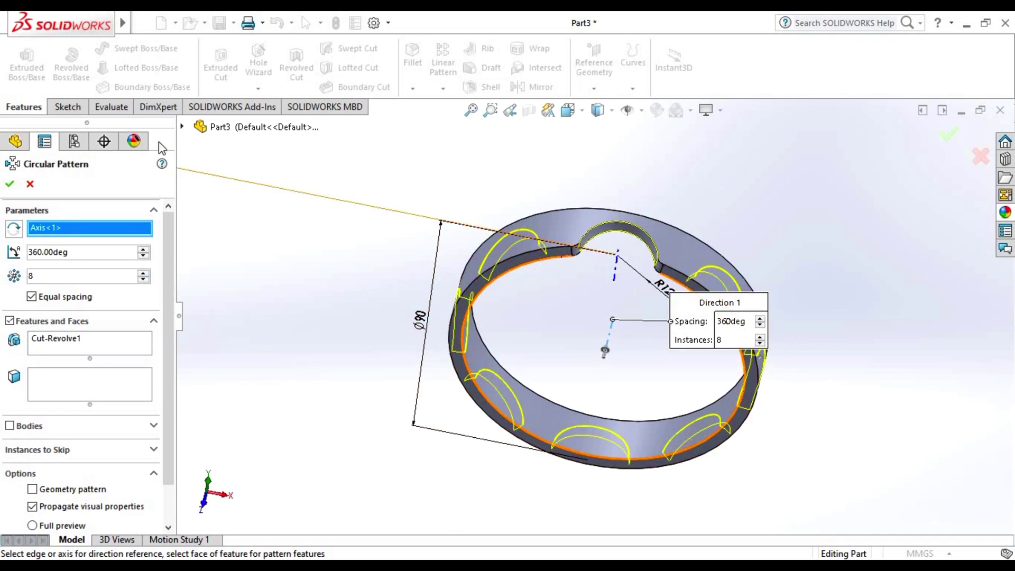
left_click(182, 127)
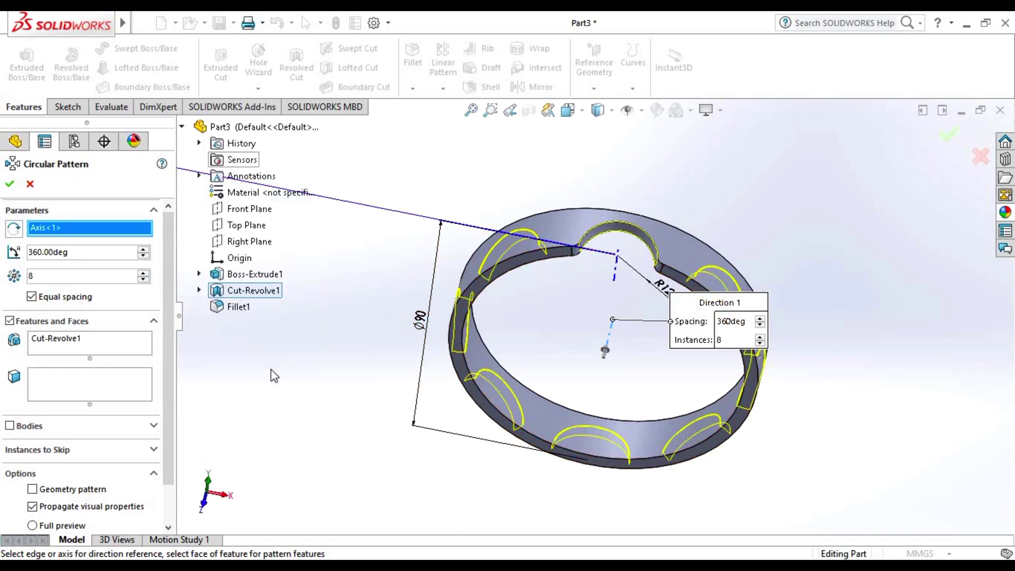
left_click(238, 306)
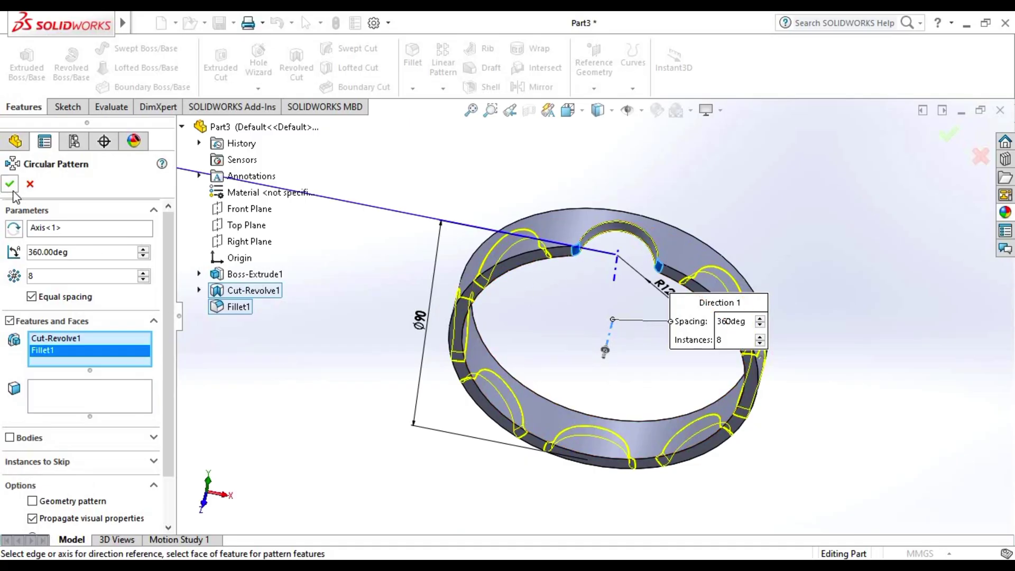
left_click(143, 275)
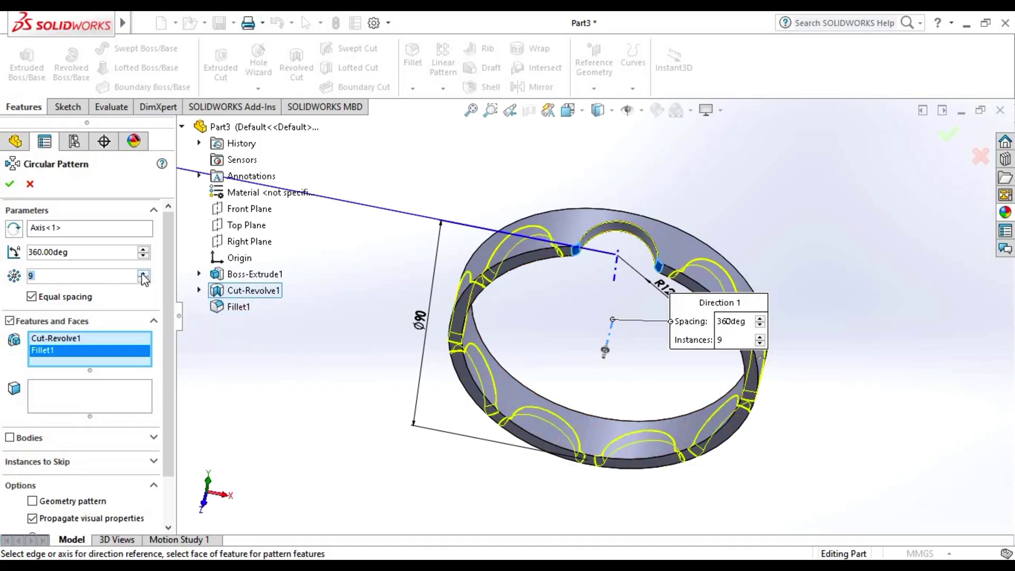
left_click(143, 280)
left_click(143, 280)
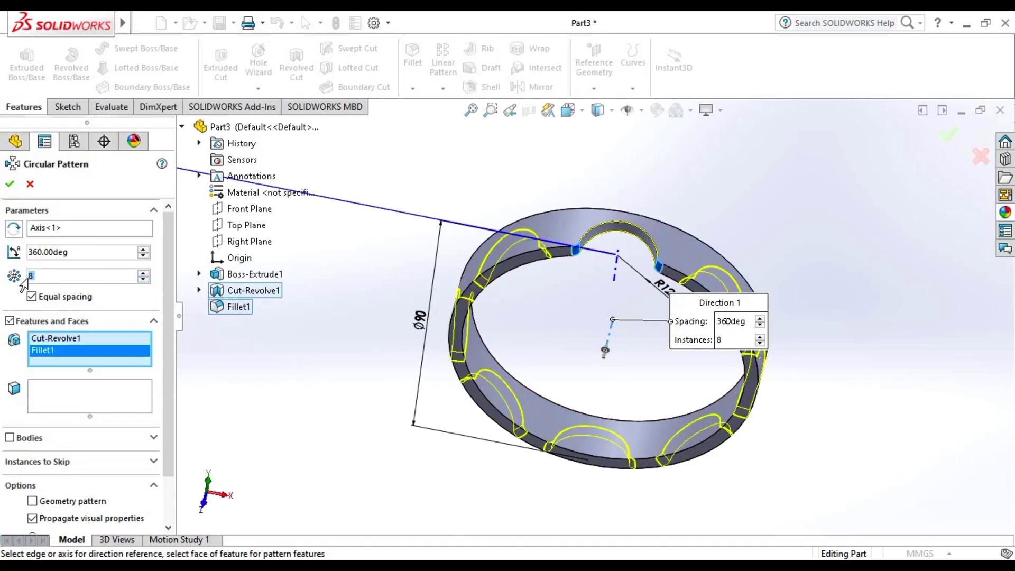
left_click(11, 183)
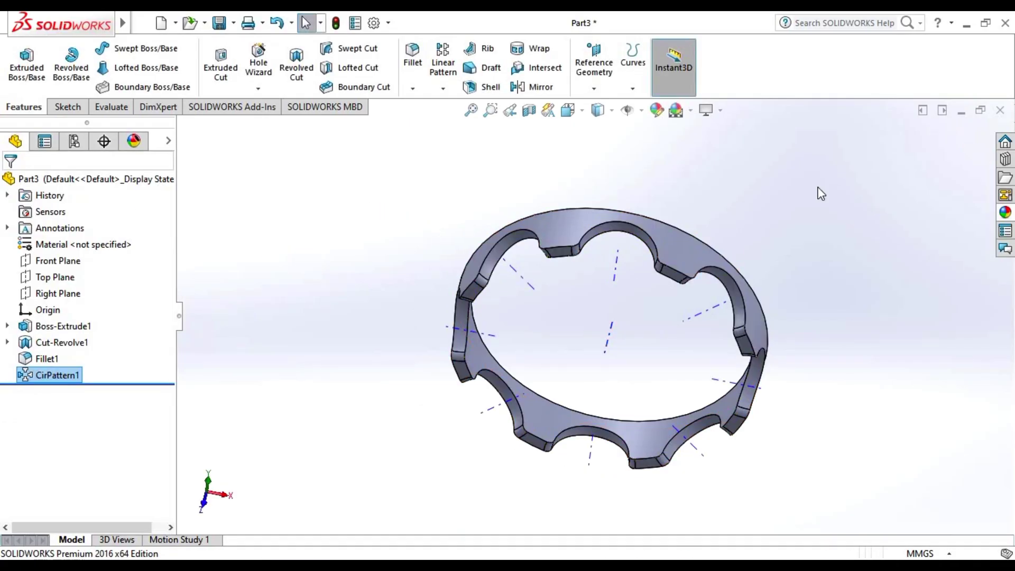
mouse_move(855, 231)
middle_mouse_down()
mouse_move(779, 328)
mouse_move(890, 303)
mouse_move(862, 365)
middle_mouse_up()
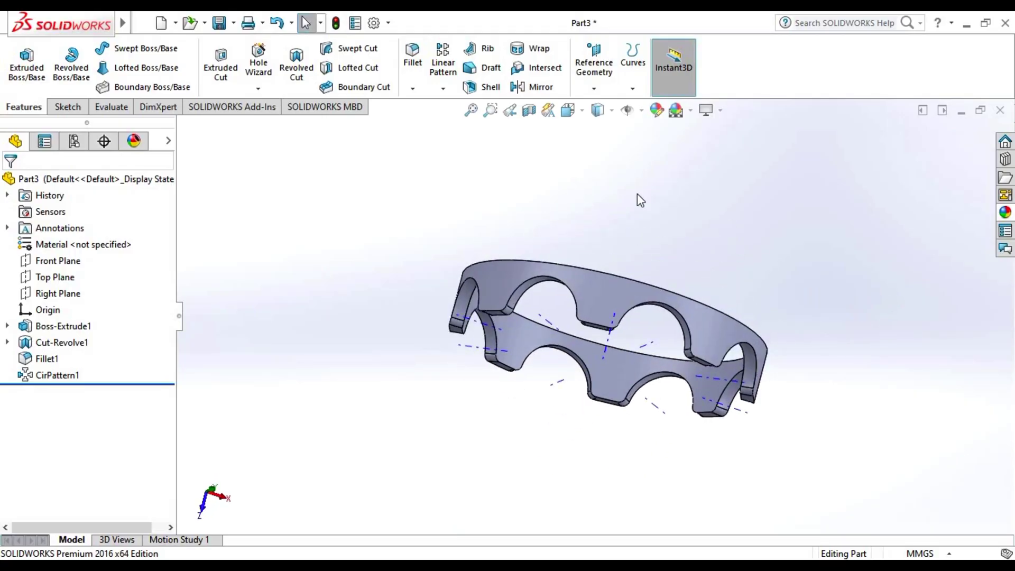
- Hide the temporary axes and start a shell with a 1.5 mm wall thickness
left_click(643, 114)
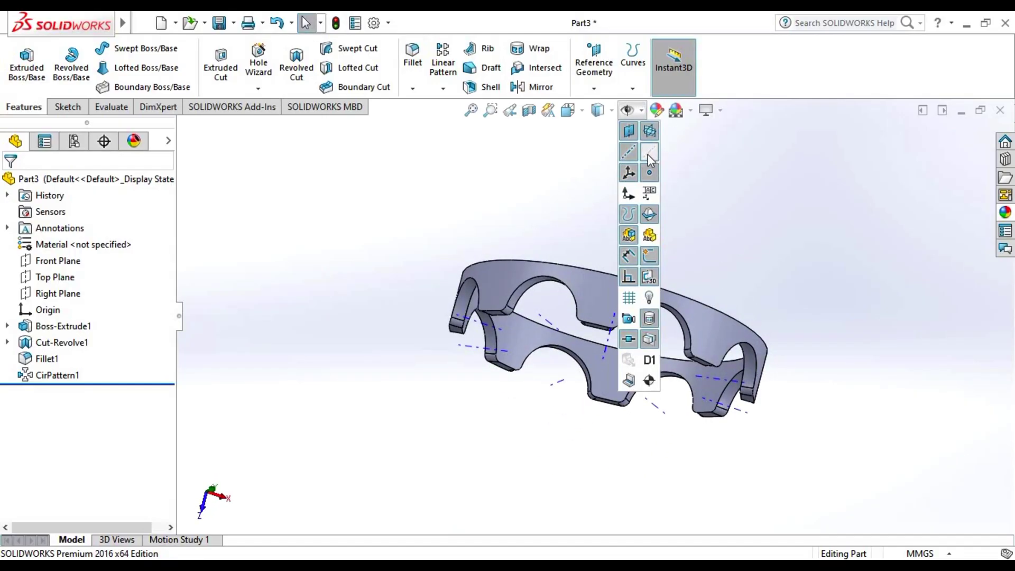
left_click(649, 154)
mouse_move(779, 247)
middle_mouse_down()
mouse_move(749, 248)
mouse_move(761, 279)
mouse_move(793, 253)
middle_mouse_up()
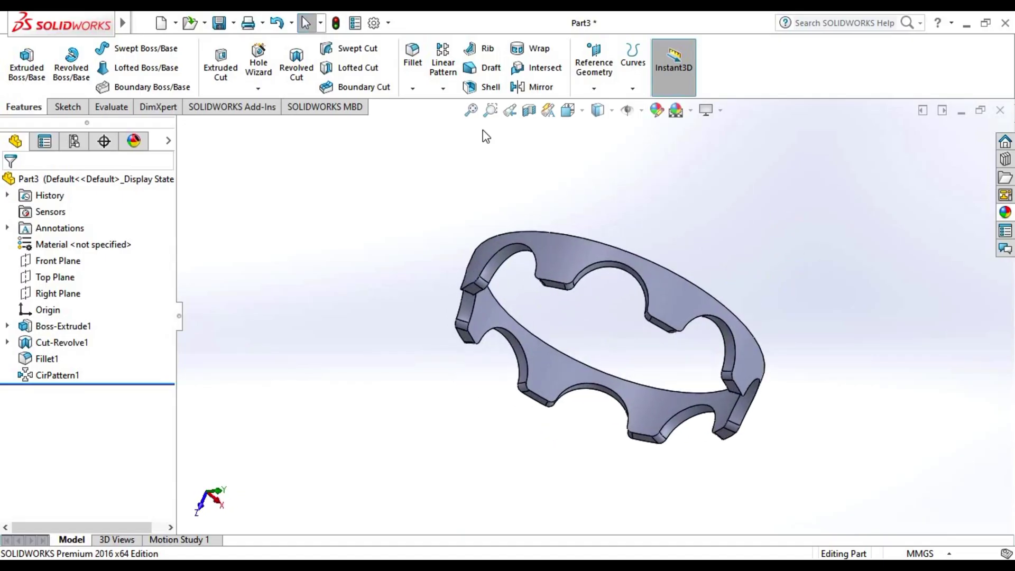
left_click(489, 89)
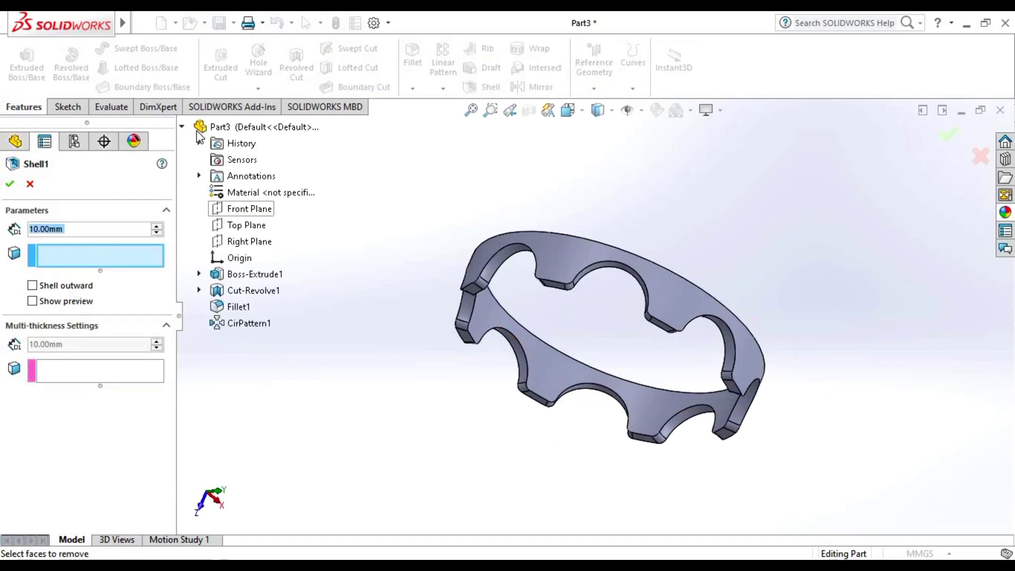
left_click(88, 224)
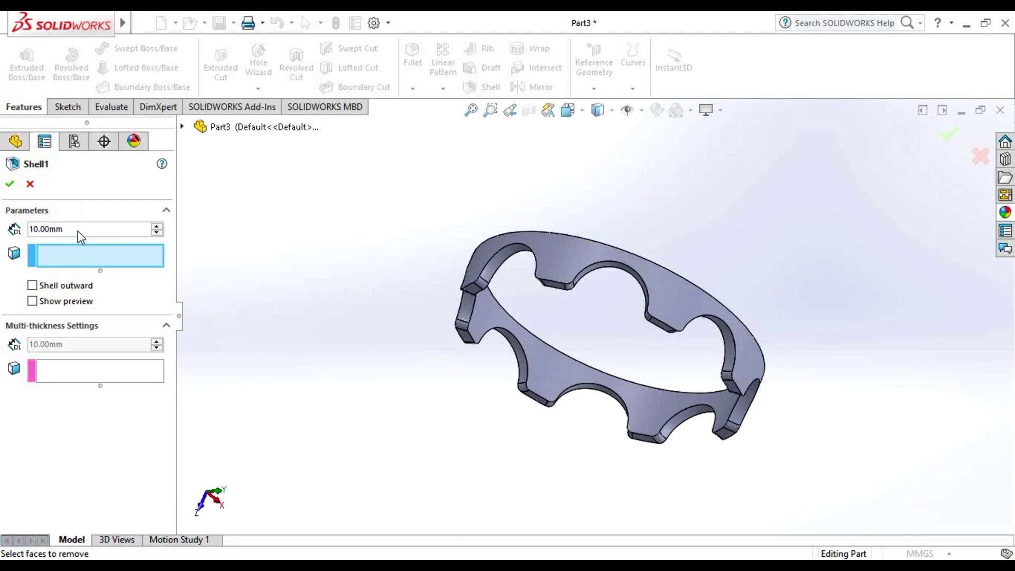
type("1")
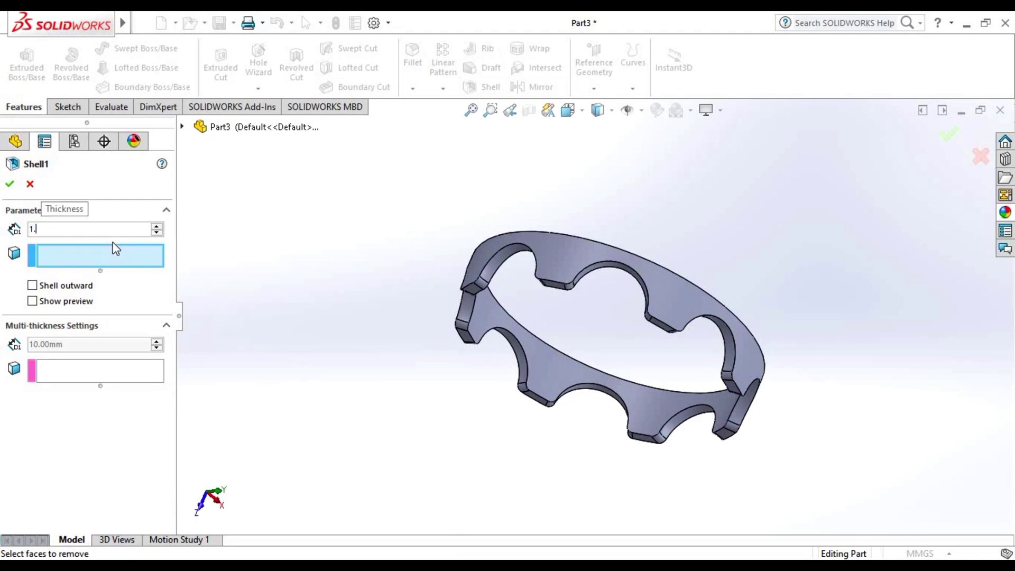
type(".5")
key("Return")
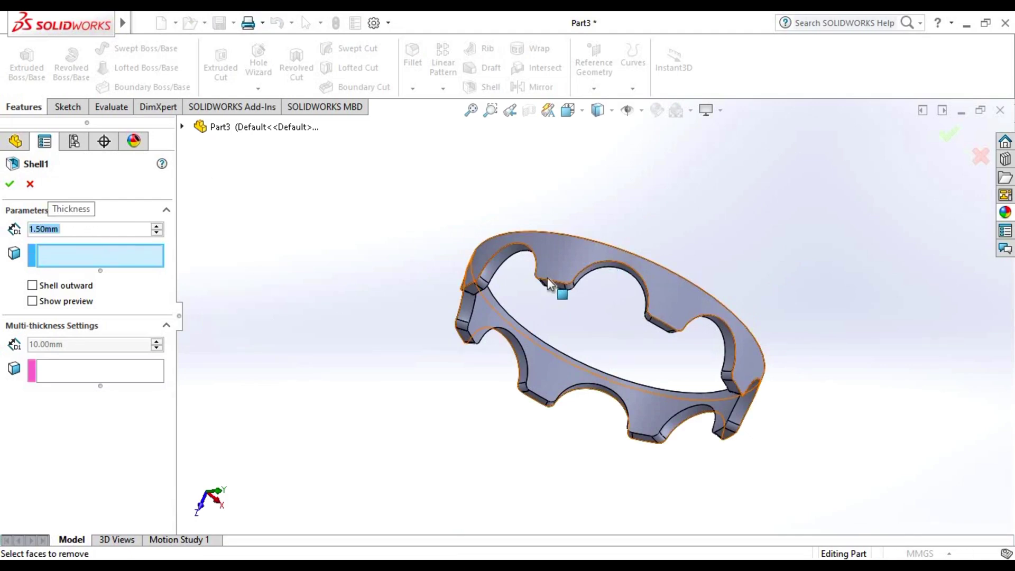
- Remove the top face and two other faces to complete Shell1, then inspect the cage
left_click(555, 265)
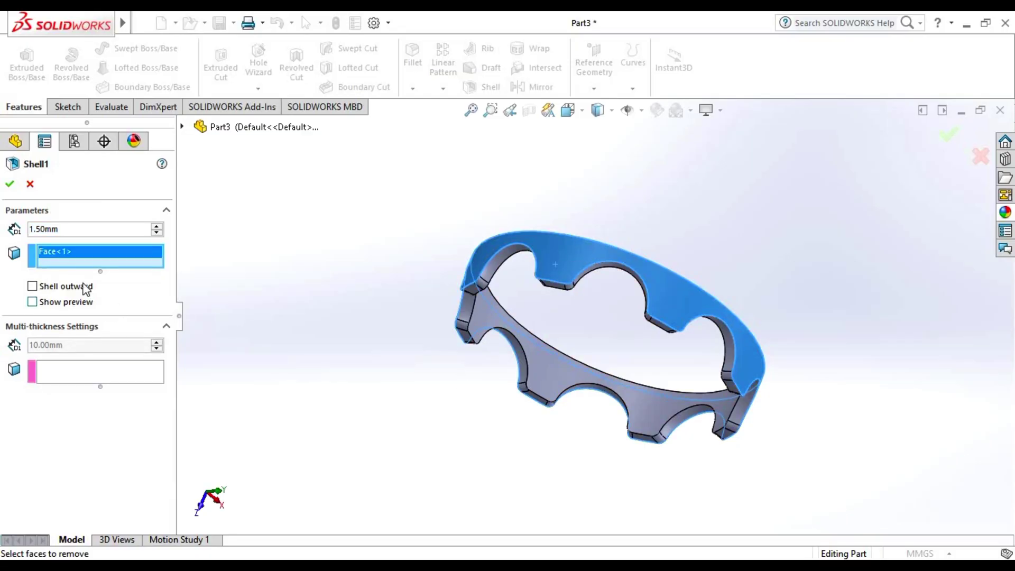
mouse_move(880, 225)
middle_mouse_down()
mouse_move(793, 351)
mouse_move(645, 254)
middle_mouse_up()
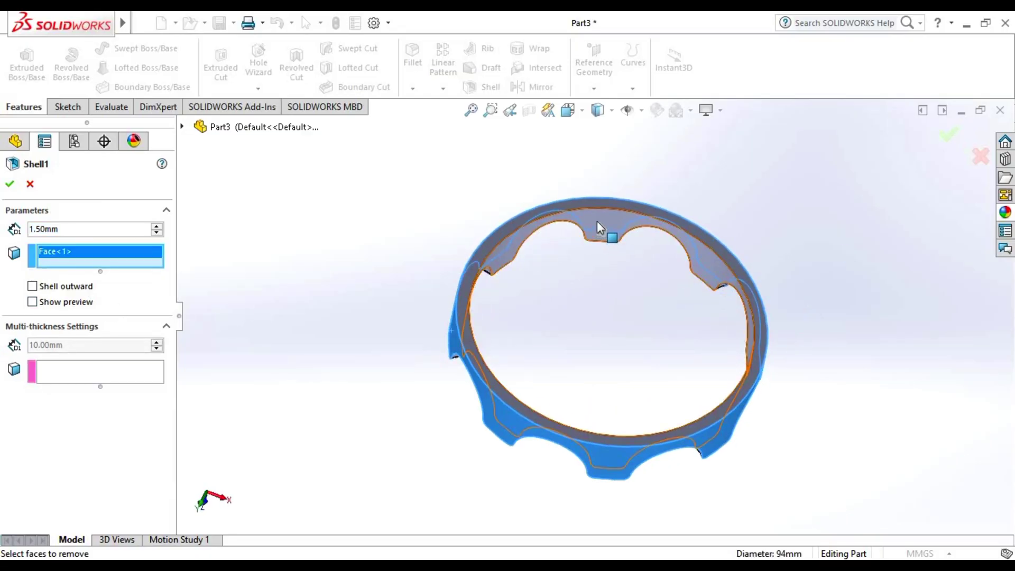
left_click(608, 232)
mouse_move(738, 235)
middle_mouse_down()
mouse_move(800, 261)
mouse_move(826, 325)
mouse_move(627, 199)
middle_mouse_up()
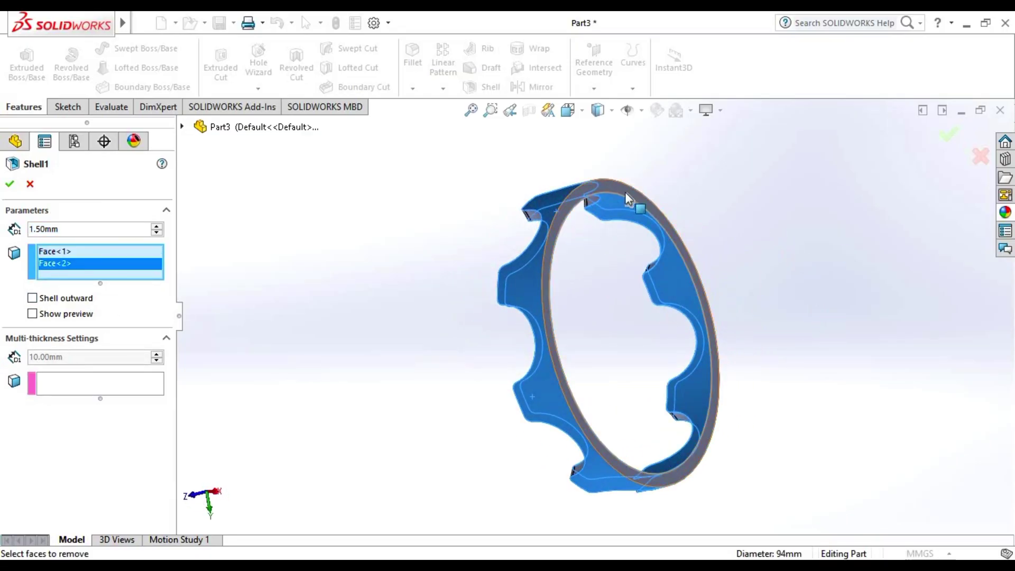
left_click(629, 195)
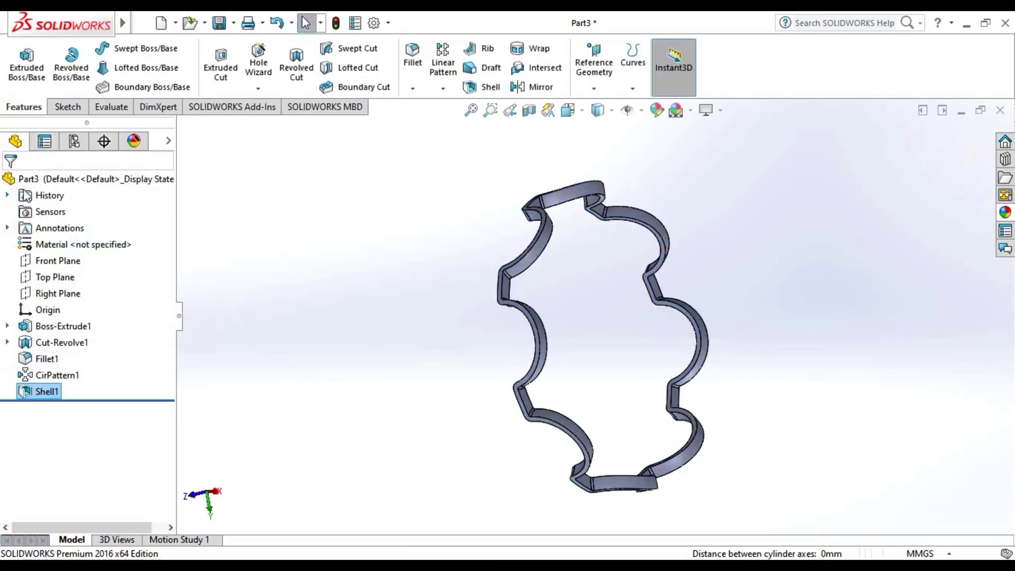
mouse_move(469, 235)
middle_mouse_down()
mouse_move(564, 474)
mouse_move(308, 298)
middle_mouse_up()
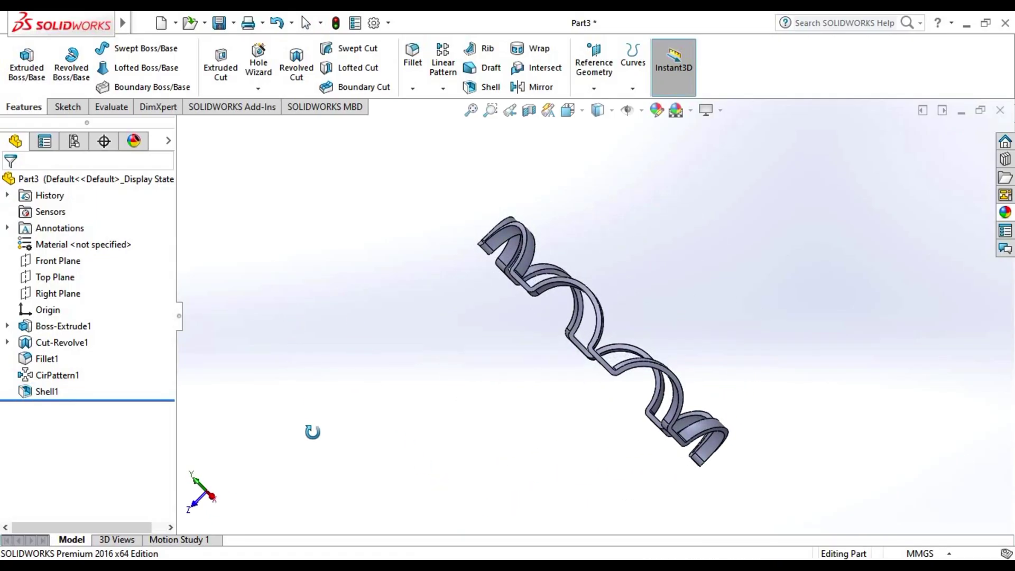
middle_click_drag(309, 297, 323, 460)
middle_click_drag(769, 277, 768, 305)
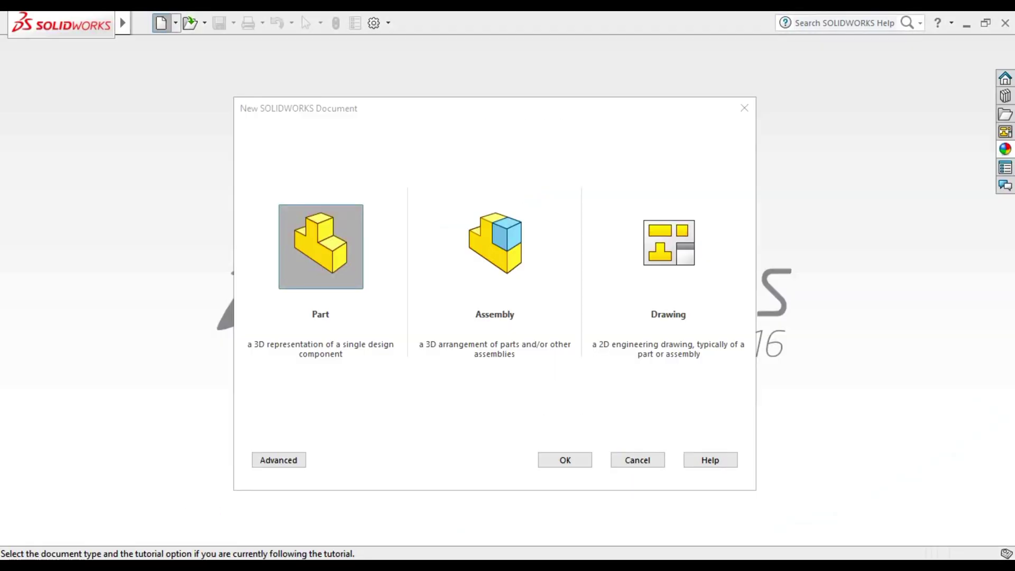
- Choose Assembly in the new-document dialog to create Assem2
left_click(506, 260)
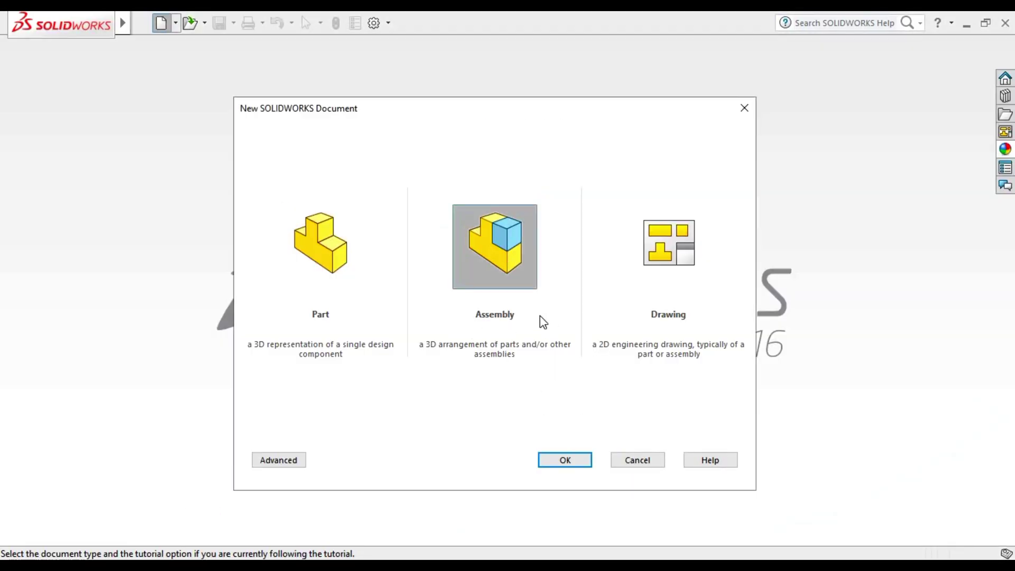
left_click(571, 460)
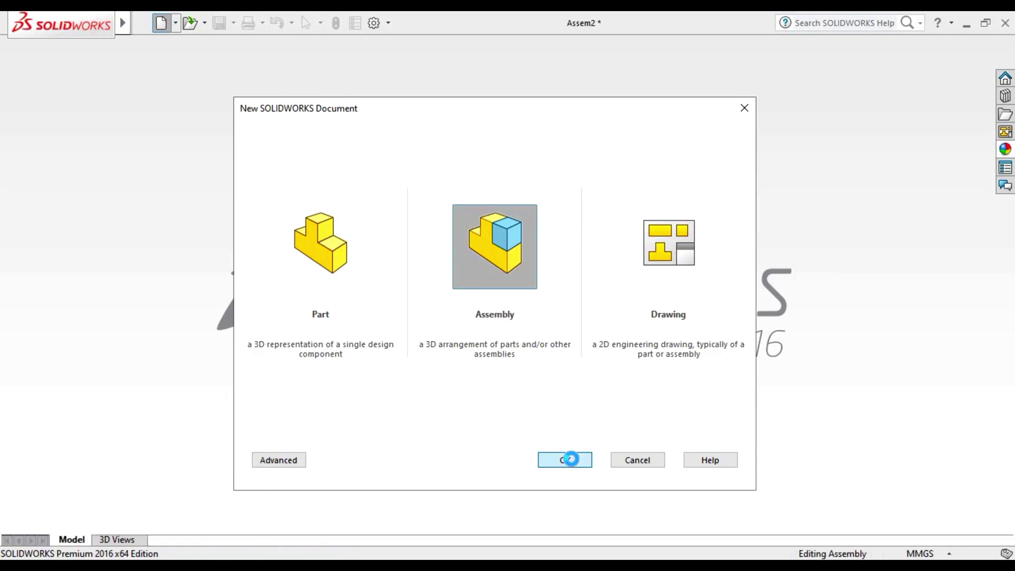
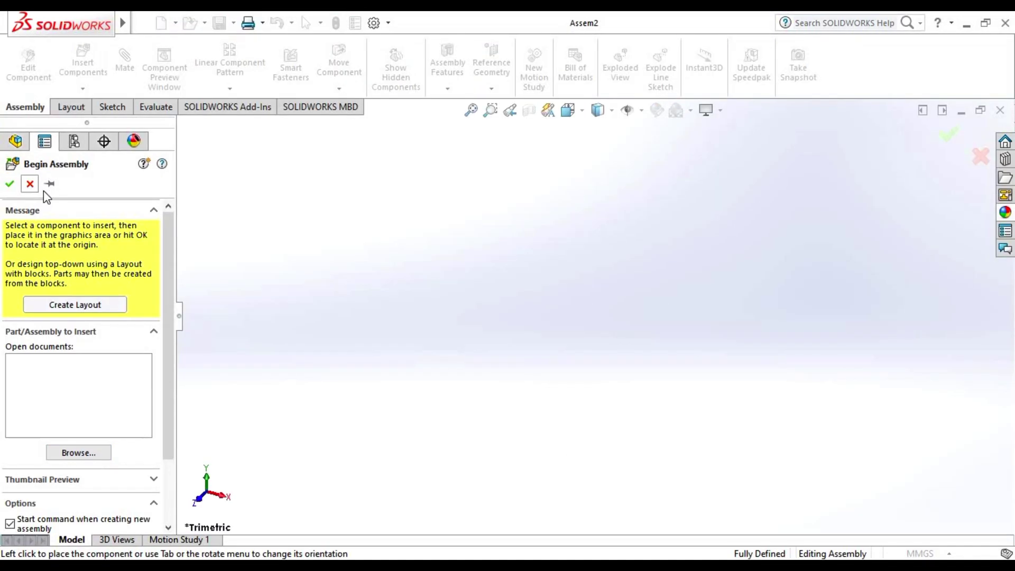
- Insert the Ball, Cage, Inner and Outer parts into Assem2, placing each apart
left_click(88, 448)
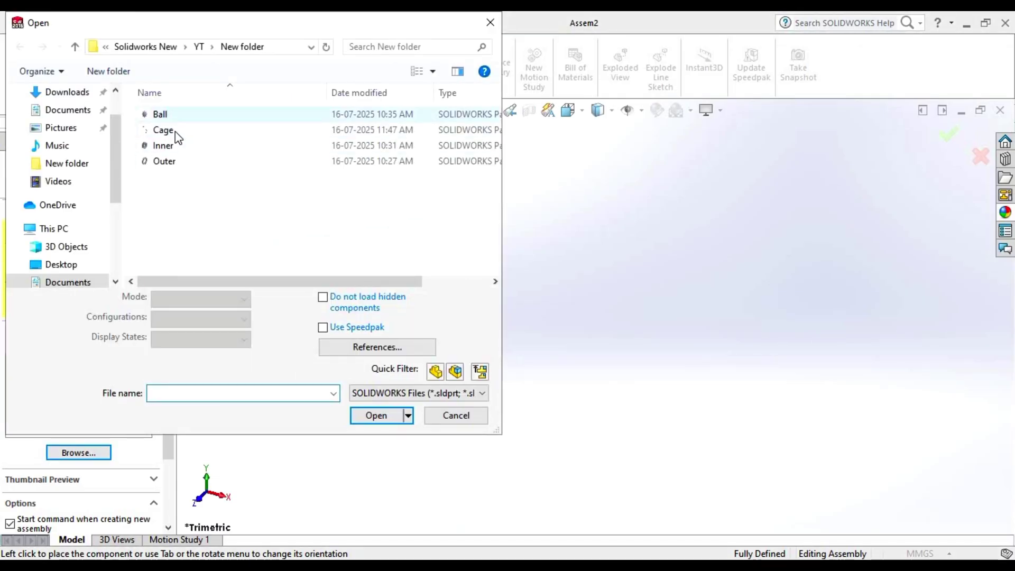
left_click_drag(264, 209, 158, 112)
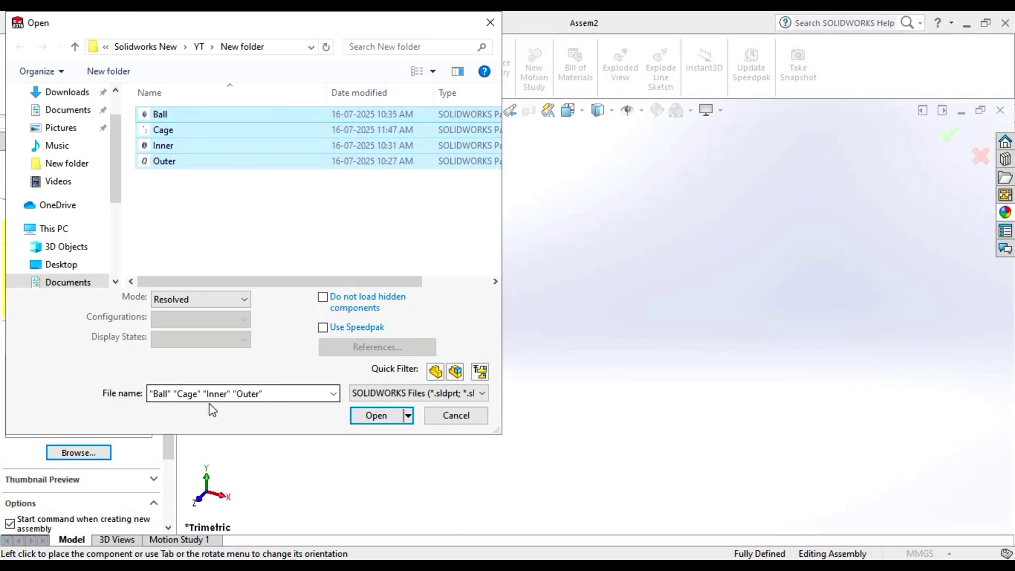
left_click(375, 416)
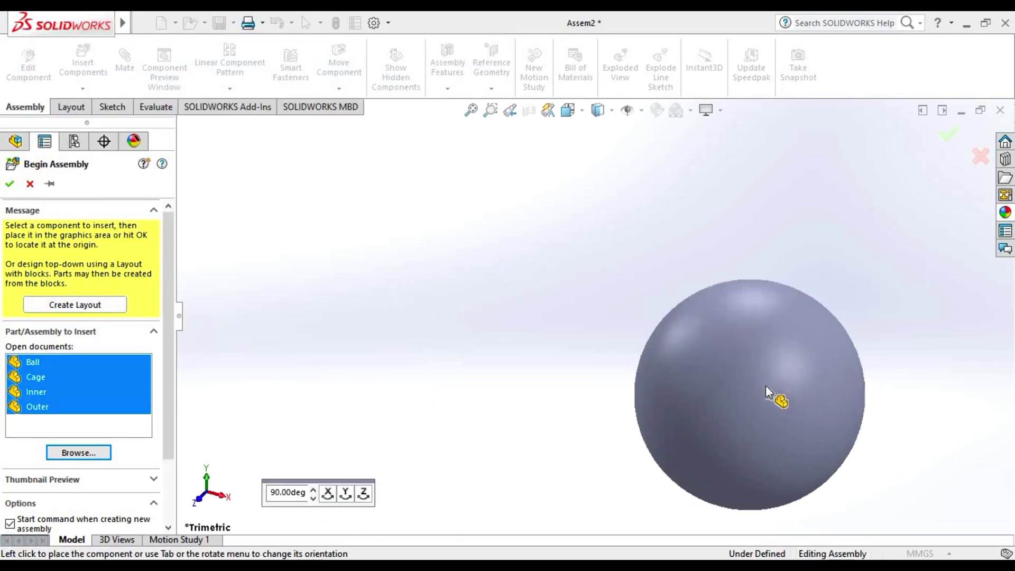
left_click(768, 387)
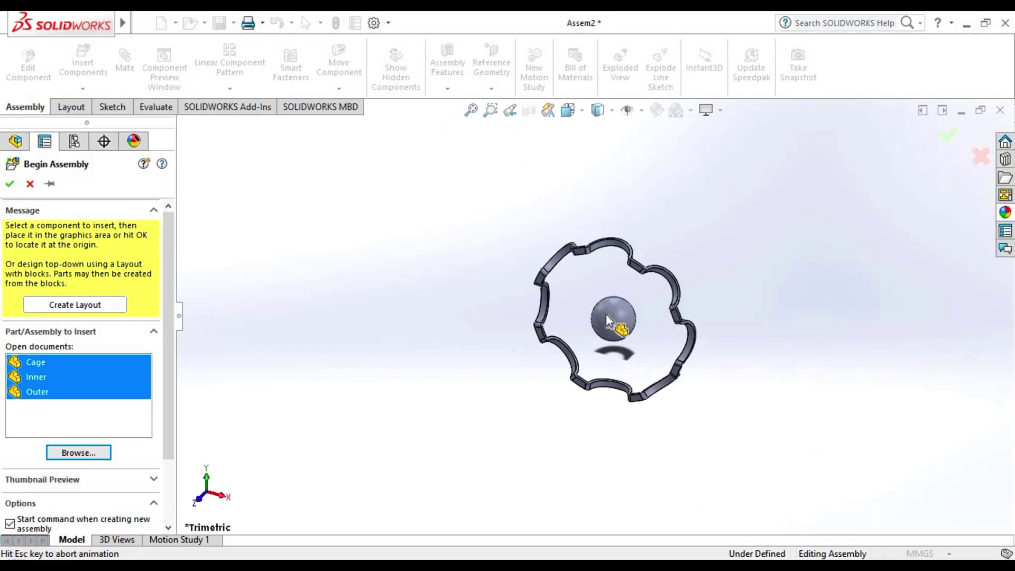
left_click(605, 313)
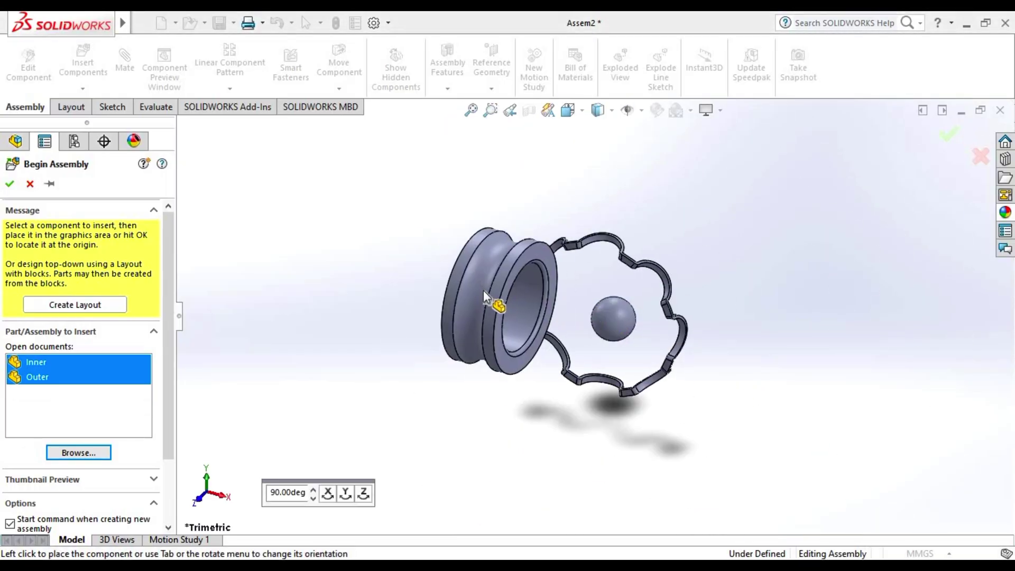
left_click(793, 353)
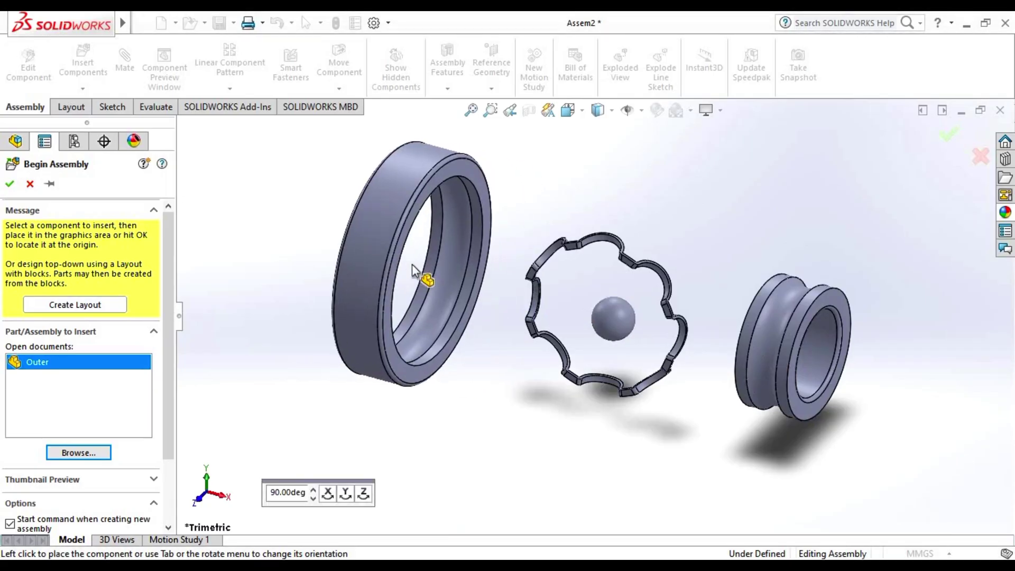
left_click(419, 292)
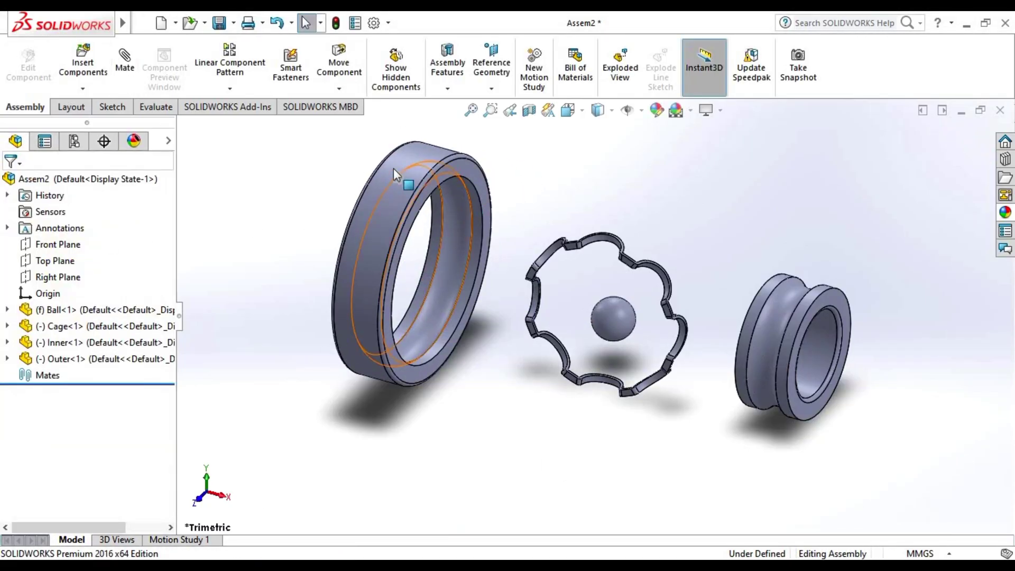
- Mate the outer ring's bore concentric with the inner ring's face as Concentric1
left_click(127, 77)
left_click(382, 195)
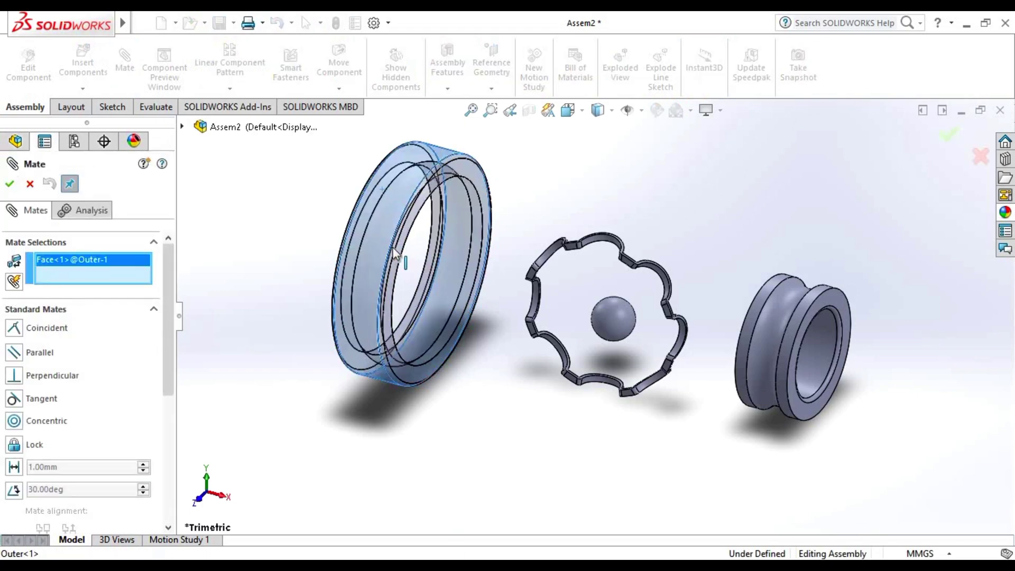
left_click(827, 355)
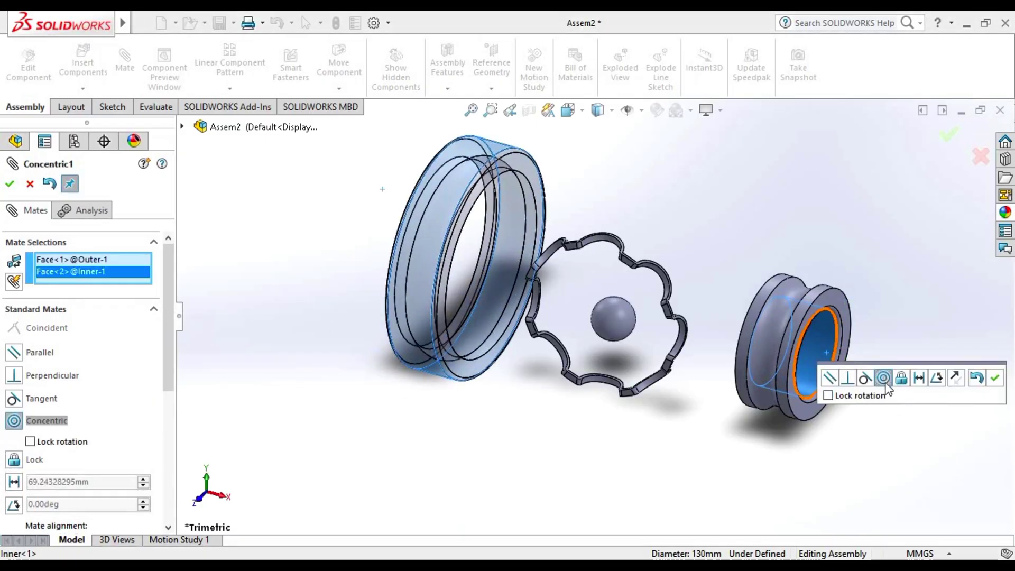
left_click(994, 377)
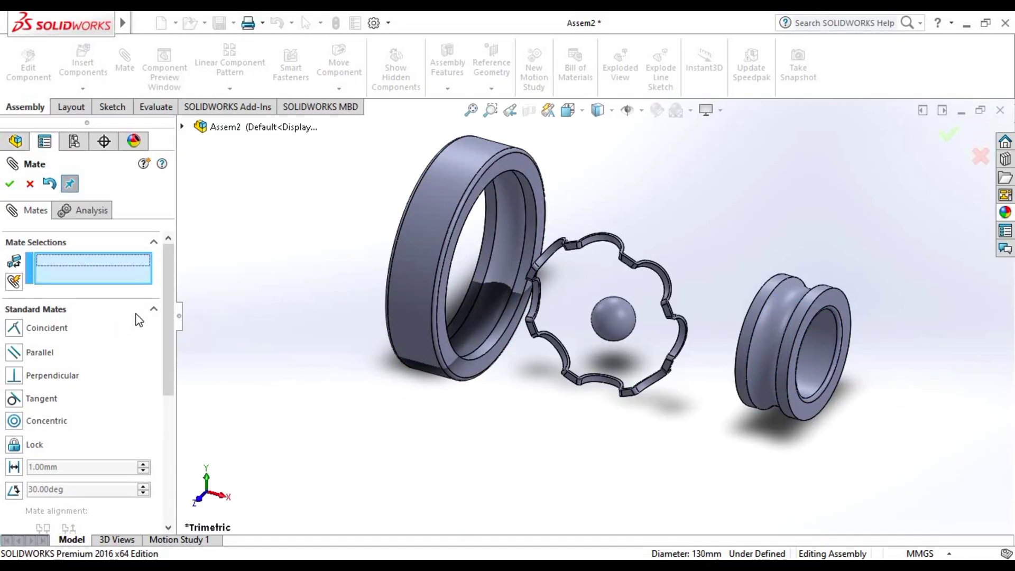
left_click(154, 310)
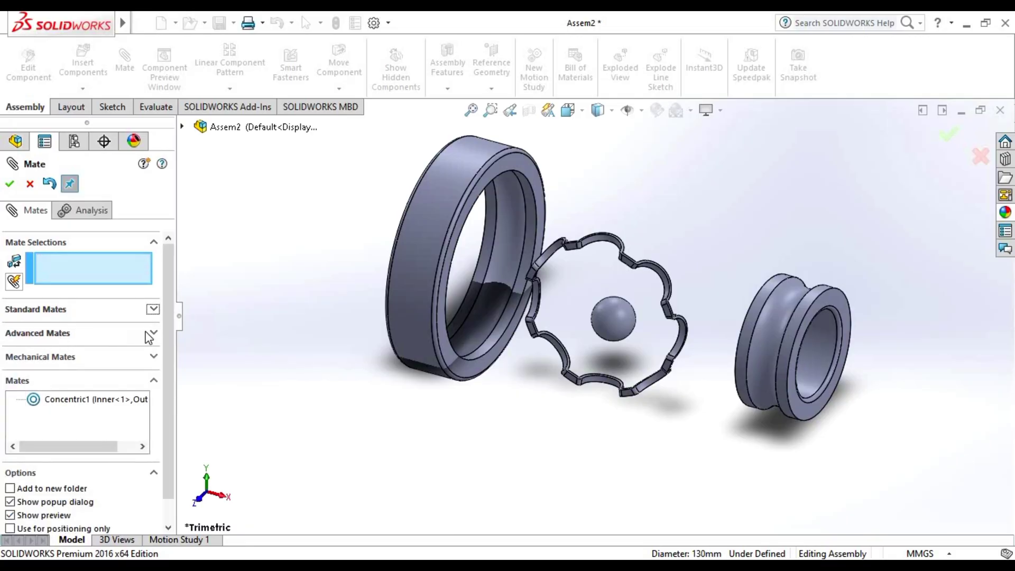
- Start an advanced Width mate and select both side faces of the inner ring
left_click(154, 333)
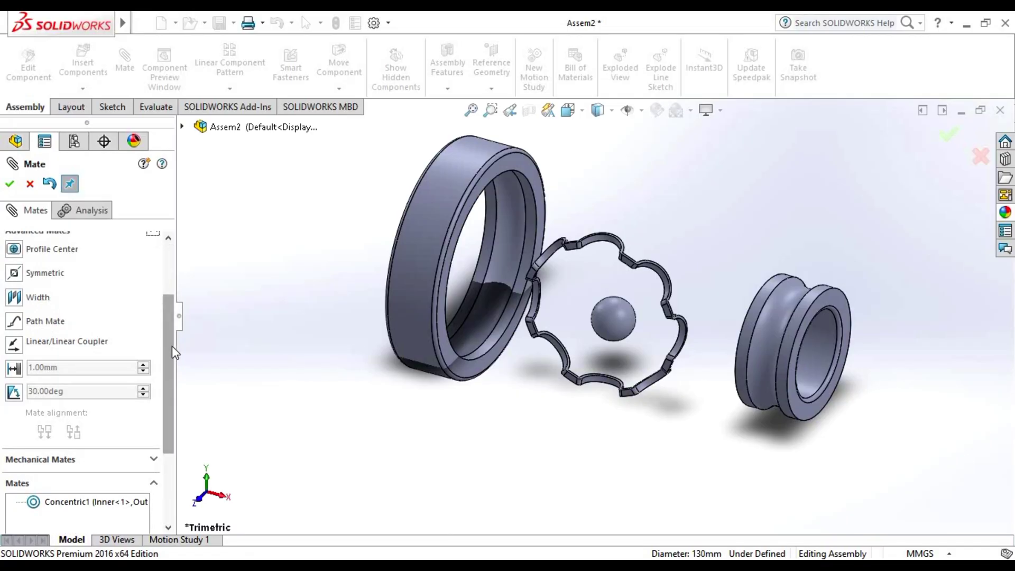
scroll(175, 354, "up", 5)
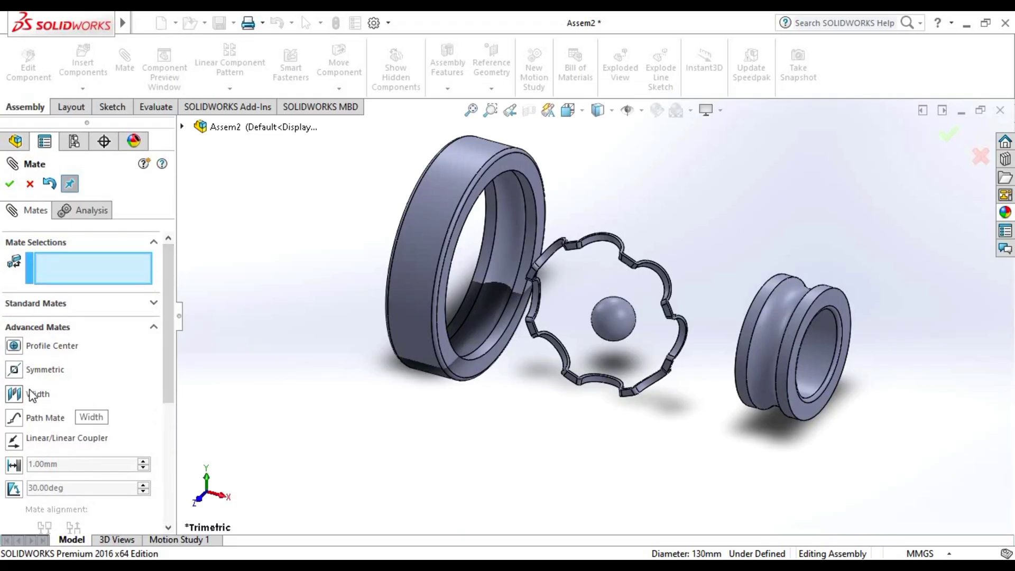
left_click(13, 395)
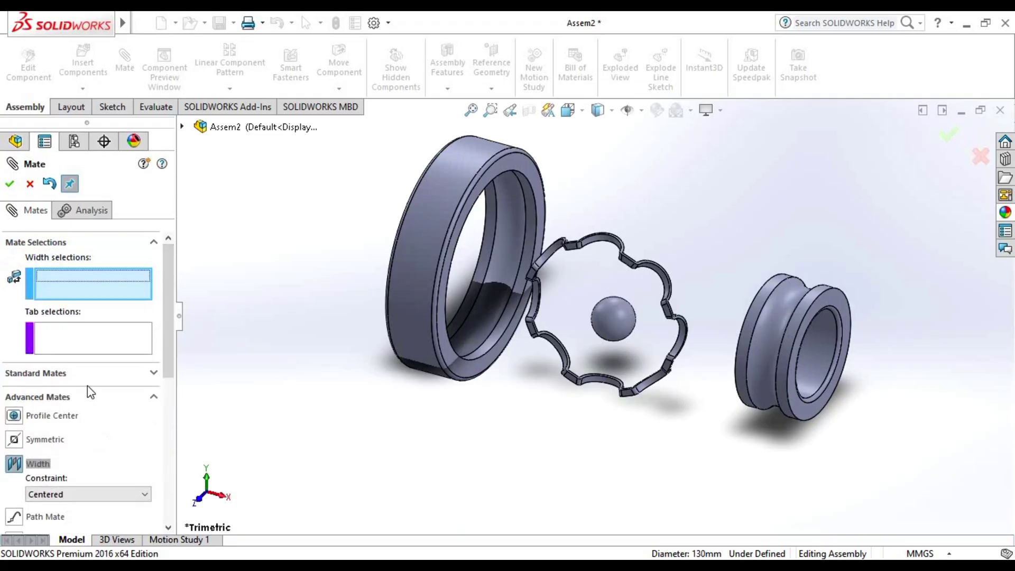
left_click(825, 297)
middle_click_drag(914, 323, 842, 328)
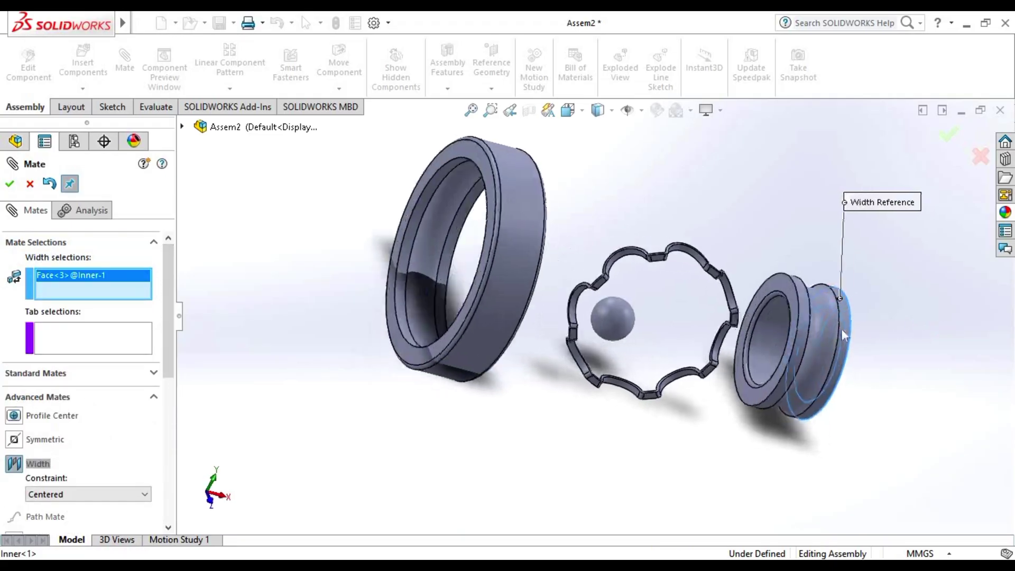
left_click(788, 373)
- Add both outer-ring side faces so the inner ring is centered, and apply the Width mate
mouse_move(788, 373)
middle_mouse_down()
mouse_move(713, 423)
mouse_move(557, 465)
middle_mouse_up()
left_click(474, 357)
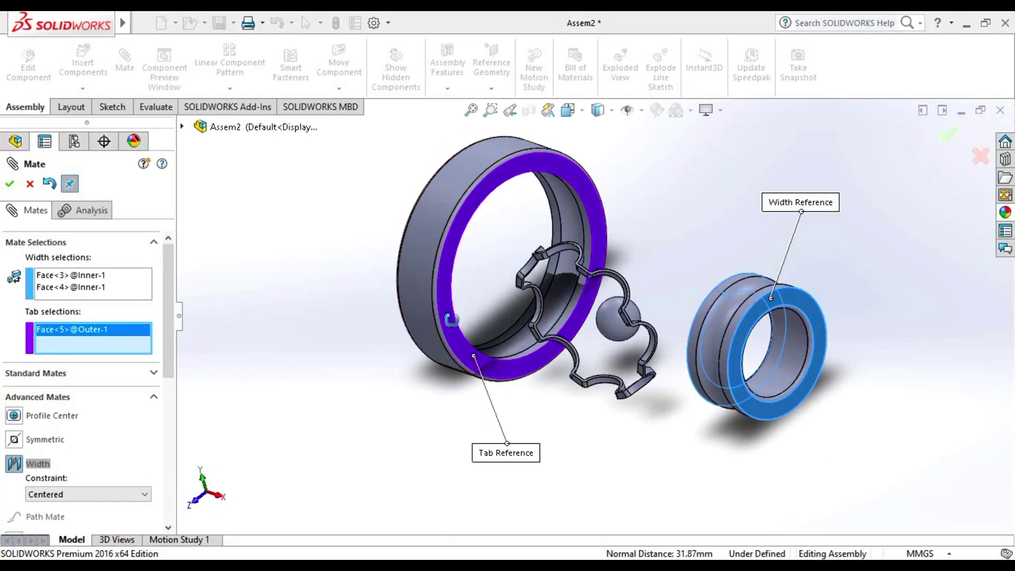
middle_click_drag(452, 320, 482, 415)
left_click(439, 382)
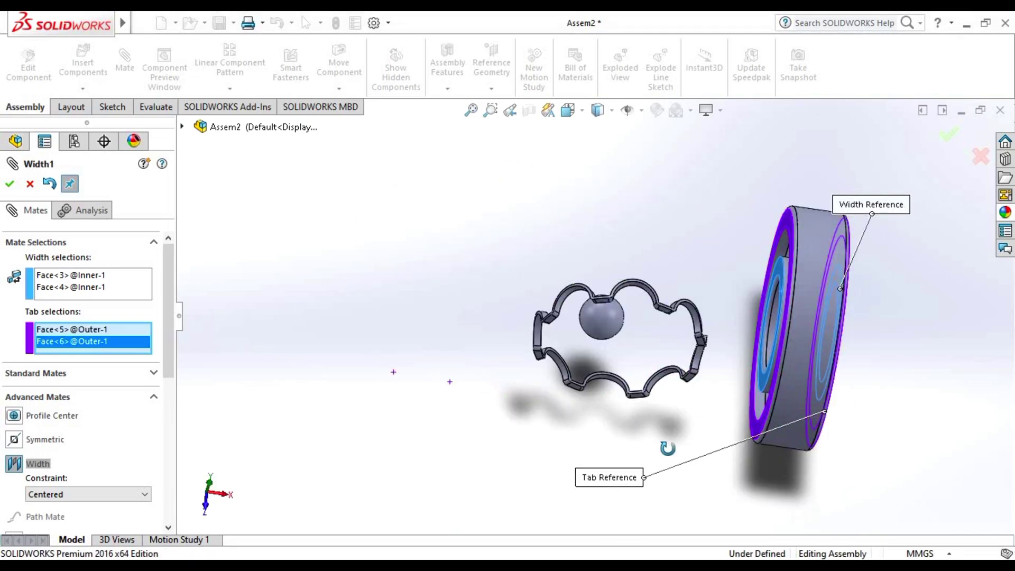
middle_click_drag(663, 445, 599, 452)
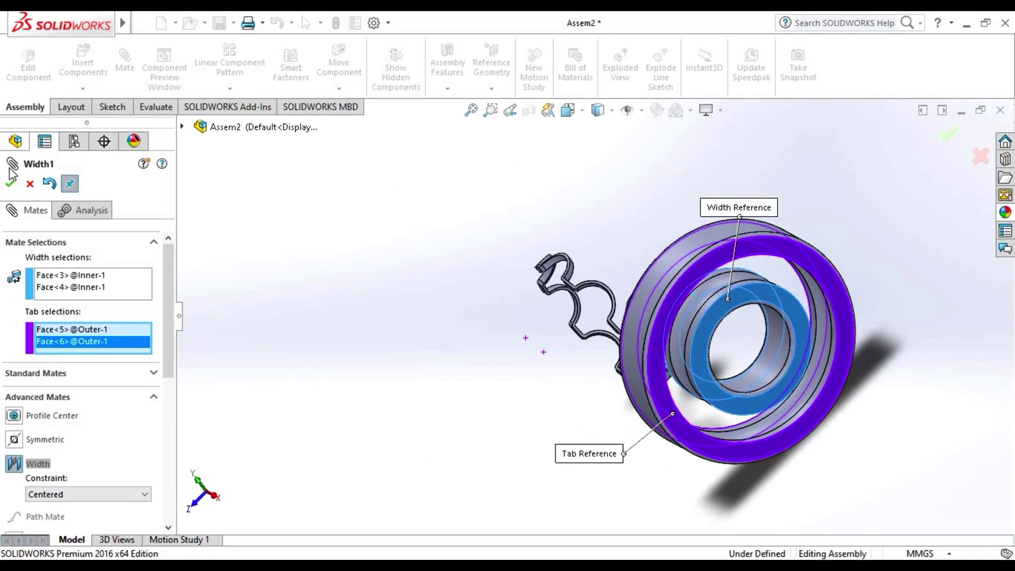
left_click(10, 185)
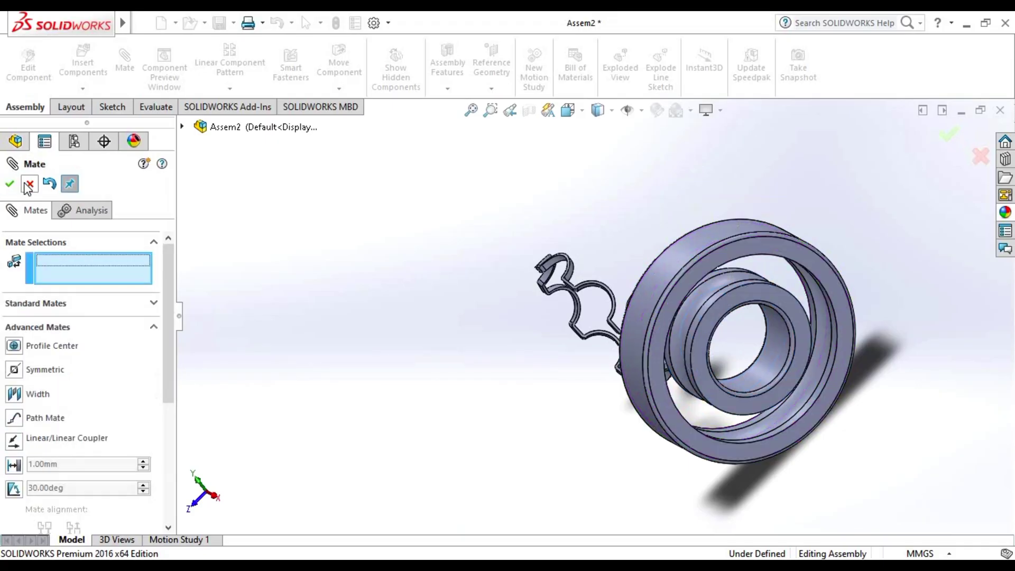
left_click(10, 185)
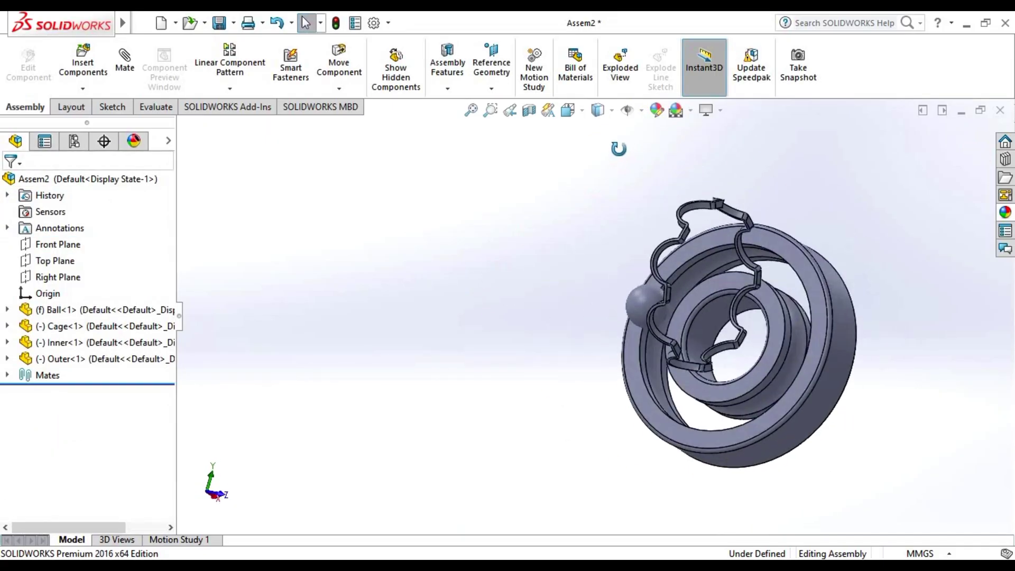
- Change the Ball component from fixed to floating
middle_click_drag(487, 265, 593, 136)
left_click(566, 114)
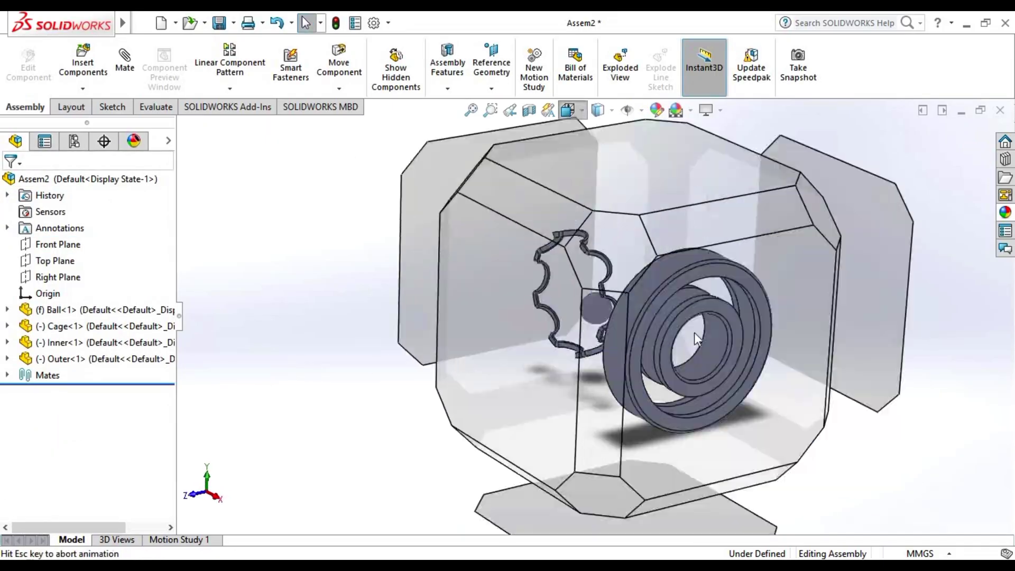
left_click(631, 344)
middle_click_drag(638, 351, 694, 332)
left_click(470, 111)
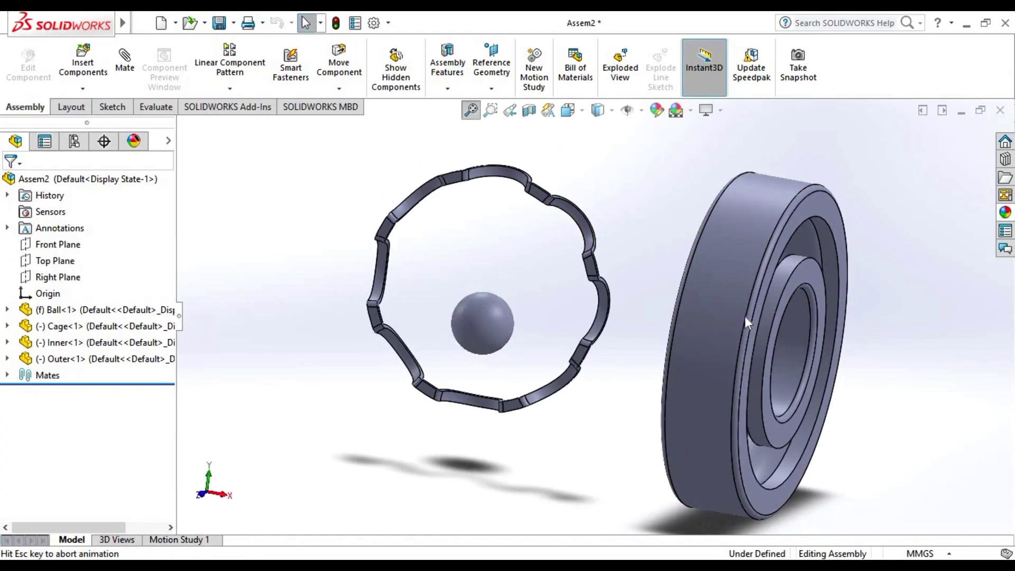
middle_click_drag(836, 399, 481, 363)
mouse_move(513, 323)
left_mouse_down()
mouse_move(769, 386)
mouse_move(655, 389)
mouse_move(516, 334)
left_mouse_up()
right_click(516, 327)
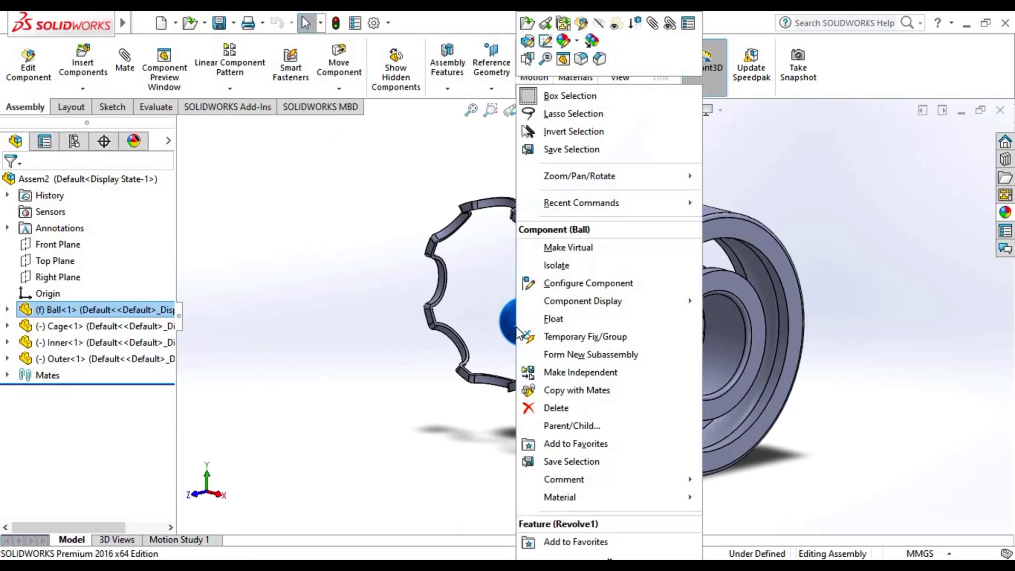
left_click(633, 318)
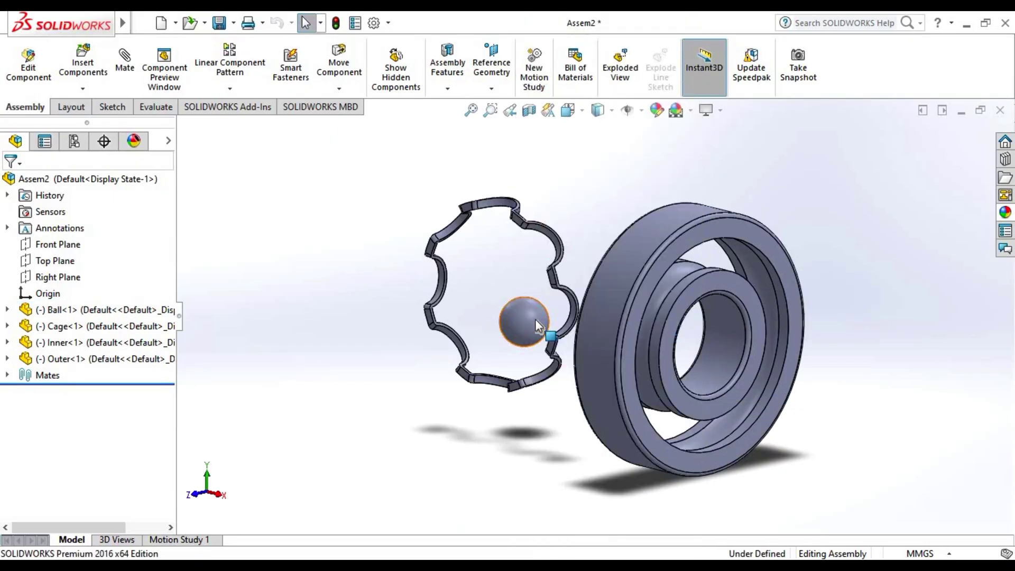
- Drag the ball beside the bearing and select its Right Plane for a new mate
left_click_drag(535, 319, 890, 451)
key("Escape")
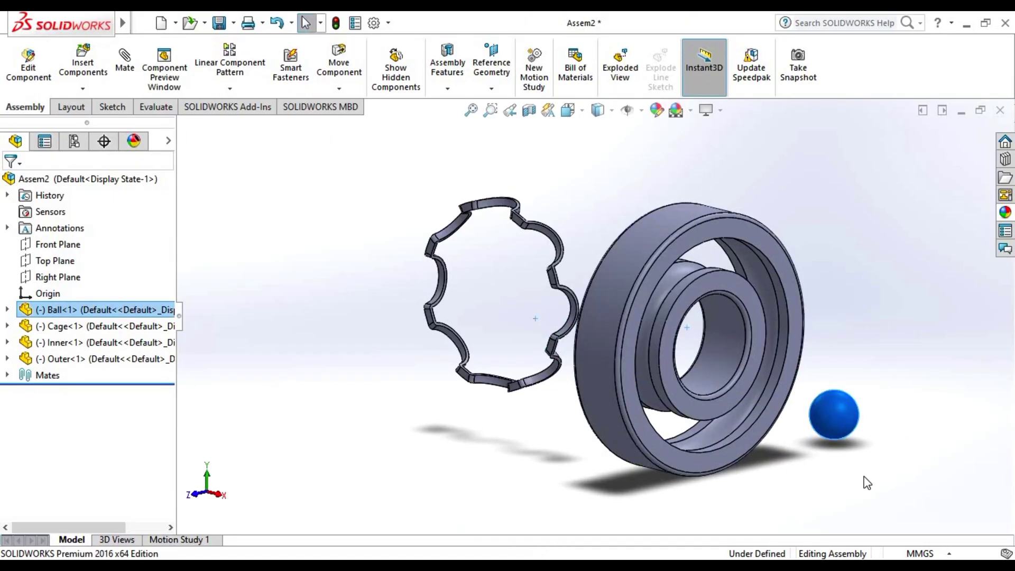
key("Escape")
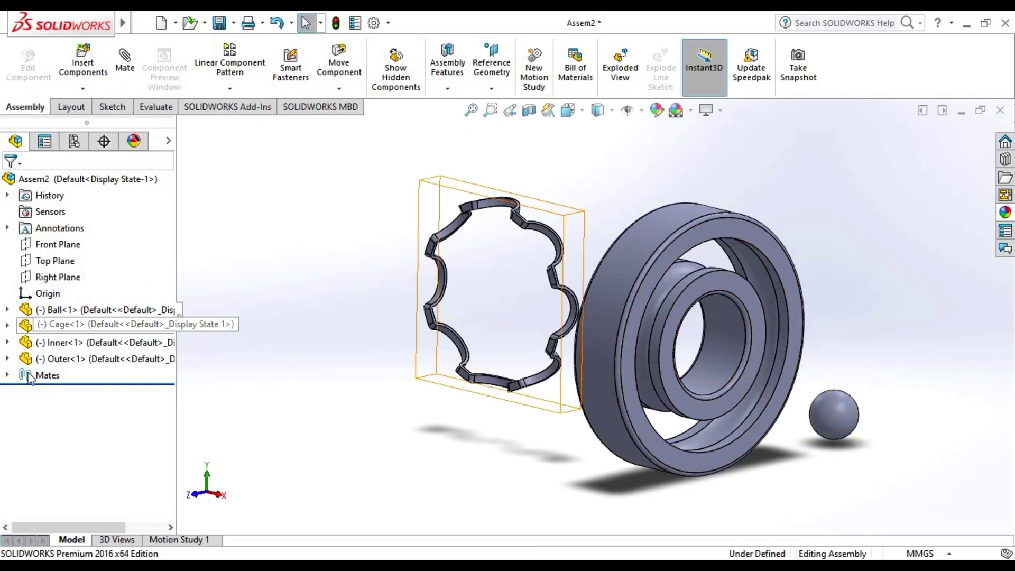
left_click(8, 309)
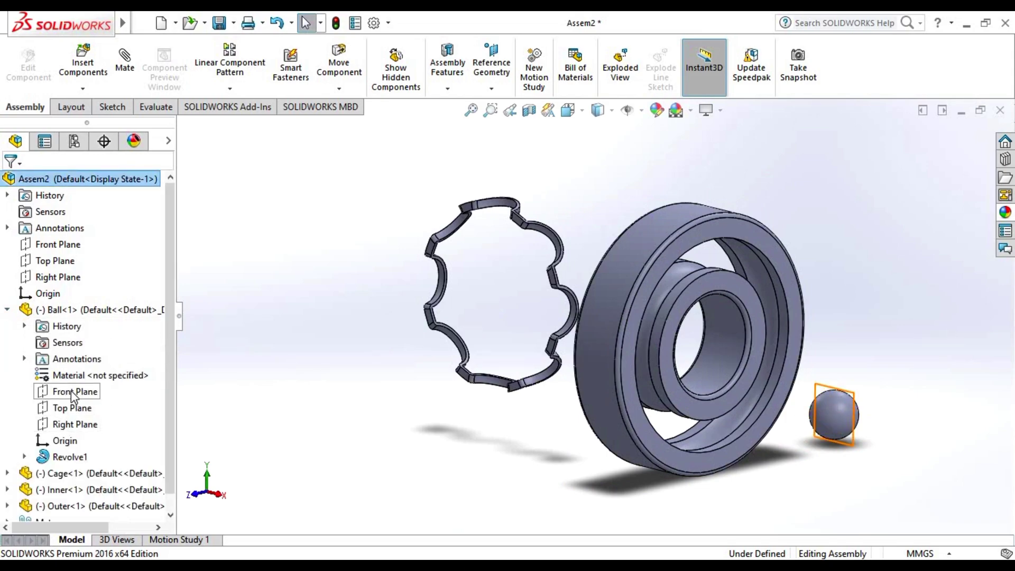
left_click(72, 425)
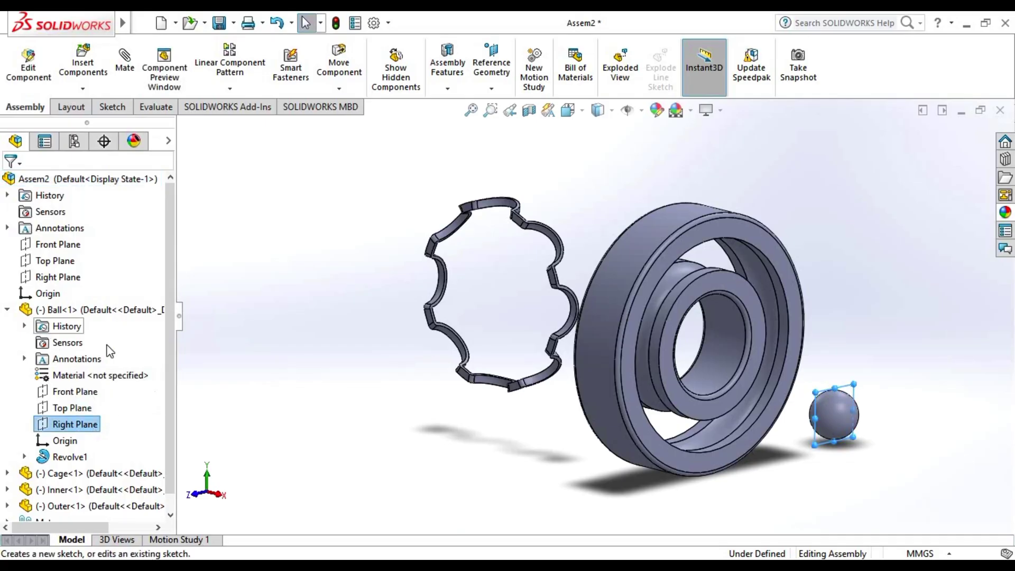
left_click(125, 68)
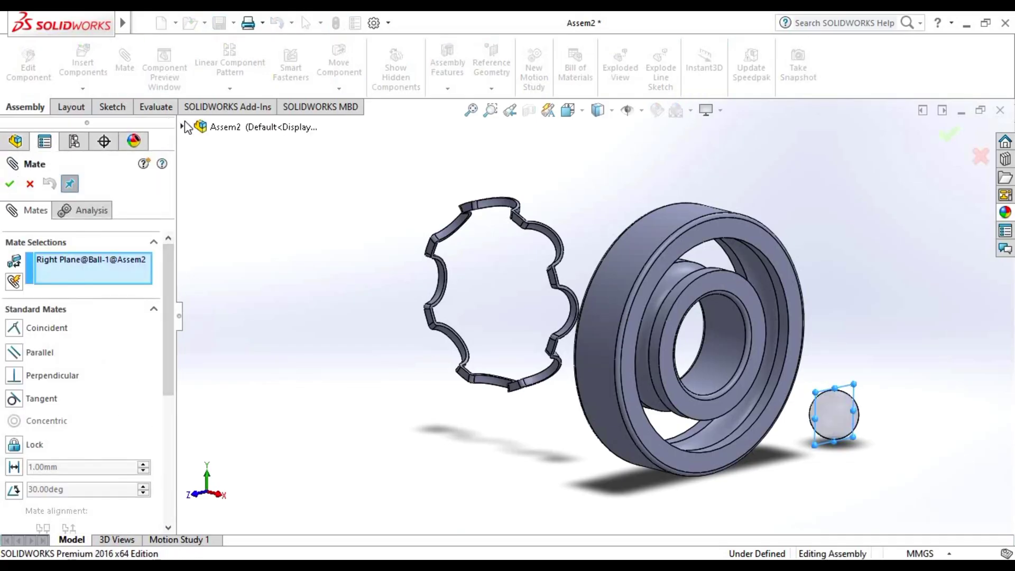
- Make the Ball's and Inner ring's Right Planes coincident
left_click(184, 128)
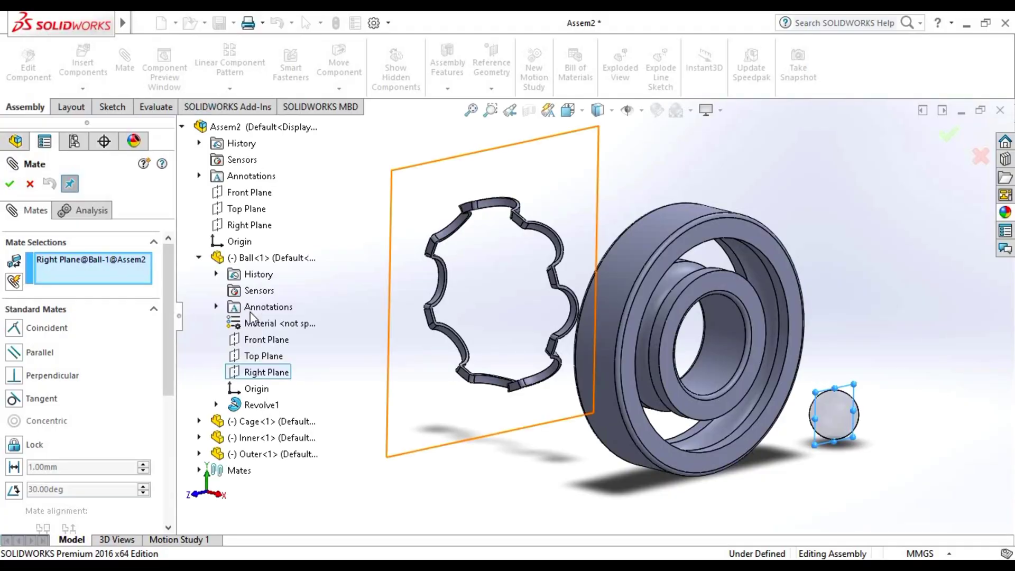
left_click(200, 257)
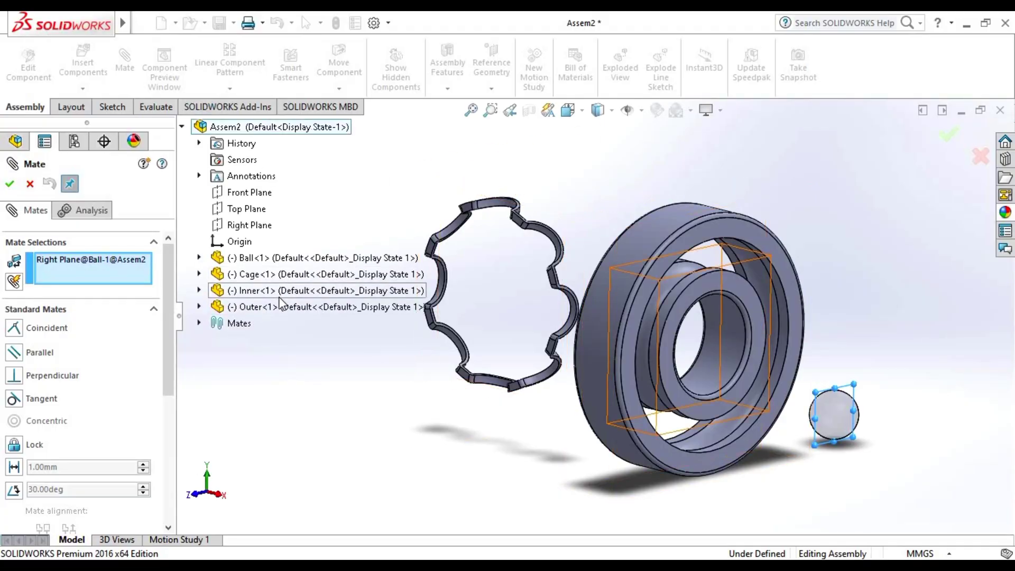
left_click(200, 290)
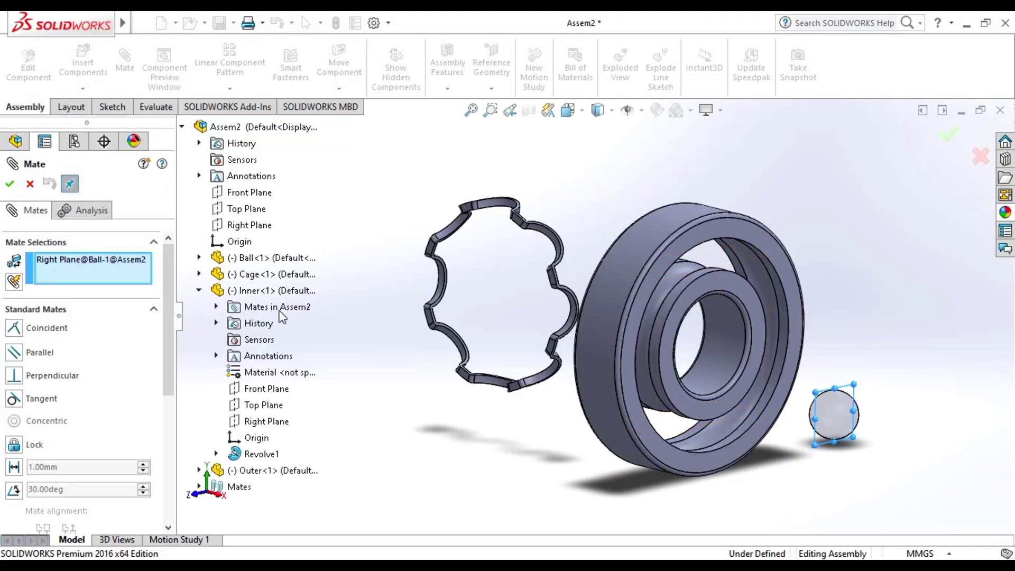
left_click(276, 423)
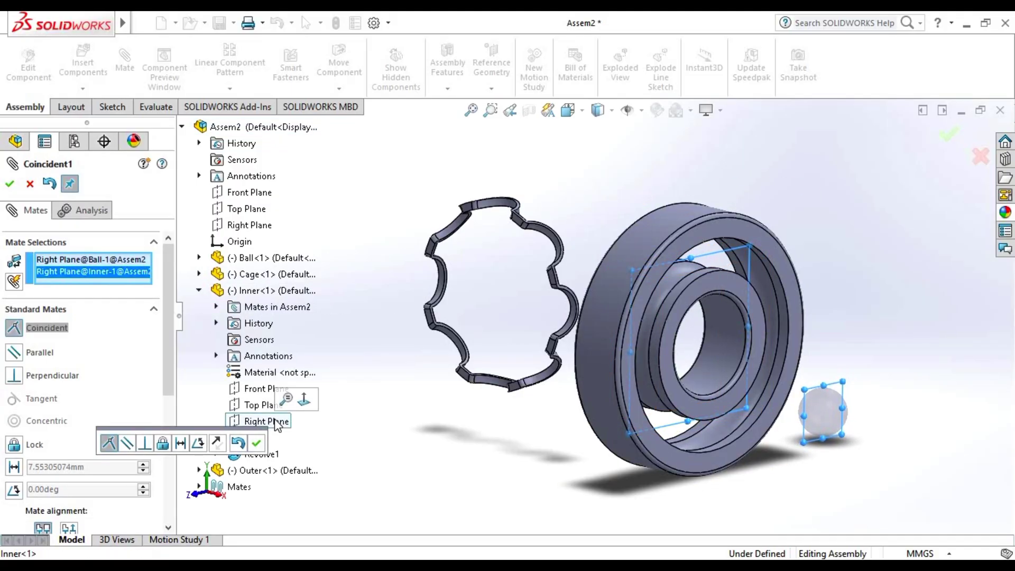
left_click(257, 444)
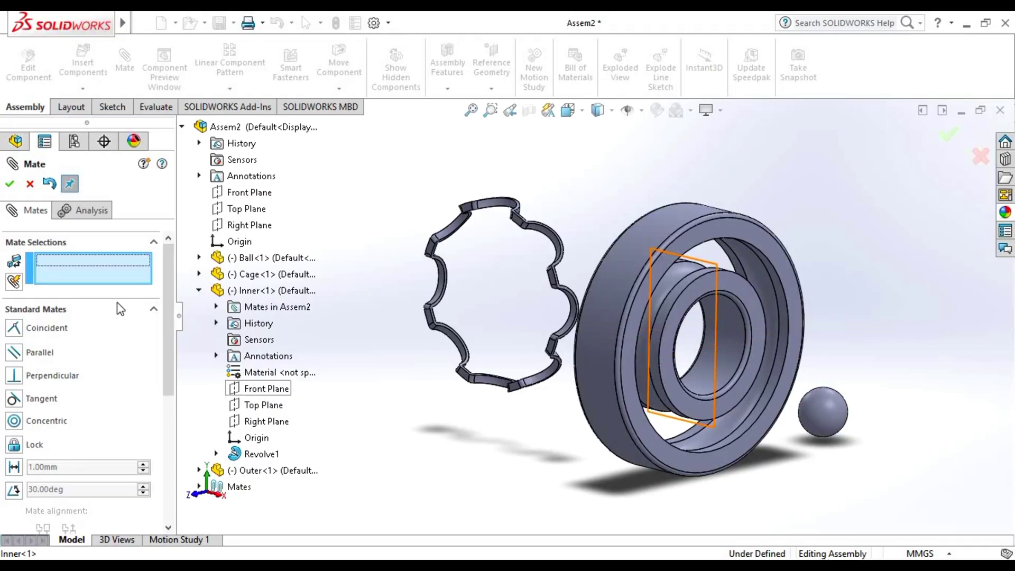
- Make the Ball's and Inner ring's Front Planes coincident, then drag to test the mates
left_click(269, 389)
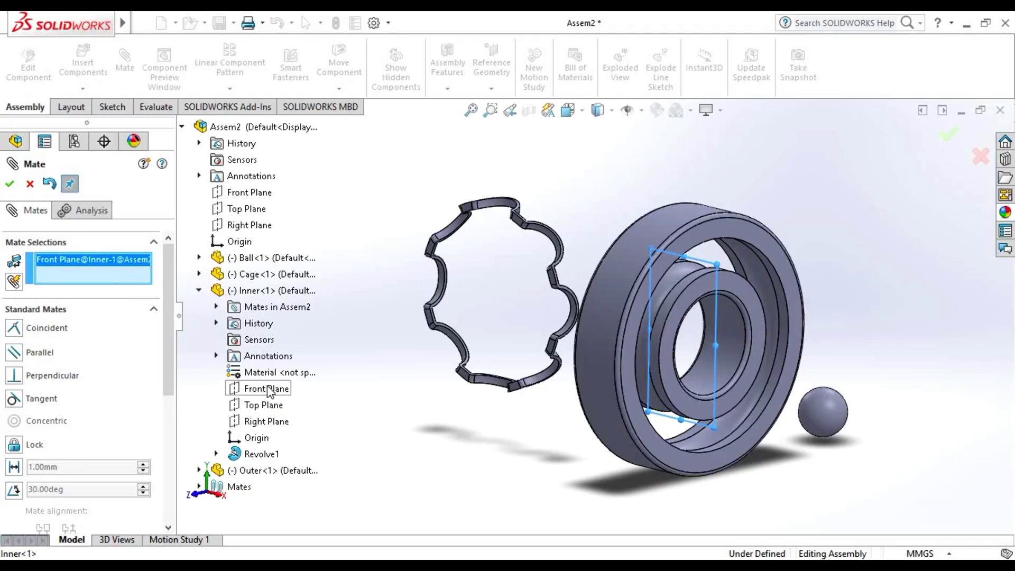
left_click(201, 290)
left_click(199, 258)
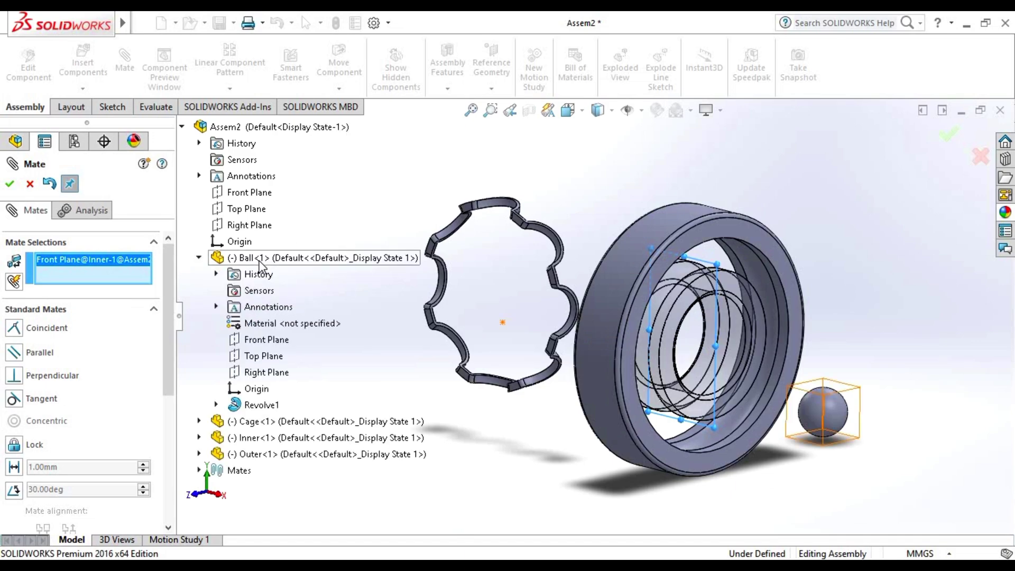
left_click(271, 341)
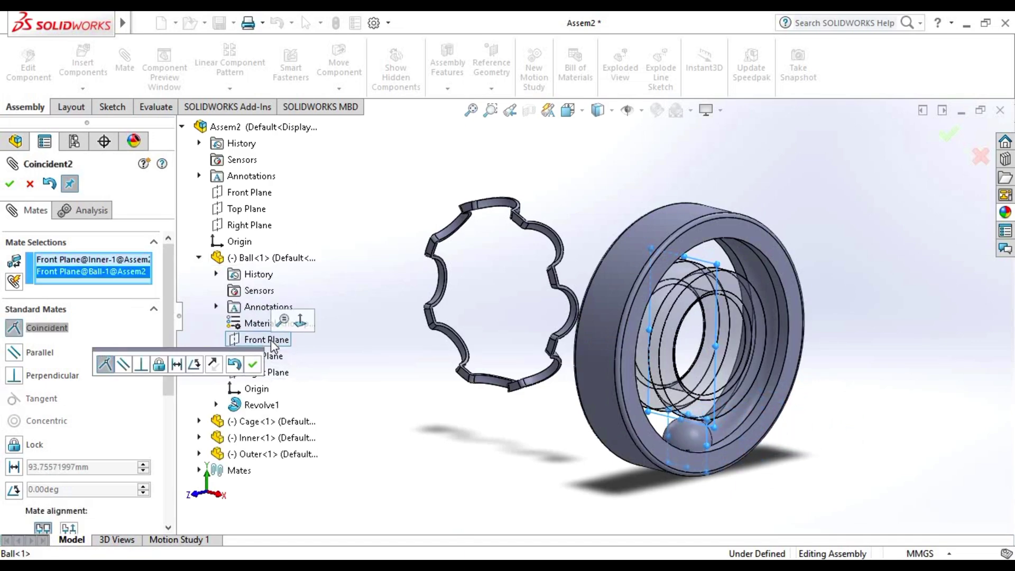
left_click(254, 364)
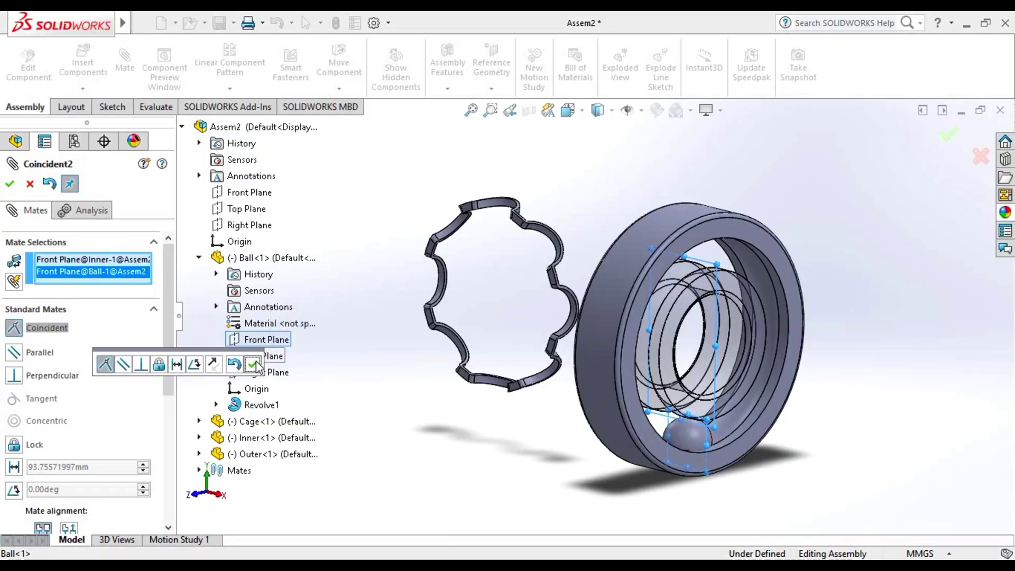
left_click(29, 183)
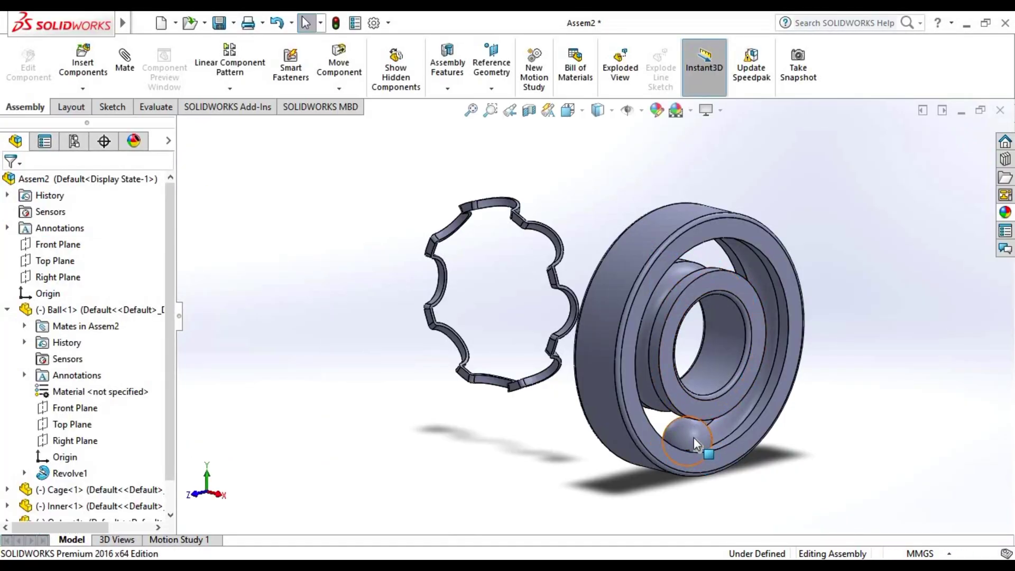
mouse_move(693, 437)
left_mouse_down()
mouse_move(889, 329)
mouse_move(753, 341)
mouse_move(710, 362)
mouse_move(718, 452)
mouse_move(716, 393)
mouse_move(729, 431)
mouse_move(858, 399)
mouse_move(909, 293)
left_mouse_up()
key("Escape")
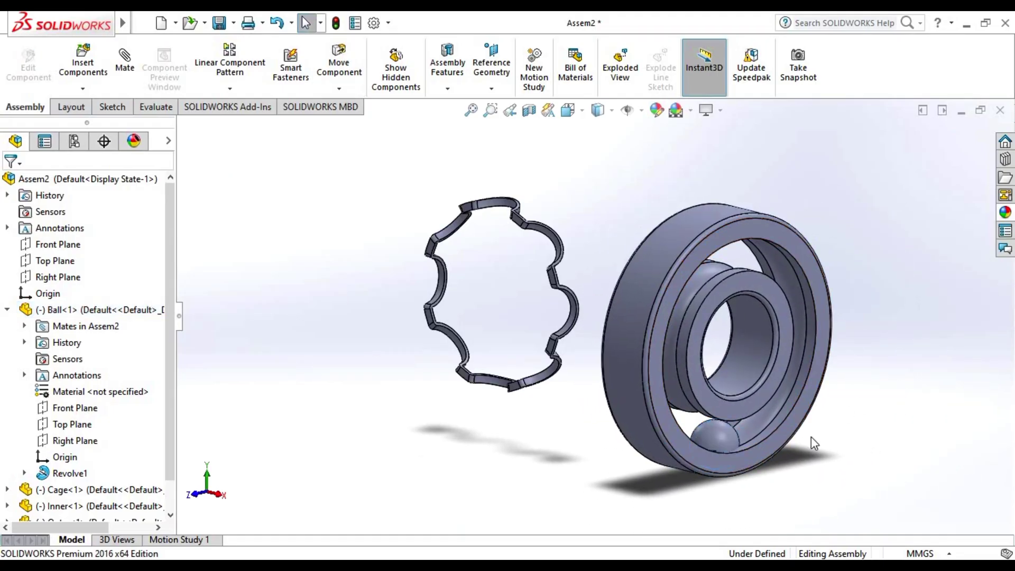
- Mate the ball tangent to the inner ring's race face with flipped alignment
left_click(122, 65)
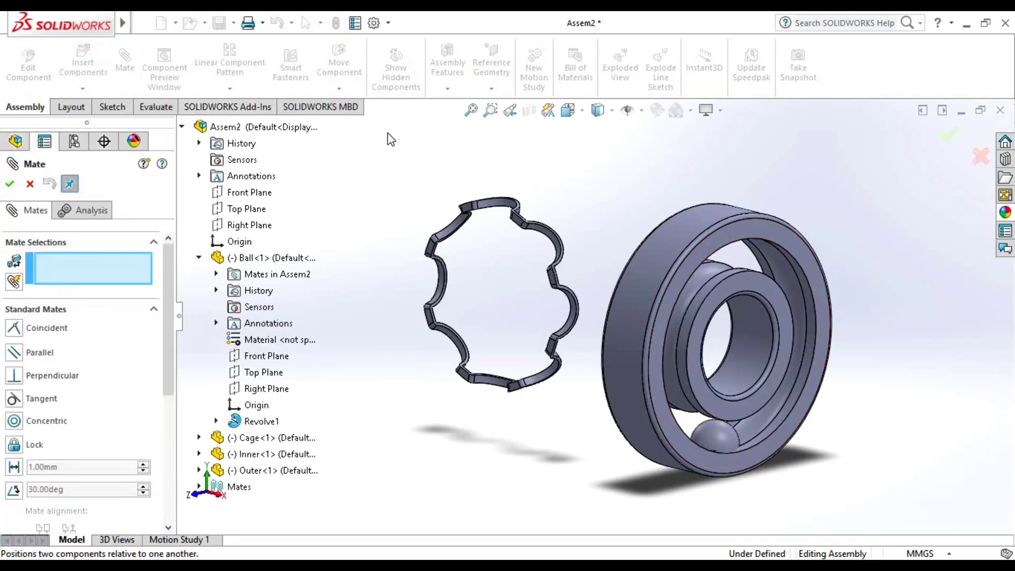
left_click(710, 431)
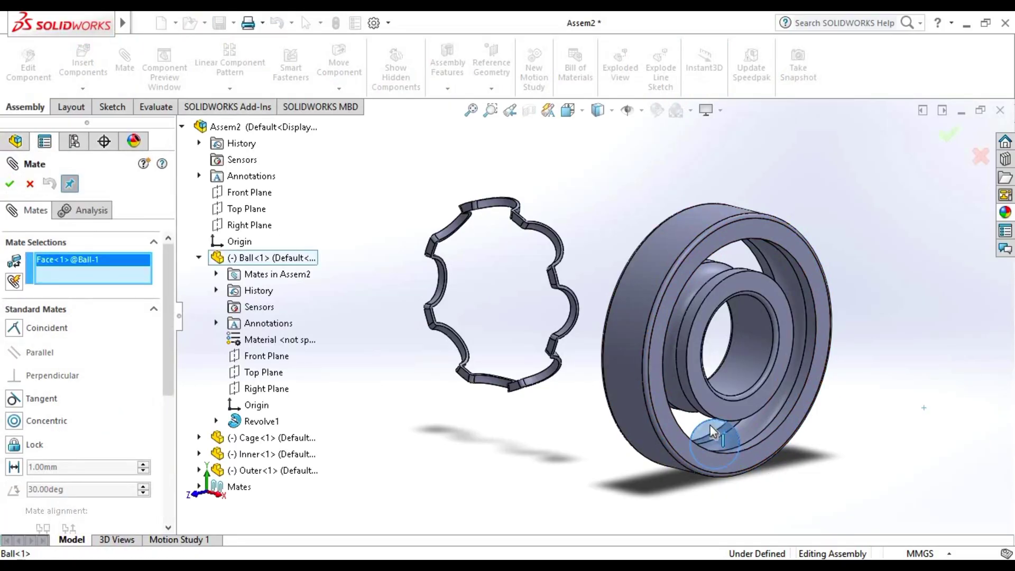
left_click(711, 270)
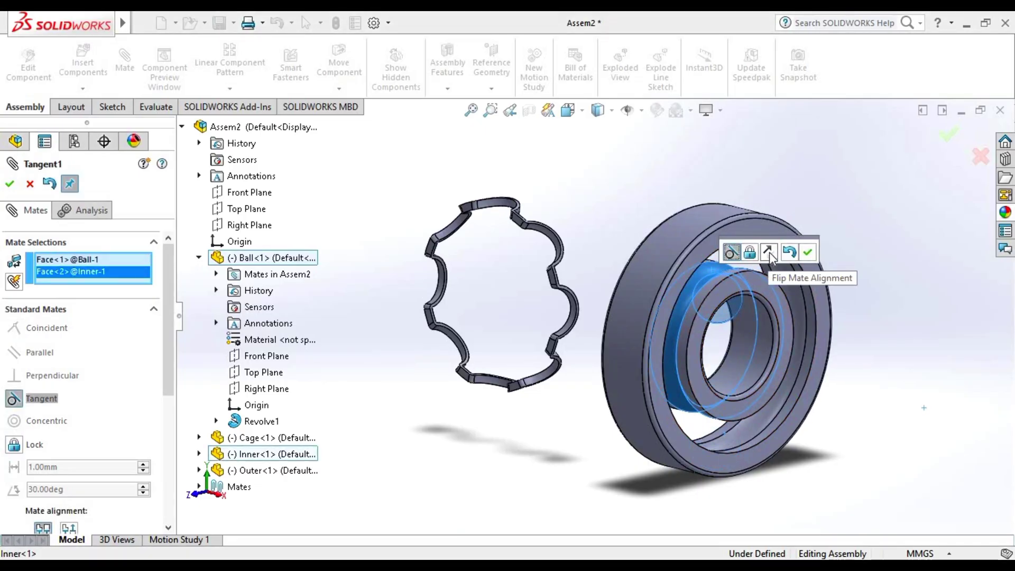
left_click(769, 253)
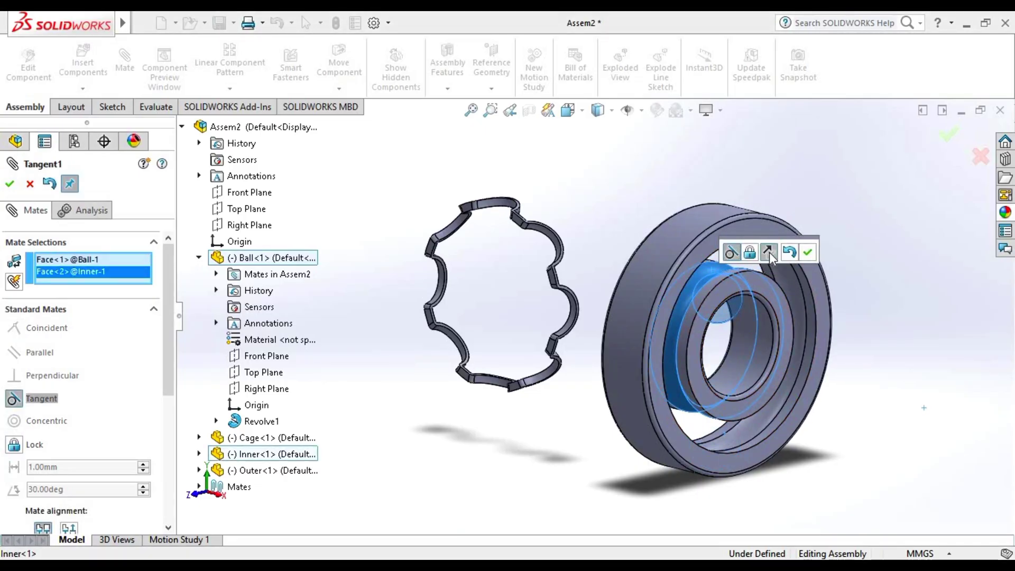
left_click(806, 253)
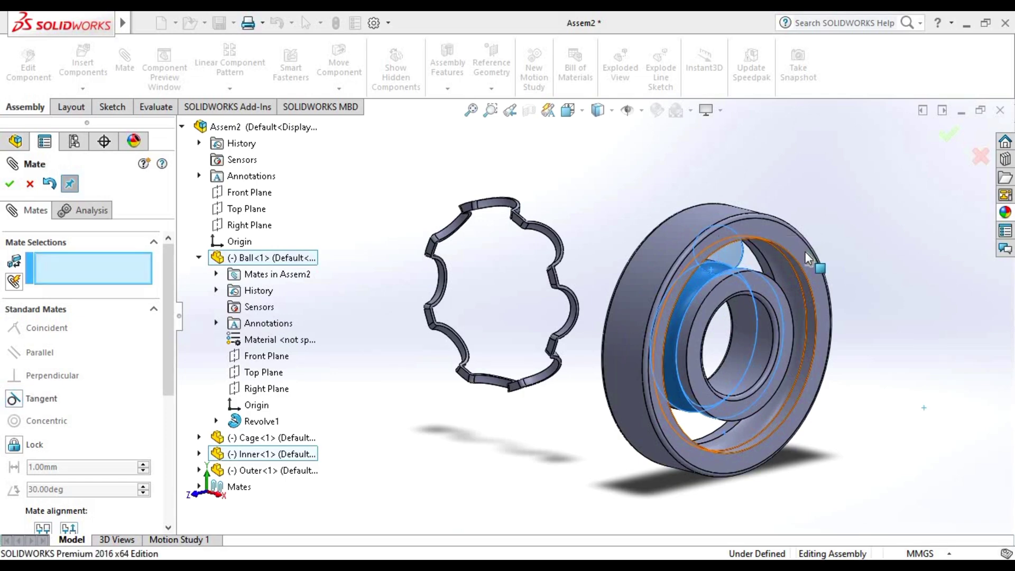
left_click(183, 127)
- Drag the ball and the inner ring to test how the mates hold
key("Escape")
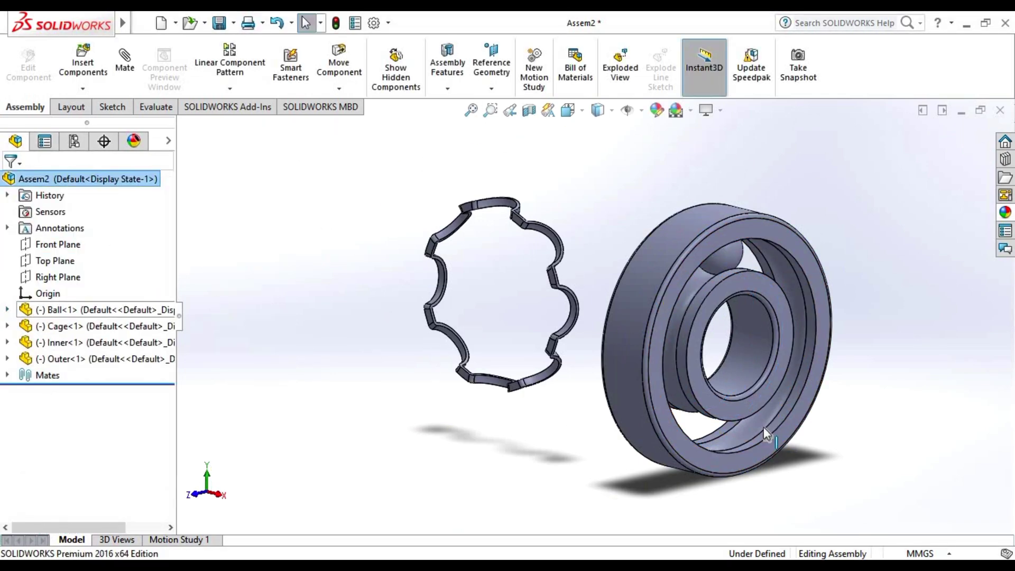
mouse_move(843, 367)
middle_mouse_down()
mouse_move(798, 364)
mouse_move(841, 381)
mouse_move(659, 262)
middle_mouse_up()
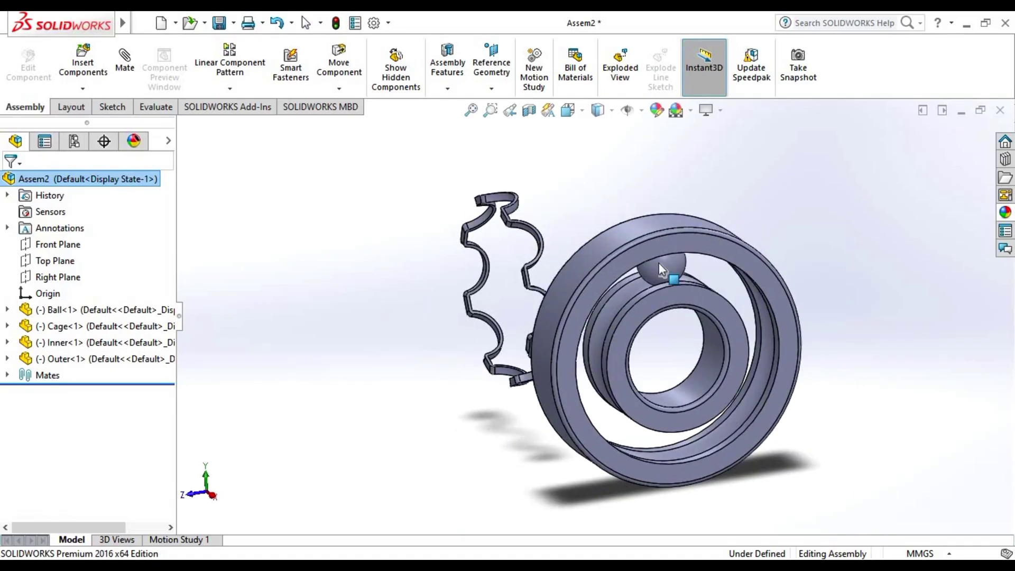
mouse_move(615, 300)
left_mouse_down()
mouse_move(598, 379)
mouse_move(597, 228)
mouse_move(626, 252)
left_mouse_up()
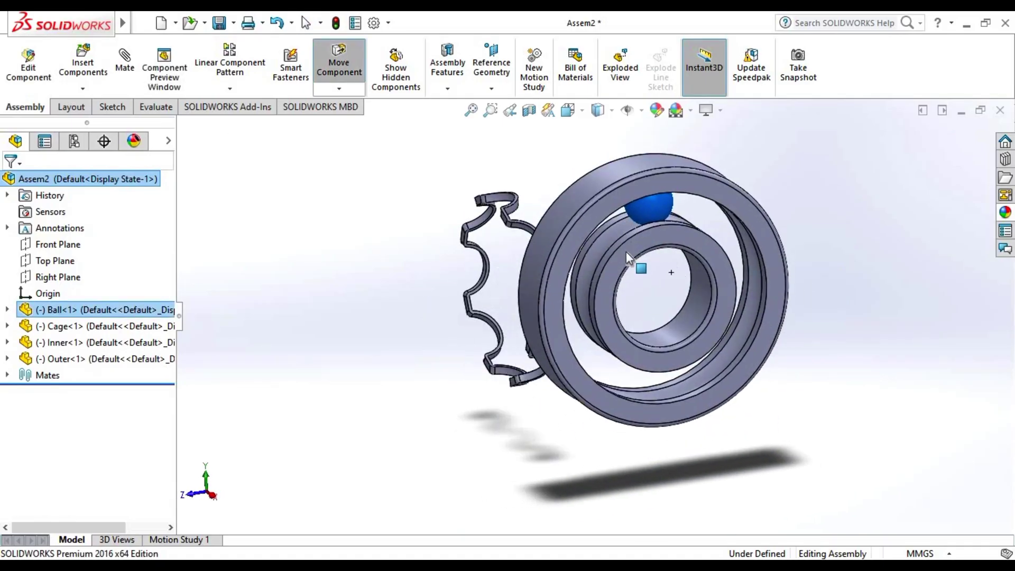
key("Escape")
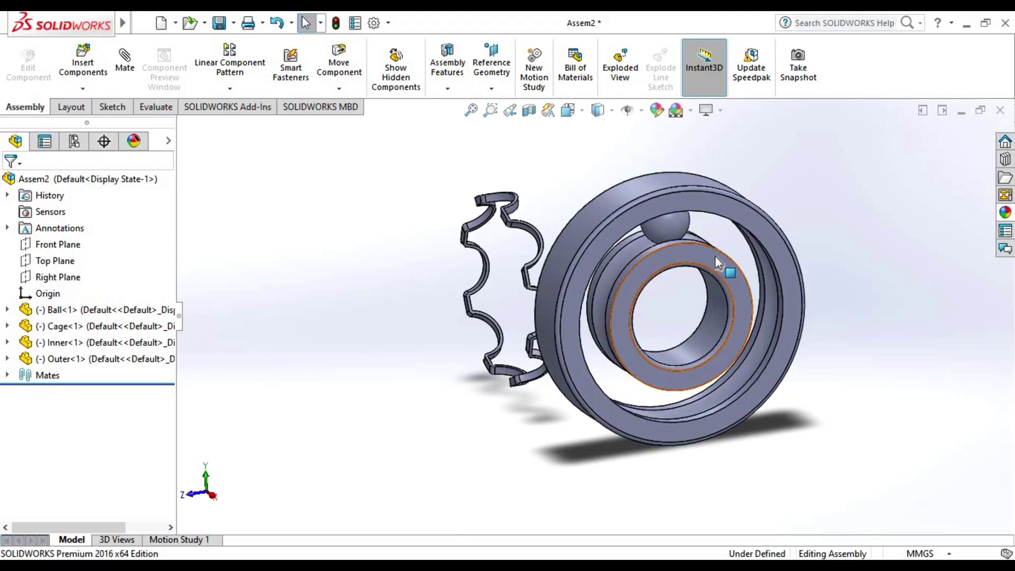
left_click_drag(717, 261, 782, 287)
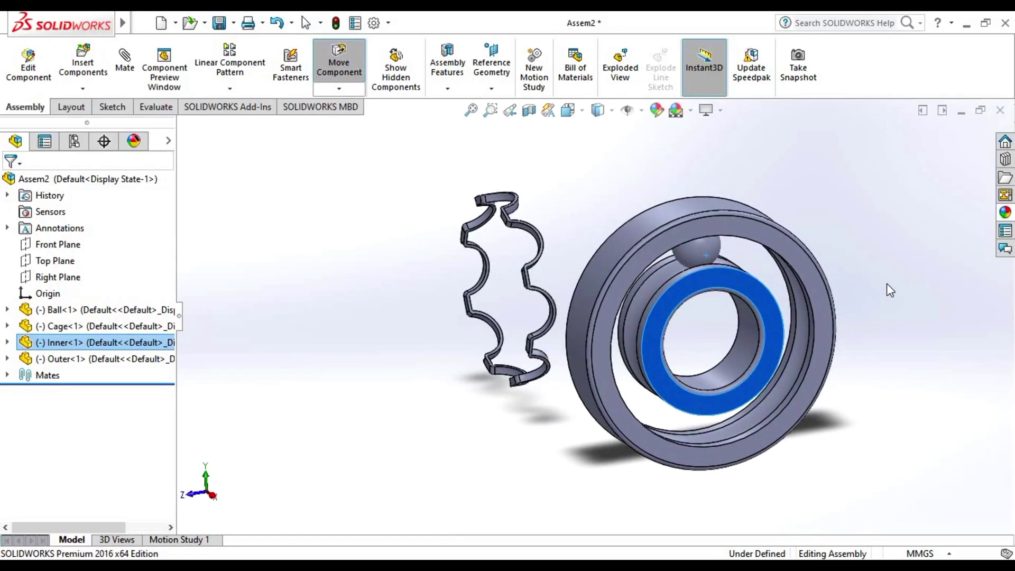
key("Escape")
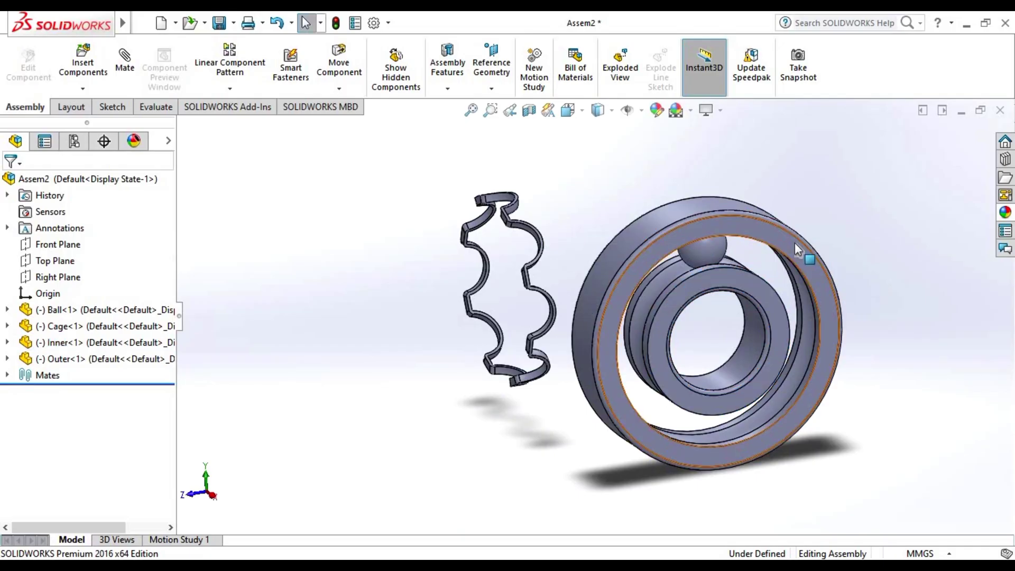
- Fix the outer ring in place and rotate the inner ring to carry the ball round
left_click(796, 243)
right_click(796, 243)
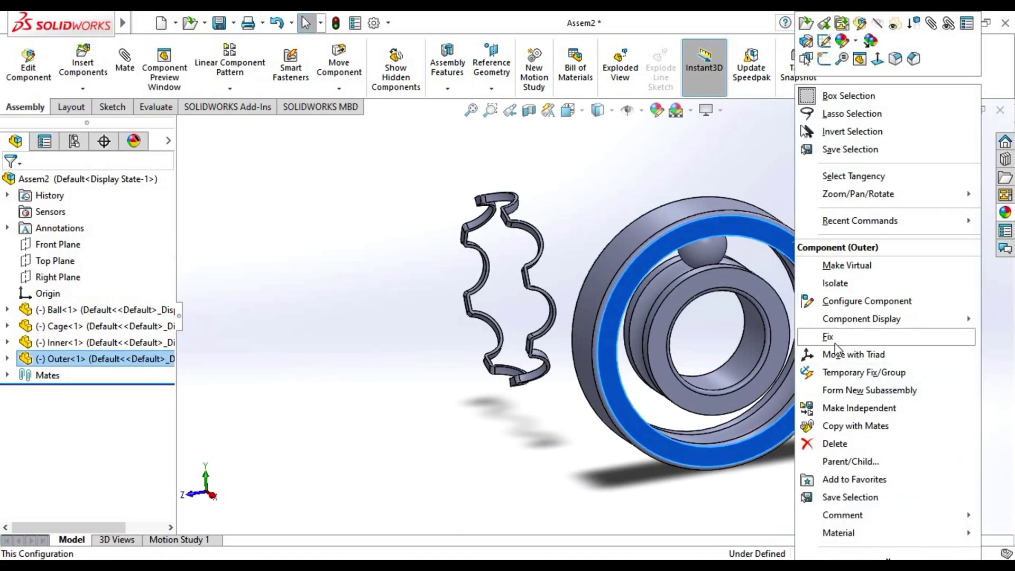
left_click(854, 339)
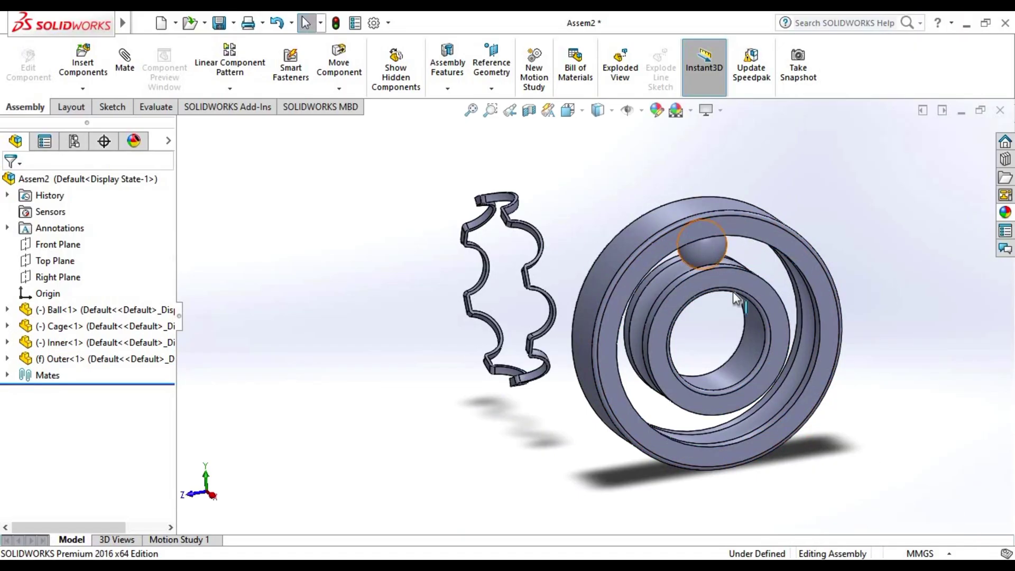
mouse_move(726, 274)
left_mouse_down()
mouse_move(802, 372)
mouse_move(691, 266)
mouse_move(792, 406)
mouse_move(781, 301)
mouse_move(716, 353)
mouse_move(748, 391)
left_mouse_up()
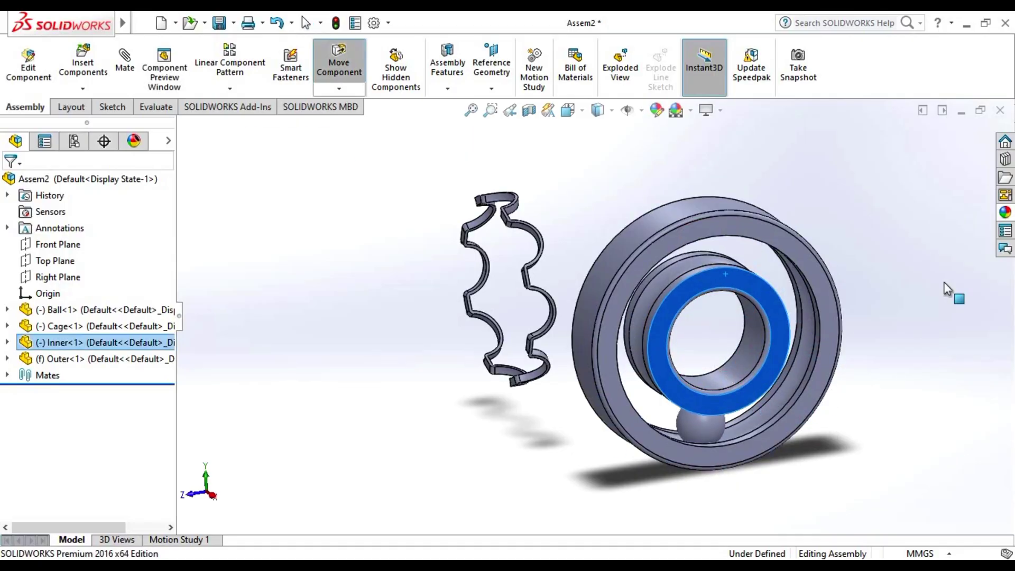
key("Escape")
left_click(891, 226)
- Spin the inner ring in isometric view, then view the bearing obliquely from the right
left_click(577, 110)
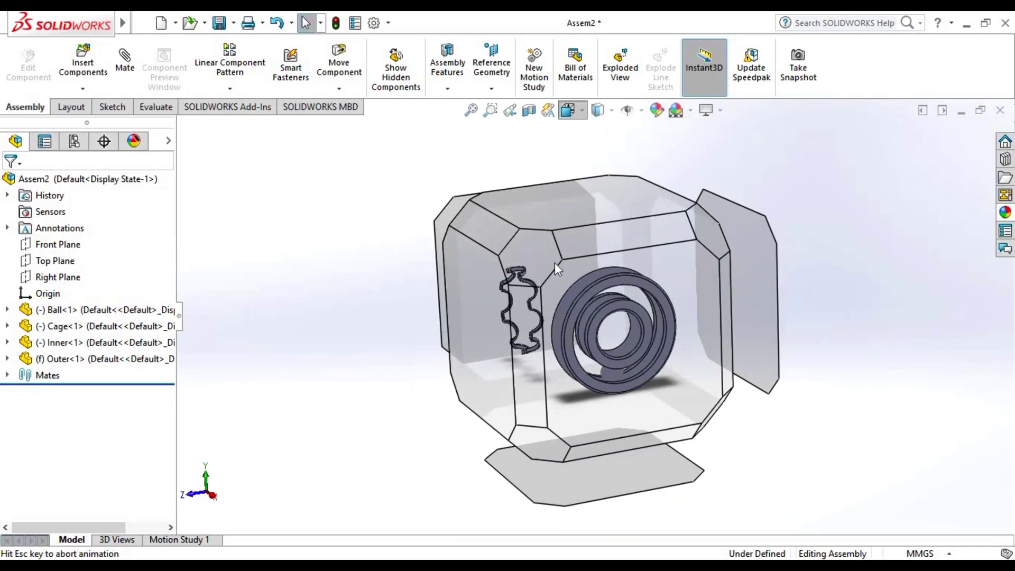
left_click(547, 258)
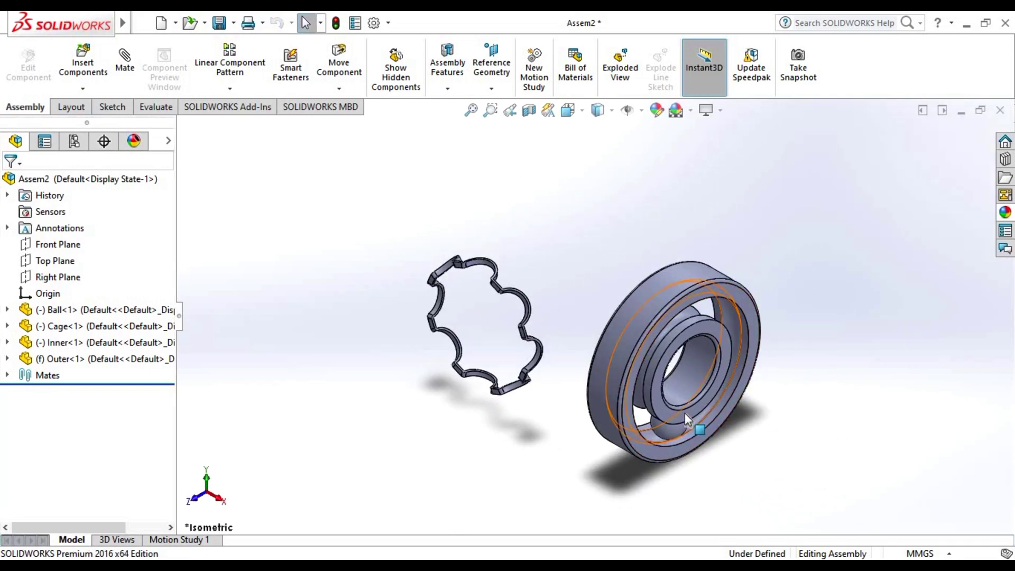
left_click_drag(721, 392, 654, 343)
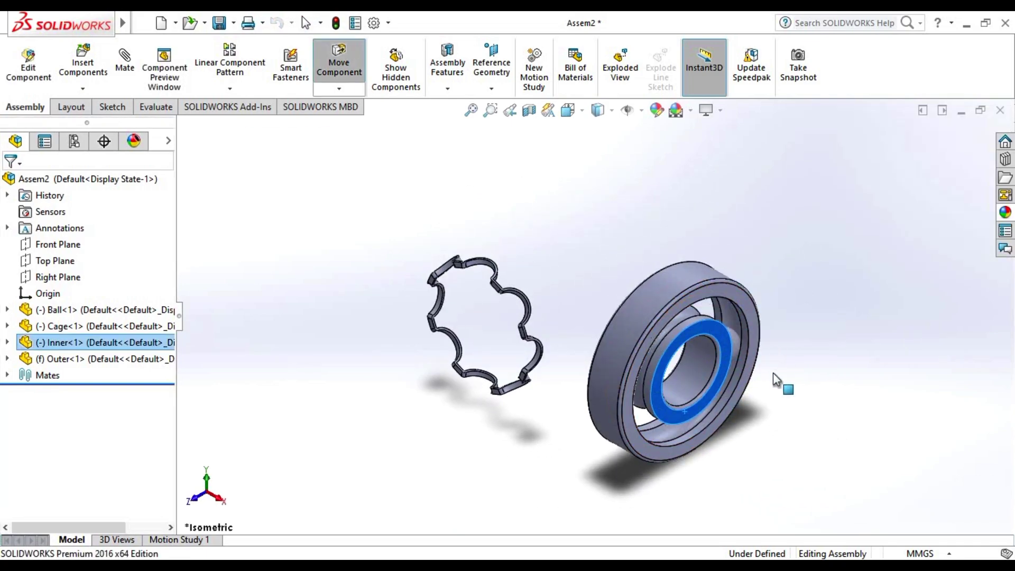
left_click(852, 407)
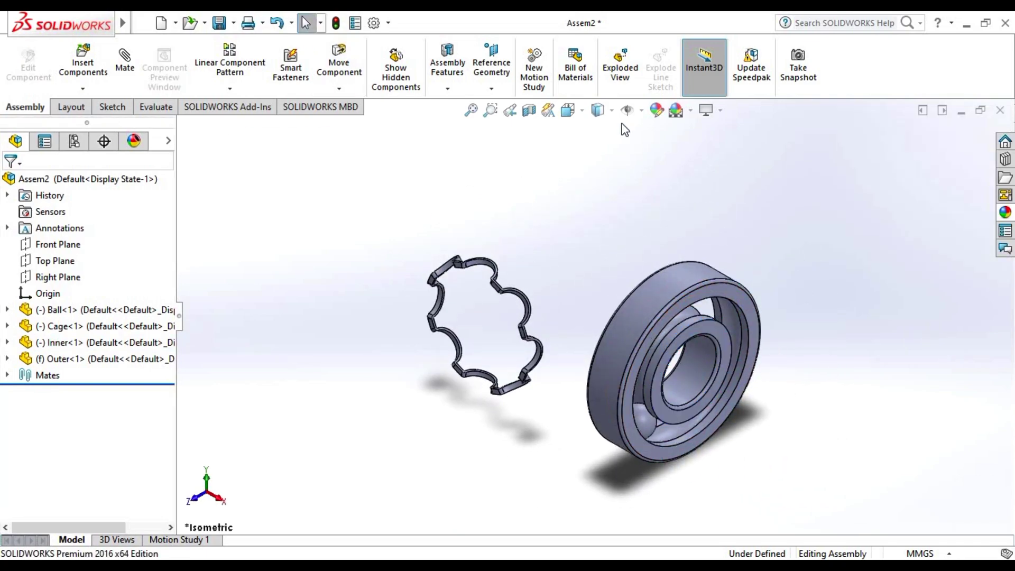
left_click(568, 110)
left_click(656, 337)
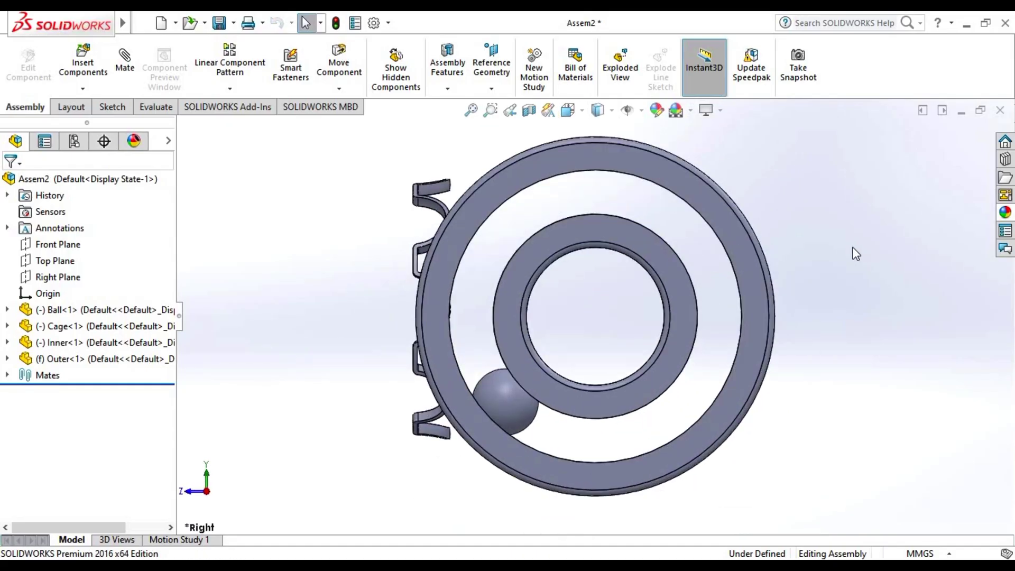
mouse_move(855, 251)
middle_mouse_down()
mouse_move(854, 297)
mouse_move(708, 290)
middle_mouse_up()
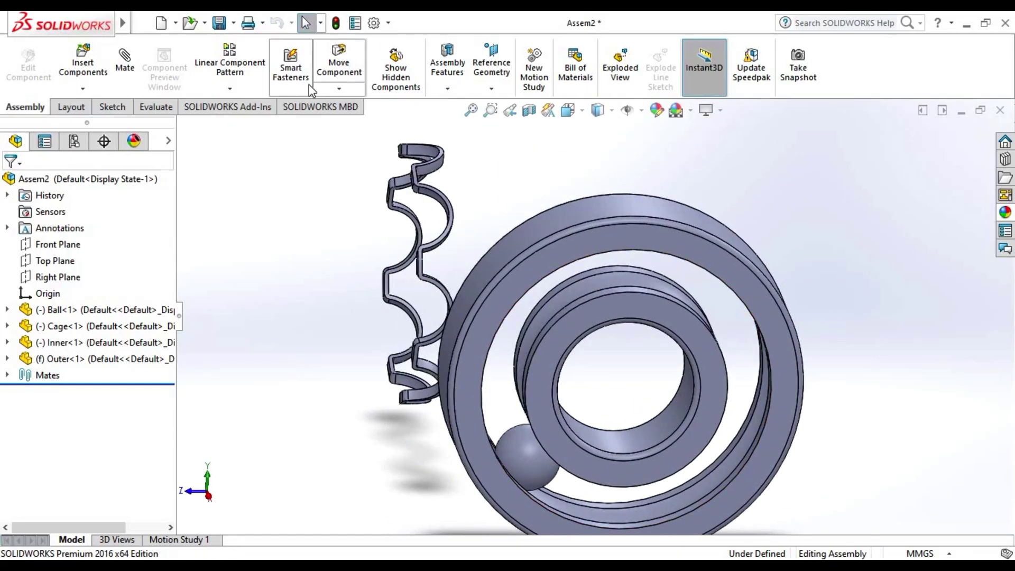
- Circularly pattern the ball 8 times, equally spaced over 360°, about the inner ring's bore axis
left_click(230, 90)
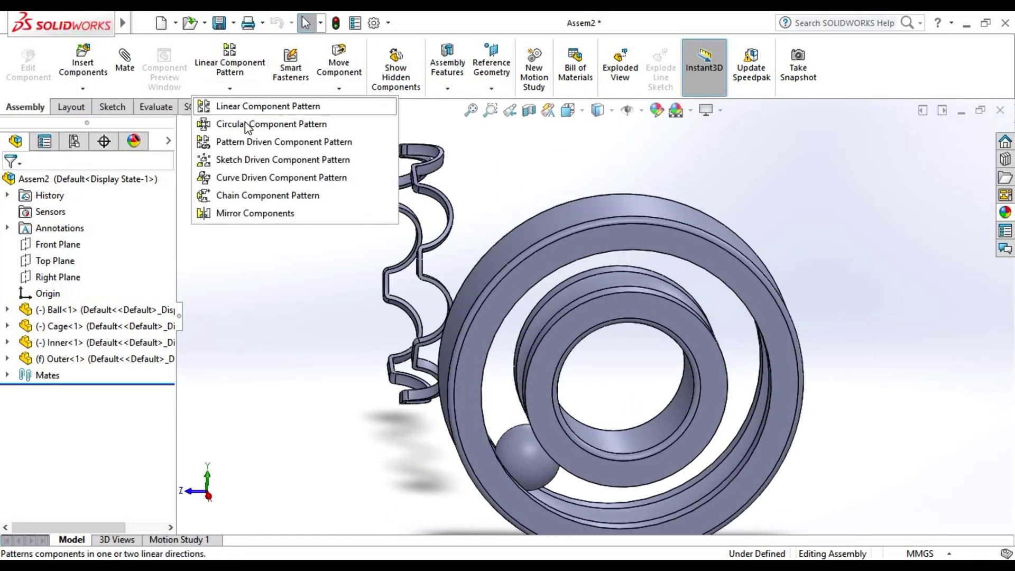
left_click(353, 124)
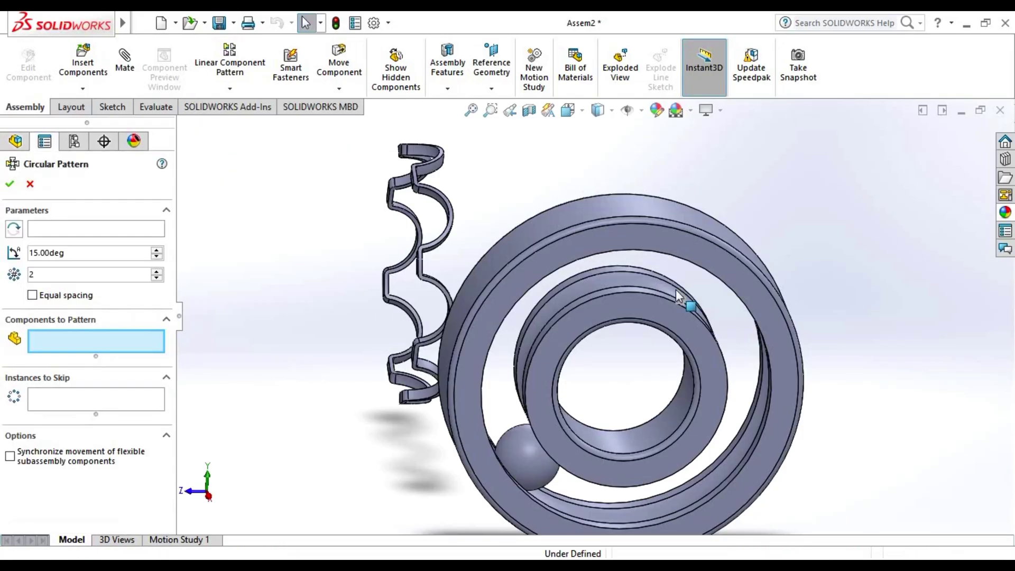
left_click(95, 229)
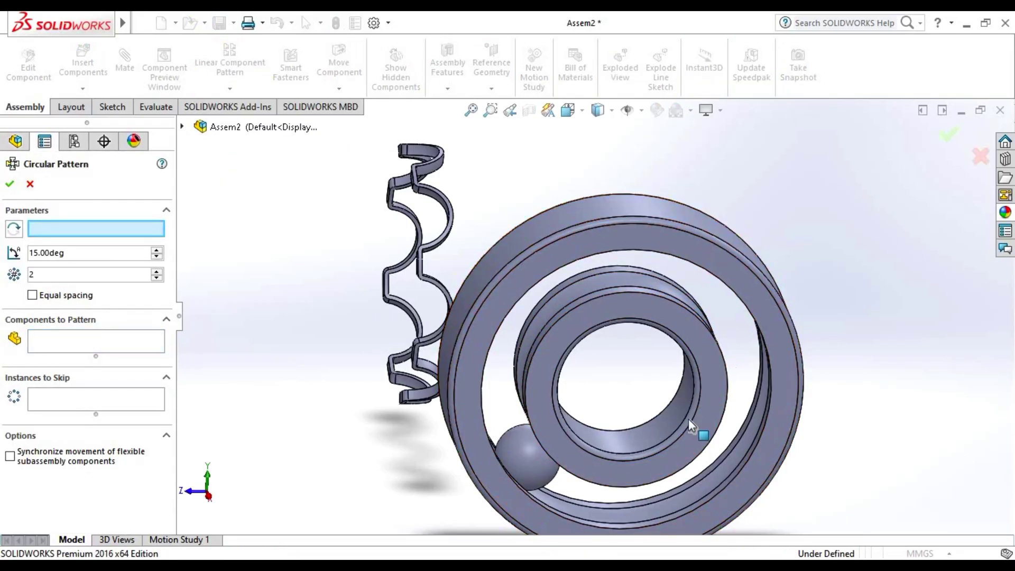
left_click(663, 431)
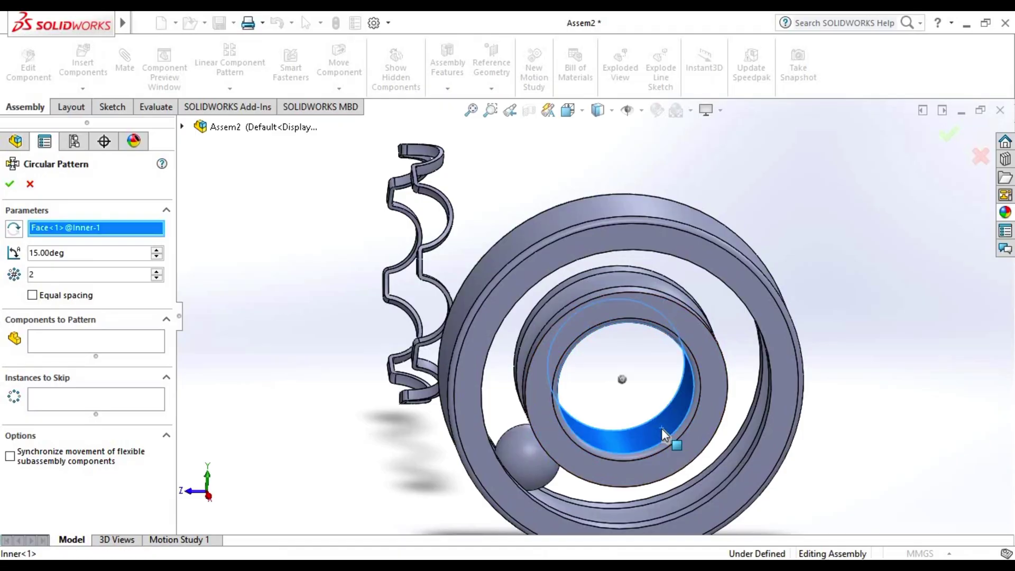
left_click(78, 352)
left_click(528, 468)
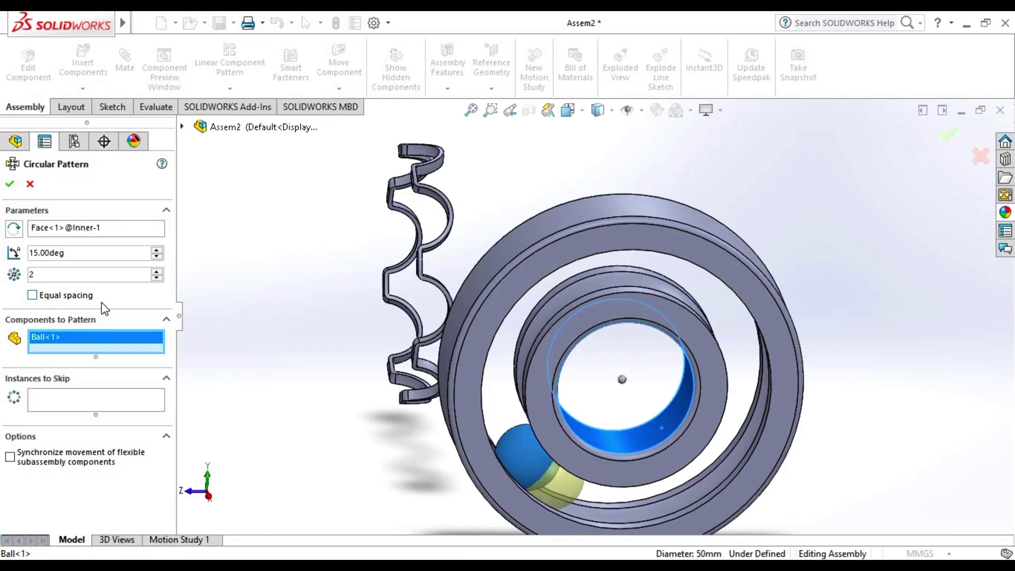
left_click(32, 296)
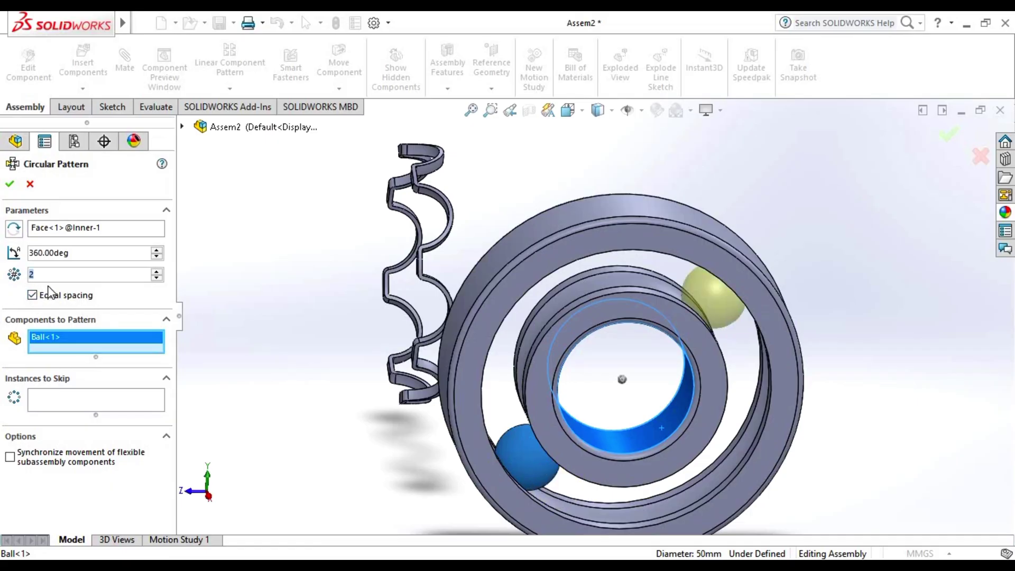
key("BackSpace")
type("8")
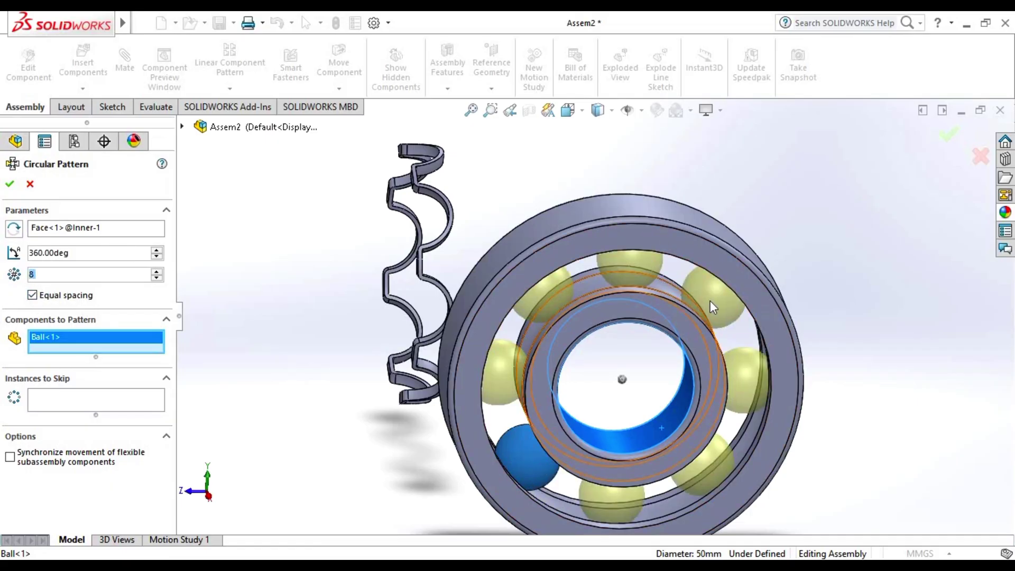
left_click(10, 183)
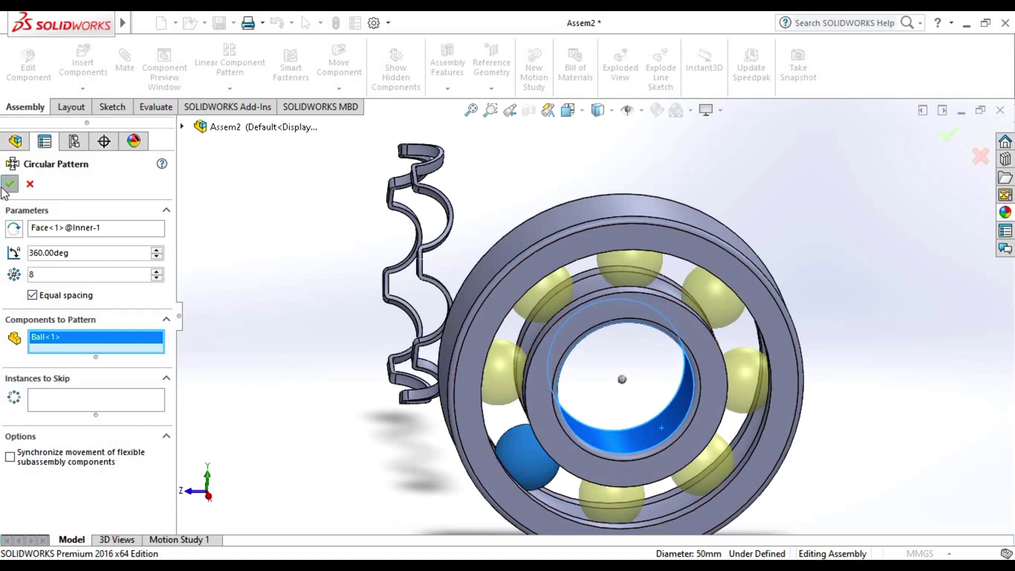
left_click(574, 113)
- Return to an isometric view and fit the whole assembly on screen
left_click(642, 335)
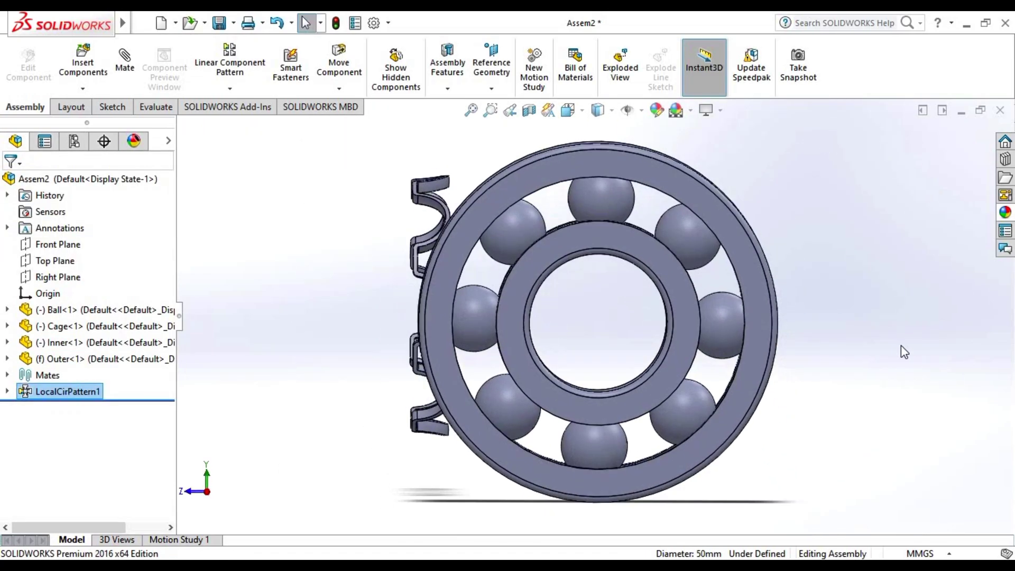
key("ctrl+shift+z")
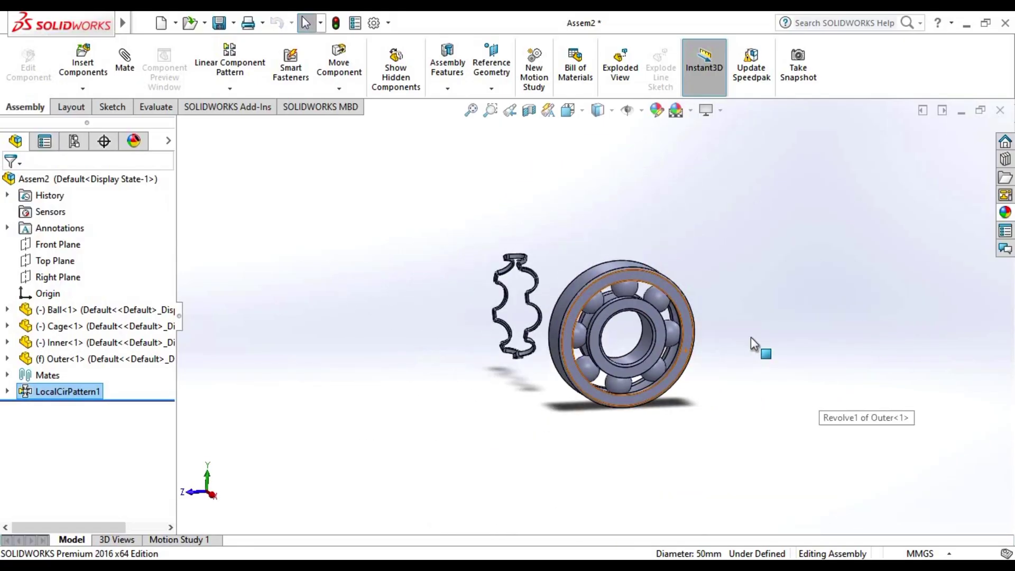
scroll(662, 337, "down", 3)
scroll(663, 334, "down", 3)
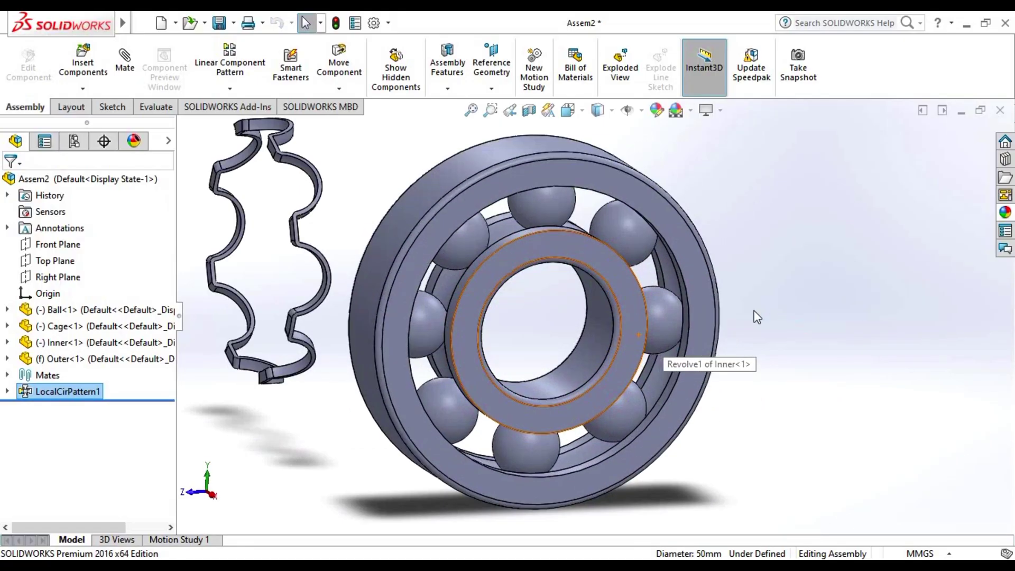
left_click(788, 306)
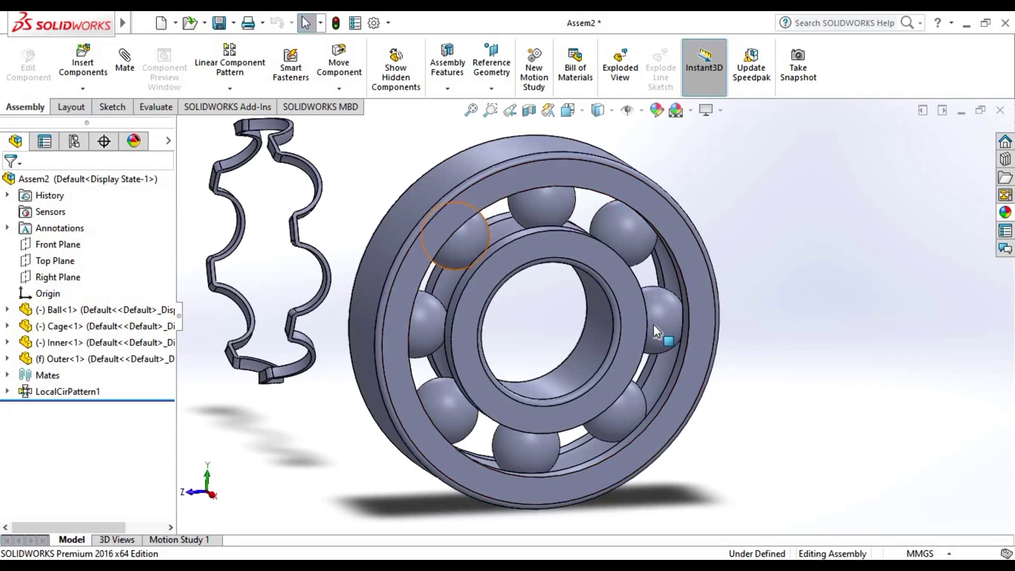
left_click(470, 110)
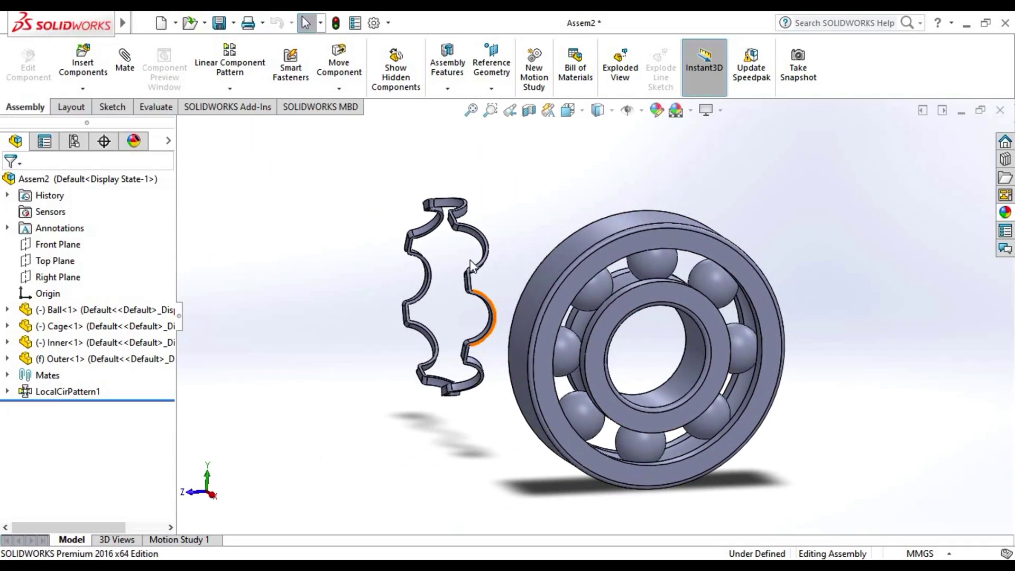
- Show temporary axes on the parts and zoom in toward the cage
left_click(641, 111)
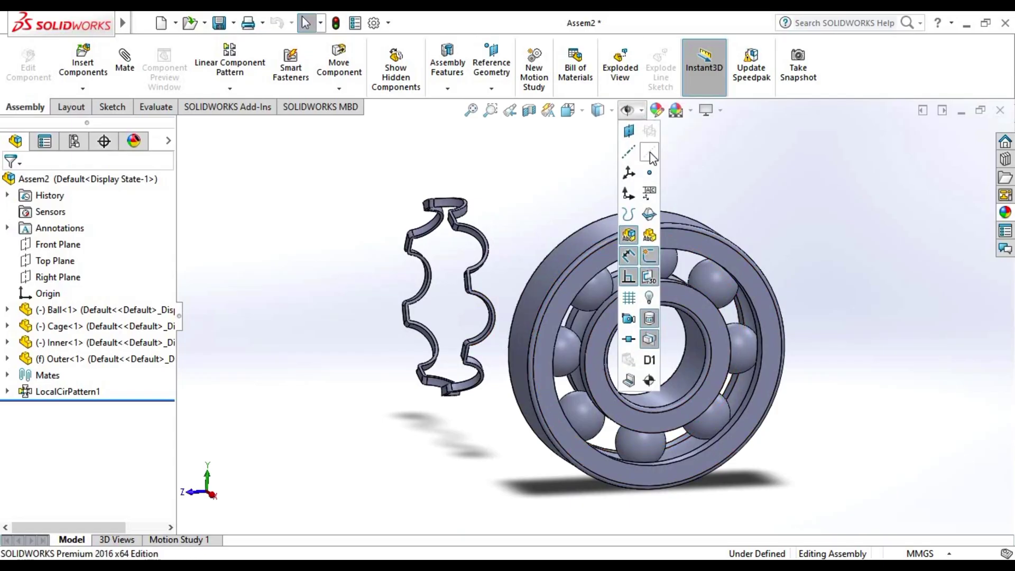
left_click(650, 153)
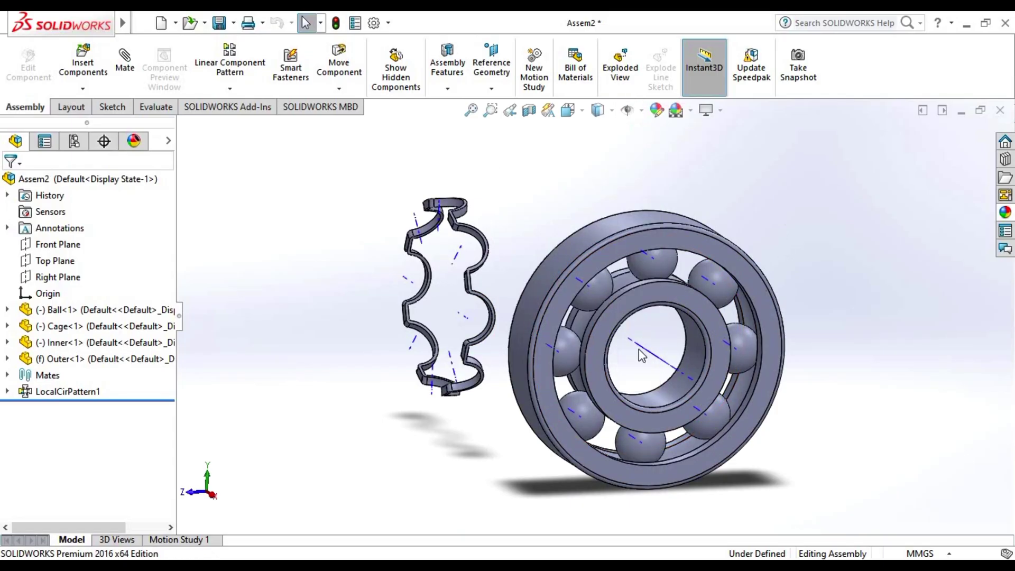
middle_click_drag(792, 368, 813, 383)
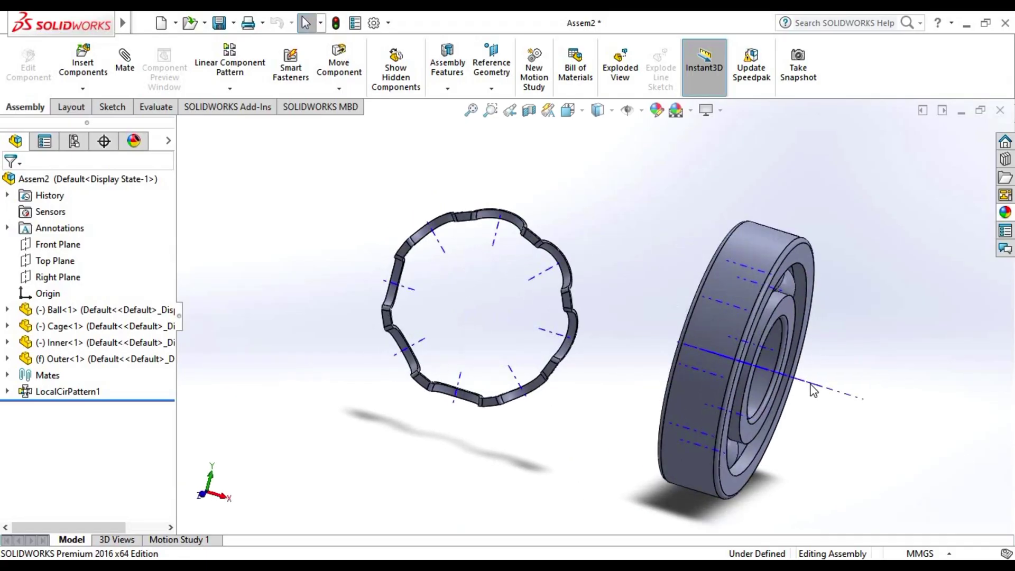
scroll(479, 316, "down", 2)
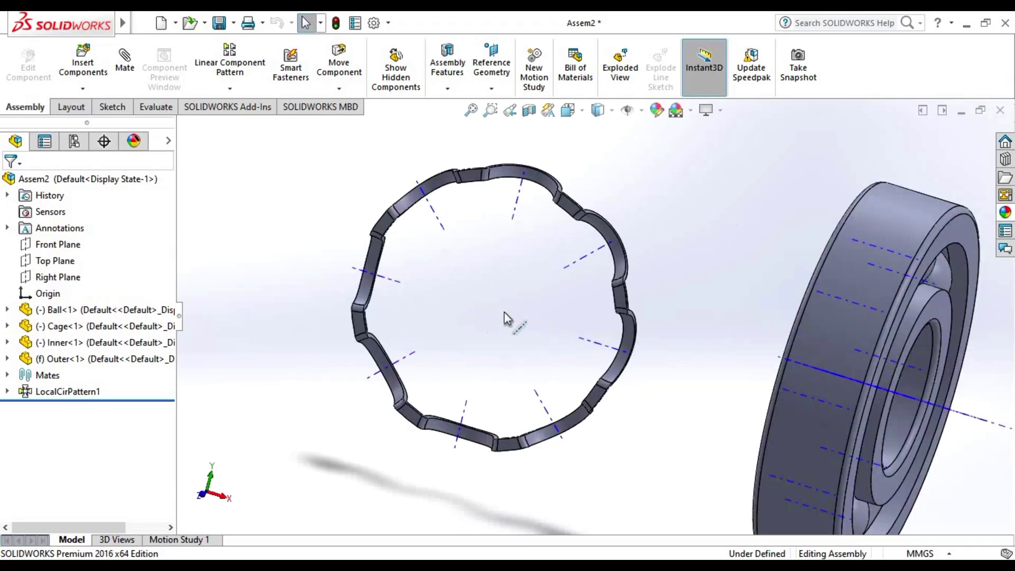
scroll(509, 317, "down", 5)
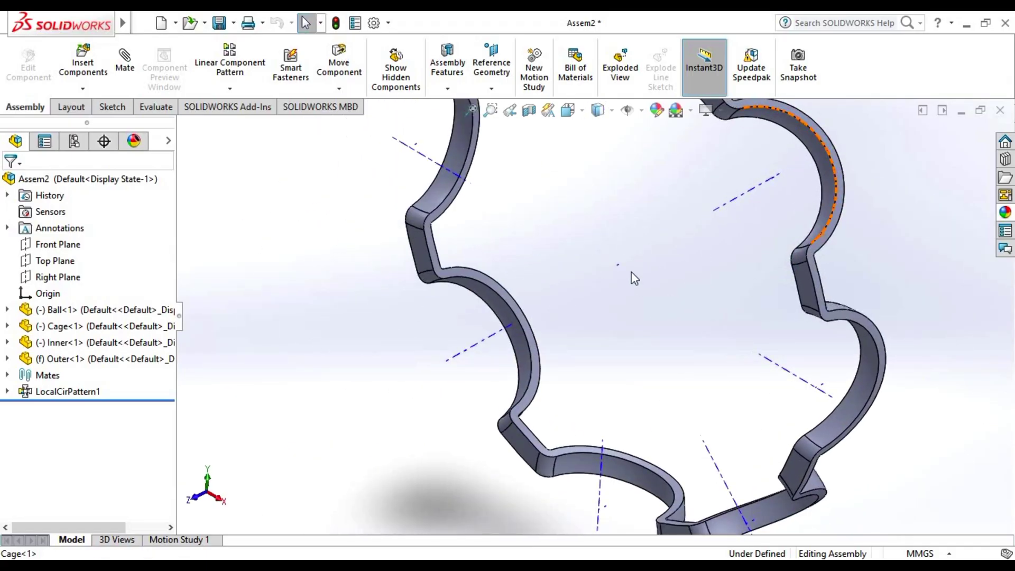
scroll(634, 278, "down", 3)
- Mate the cage's axis coincident with the inner ring's axis, with flipped alignment
left_click(125, 59)
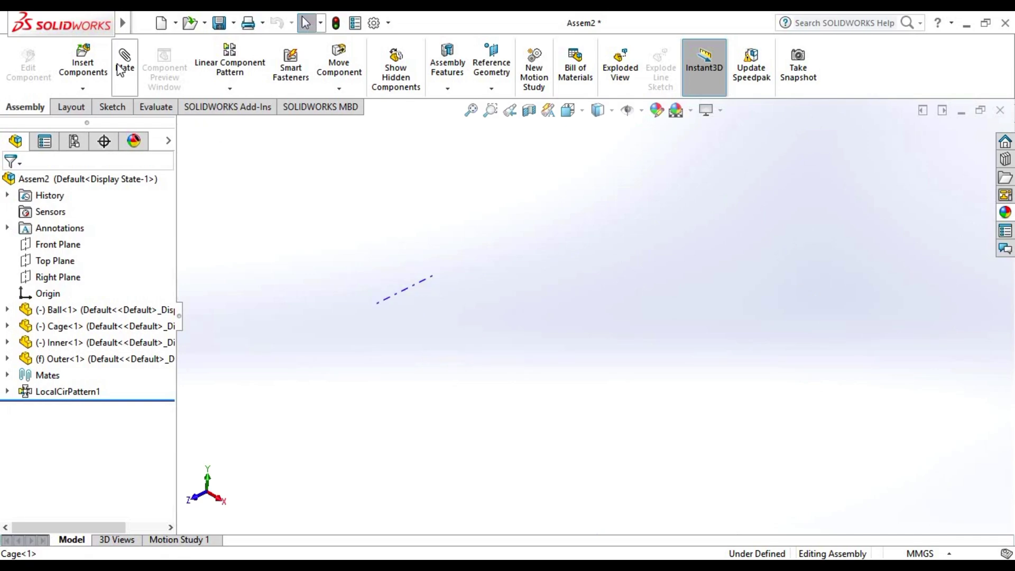
left_click(403, 294)
left_click(471, 110)
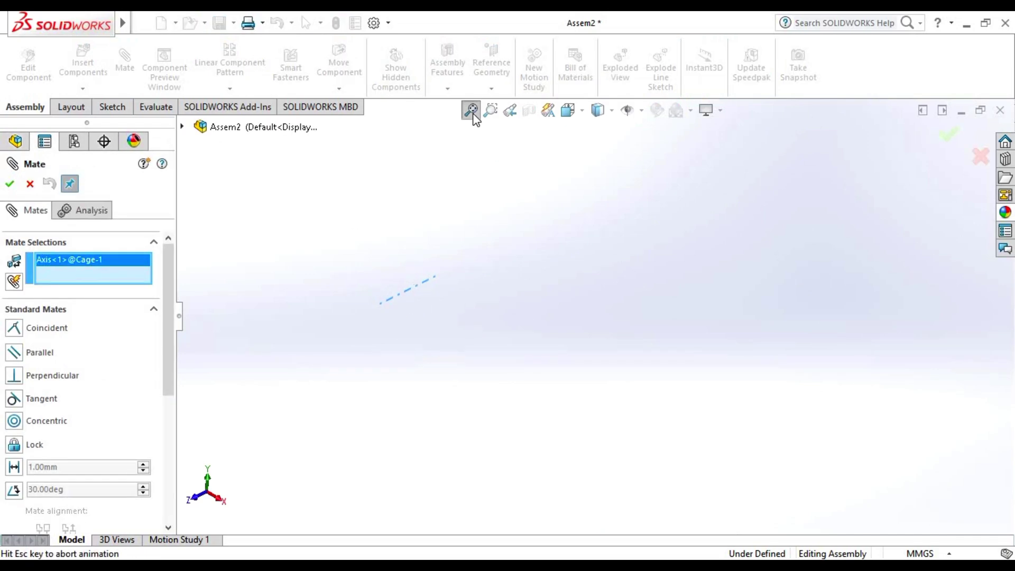
left_click(691, 376)
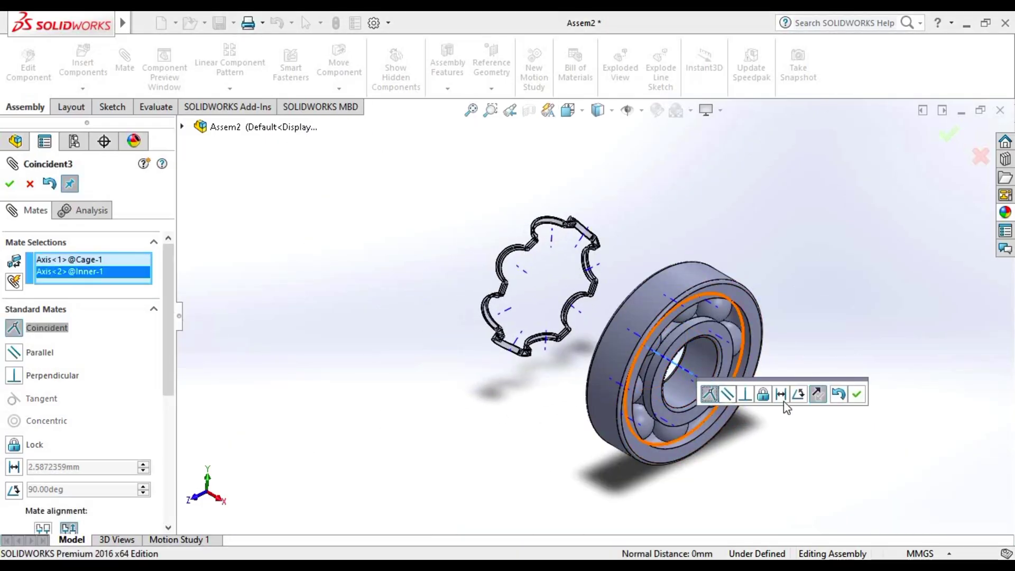
left_click(821, 397)
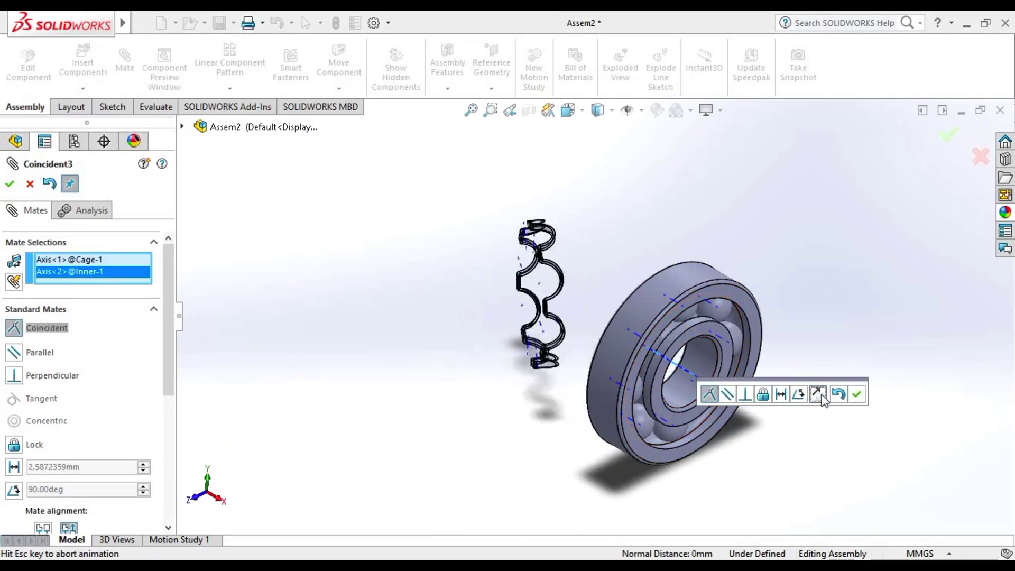
left_click(857, 394)
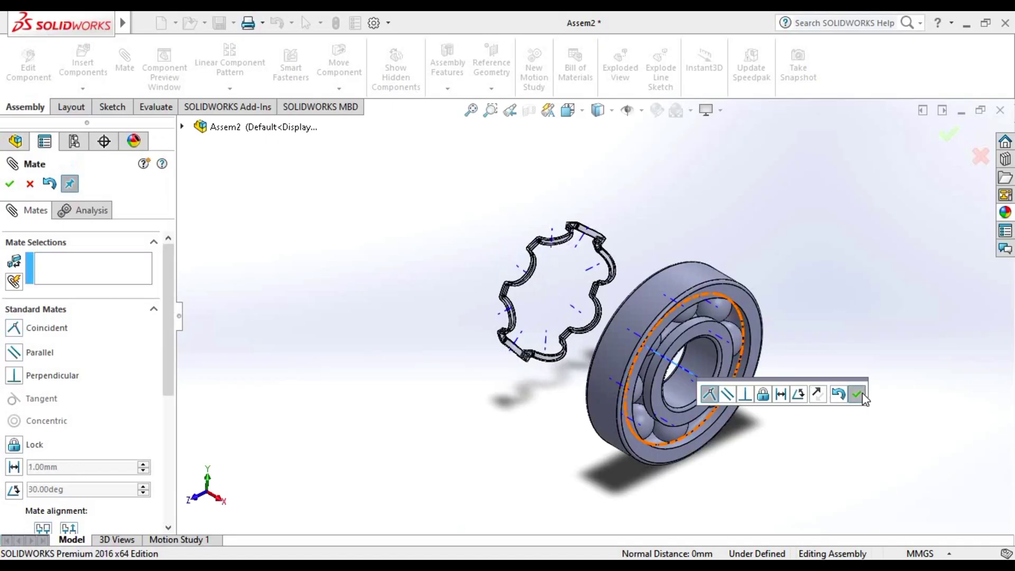
left_click(35, 183)
- Slide the cage along its axis against the bearing so it wraps around the balls
mouse_move(553, 414)
middle_mouse_down()
mouse_move(588, 433)
mouse_move(533, 267)
middle_mouse_up()
mouse_move(548, 292)
left_mouse_down()
mouse_move(857, 446)
mouse_move(817, 439)
mouse_move(751, 402)
left_mouse_up()
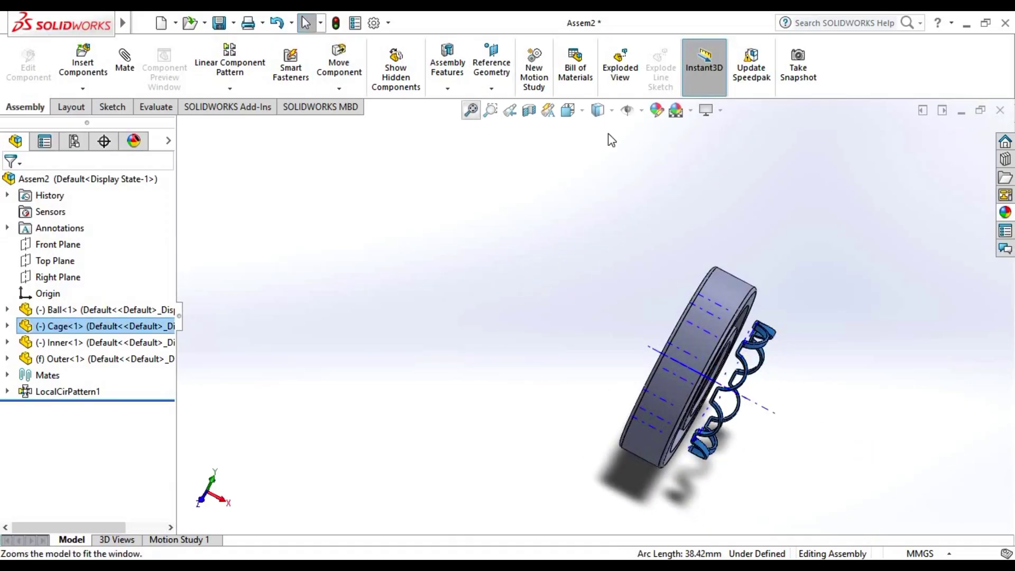
mouse_move(608, 141)
middle_mouse_down()
mouse_move(841, 286)
mouse_move(790, 254)
middle_mouse_up()
key("Escape")
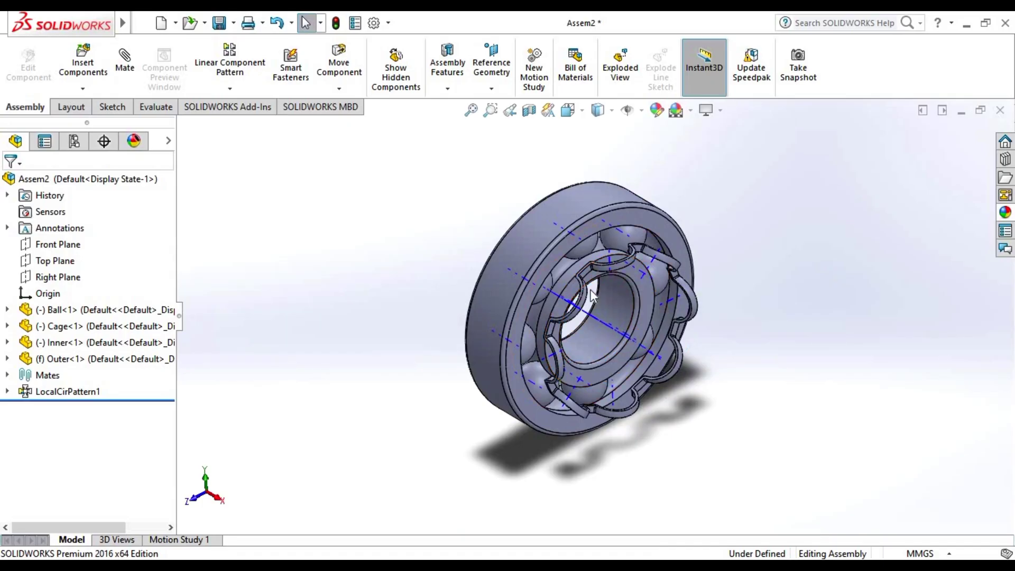
scroll(592, 295, "up", 3)
left_click(628, 110)
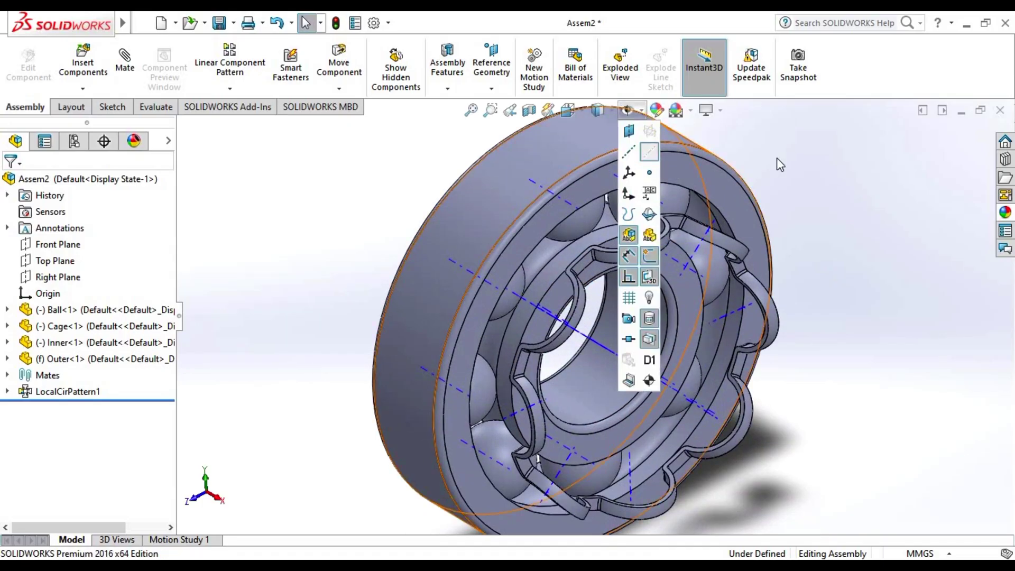
- Try a tangent mate between a ball and the cage pocket edge, then cancel it
left_click(588, 231)
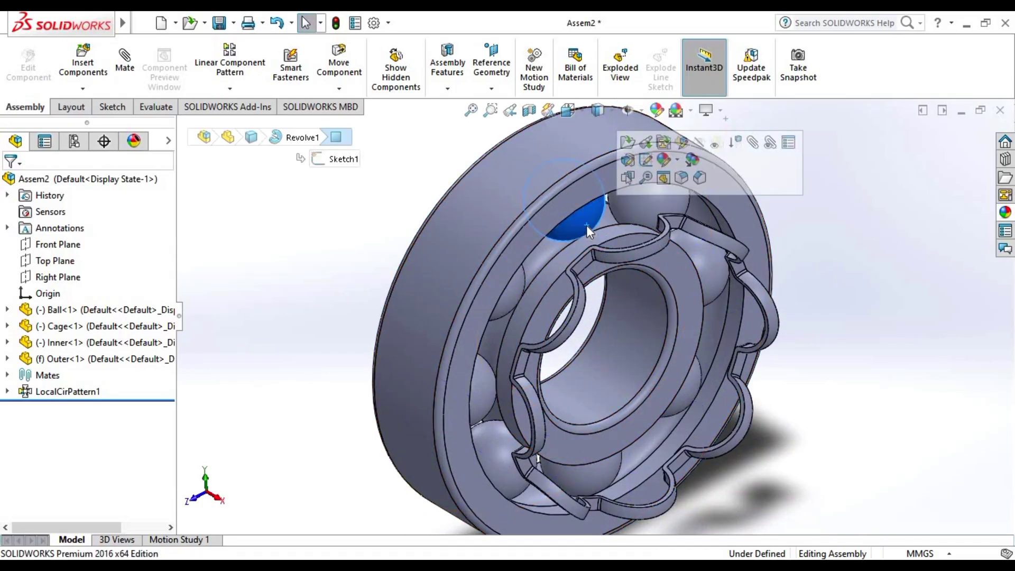
left_click(125, 68)
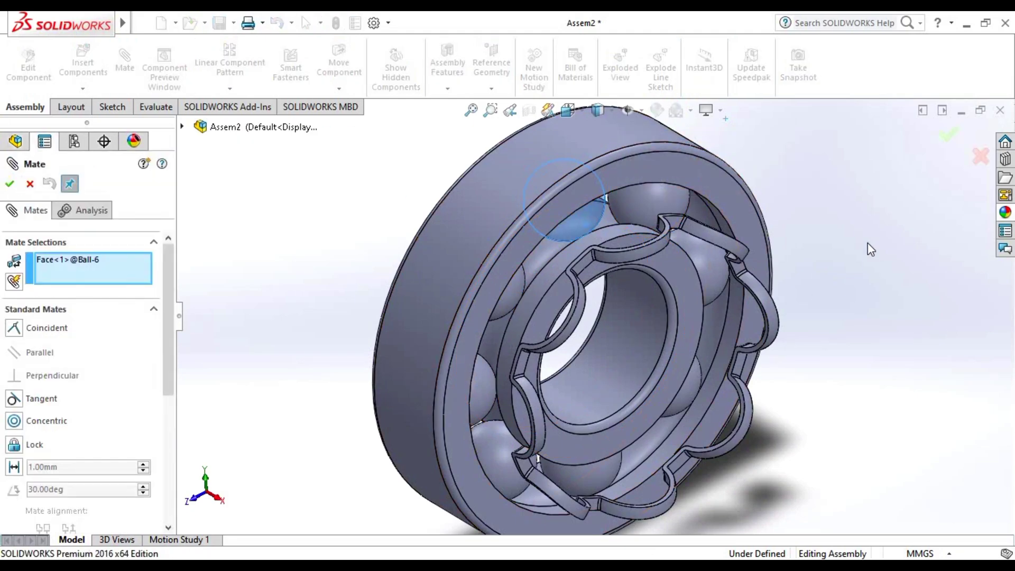
middle_click_drag(877, 269, 879, 344)
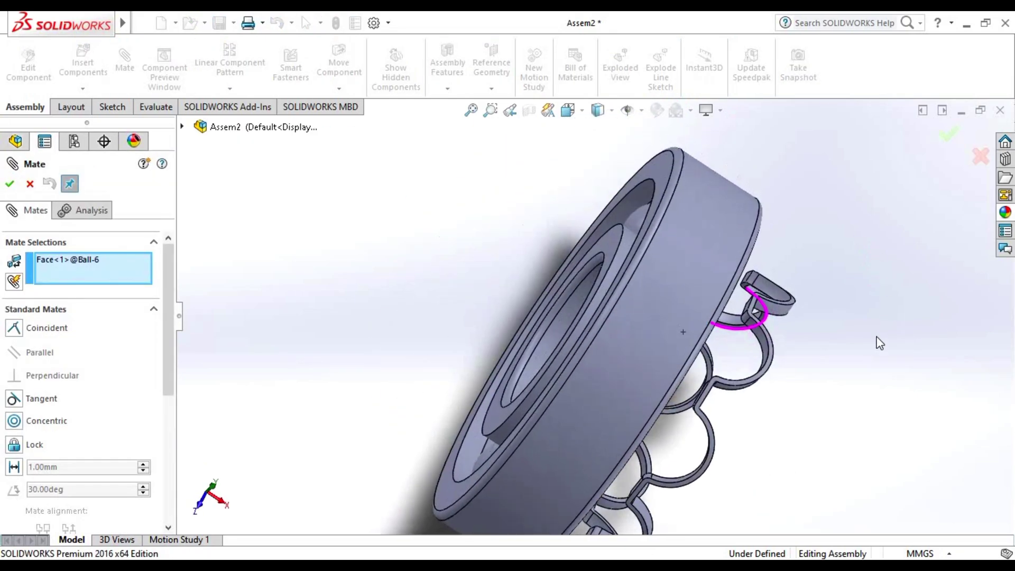
left_click(769, 346)
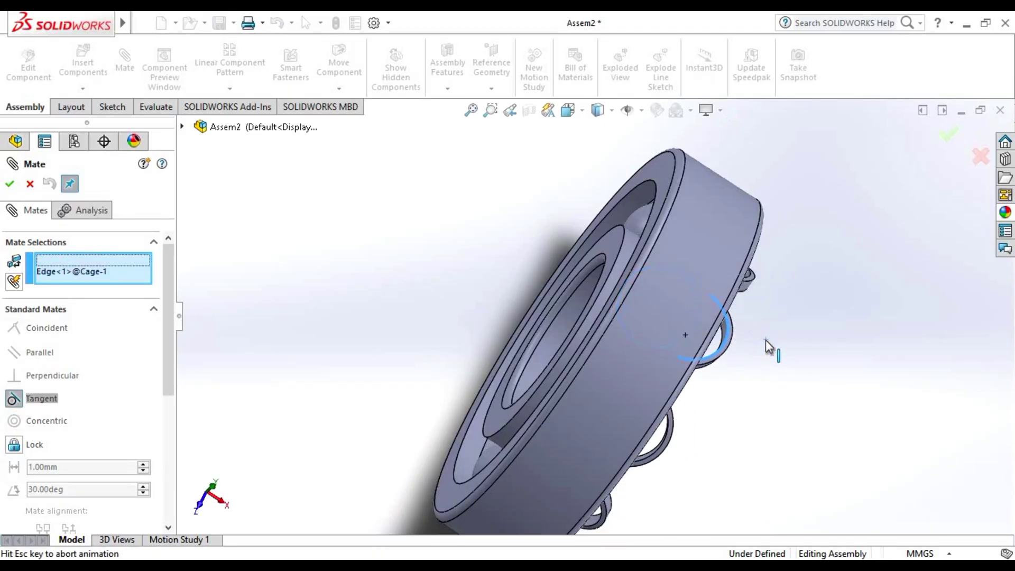
left_click(29, 185)
key("Escape")
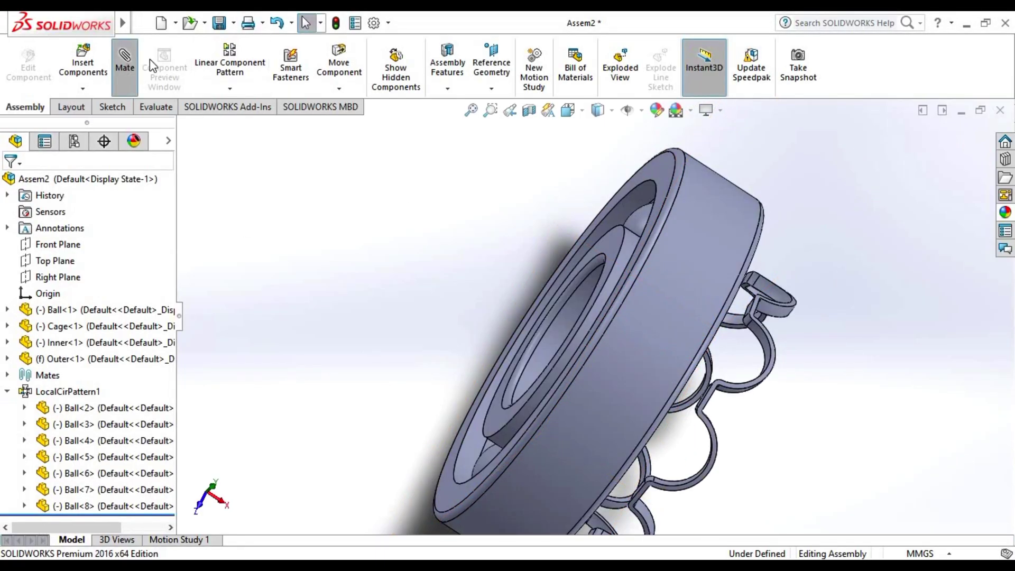
- Mate Ball-6 concentric to the cage pocket as Concentric2 and close the Mate tool
mouse_move(820, 354)
middle_mouse_down()
mouse_move(720, 320)
mouse_move(680, 267)
middle_mouse_up()
mouse_move(826, 376)
middle_mouse_down()
mouse_move(696, 333)
mouse_move(510, 294)
middle_mouse_up()
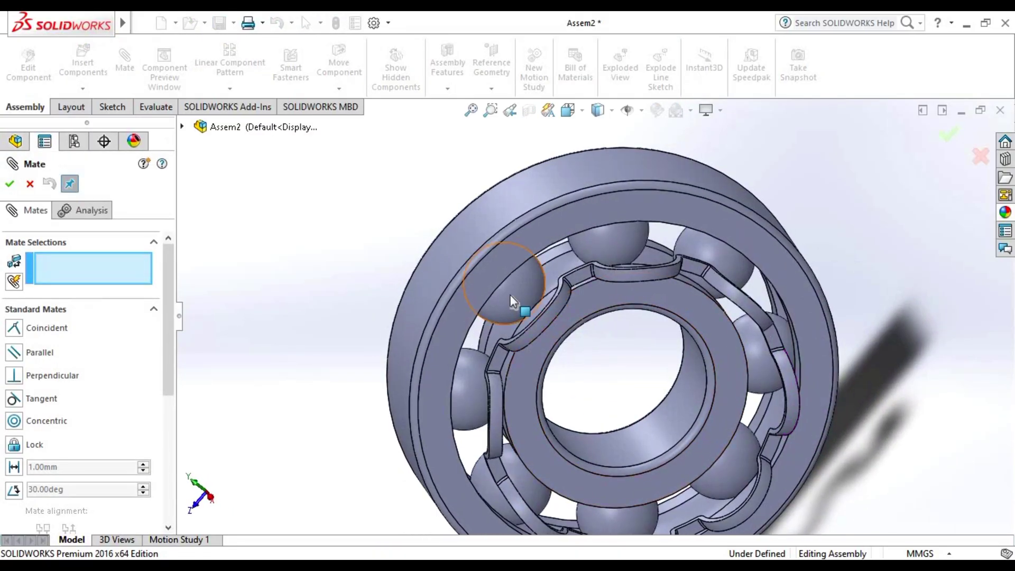
left_click(509, 294)
middle_click_drag(887, 271, 971, 354)
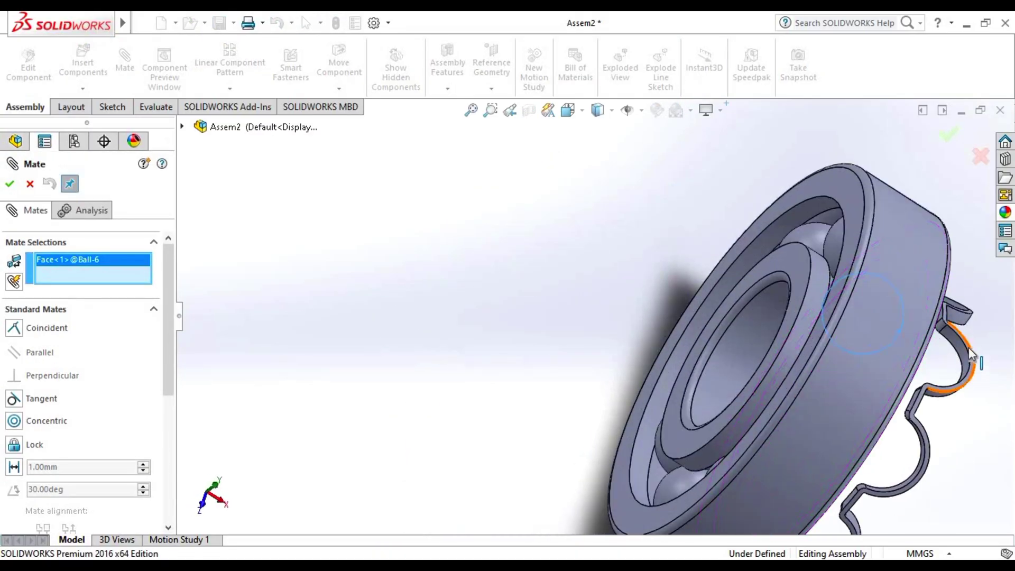
scroll(968, 354, "down", 3)
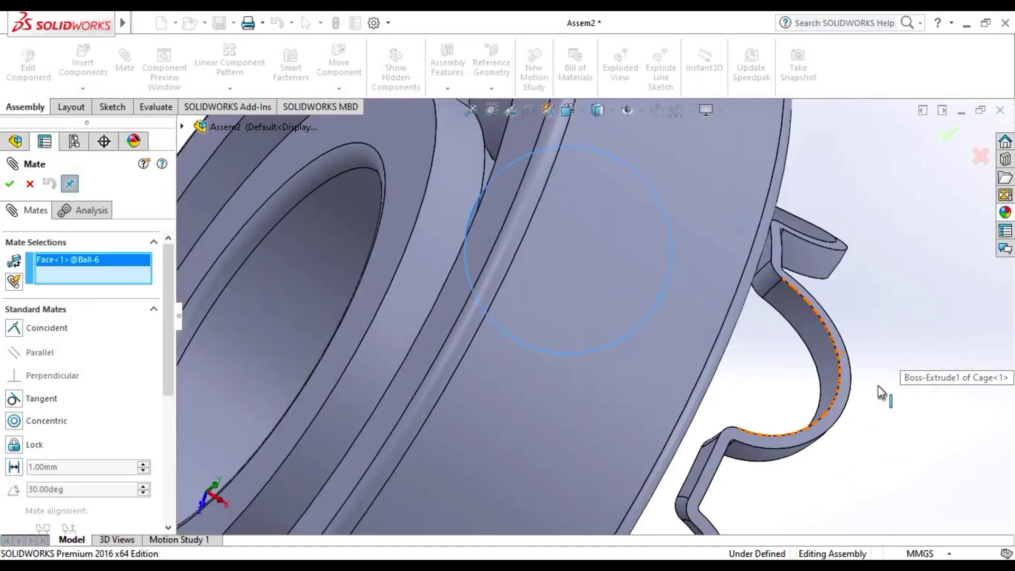
left_click(812, 337)
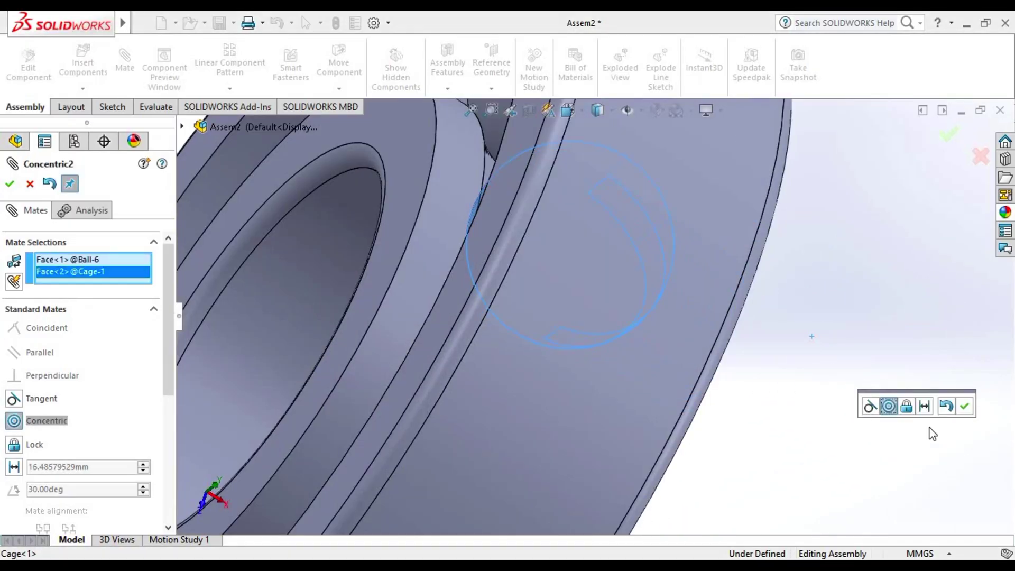
left_click(964, 407)
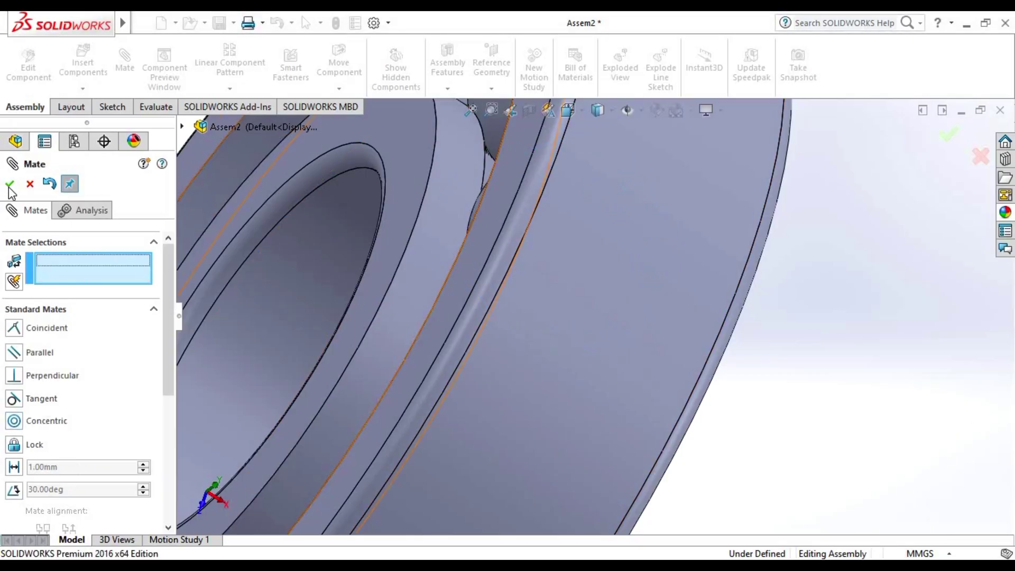
left_click(30, 183)
- Drag Ball<4> to spin the balls and cage around the bearing axis
scroll(793, 351, "up", 5)
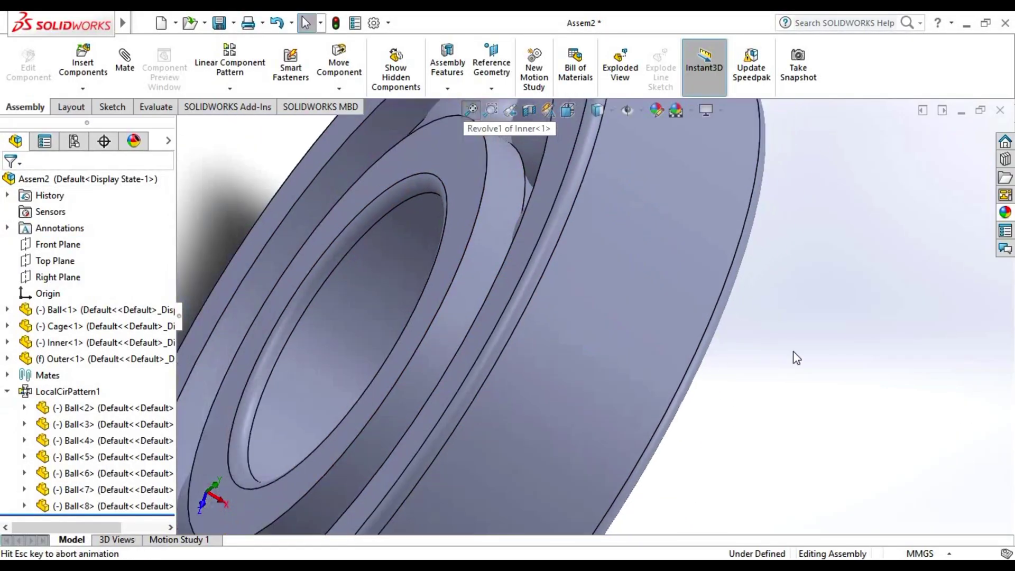
middle_click_drag(767, 380, 715, 302)
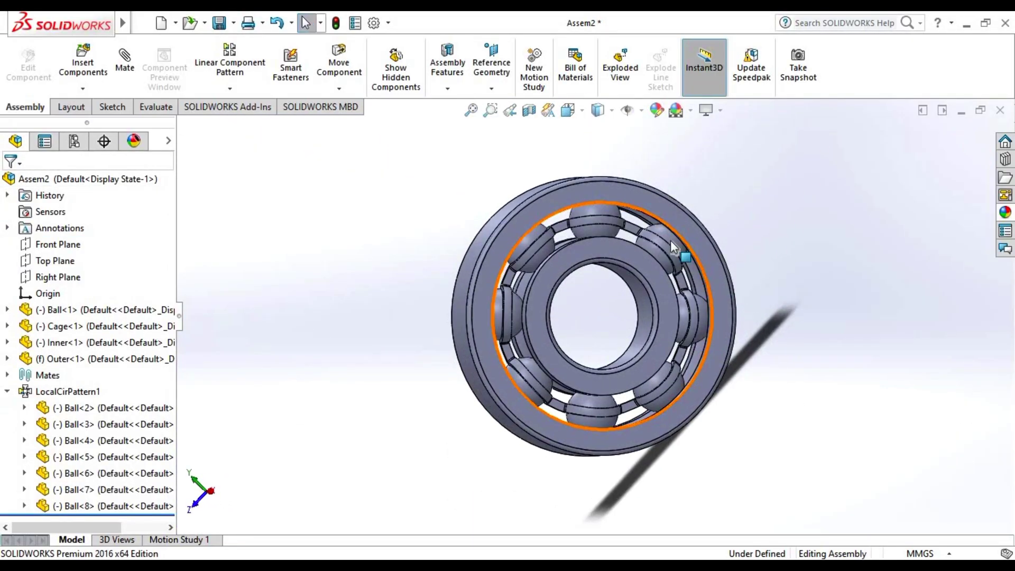
mouse_move(715, 302)
left_mouse_down()
mouse_move(478, 417)
mouse_move(550, 294)
mouse_move(594, 421)
mouse_move(755, 385)
left_mouse_up()
key("Escape")
- Inspect the bearing from the other side and collapse the LocalCirPattern1 group
middle_click_drag(811, 249, 753, 251)
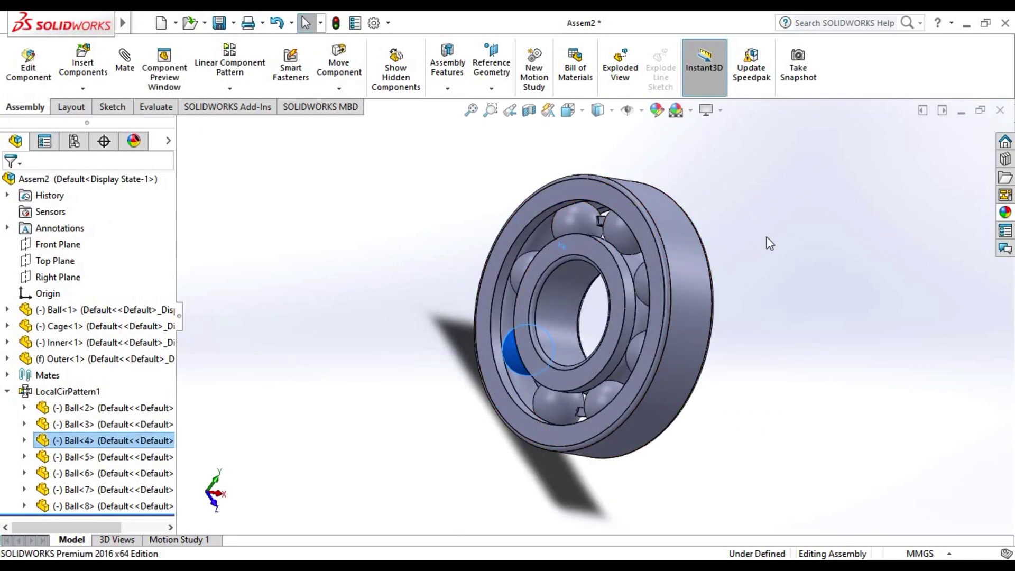
left_click(451, 227)
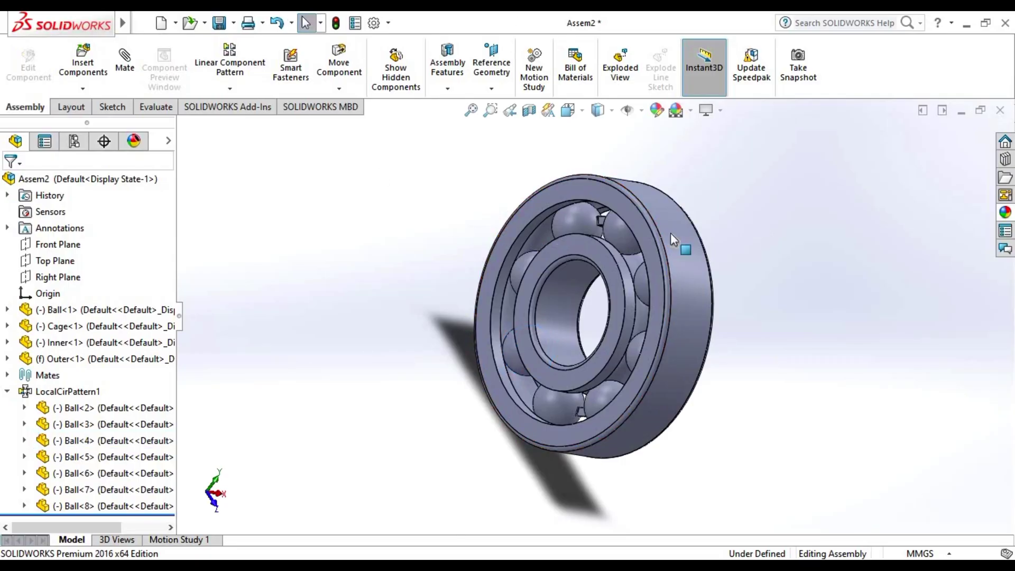
middle_click_drag(707, 225, 593, 179)
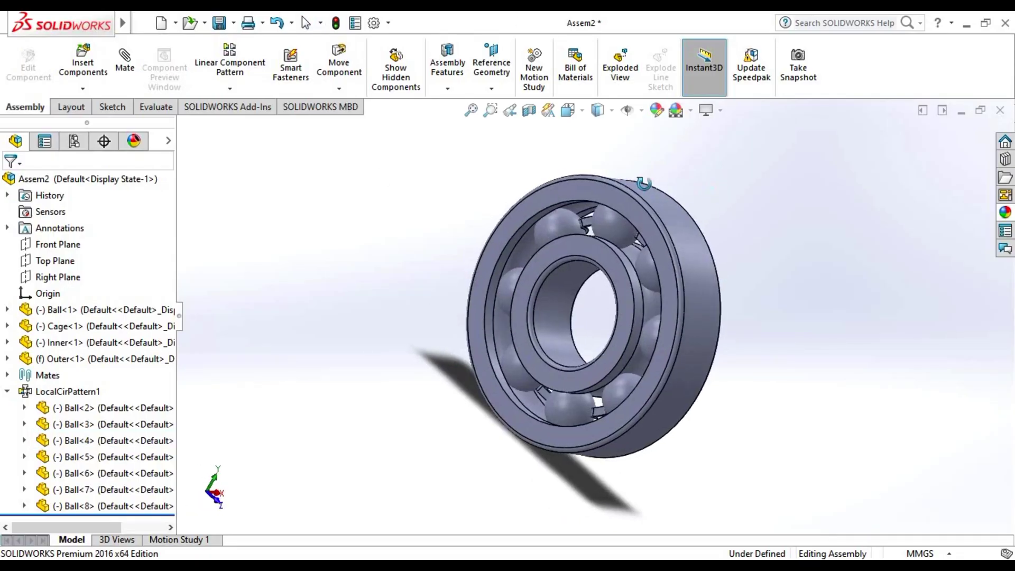
key("Escape")
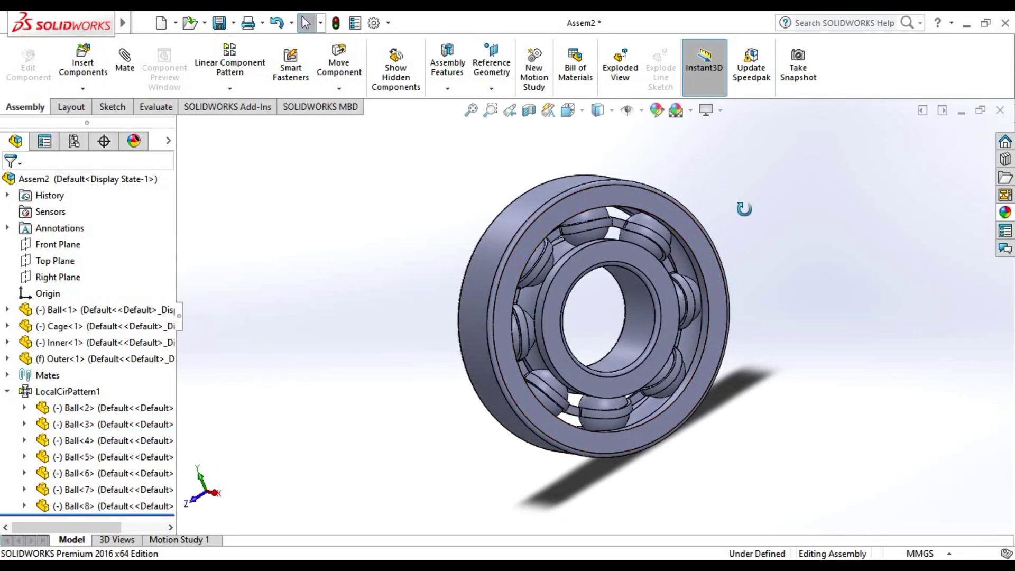
left_click_drag(744, 209, 882, 229)
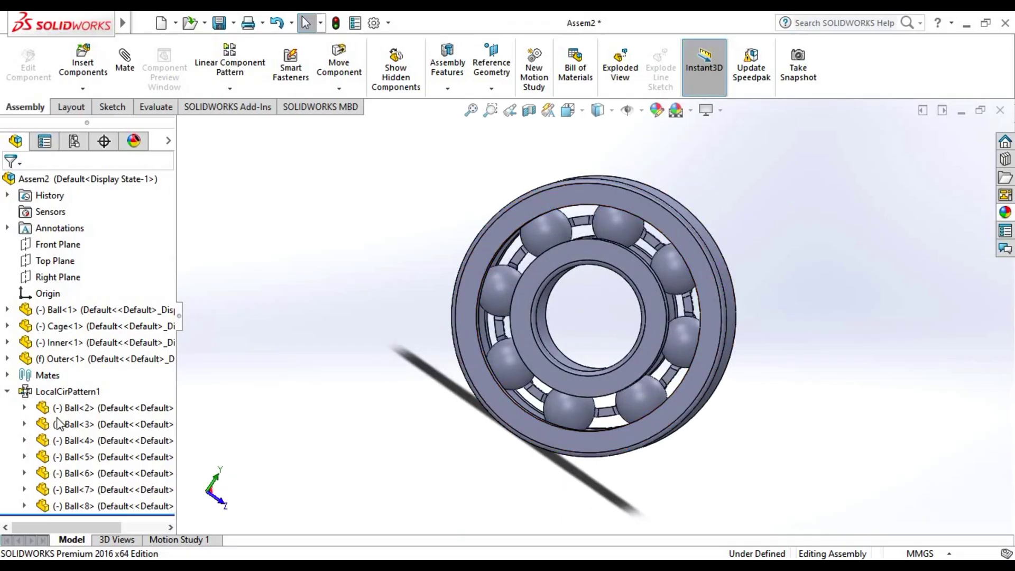
left_click(9, 394)
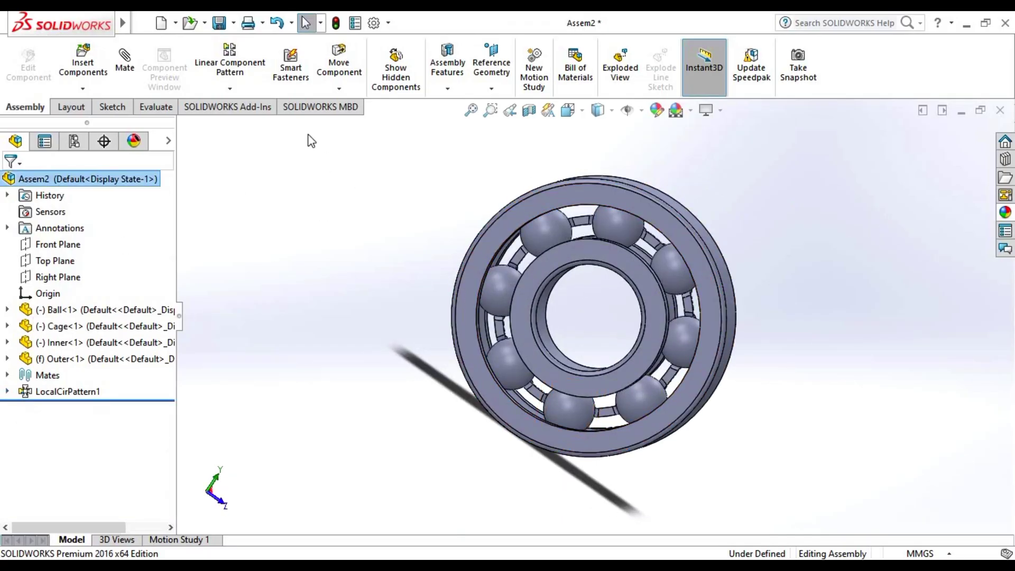
- Set up Mirror Components with a cage face as mirror plane and Cage-1 to mirror
left_click(237, 92)
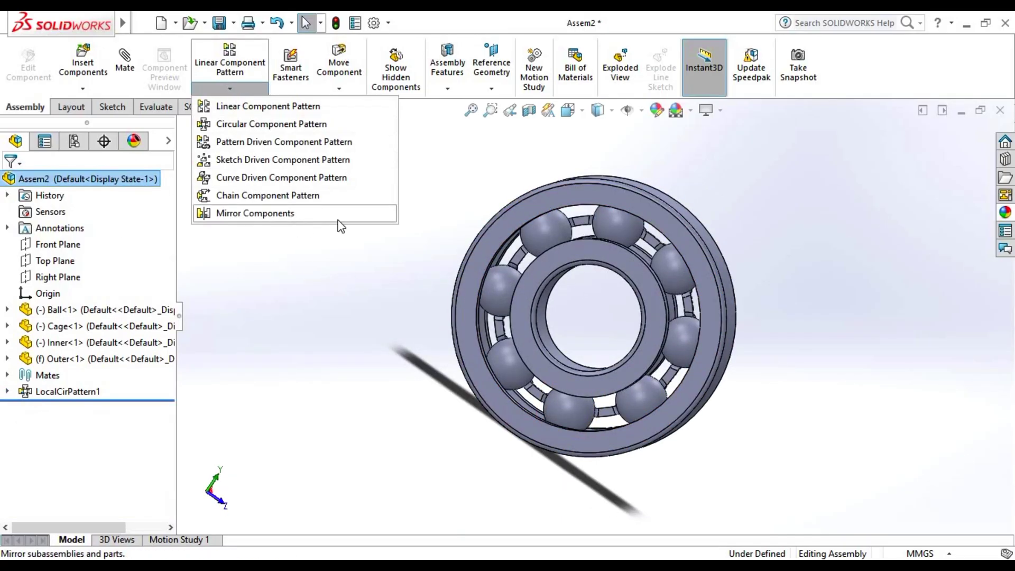
left_click(333, 216)
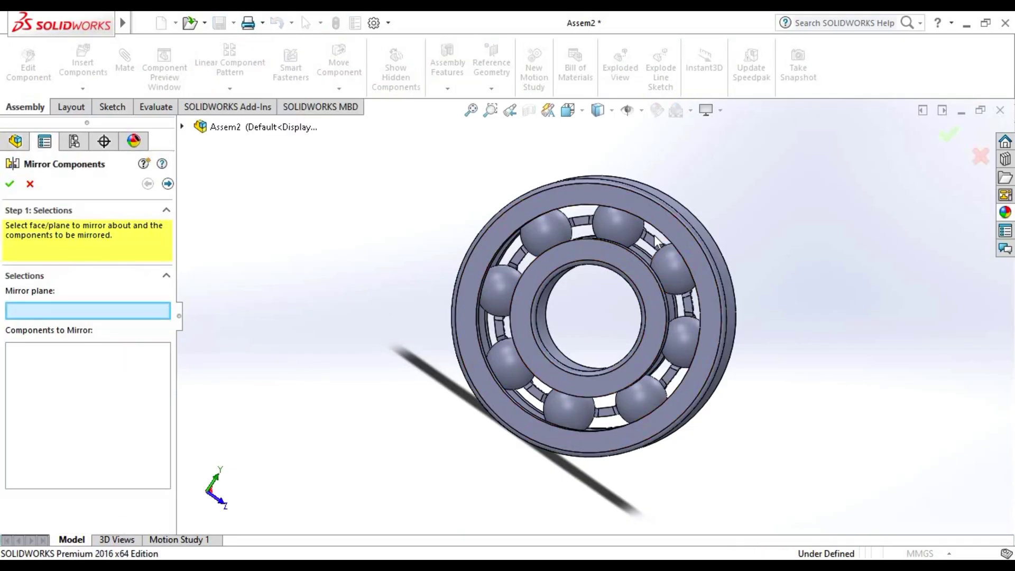
scroll(653, 236, "down", 5)
scroll(601, 351, "up", 2)
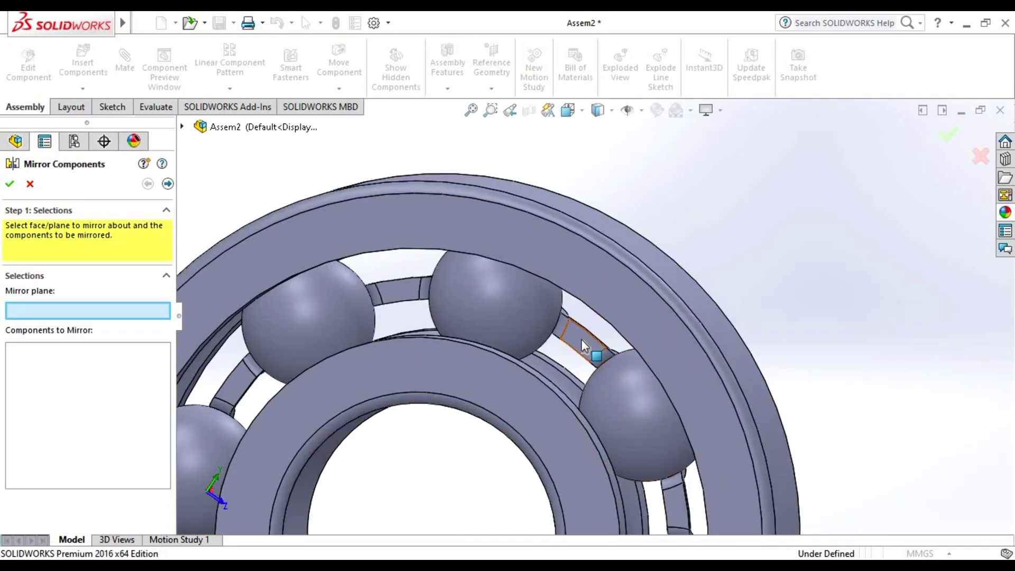
left_click(583, 345)
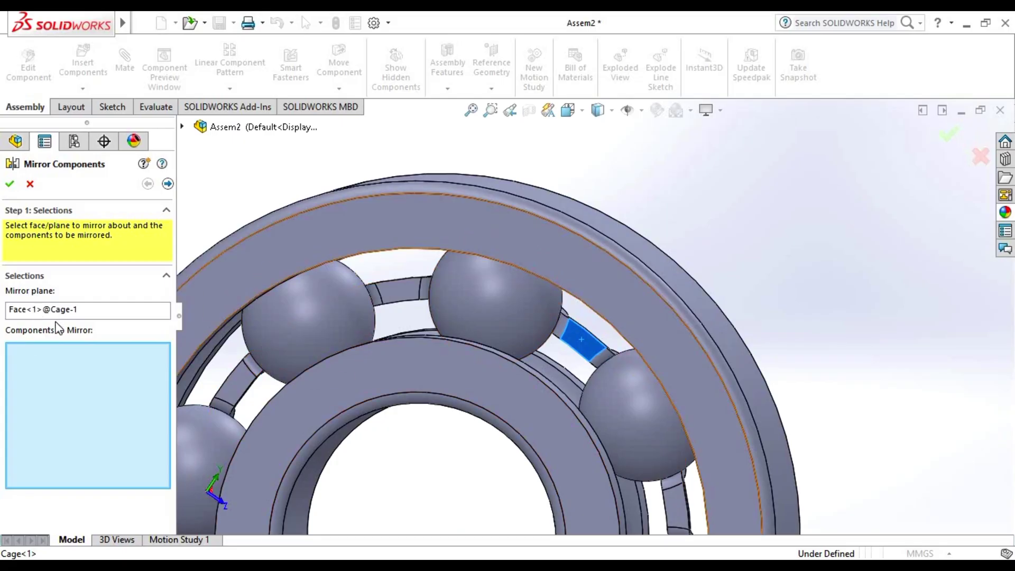
left_click(395, 291)
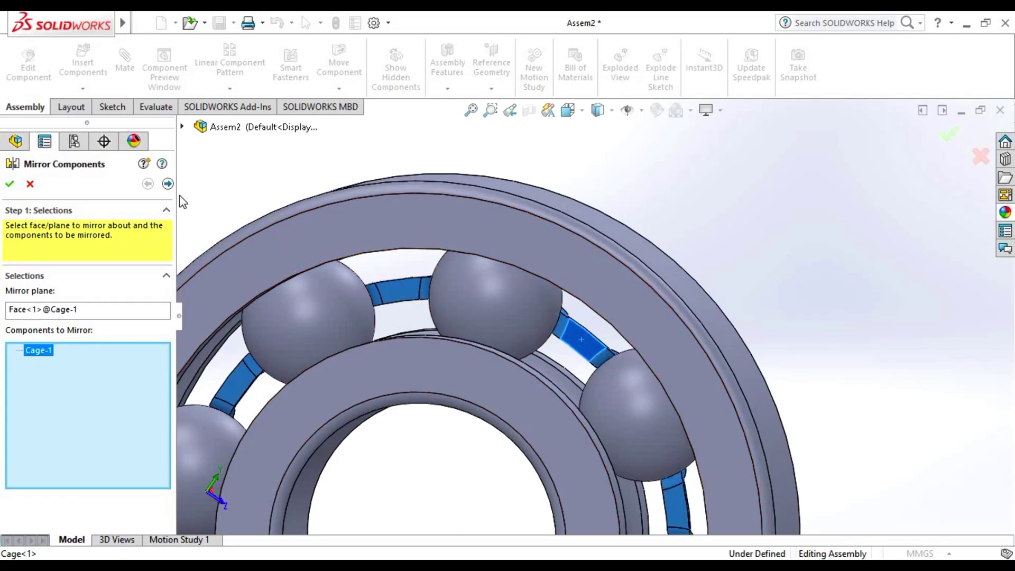
left_click(472, 111)
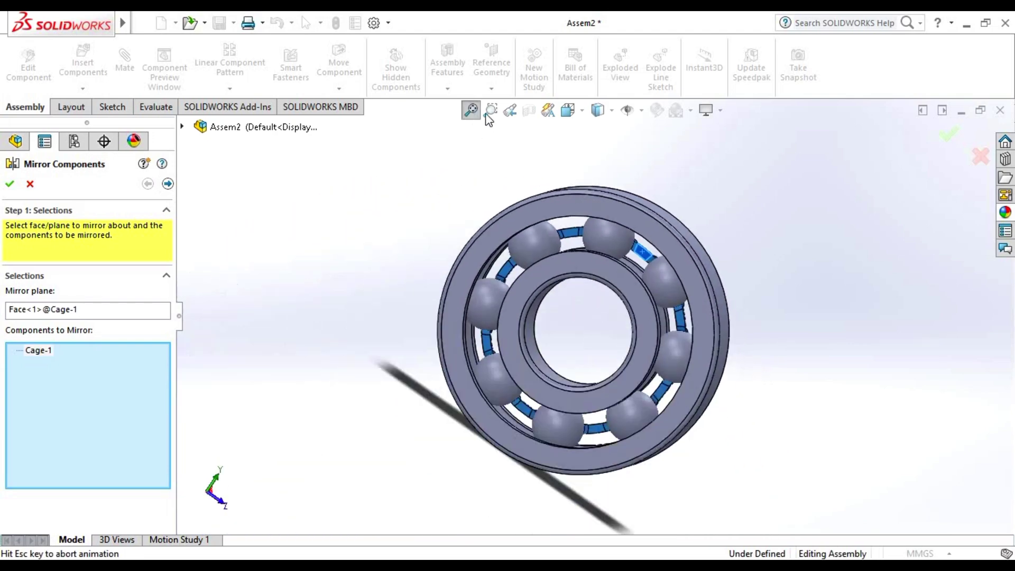
- Accept the mirror orientation to create MirrorComponent1, the second cage half
left_click(167, 184)
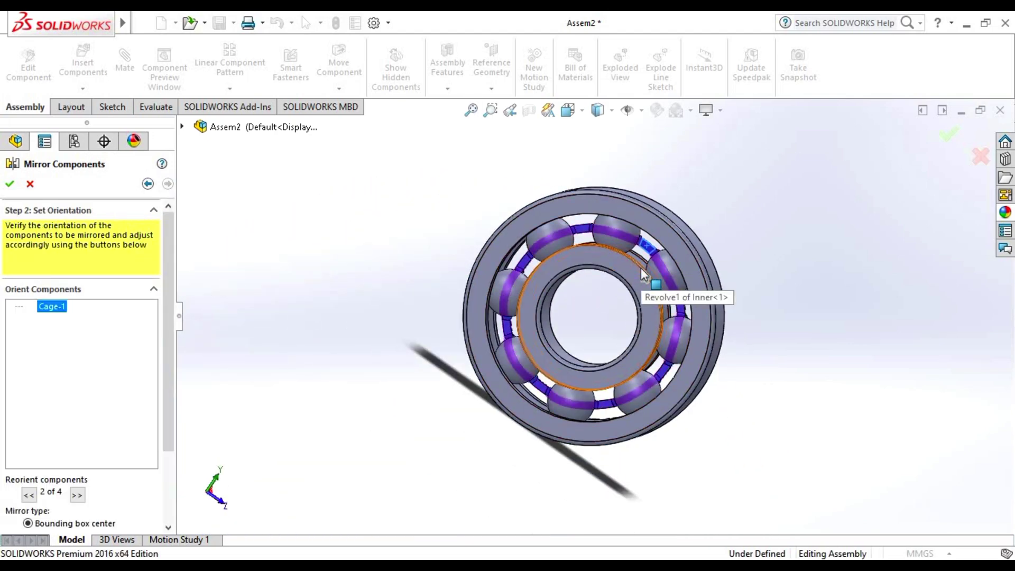
scroll(644, 280, "down", 5)
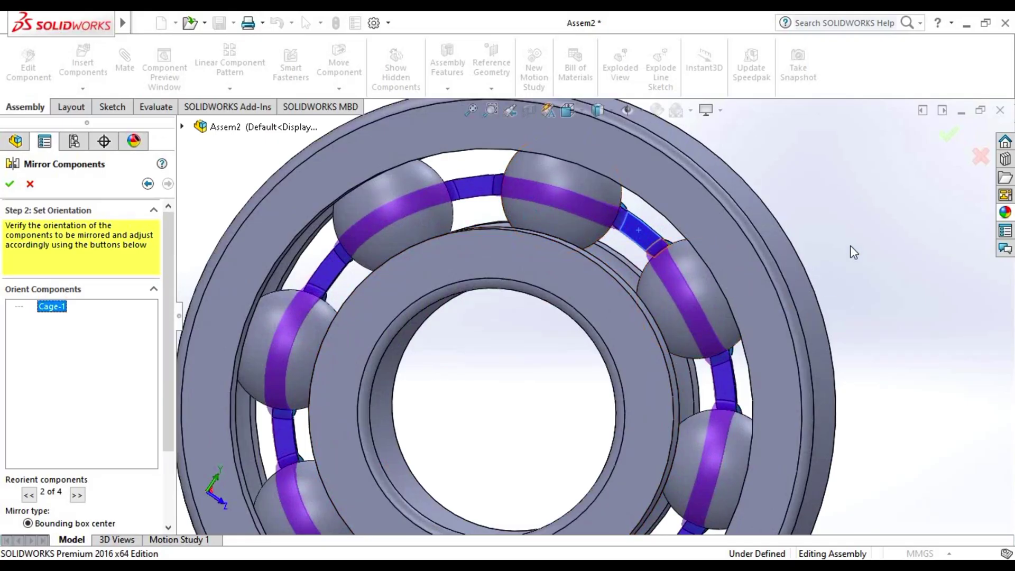
middle_click_drag(840, 272, 694, 278)
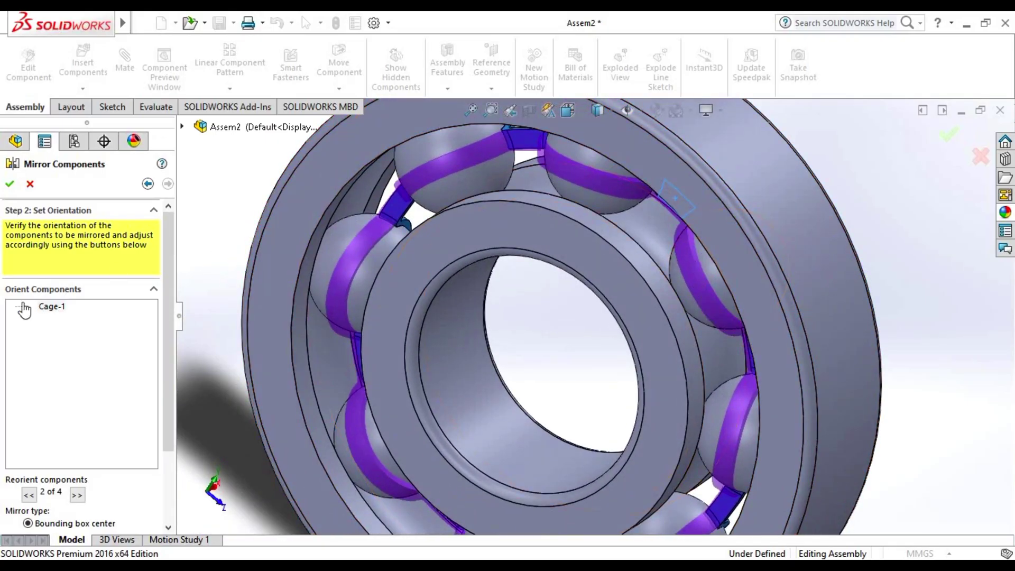
left_click(9, 182)
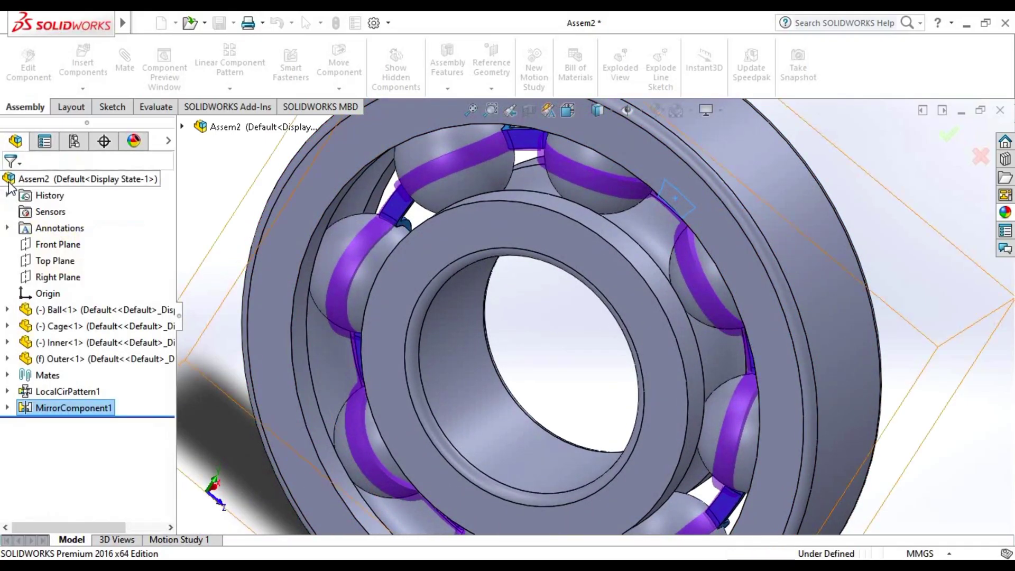
left_click(476, 110)
mouse_move(827, 333)
middle_mouse_down()
mouse_move(709, 301)
mouse_move(646, 261)
middle_mouse_up()
- Turn the cage about the bearing axis and snap to a standard view
left_click_drag(694, 272, 581, 131)
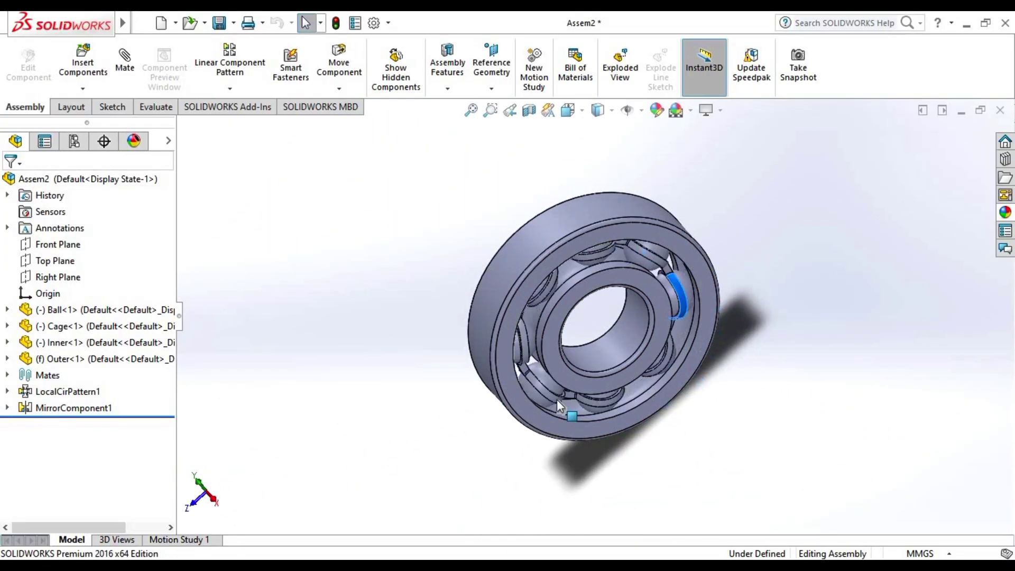
left_click(568, 110)
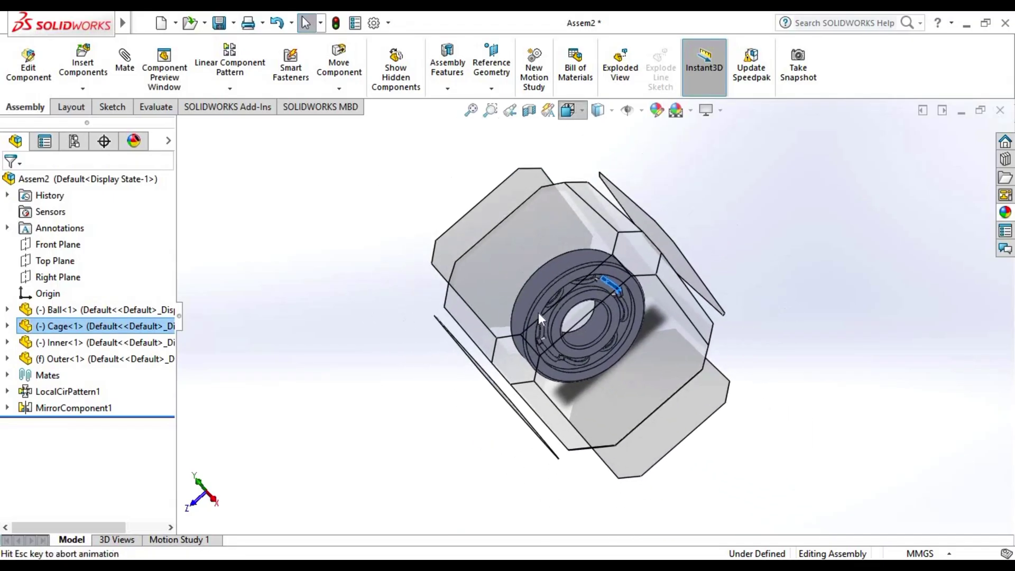
left_click(529, 353)
mouse_move(764, 396)
middle_mouse_down()
mouse_move(766, 277)
mouse_move(551, 299)
mouse_move(525, 460)
mouse_move(520, 418)
mouse_move(497, 392)
middle_mouse_up()
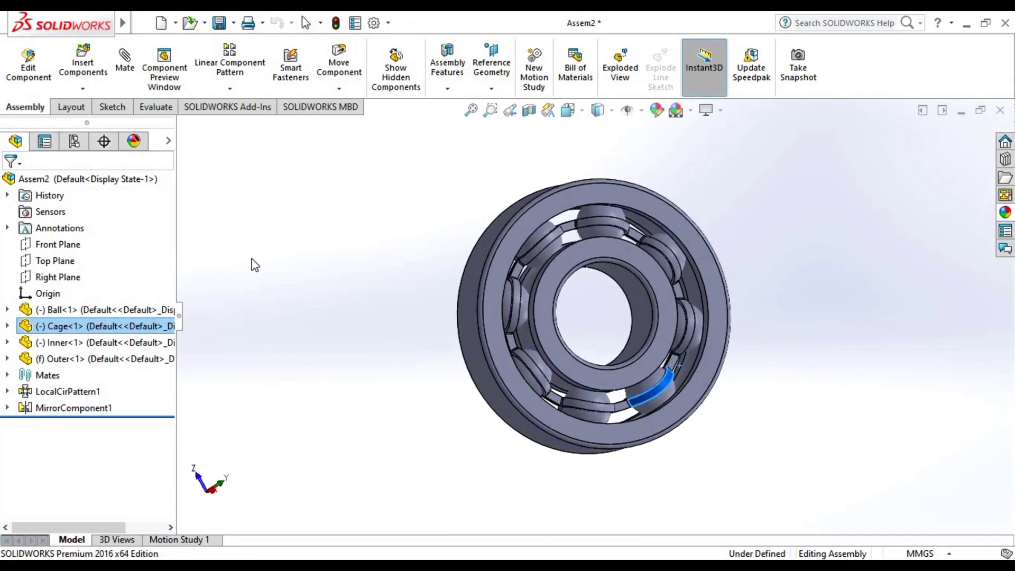
right_click(139, 185)
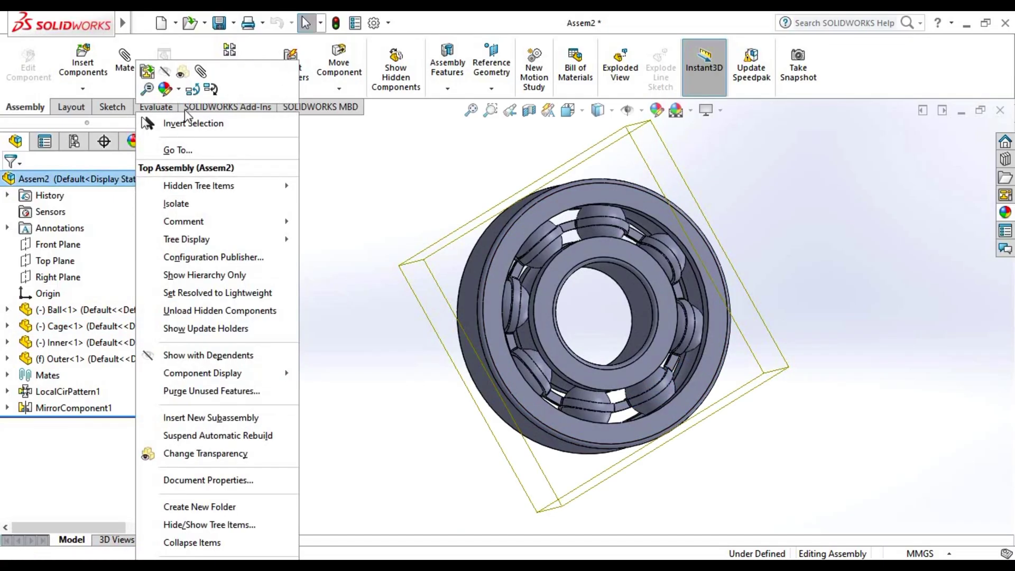
left_click(403, 262)
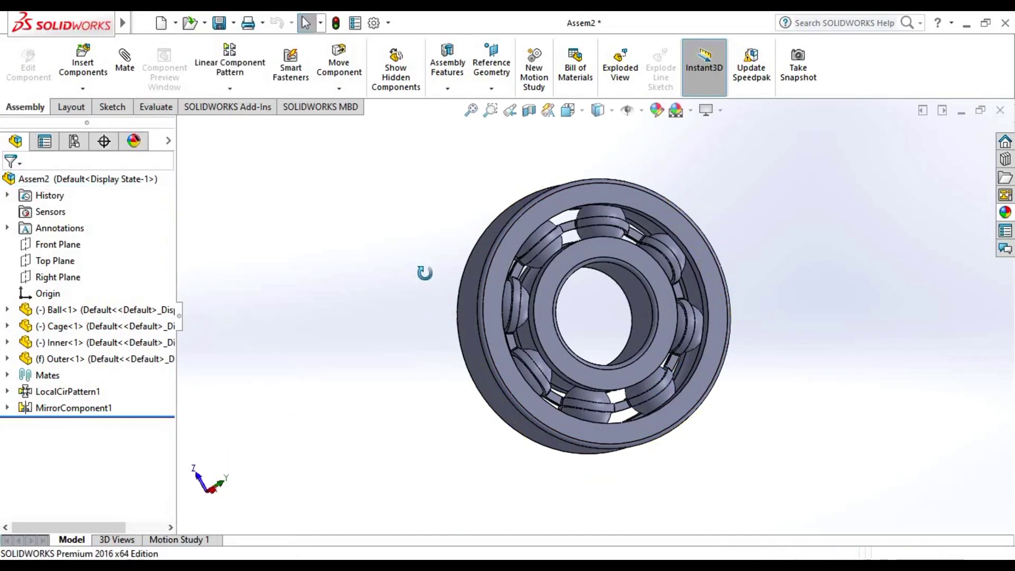
- In the Left view, spin the cage and balls around the bearing axis
middle_click_drag(425, 273, 650, 256)
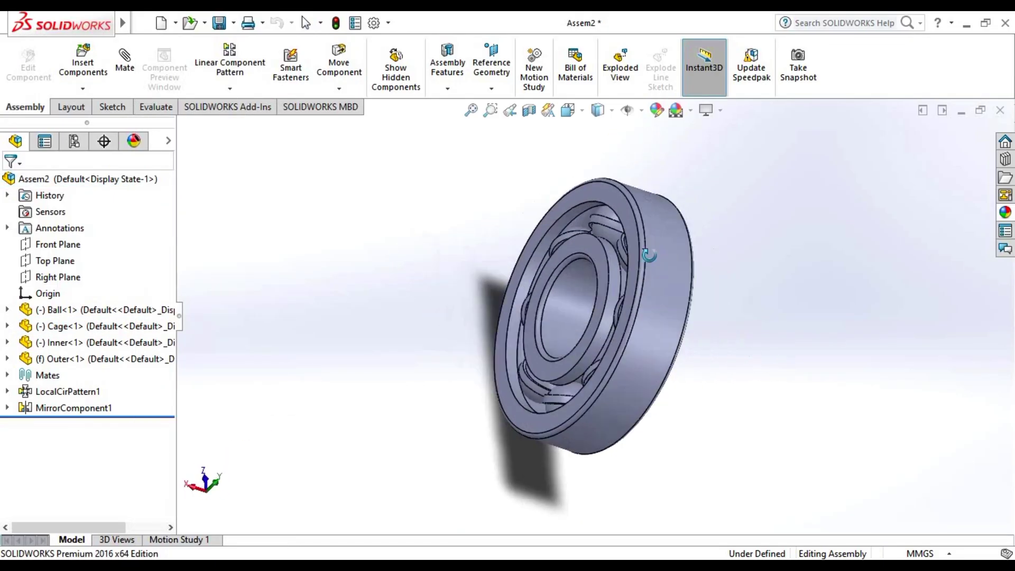
left_click(569, 109)
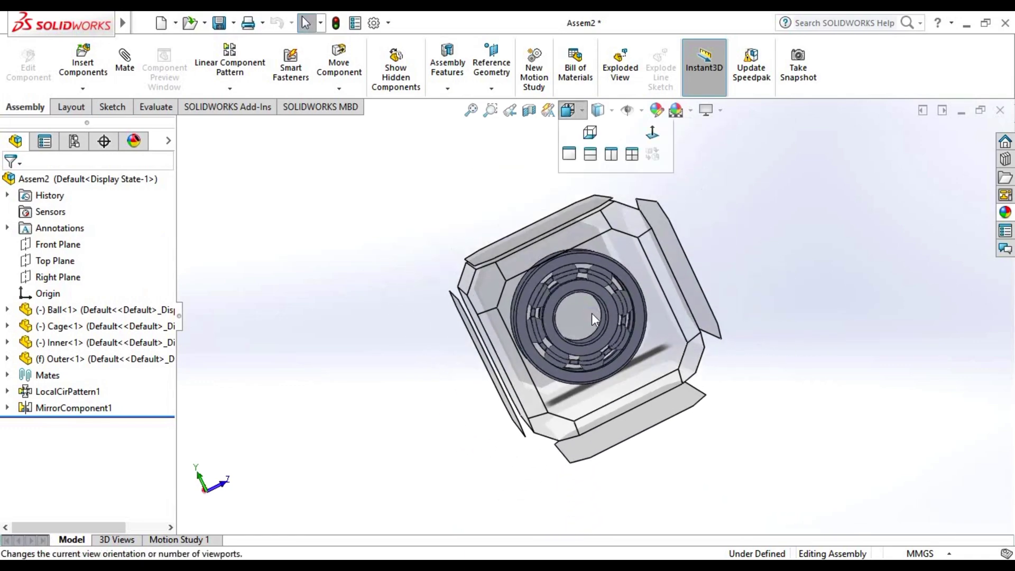
left_click(592, 313)
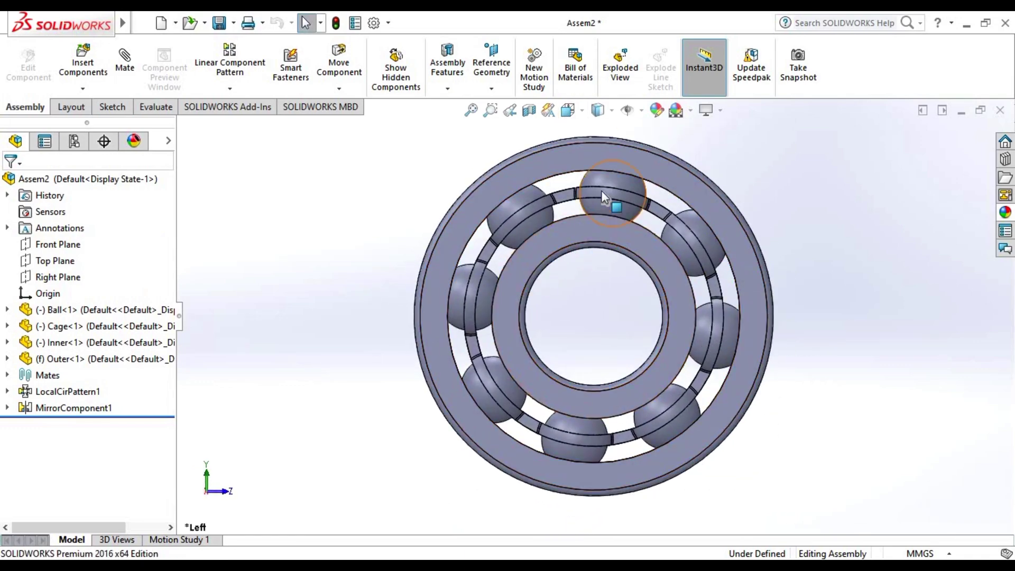
mouse_move(603, 193)
left_mouse_down()
mouse_move(574, 431)
mouse_move(770, 249)
left_mouse_up()
left_click(835, 253)
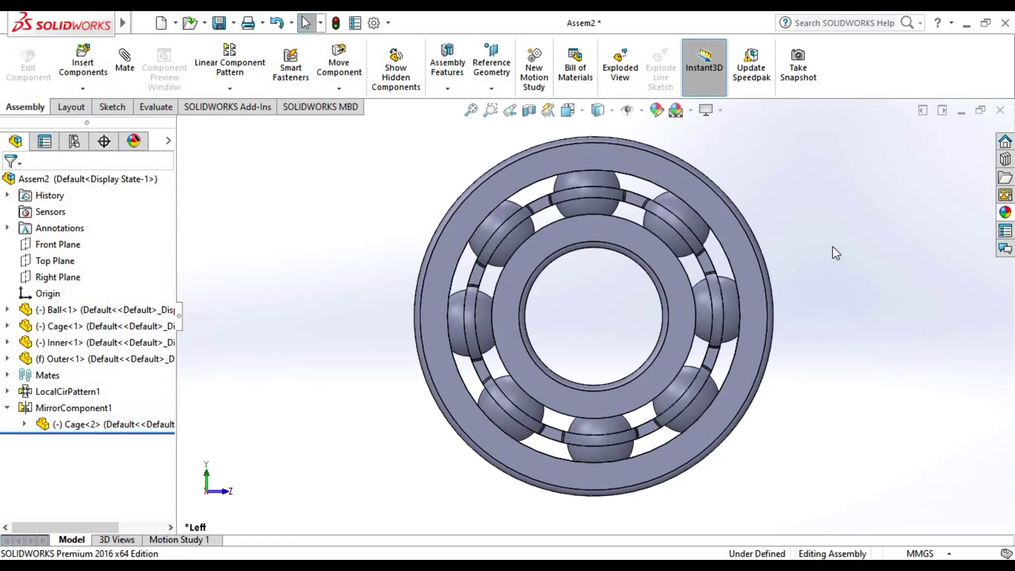
- Switch to an oblique standard view and spin the cage further
middle_click_drag(815, 225, 834, 233)
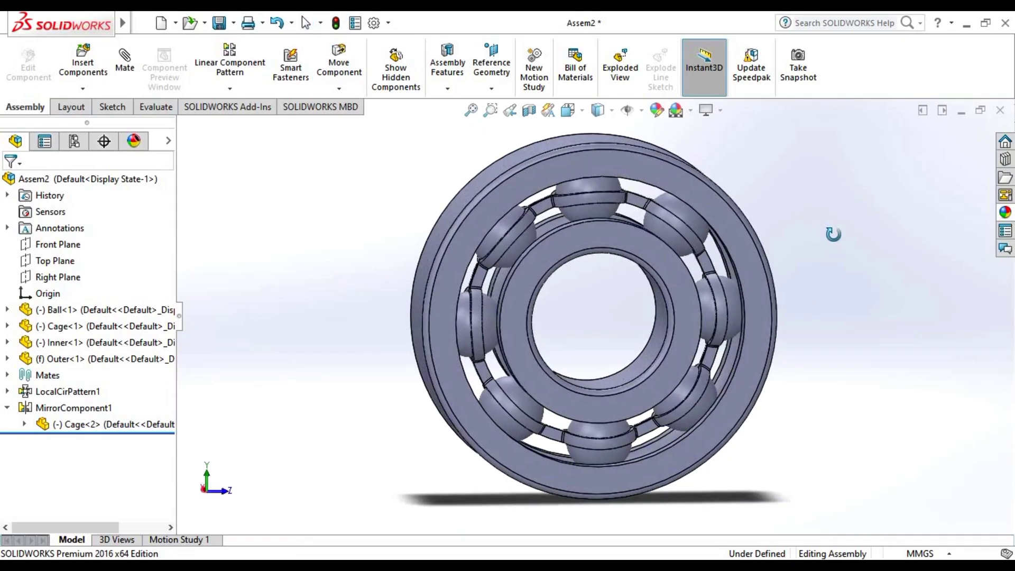
left_click(568, 110)
left_click(537, 243)
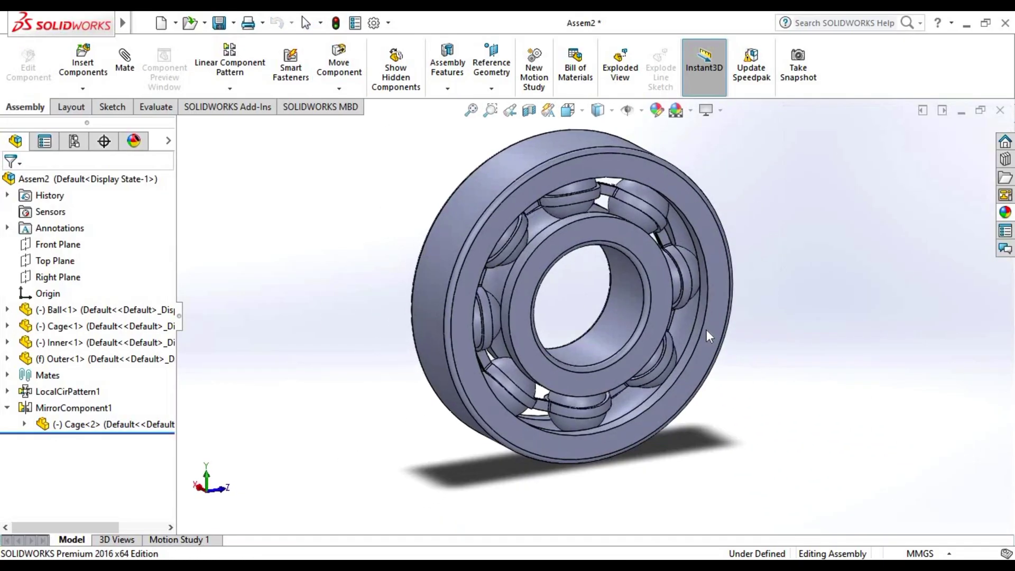
mouse_move(658, 247)
left_mouse_down()
mouse_move(699, 342)
mouse_move(493, 392)
mouse_move(611, 288)
mouse_move(624, 384)
mouse_move(784, 256)
left_mouse_up()
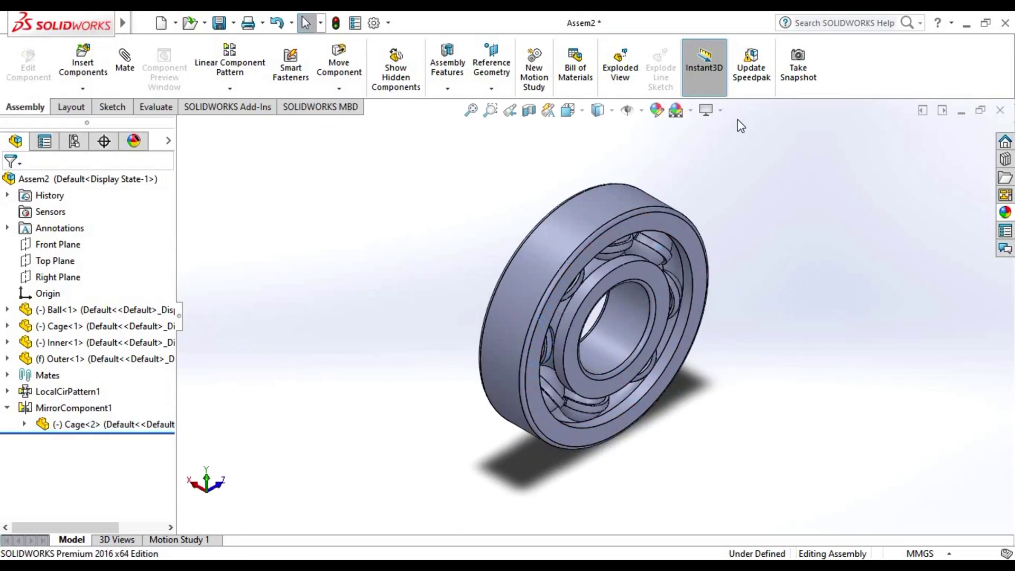
- Enable RealView Graphics, orbit the bearing, and select the Assem2 root
left_click(709, 110)
left_click(773, 131)
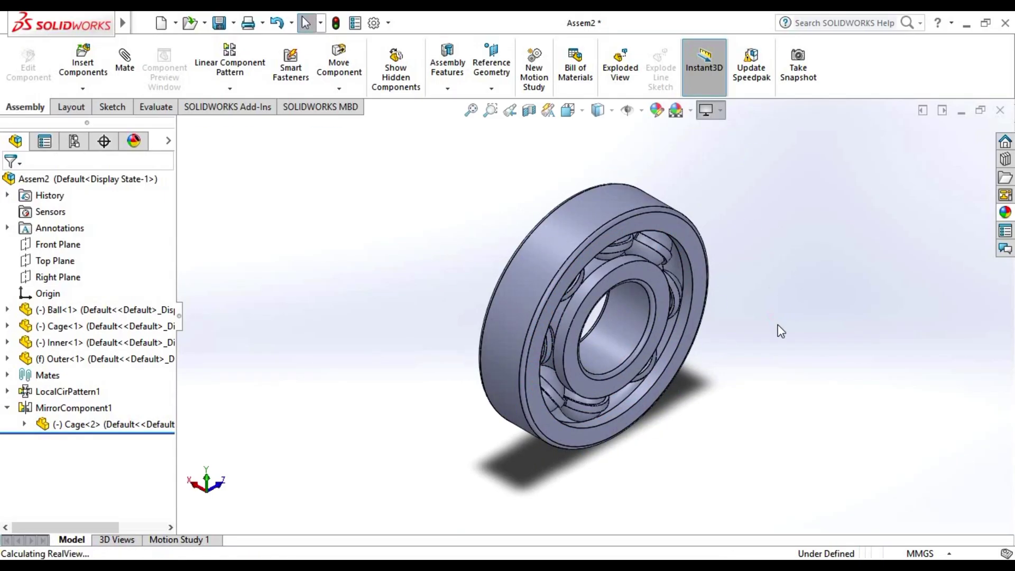
mouse_move(792, 280)
middle_mouse_down()
mouse_move(771, 233)
mouse_move(772, 249)
mouse_move(836, 249)
mouse_move(766, 238)
mouse_move(766, 250)
middle_mouse_up()
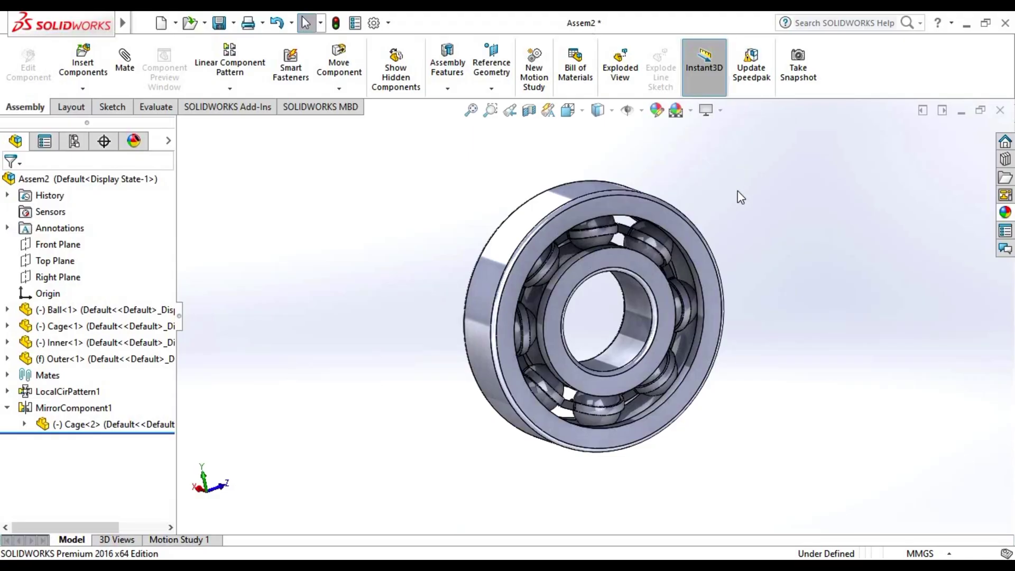
mouse_move(739, 192)
middle_mouse_down()
mouse_move(779, 204)
mouse_move(673, 211)
middle_mouse_up()
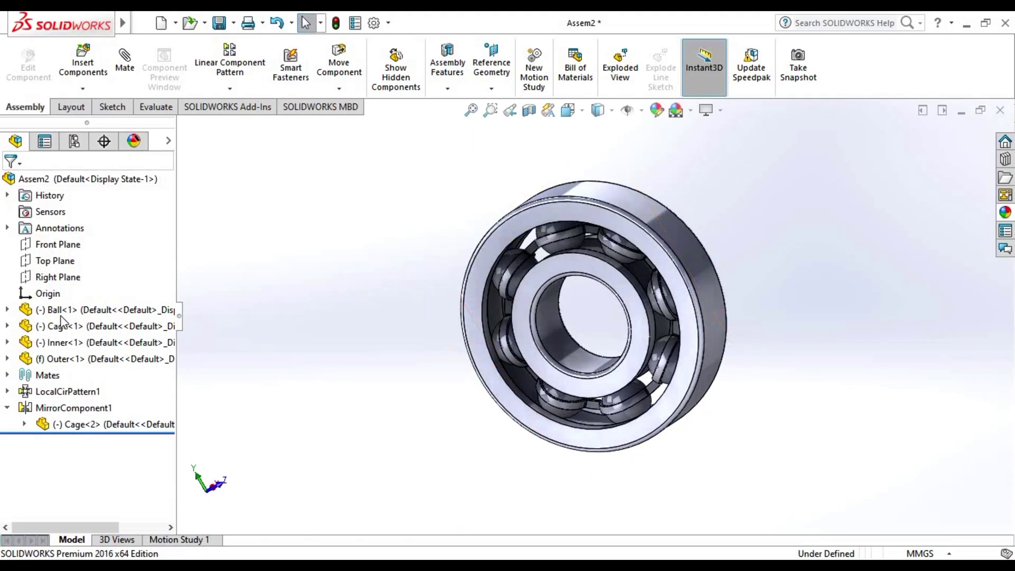
left_click(83, 180)
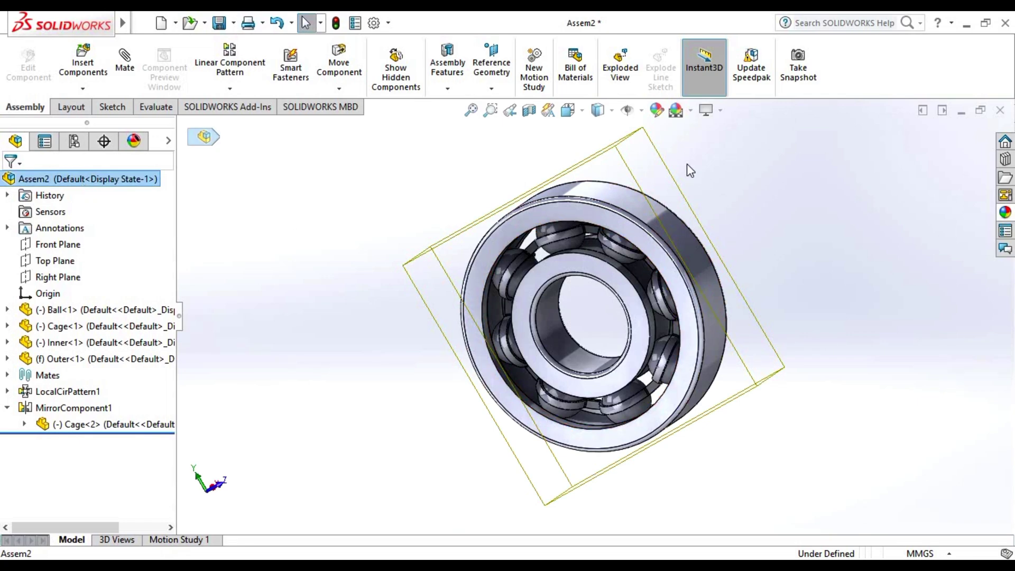
- Apply the Metal > Steel carbon steel appearance to the whole Assem2 assembly
left_click(658, 110)
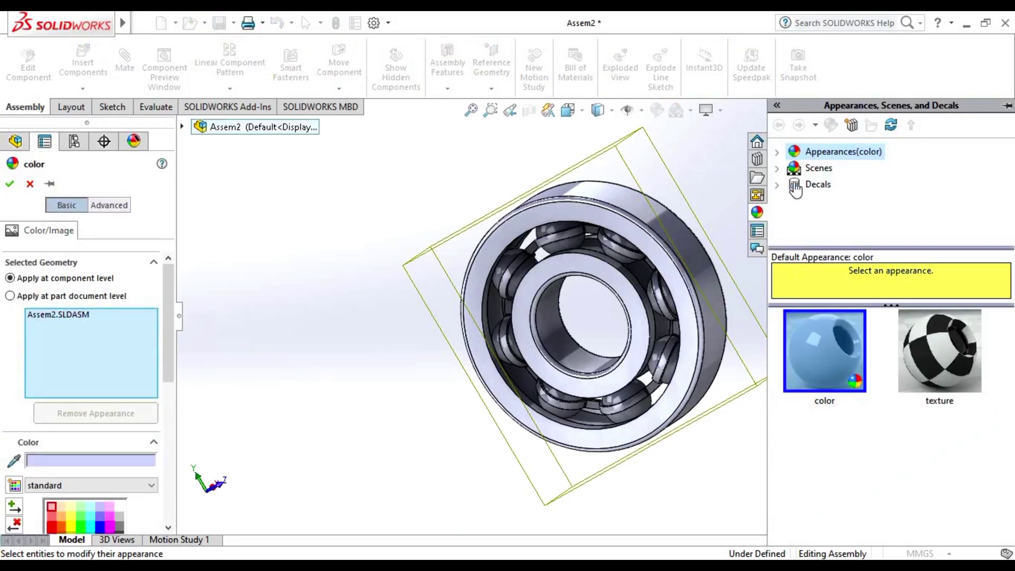
left_click(778, 153)
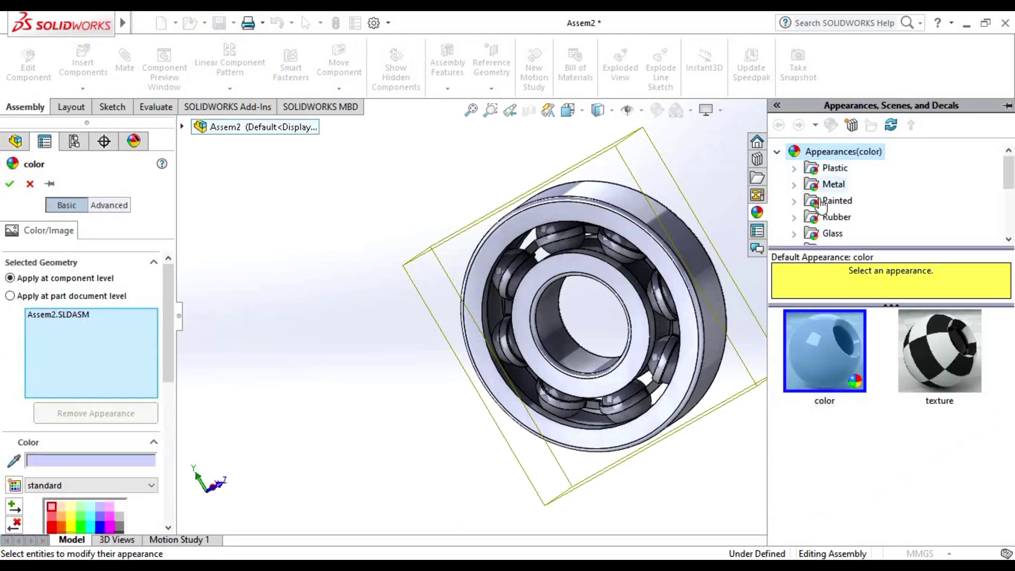
left_click(793, 186)
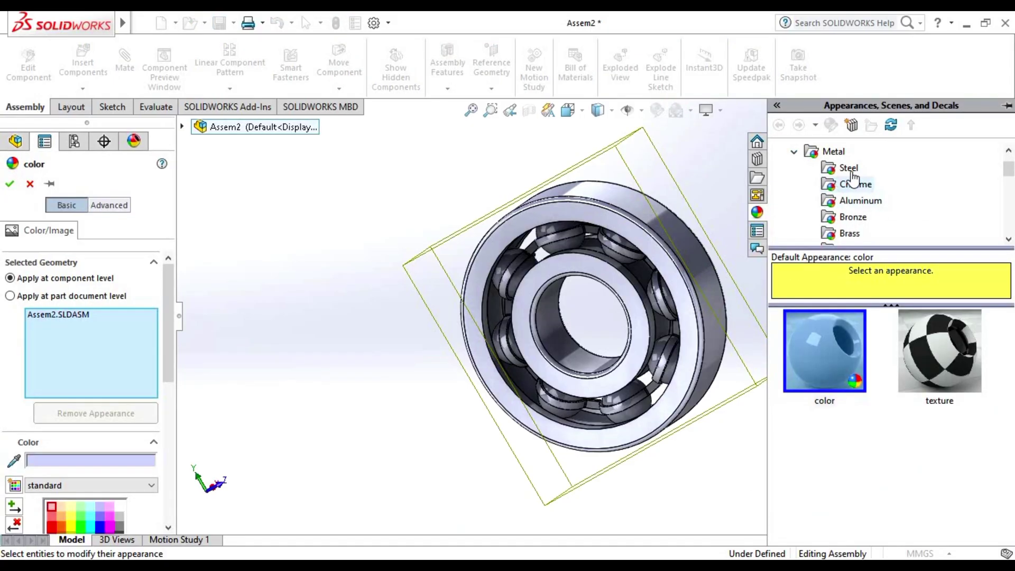
left_click(829, 174)
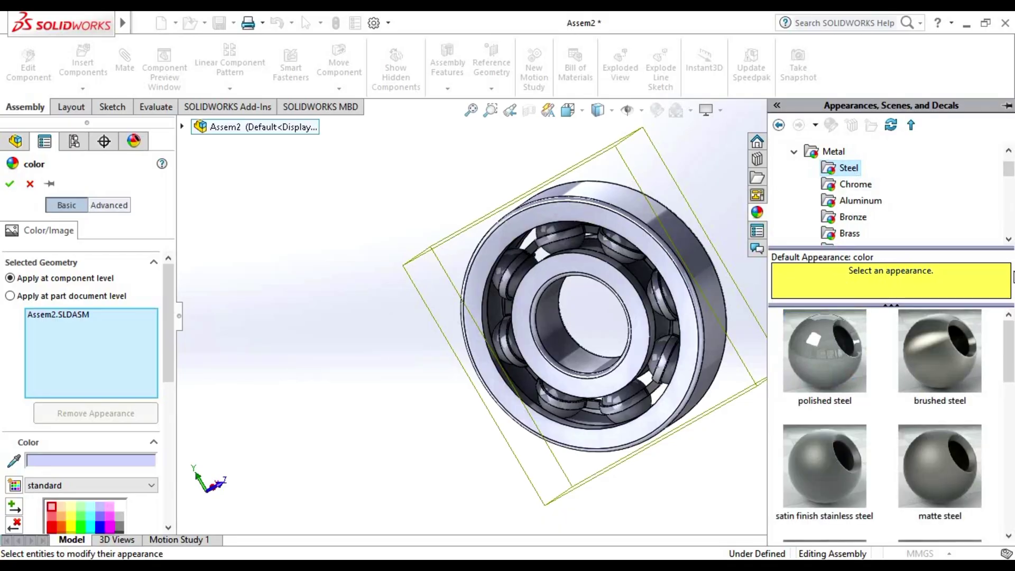
scroll(1012, 336, "down", 2)
scroll(1012, 335, "up", 2)
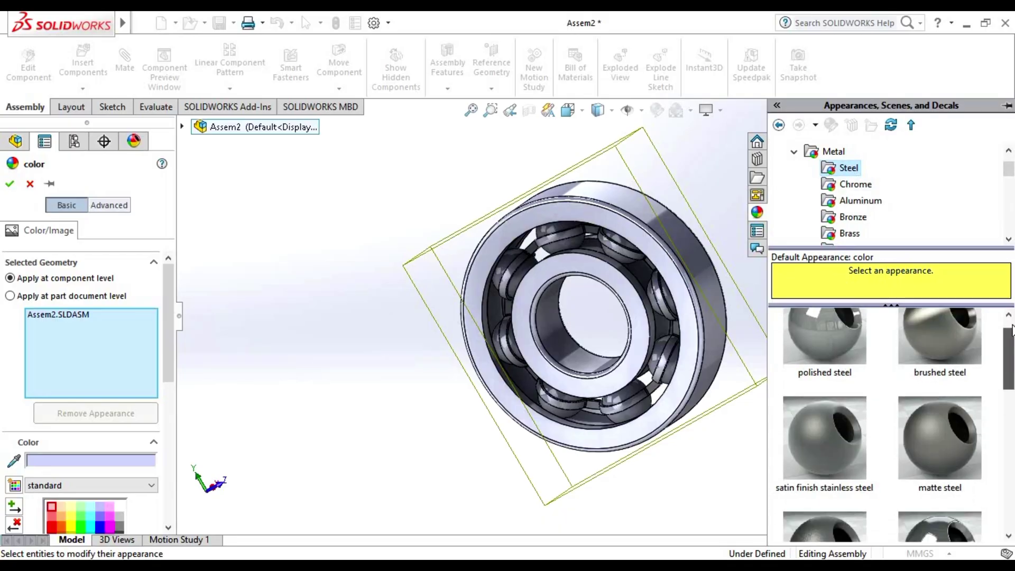
mouse_move(1012, 359)
left_mouse_down()
mouse_move(1006, 530)
mouse_move(1012, 431)
left_mouse_up()
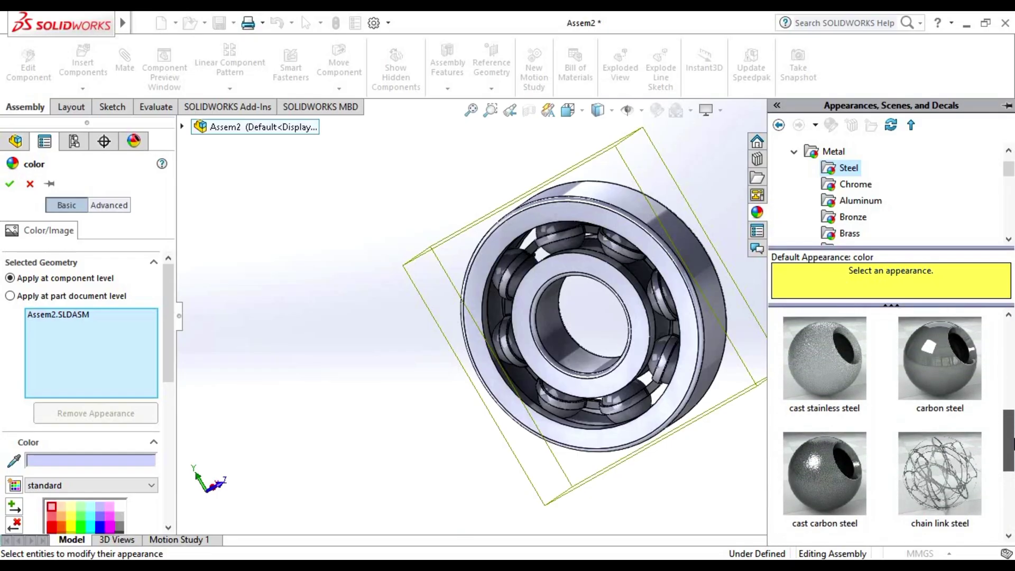
left_click(938, 372)
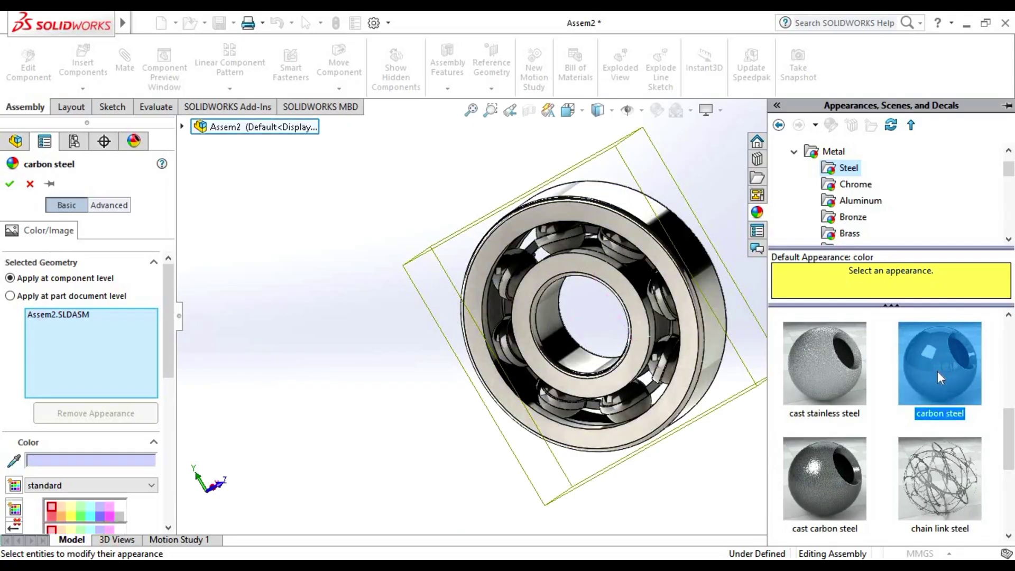
left_click_drag(1013, 452, 1012, 349)
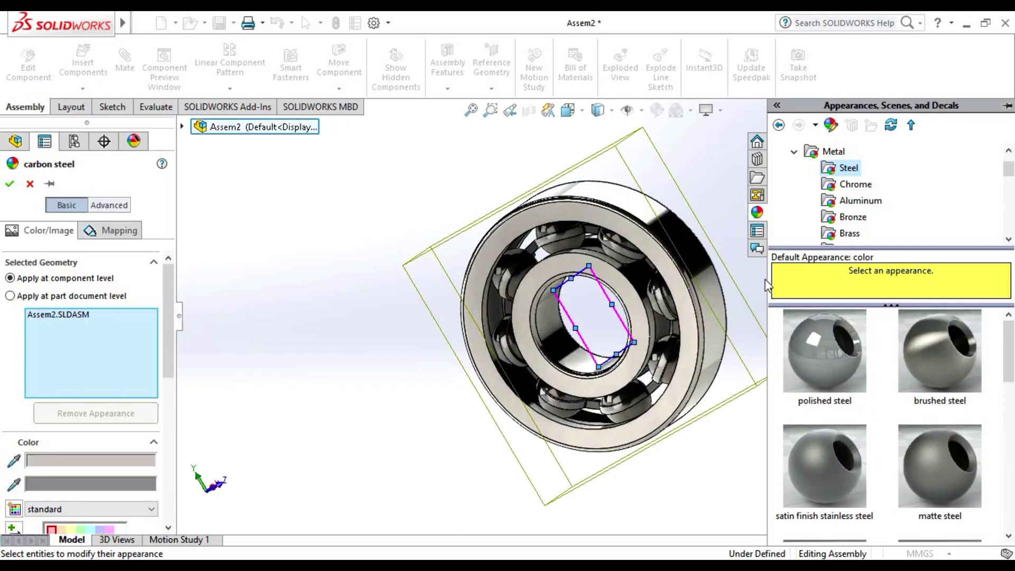
left_click(12, 185)
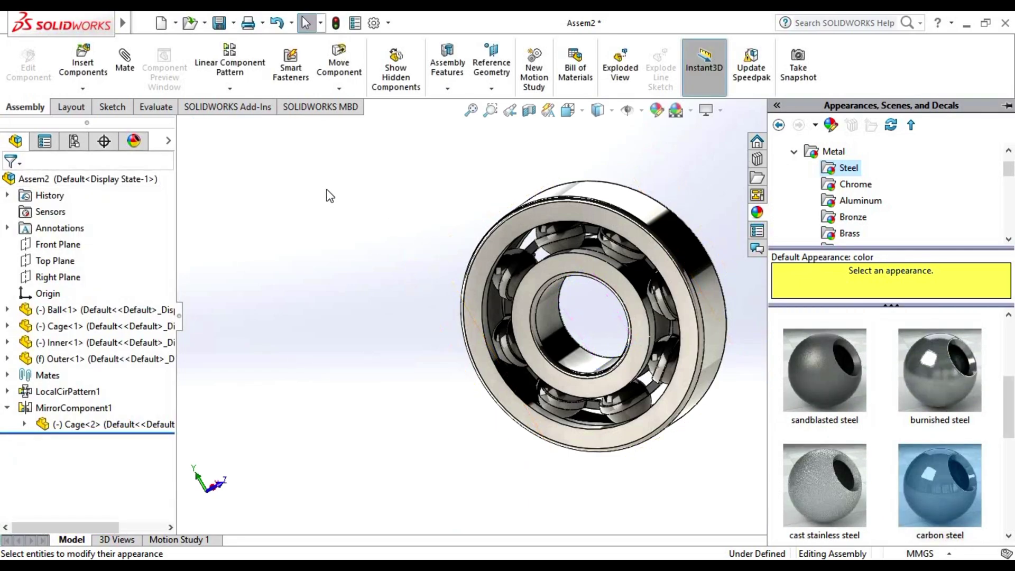
- Orbit and spin the steel bearing, then view it normal to the Front Plane
mouse_move(770, 226)
middle_mouse_down()
mouse_move(665, 261)
mouse_move(544, 355)
mouse_move(460, 404)
mouse_move(597, 465)
mouse_move(662, 453)
mouse_move(655, 424)
mouse_move(614, 414)
mouse_move(665, 444)
mouse_move(608, 423)
mouse_move(642, 407)
mouse_move(448, 435)
mouse_move(398, 471)
mouse_move(480, 453)
middle_mouse_up()
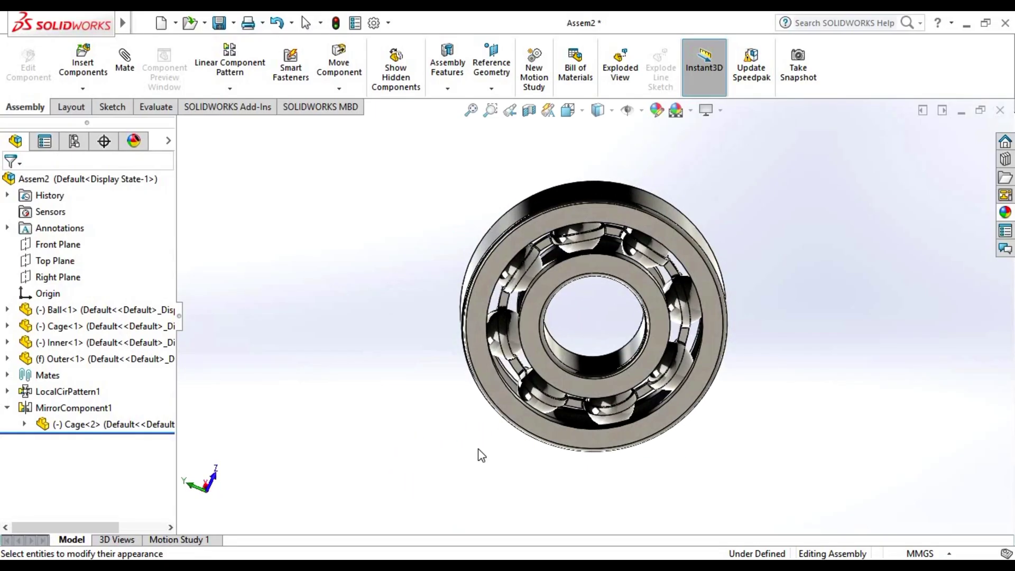
mouse_move(610, 239)
left_mouse_down()
mouse_move(715, 310)
mouse_move(616, 401)
mouse_move(500, 366)
mouse_move(463, 255)
mouse_move(811, 198)
left_mouse_up()
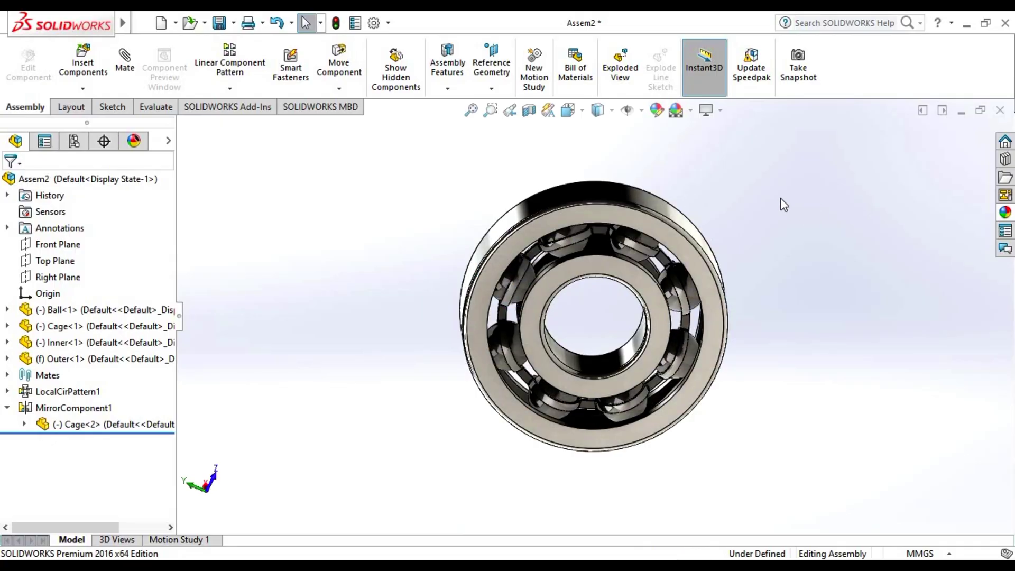
right_click(60, 246)
left_click(126, 222)
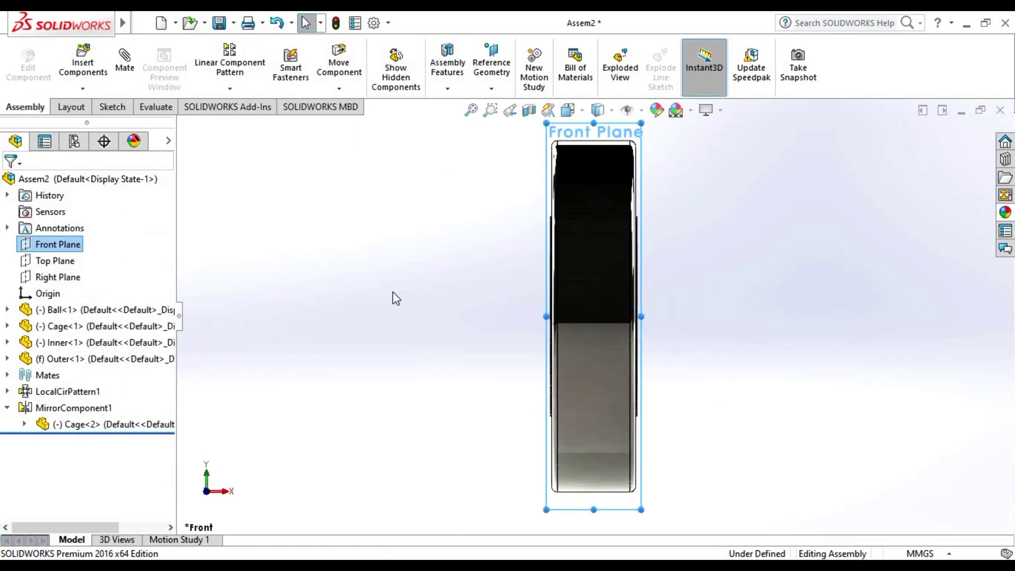
key("Escape")
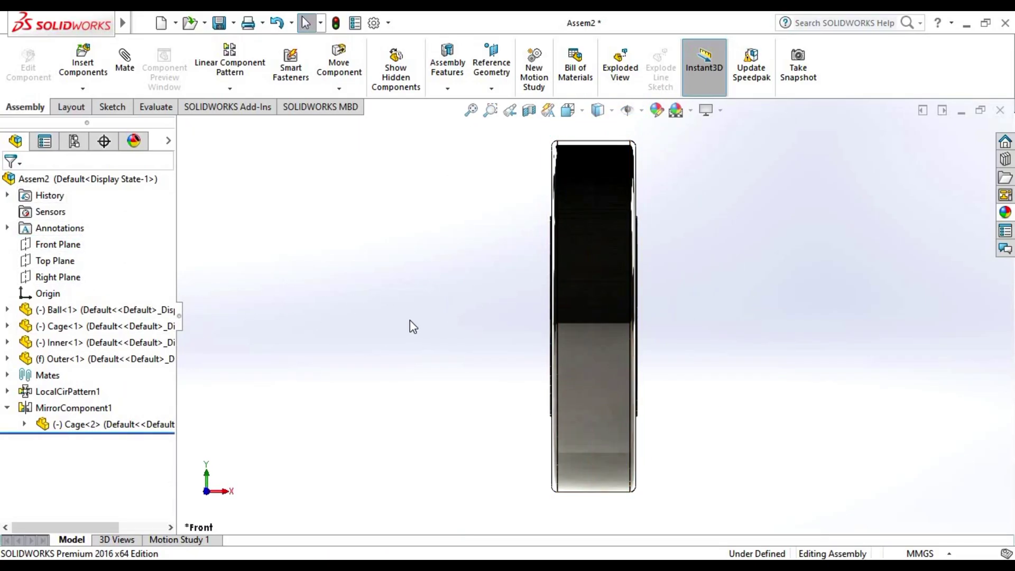
- Check the bearing in Left and Isometric views, spinning the balls and cage again
middle_click_drag(410, 320, 370, 312)
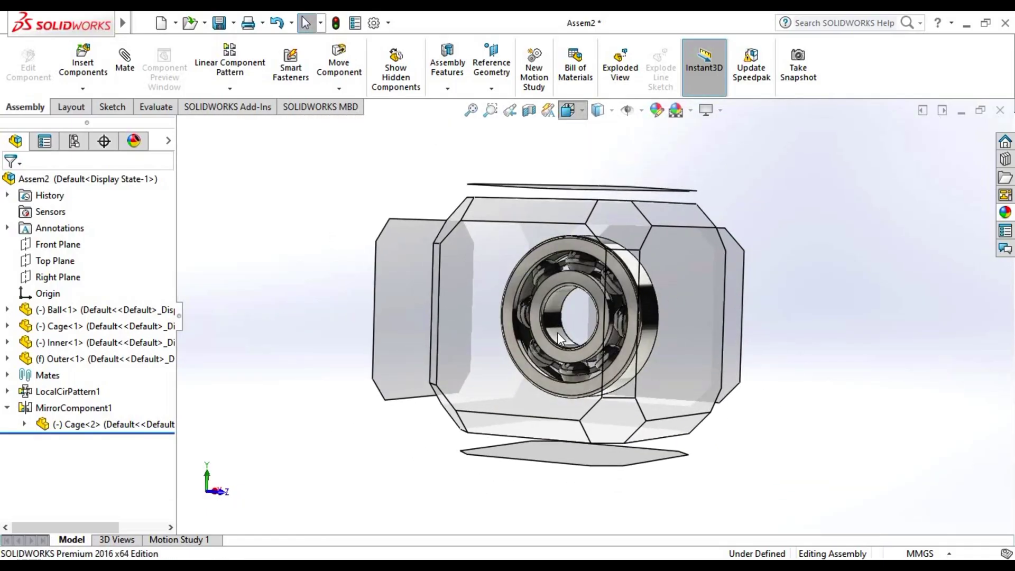
left_click(557, 332)
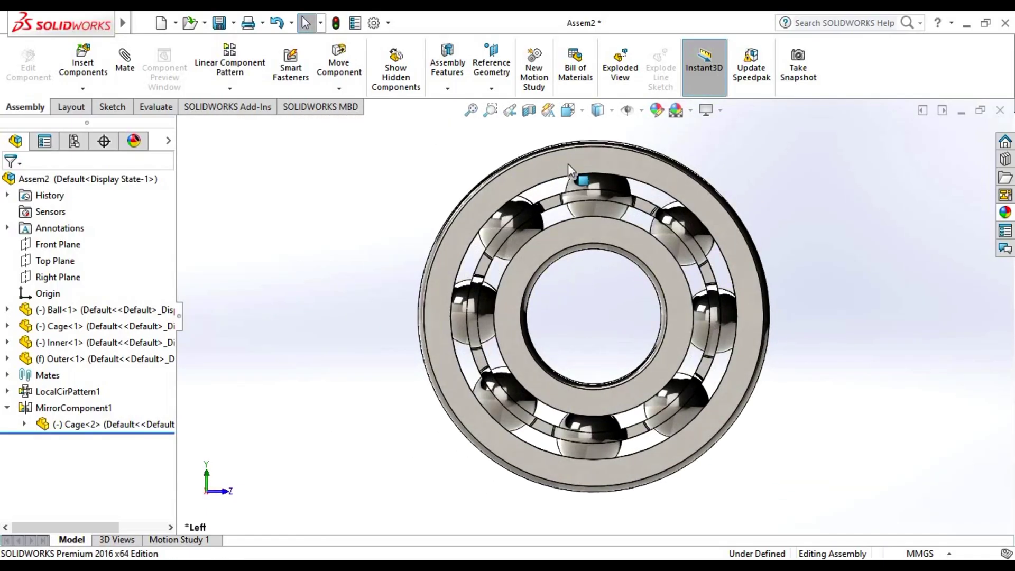
left_click(568, 110)
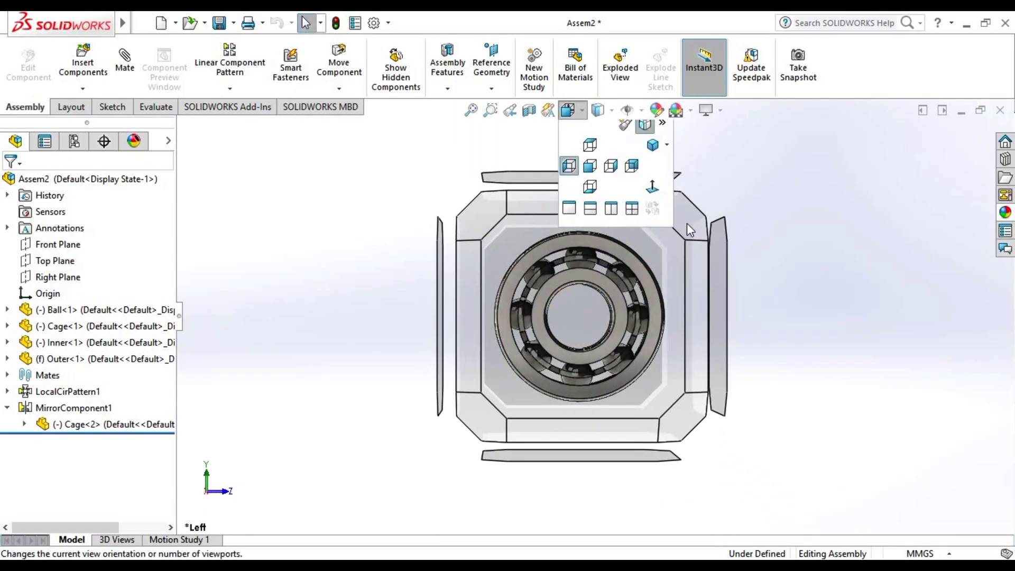
left_click(688, 225)
left_click(523, 281)
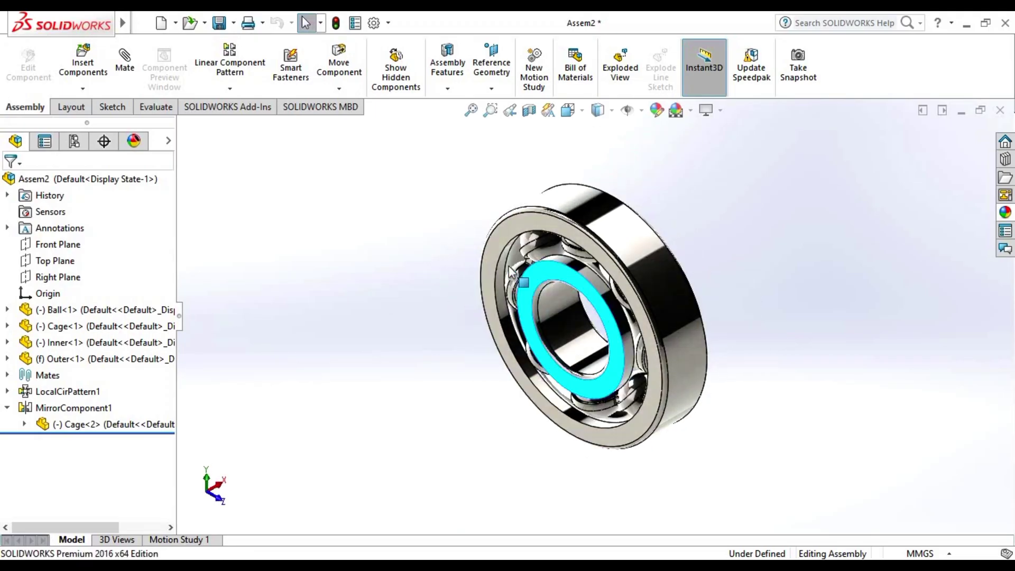
left_click_drag(508, 265, 746, 246)
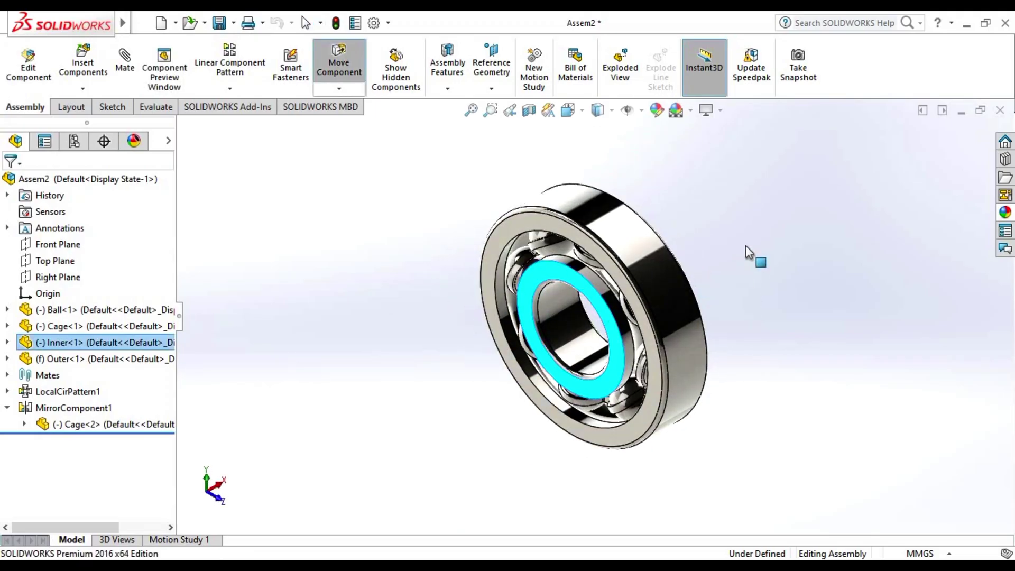
left_click(777, 295)
middle_click_drag(797, 217, 706, 399)
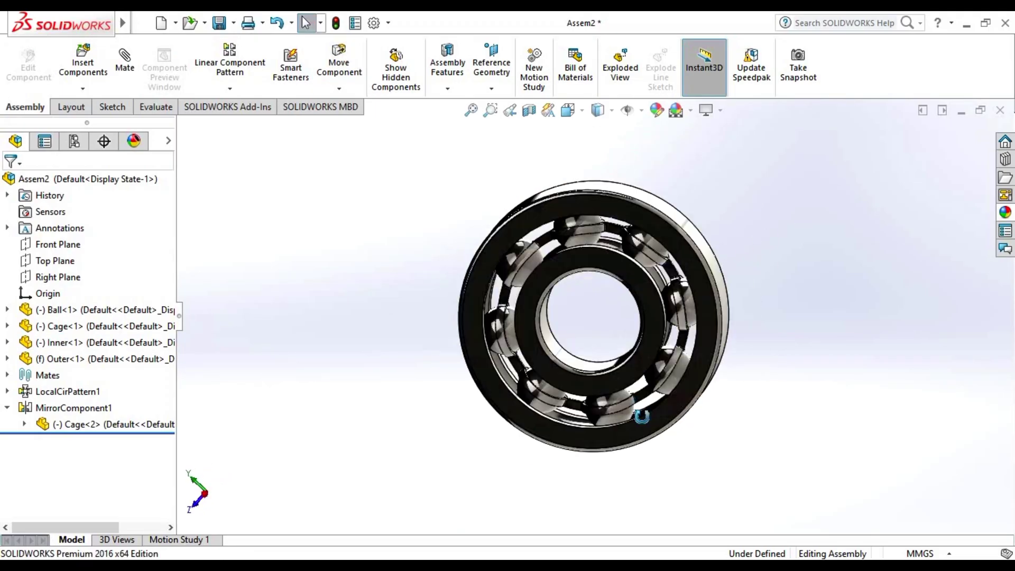